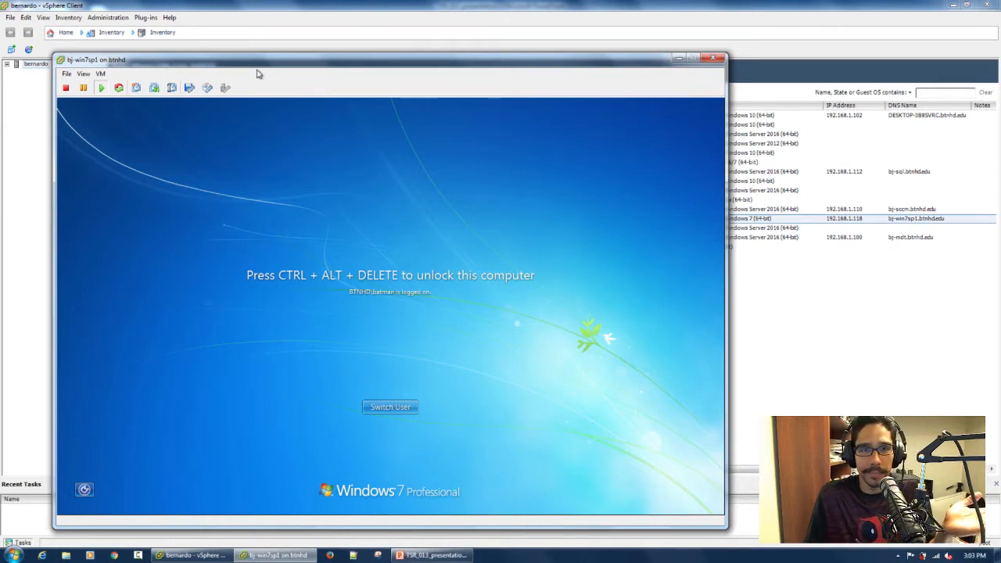
Unlock the Windows 7 session in the bj-win7sp1 console by entering the account password.
click(320, 165)
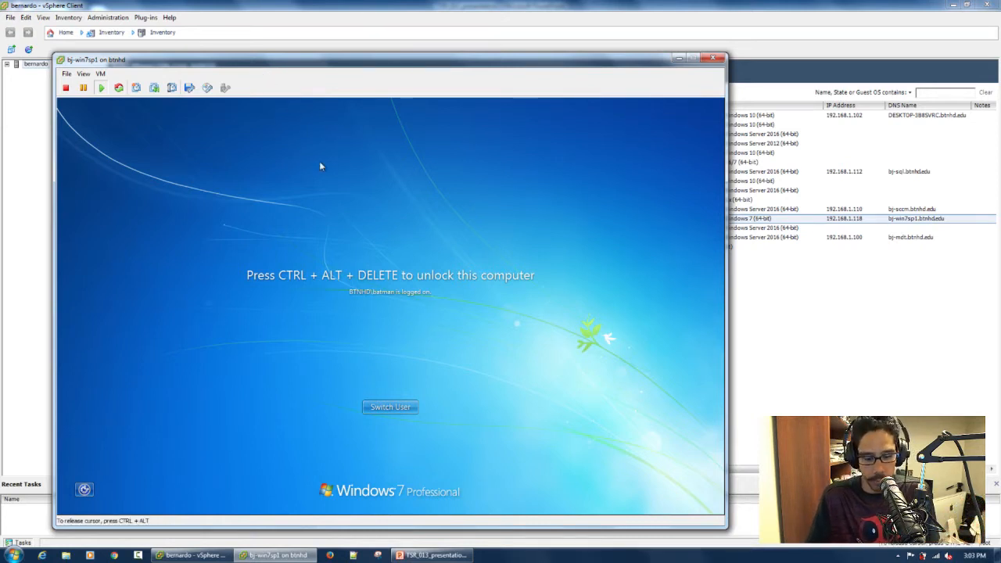
key(ctrl+alt+Insert)
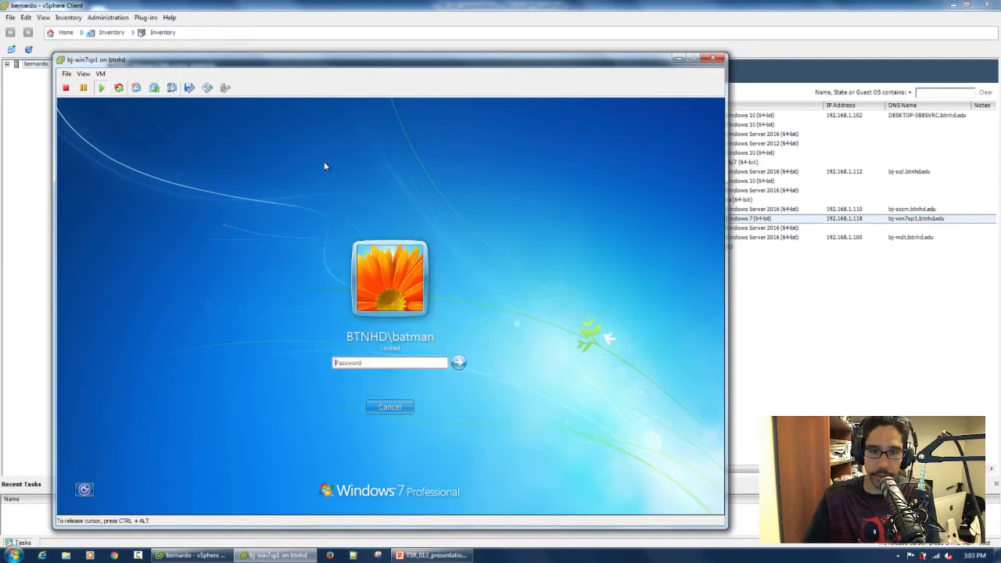
click(386, 362)
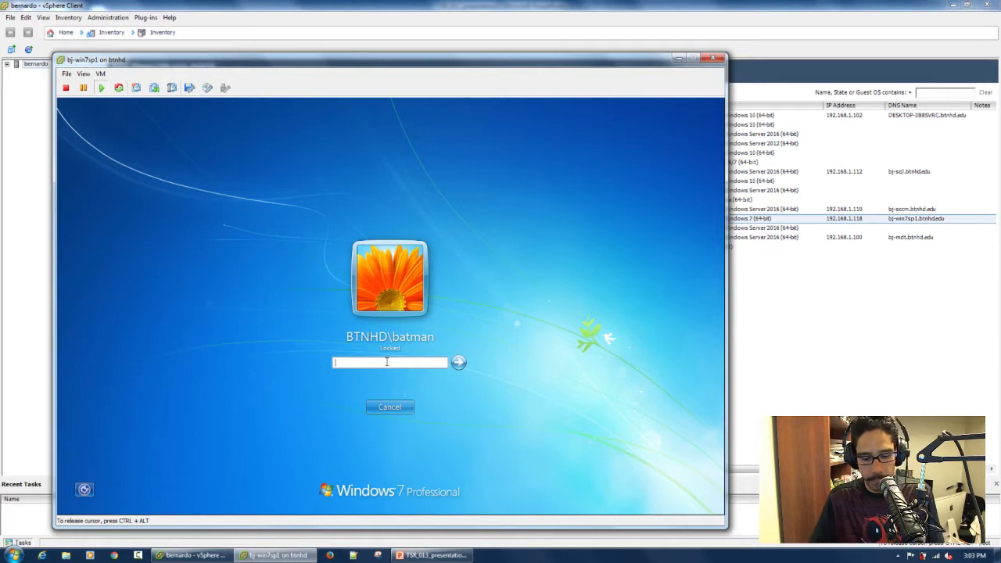
text(p)
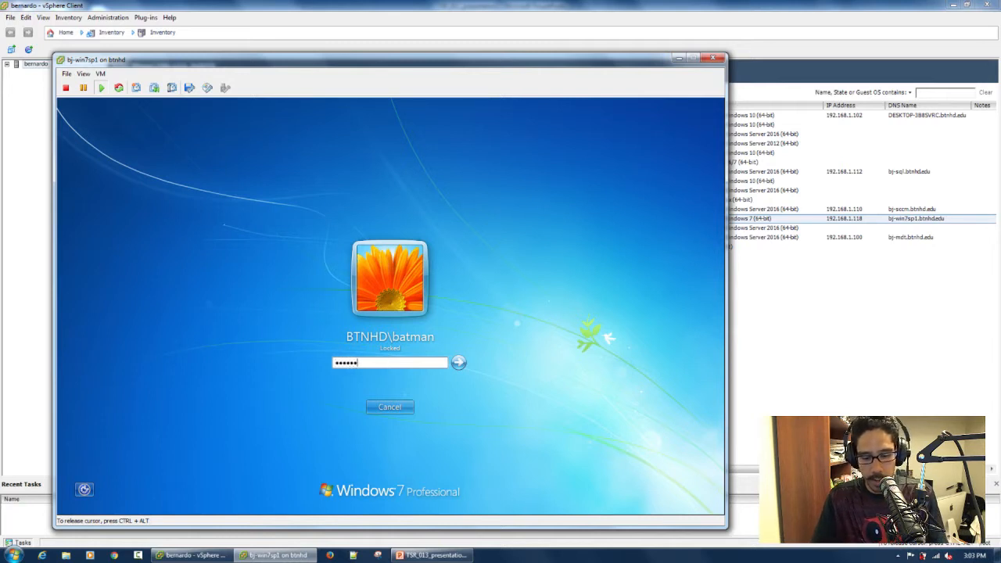
key(Return)
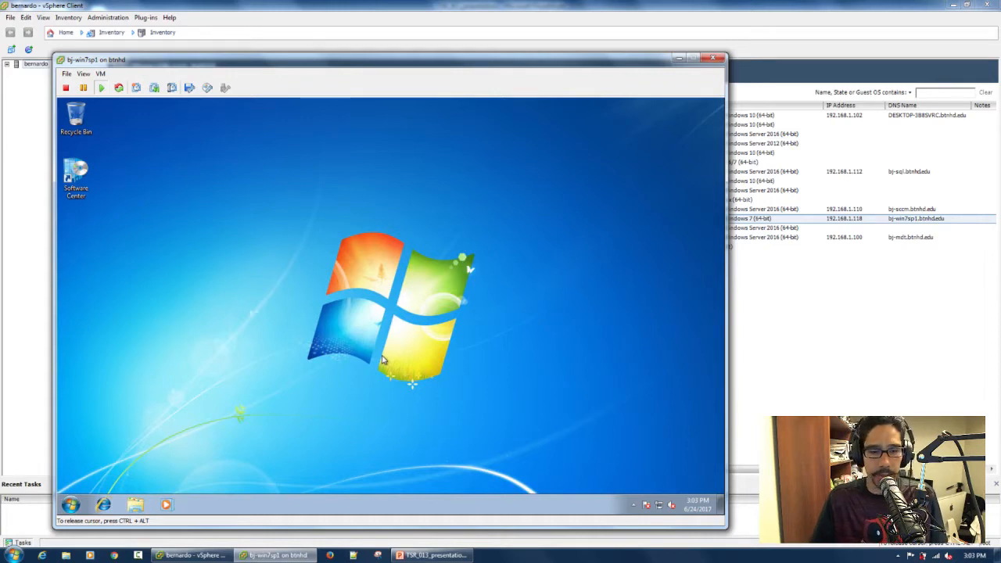
click(70, 504)
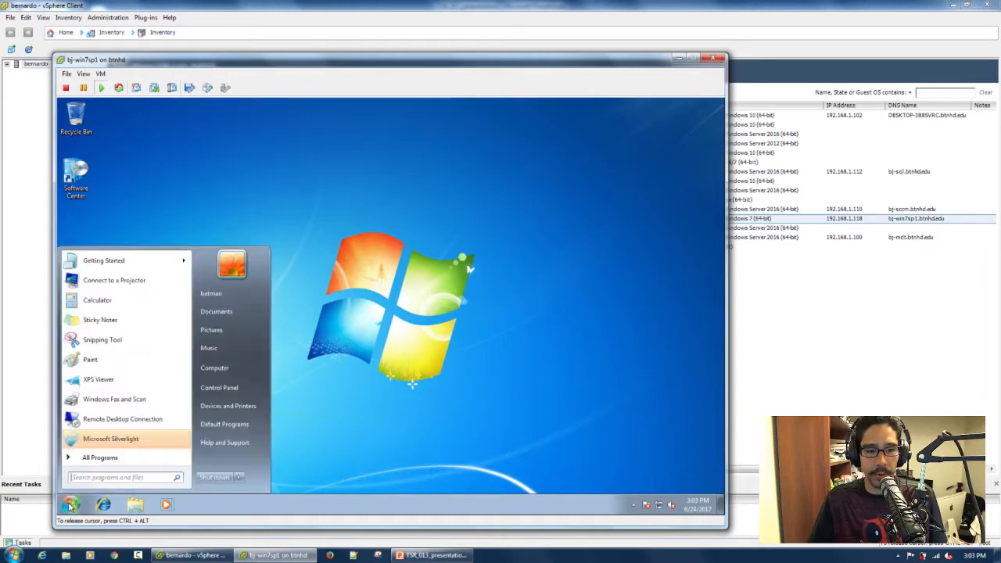
right_click(222, 372)
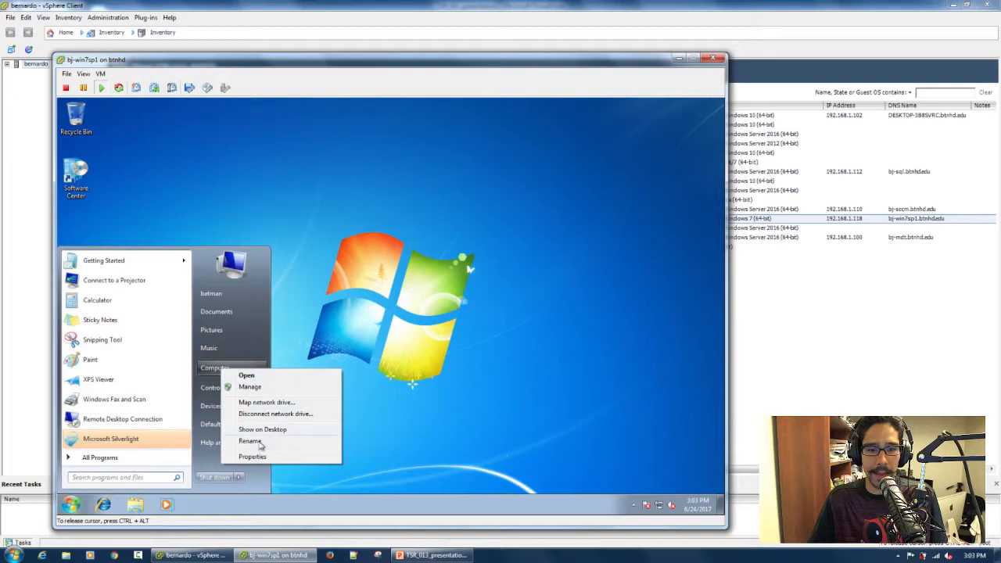
click(235, 386)
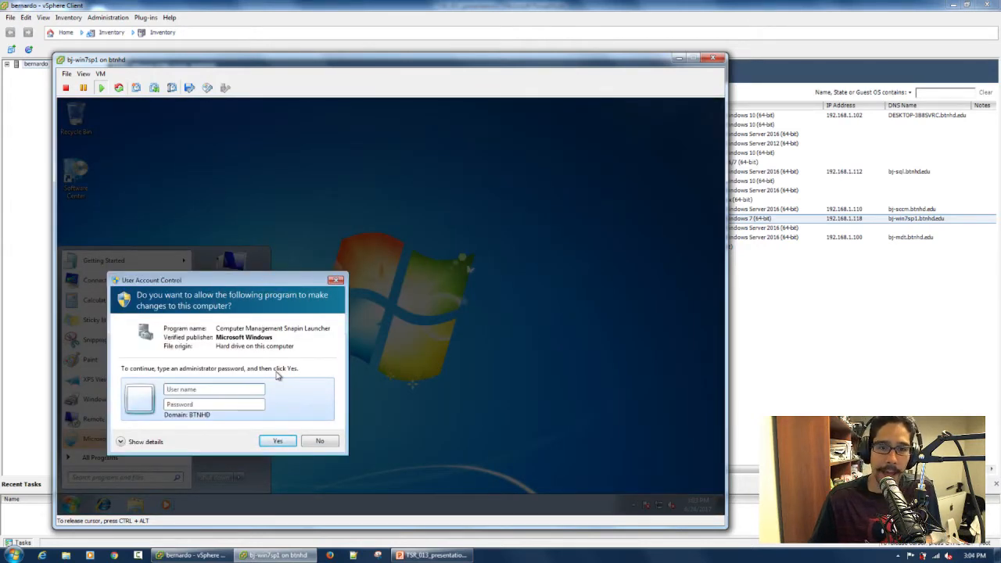
click(323, 441)
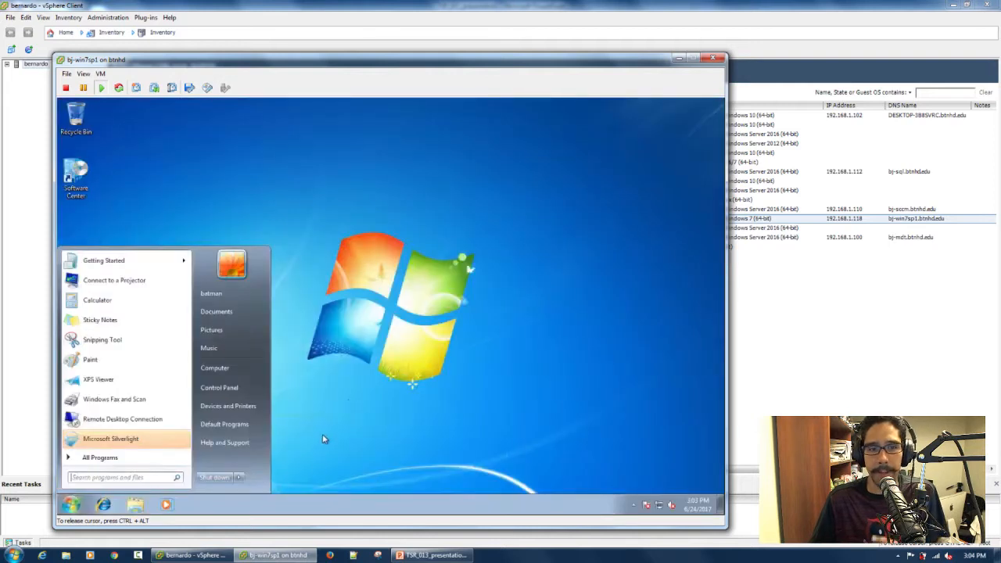
click(356, 418)
Launch Software Center in the Windows 7 virtual machine and move its console window aside to uncover the virtual machine list.
click(75, 178)
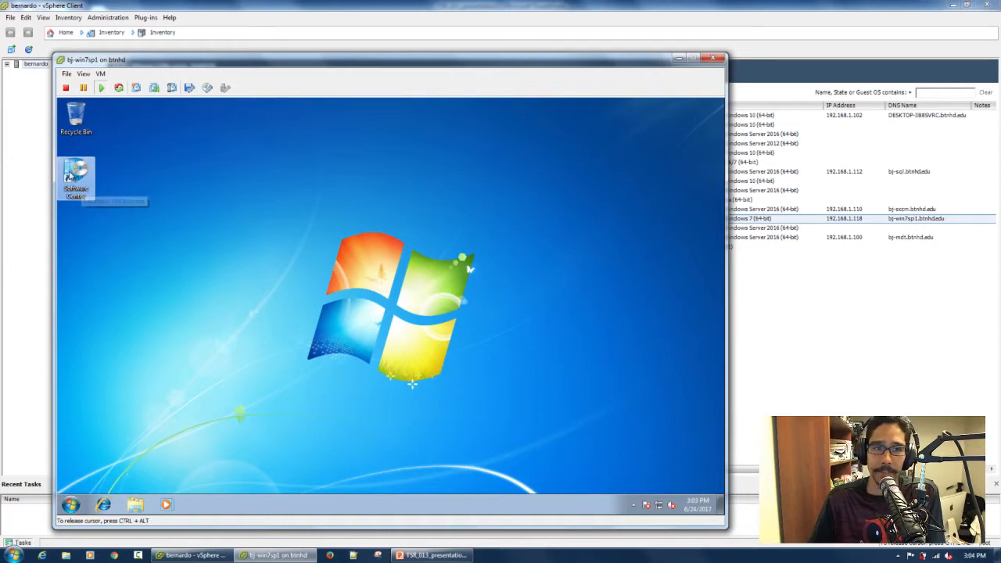
double_click(72, 178)
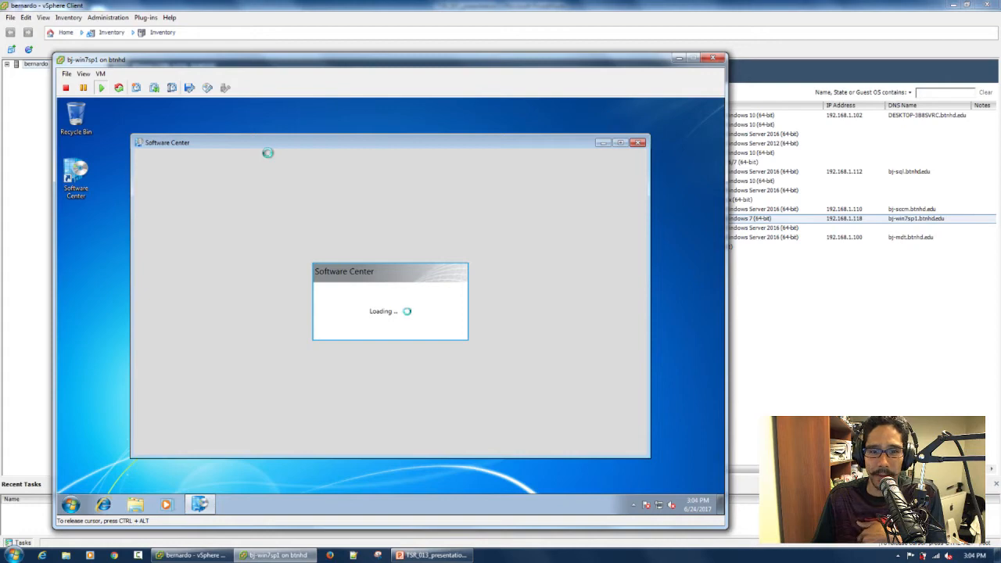
key(ctrl+alt)
drag(307, 62, 451, 55)
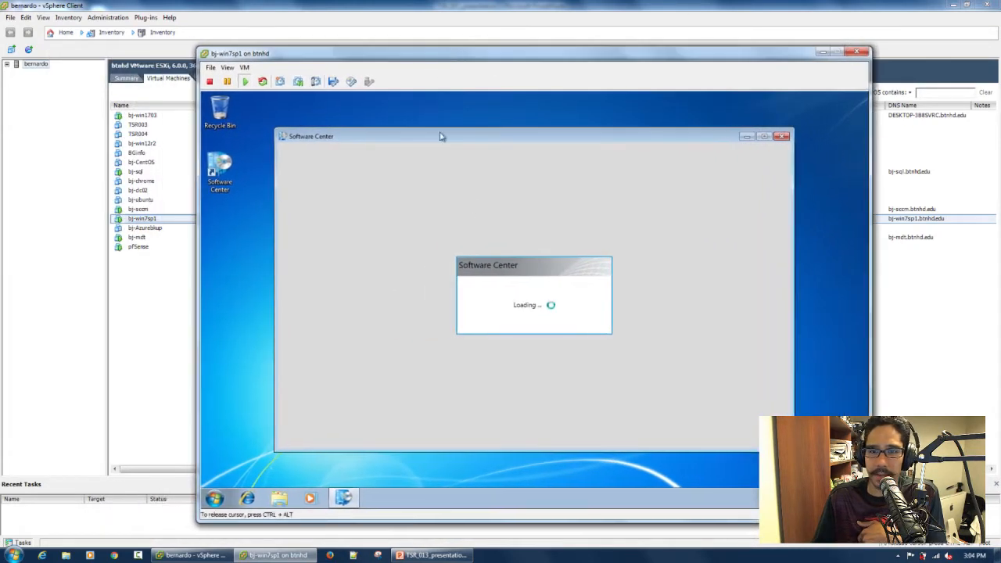
Open the bj-sccm virtual machine's console and select the BJ-WIN7SP1 device in the All Systems collection.
click(144, 328)
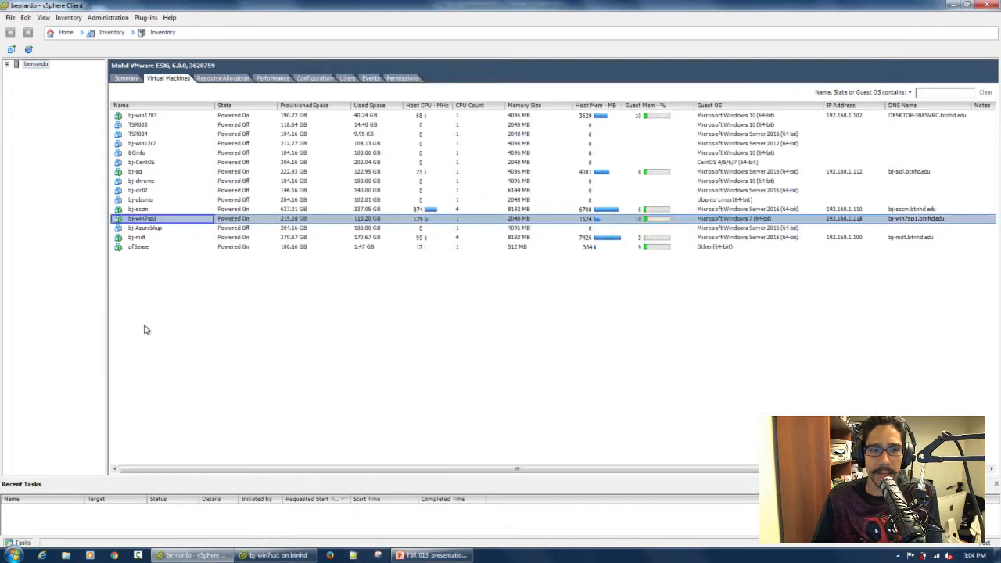
click(141, 210)
right_click(141, 209)
click(187, 244)
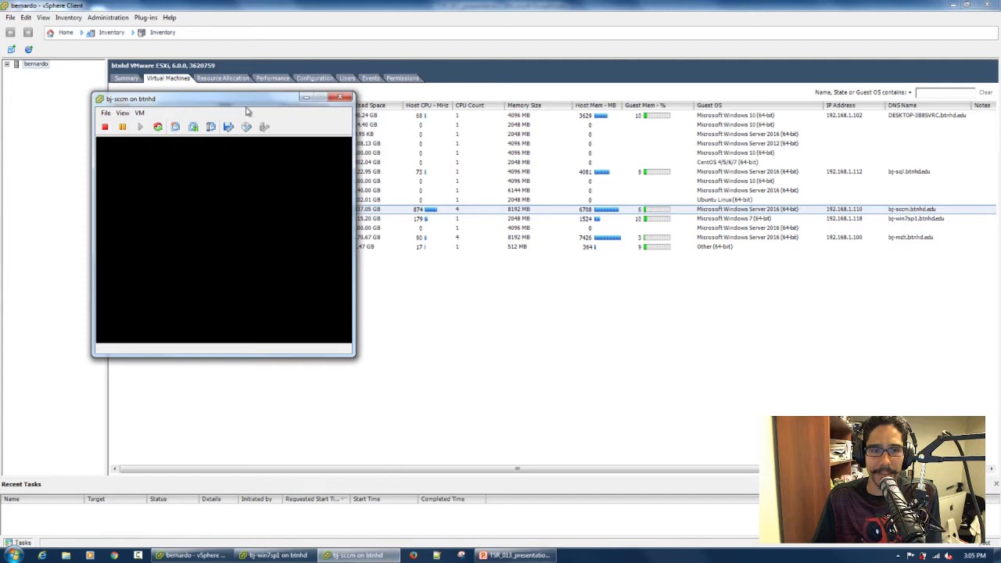
drag(221, 106, 216, 59)
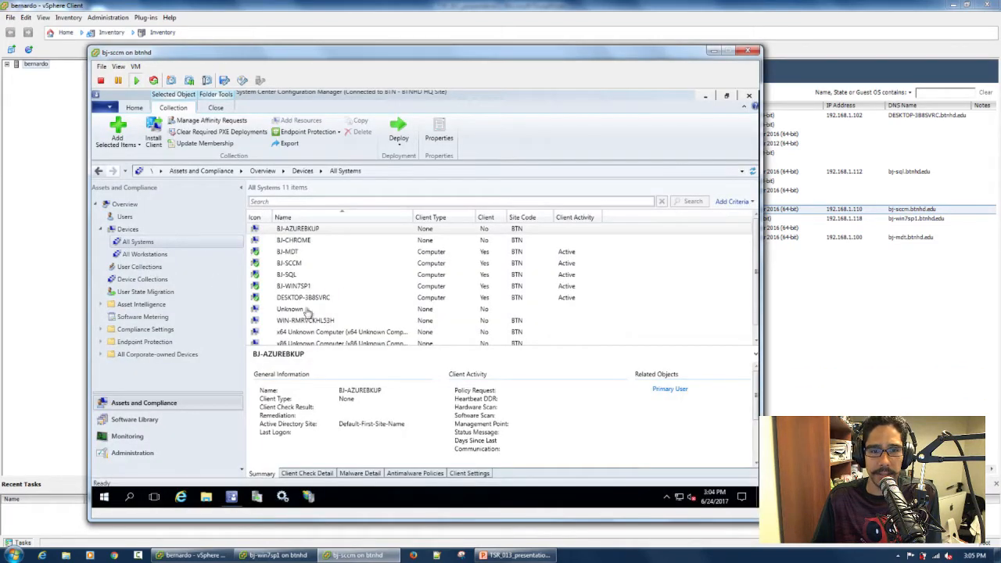
click(294, 286)
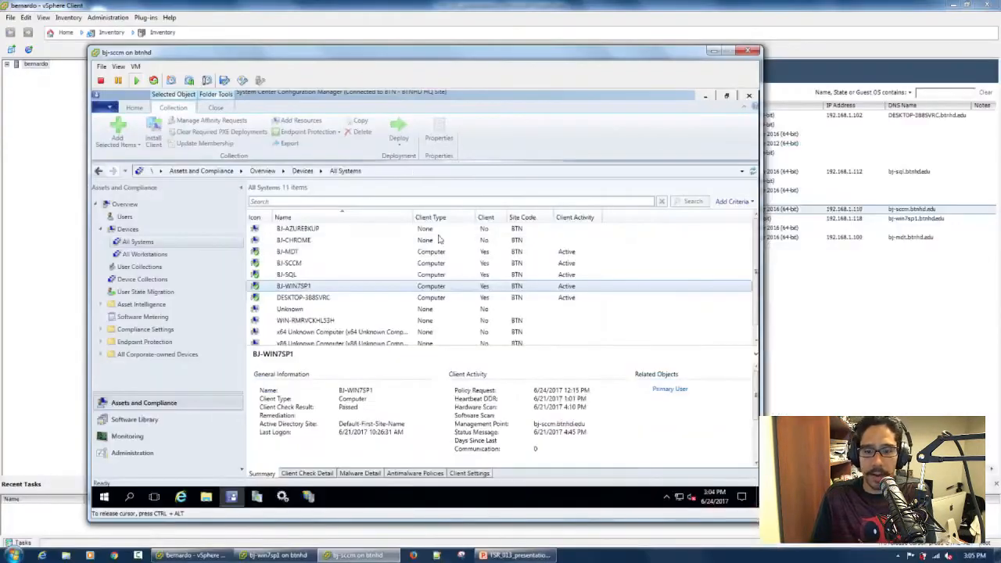
Return to the bj-win7sp1 console and check the hidden notification area icons while Software Center loads.
click(297, 556)
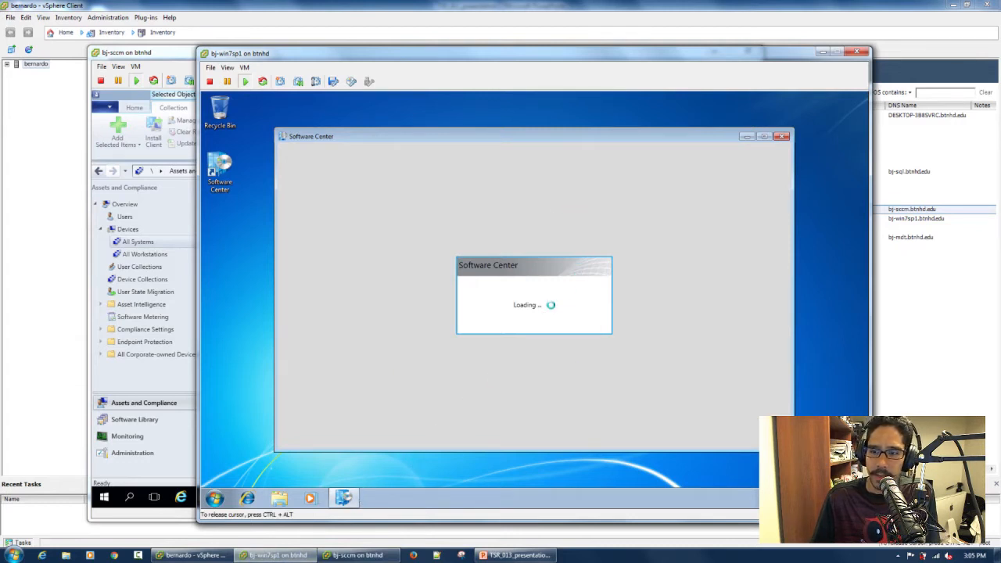
key(ctrl+alt)
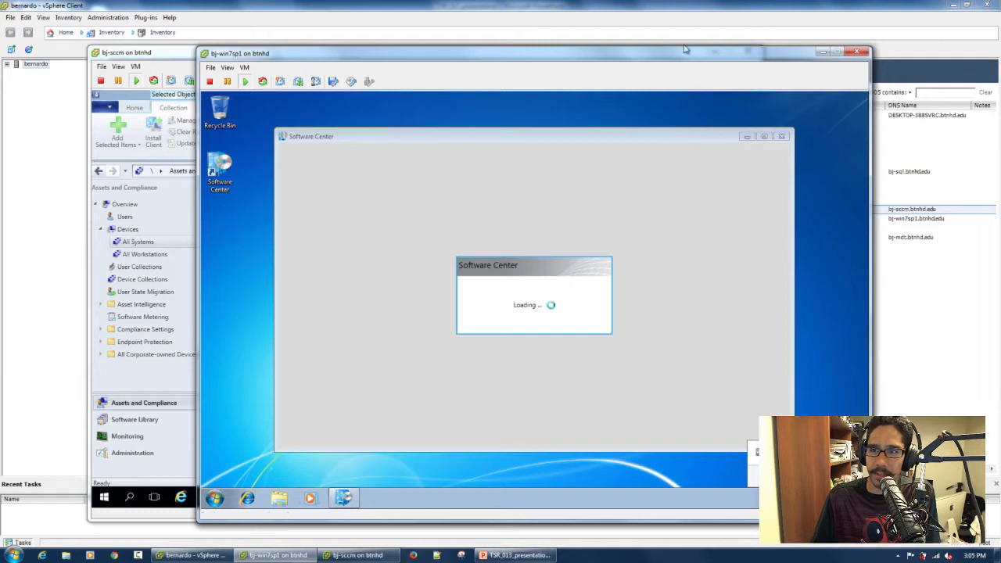
click(724, 111)
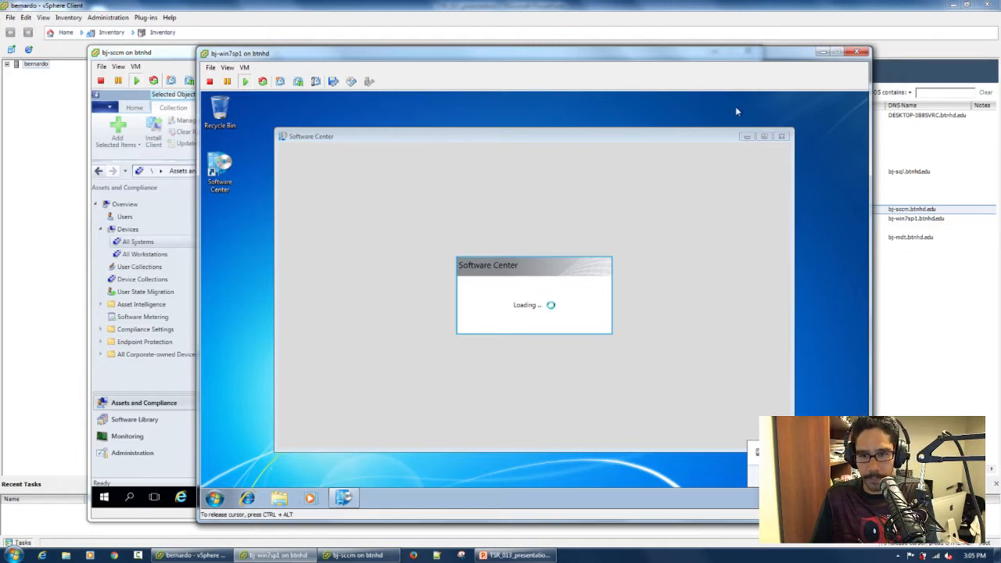
key(ctrl+alt)
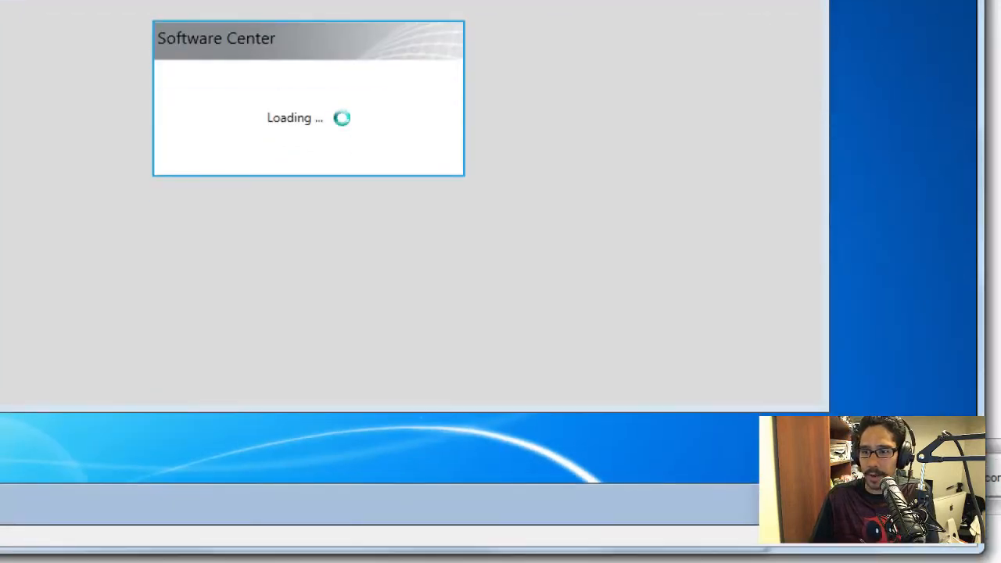
click(794, 533)
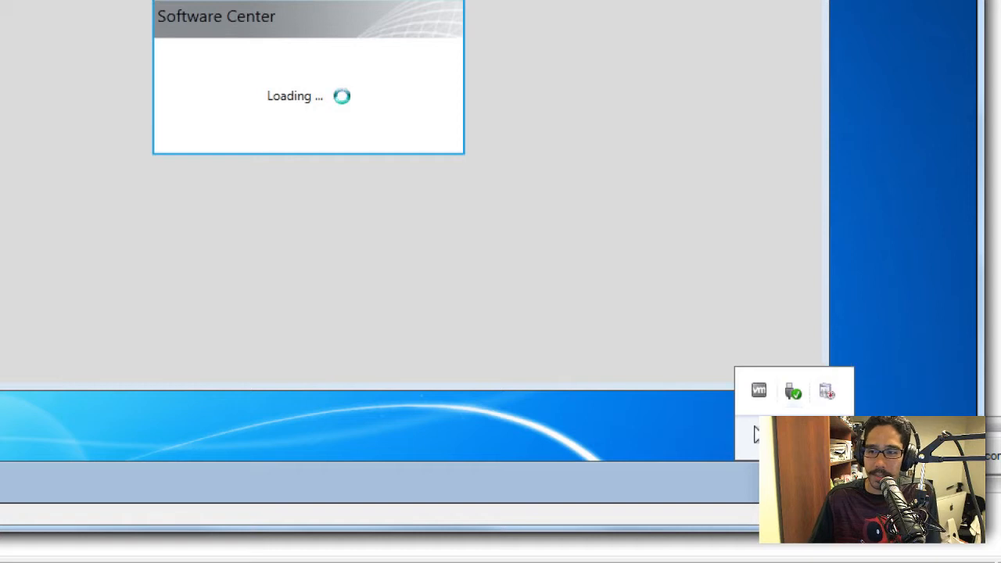
click(678, 428)
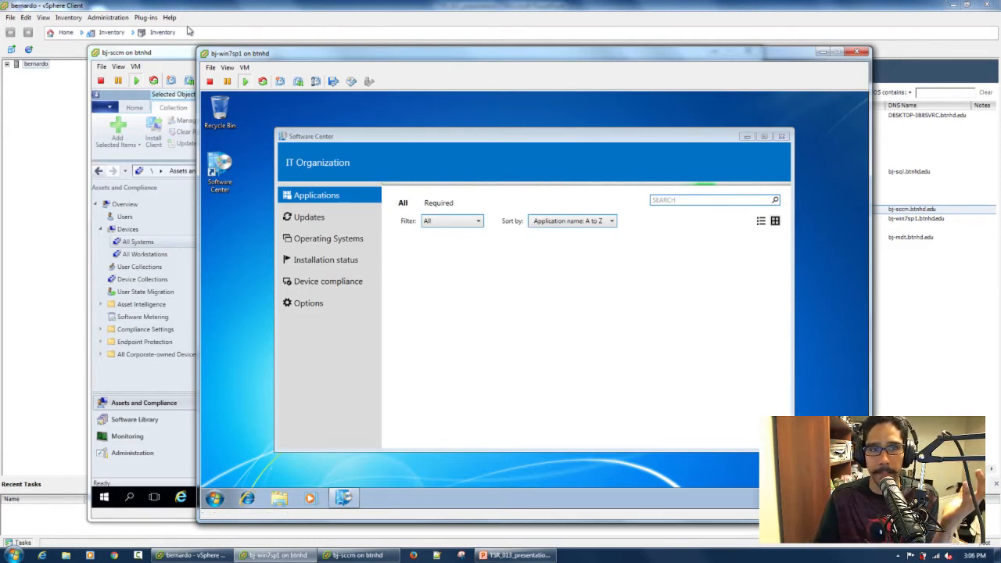
click(177, 195)
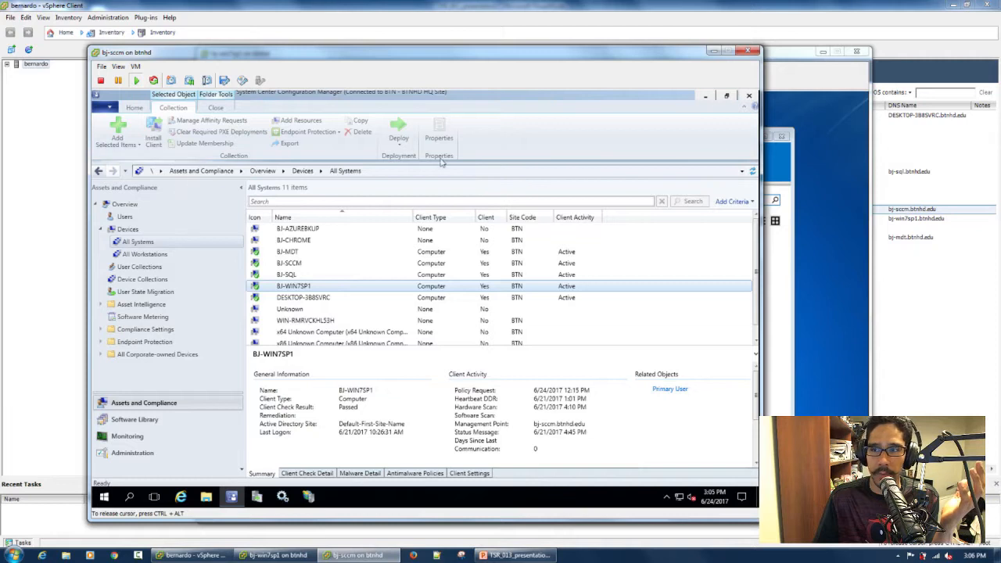
click(774, 58)
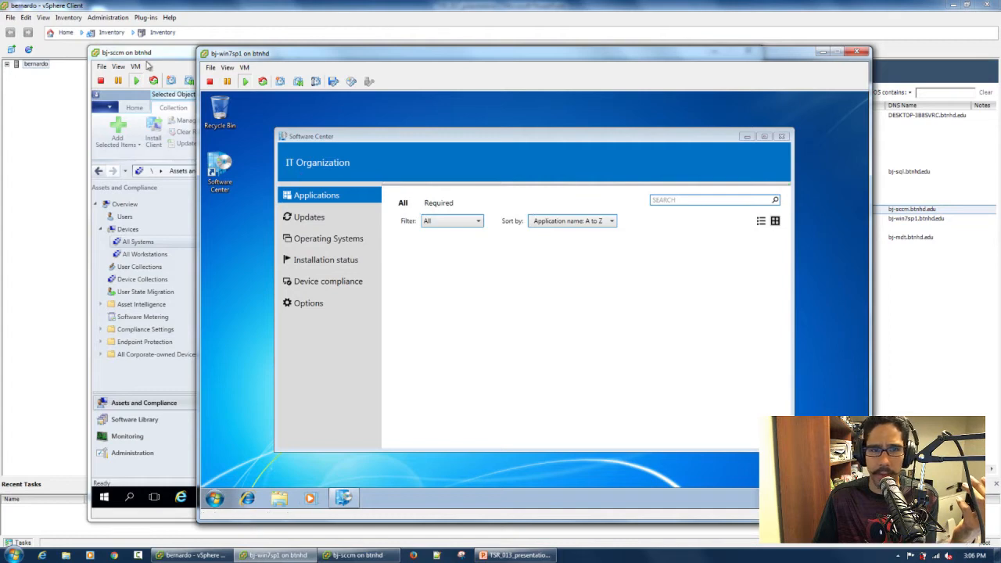
click(183, 53)
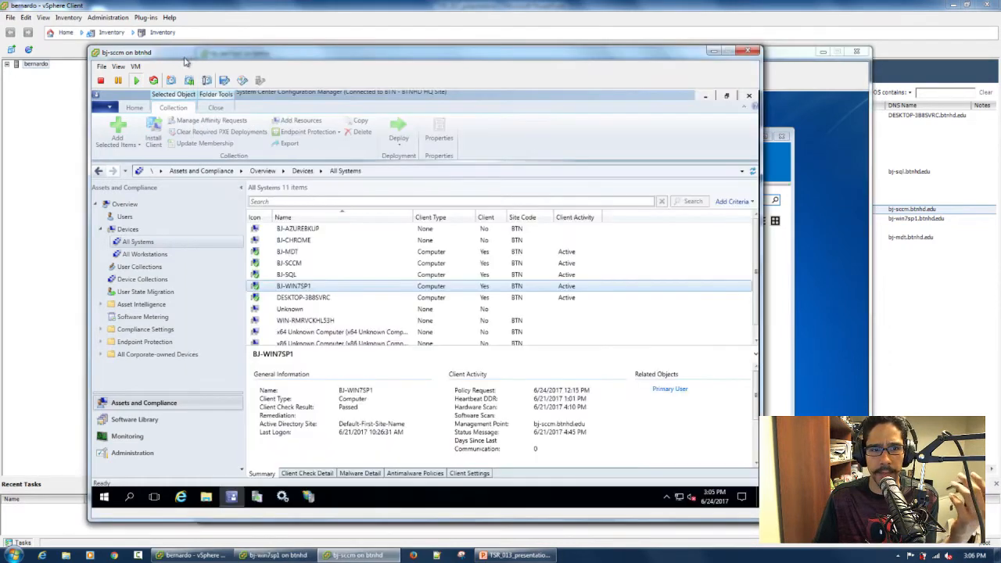
click(792, 69)
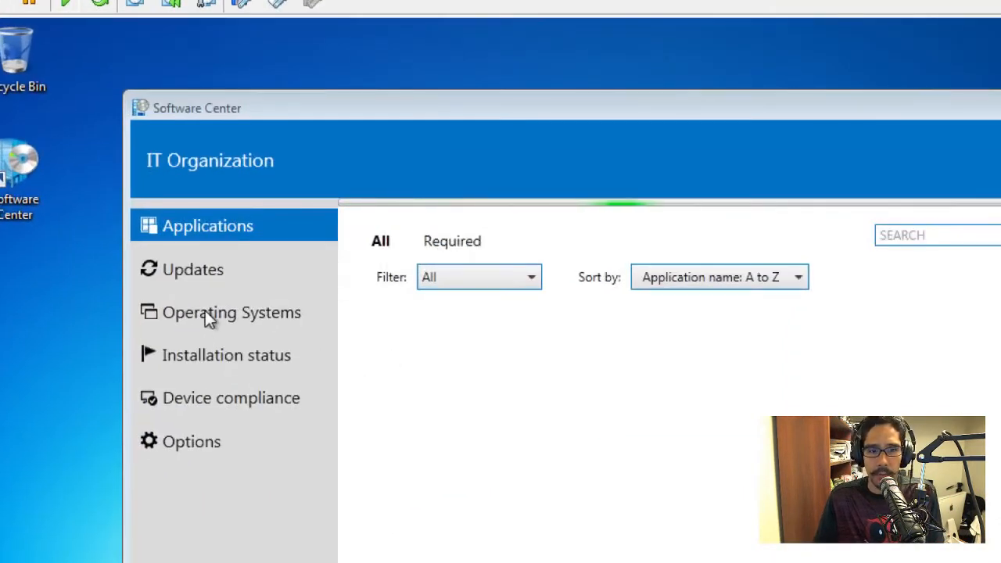
Install the operating system upgrade "Upgrade to Windows 10 x64 v1703" from Software Center, confirming the installation and dismissing the error message.
click(205, 316)
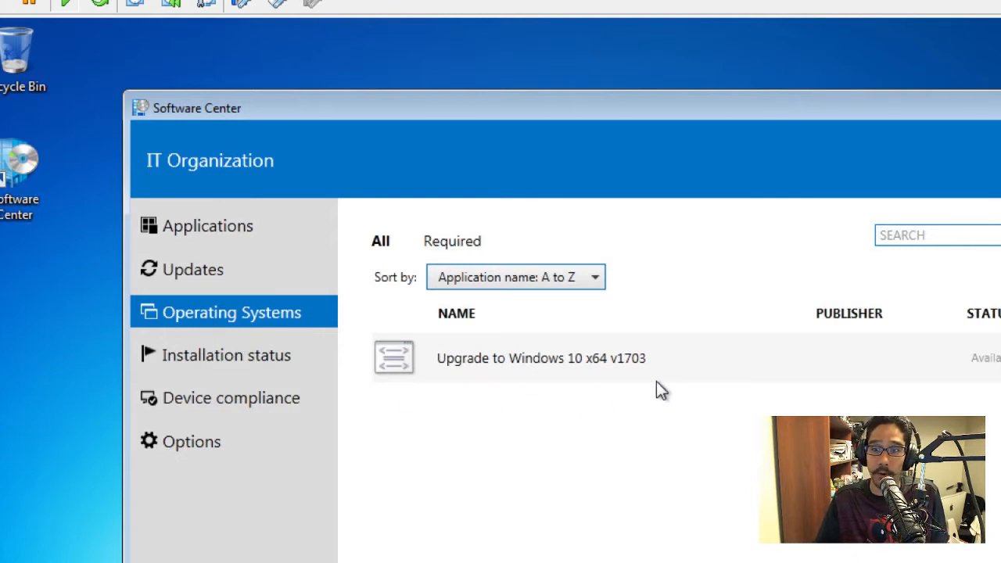
click(538, 382)
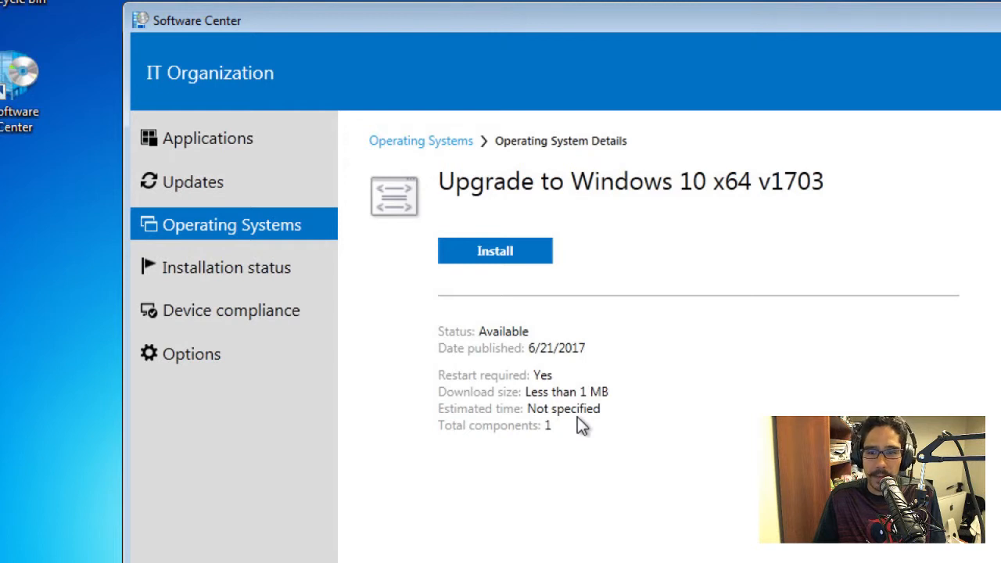
click(494, 252)
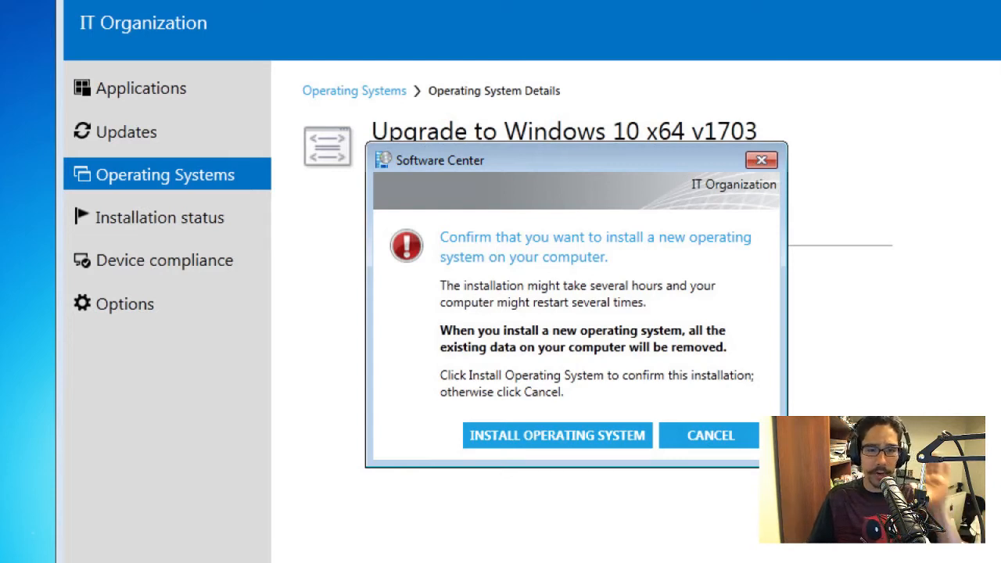
click(524, 442)
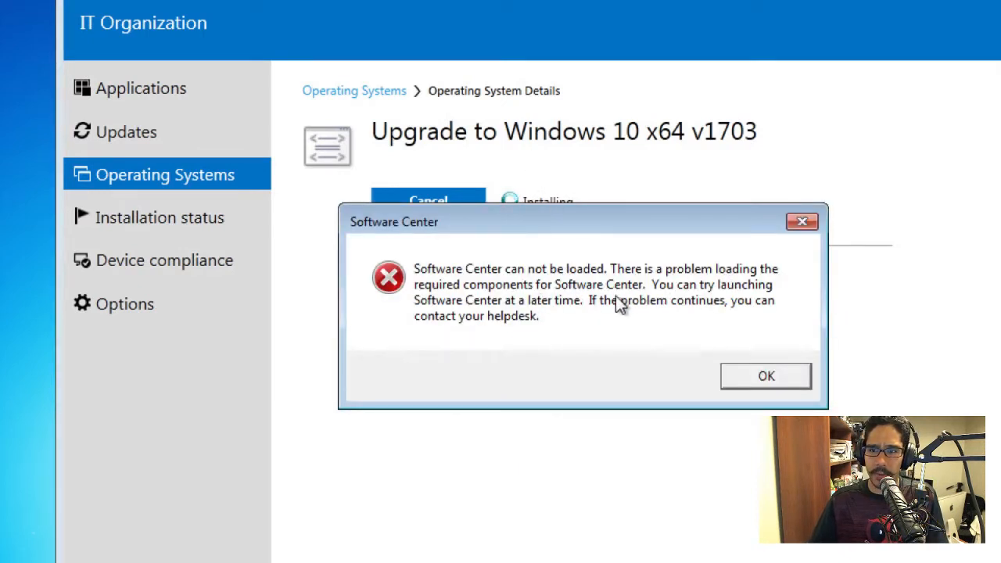
click(768, 379)
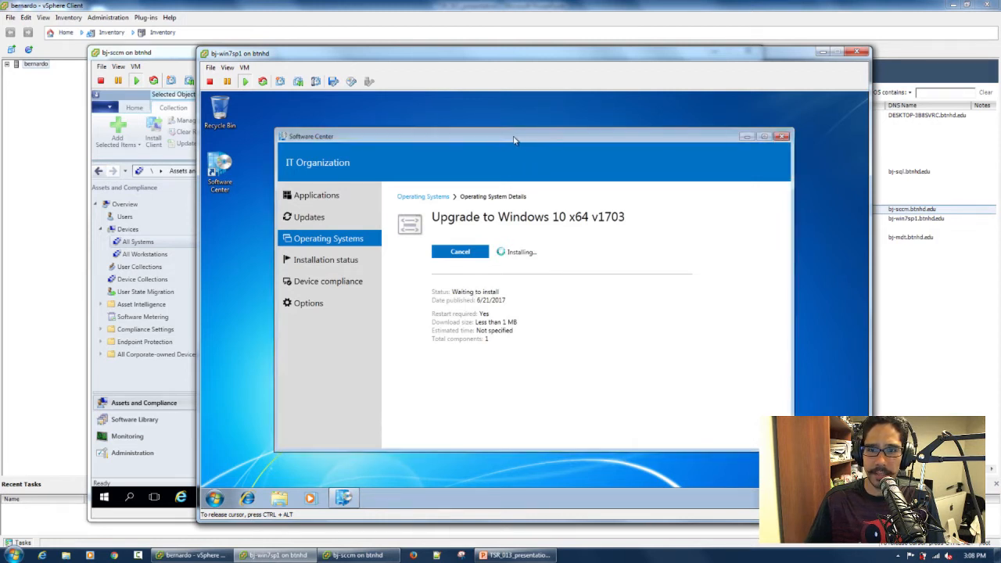
drag(520, 143, 511, 142)
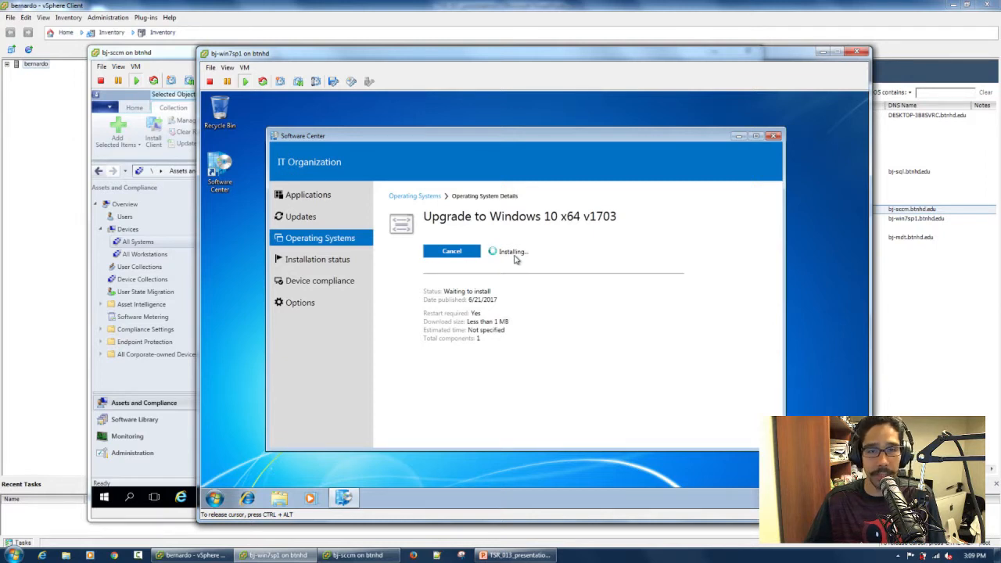
Switch to the TSR_013_presentation in PowerPoint, start its slide show and advance to the Windows 10 upgrade title slide.
click(516, 555)
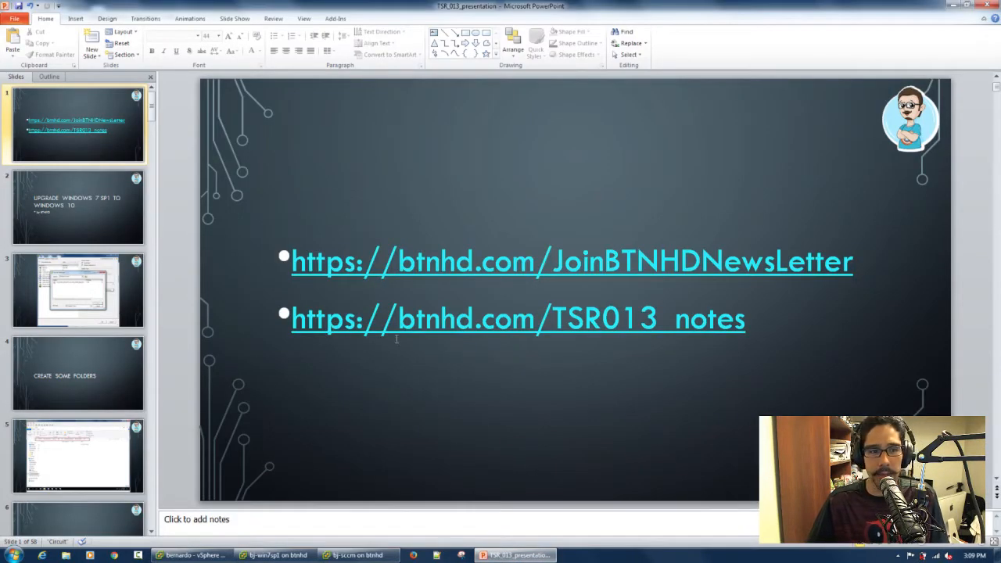
key(F5)
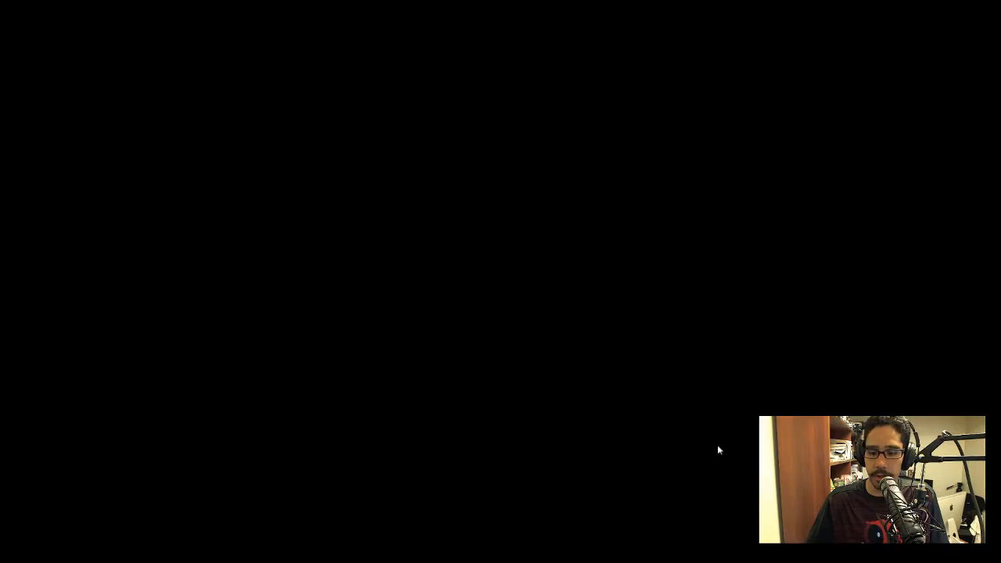
key(Right)
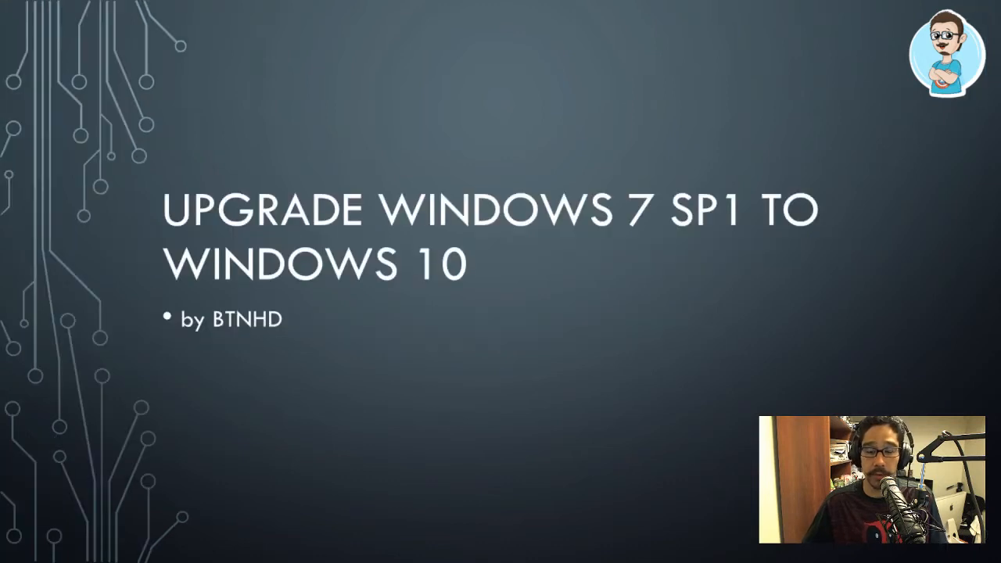
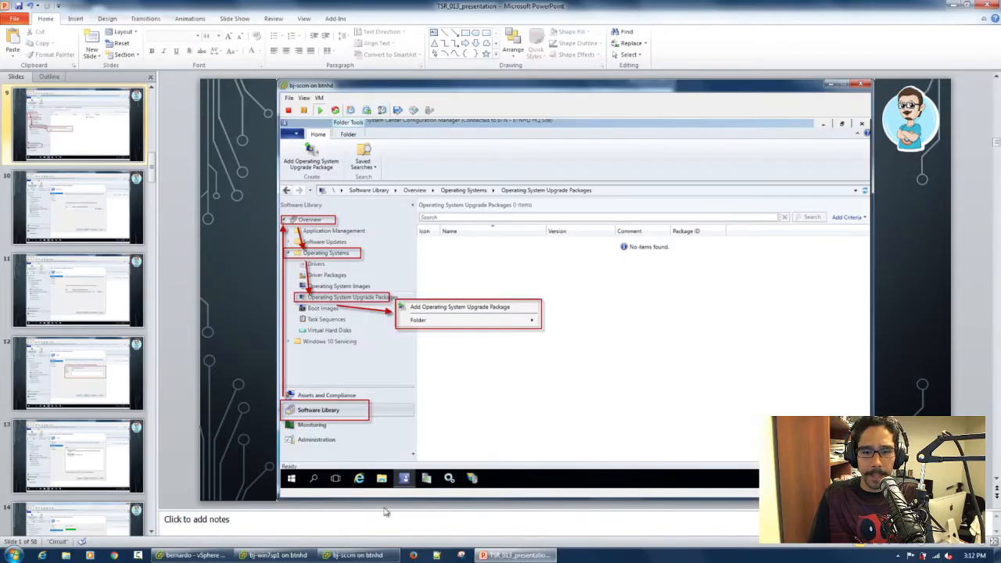
Check the upgrade status in the bj-win7sp1 console, switch to the vSphere Client and refresh the virtual machine list.
click(275, 555)
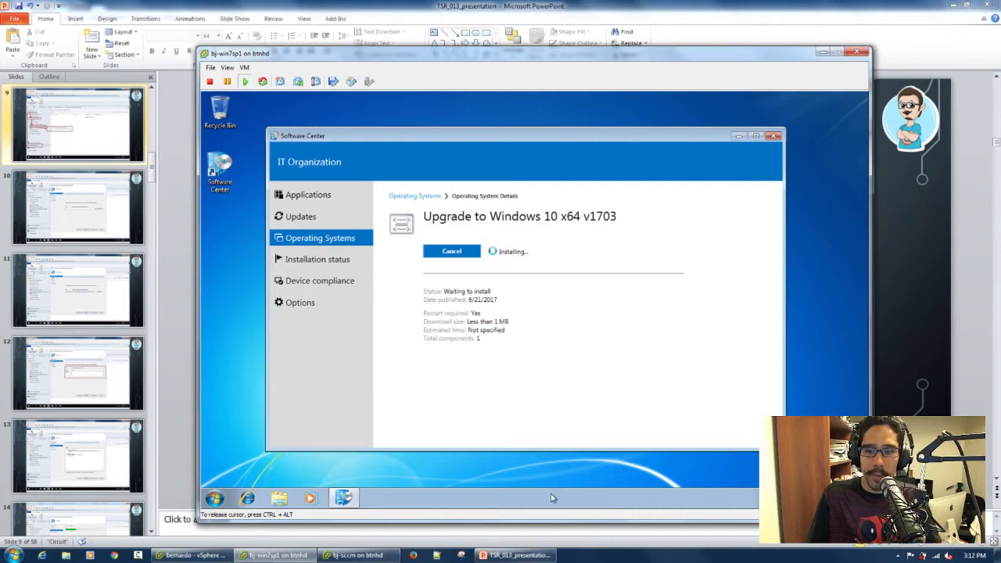
click(192, 555)
right_click(238, 331)
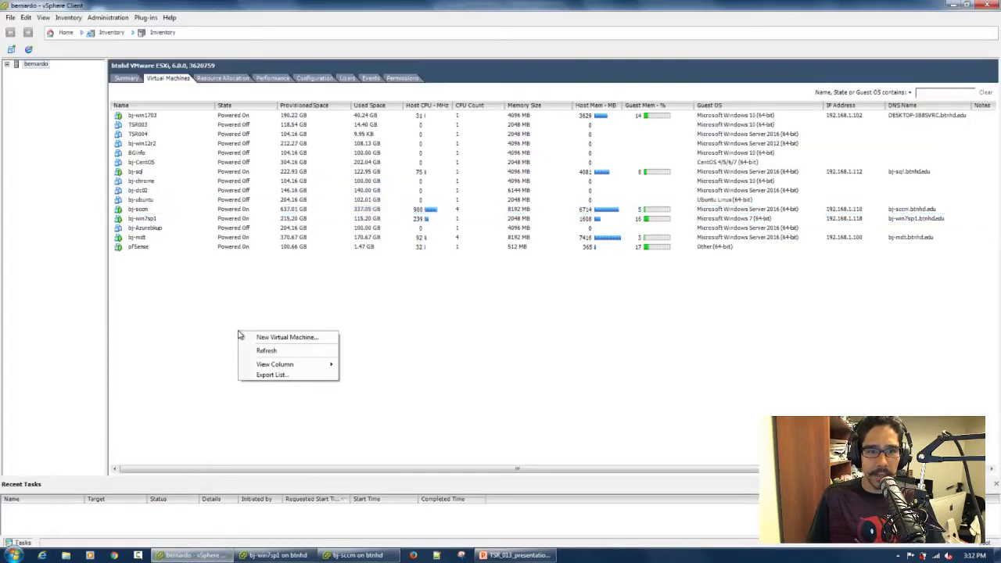
click(279, 351)
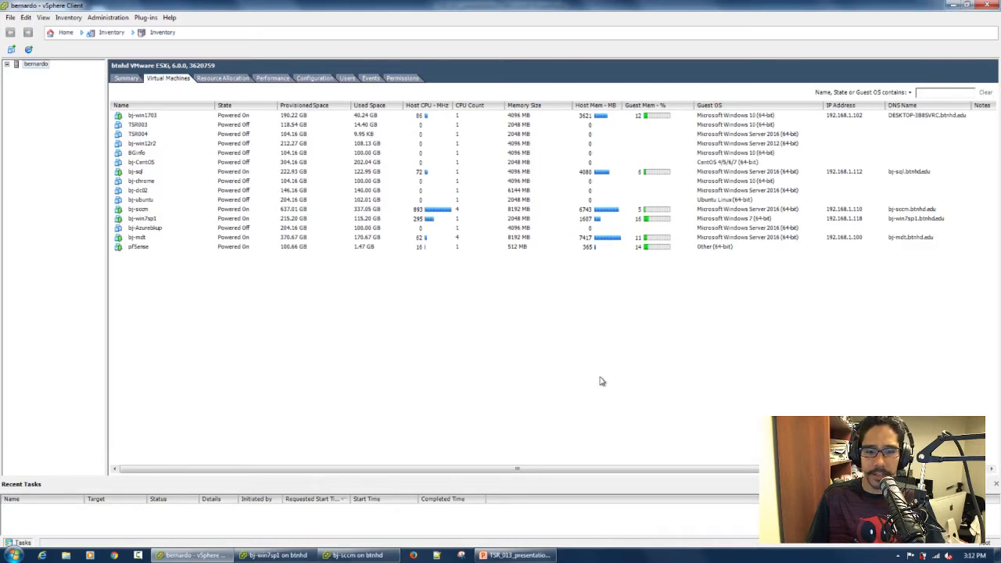
Start Task Manager in the bj-win7sp1 console and view its processes in a maximized window with widened name and description columns.
click(283, 556)
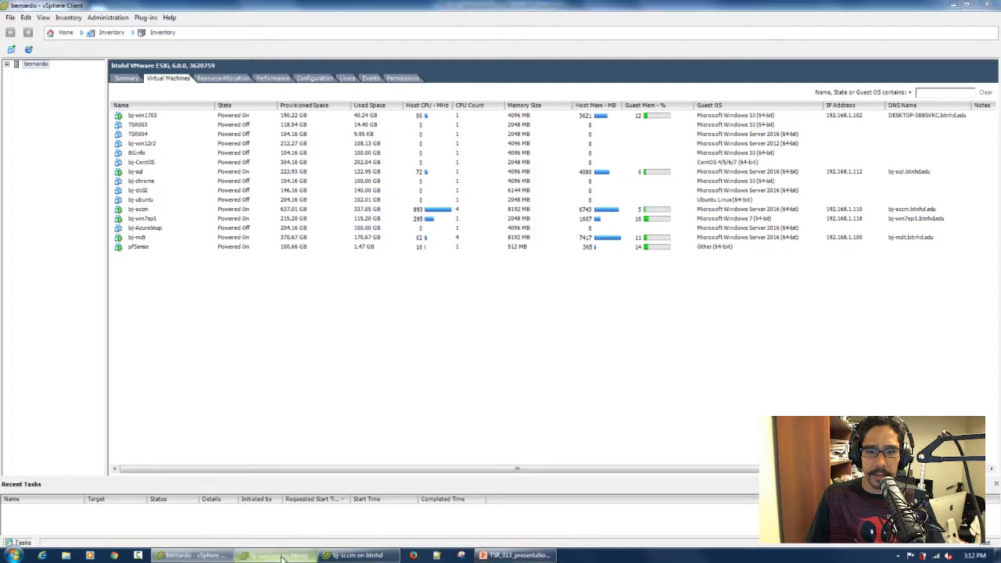
right_click(428, 498)
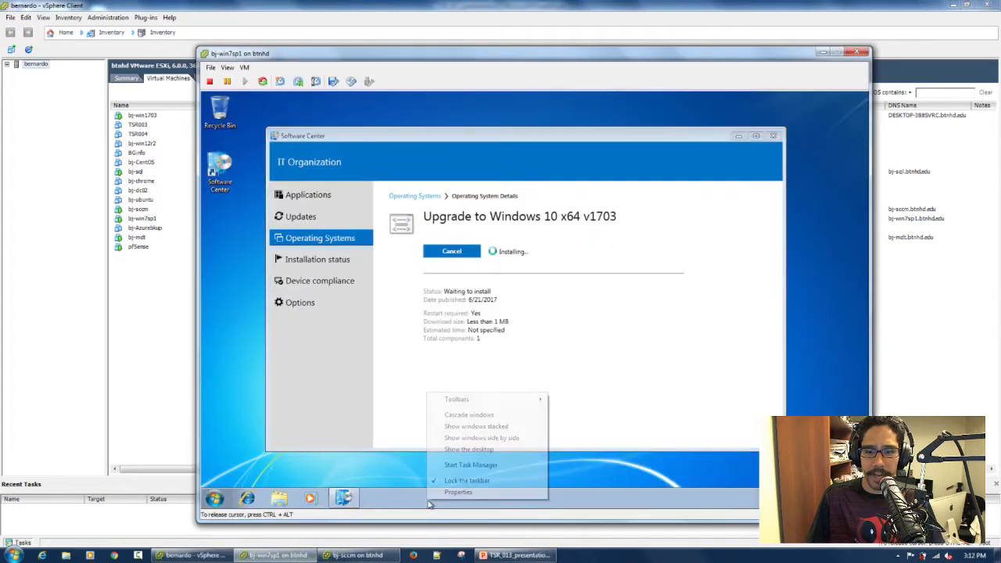
click(470, 464)
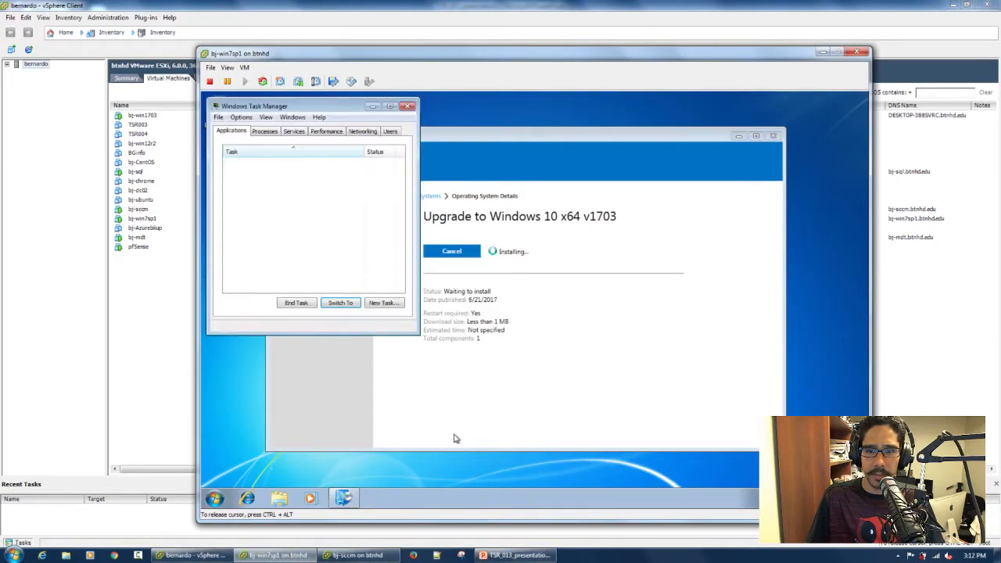
click(272, 133)
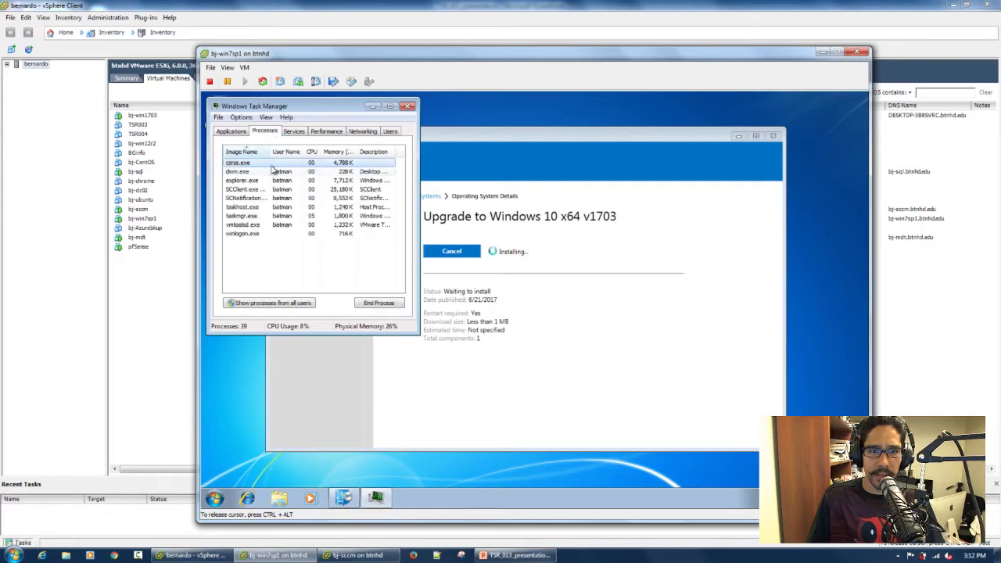
double_click(271, 152)
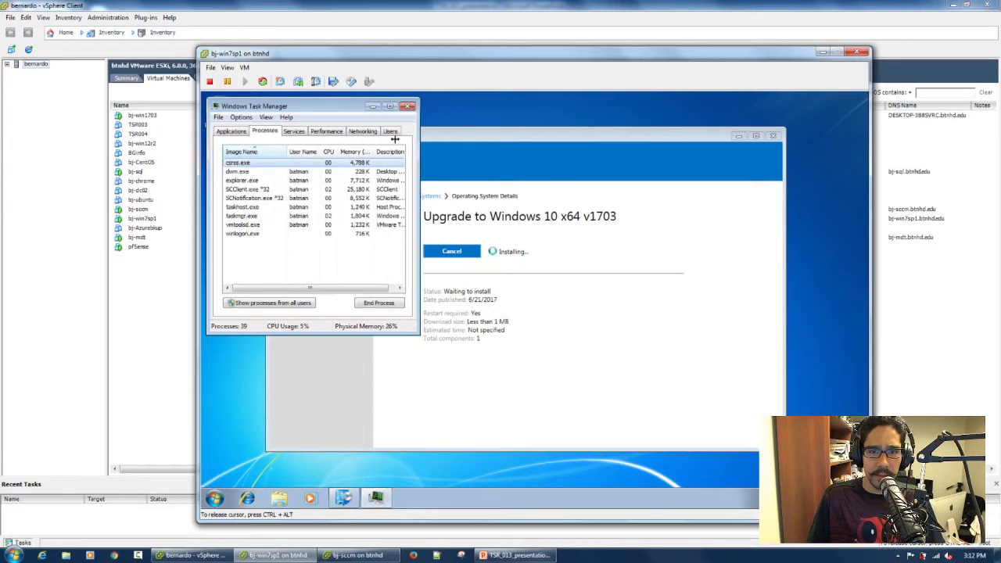
click(390, 106)
drag(402, 143, 518, 144)
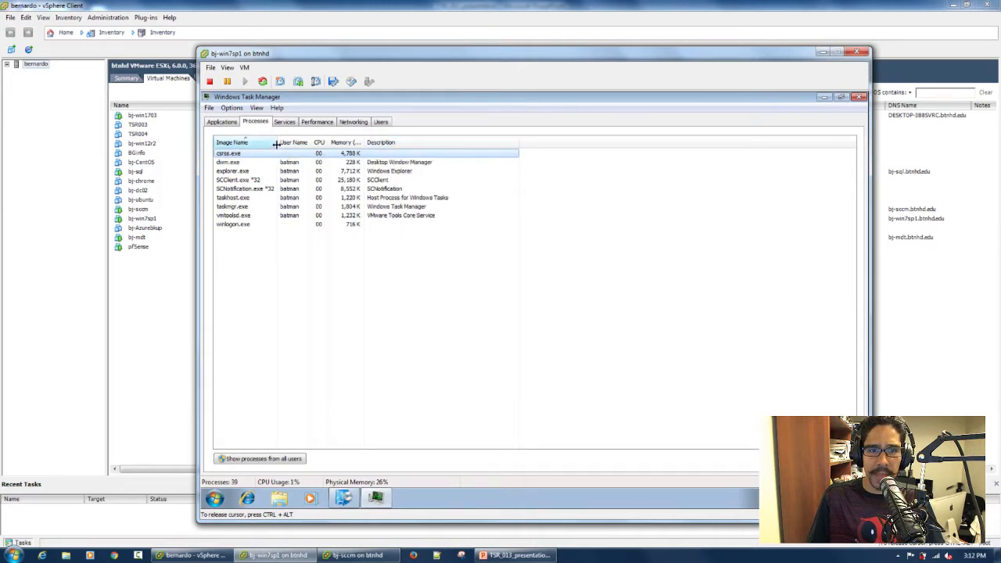
drag(276, 143, 308, 144)
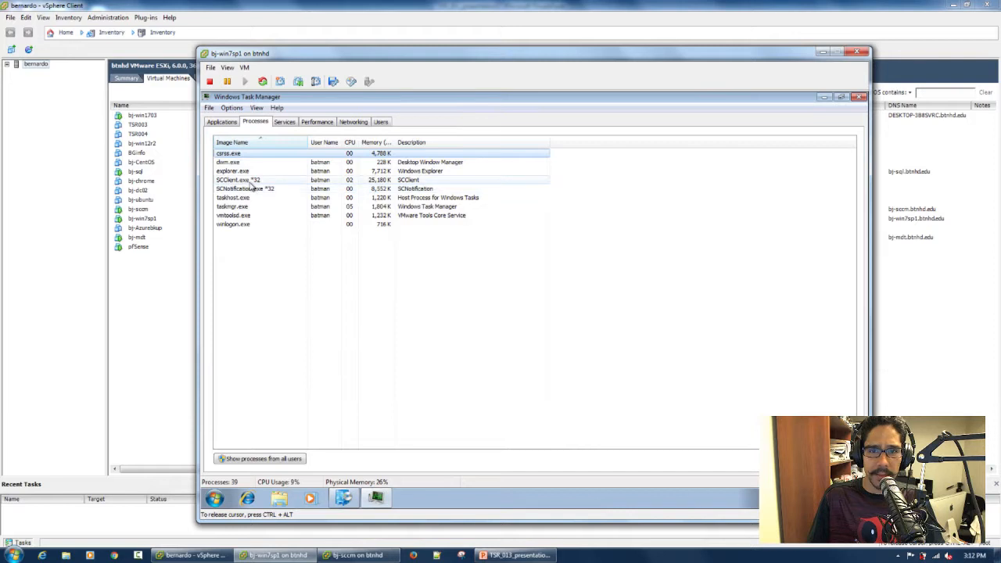
Show processes from all users in Task Manager, authorizing the elevation with the Administrator user name and the account password.
click(251, 459)
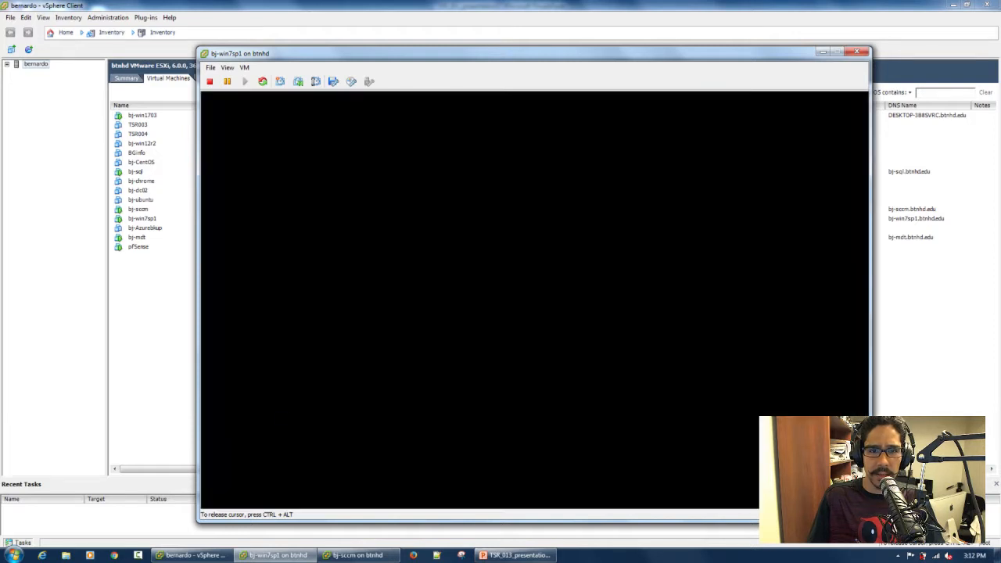
click(630, 356)
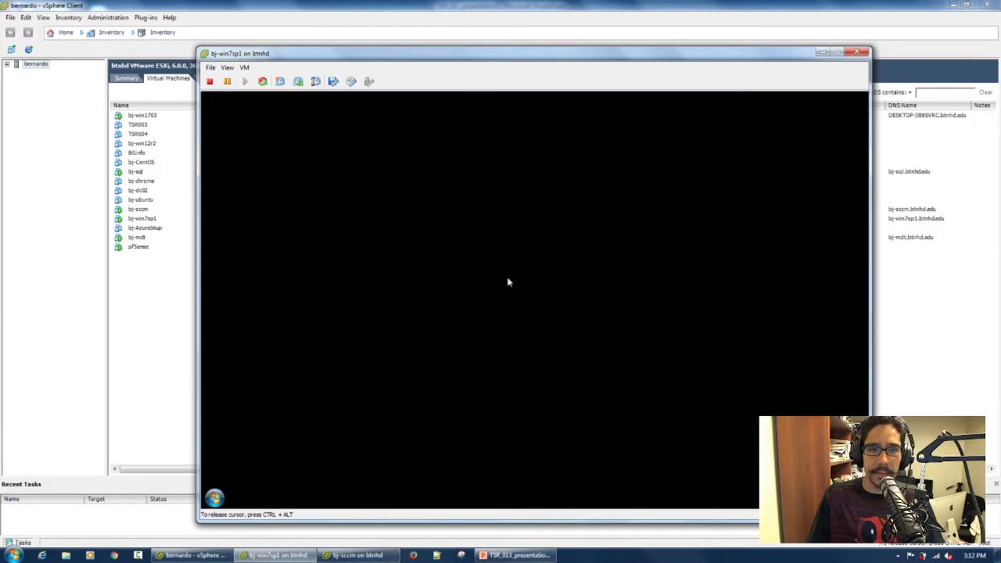
click(278, 461)
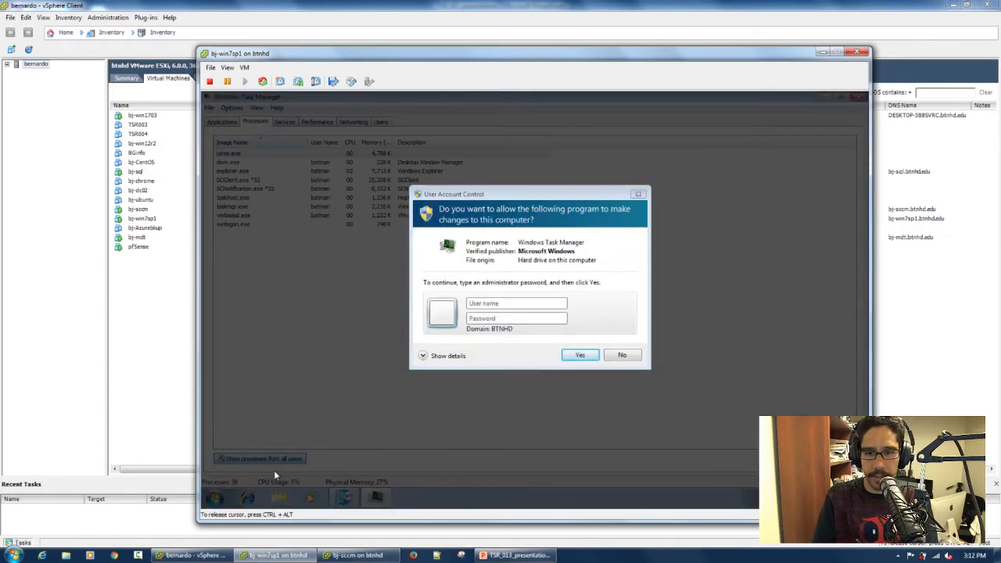
click(495, 303)
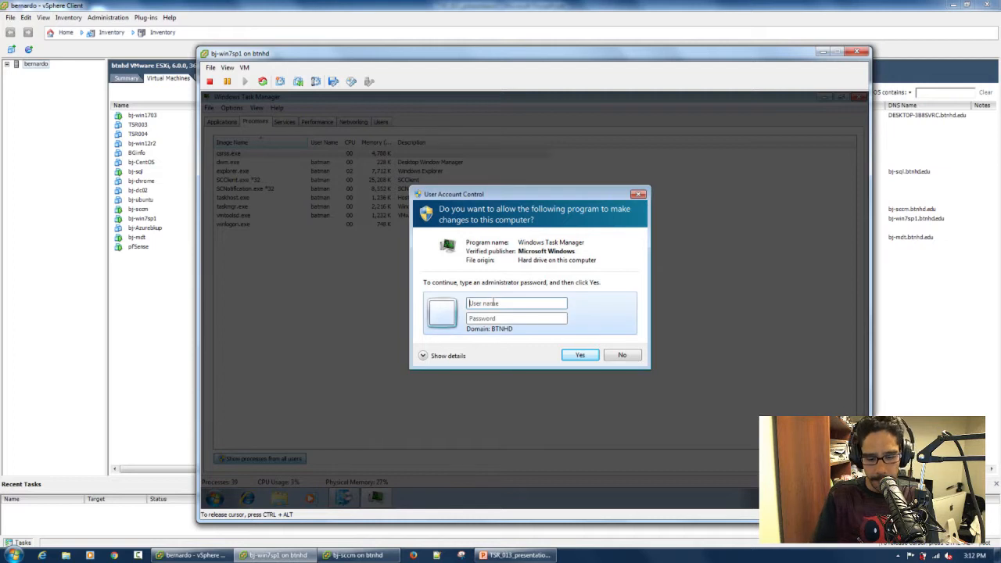
text(Administrator)
key(Tab)
text(*******)
key(Return)
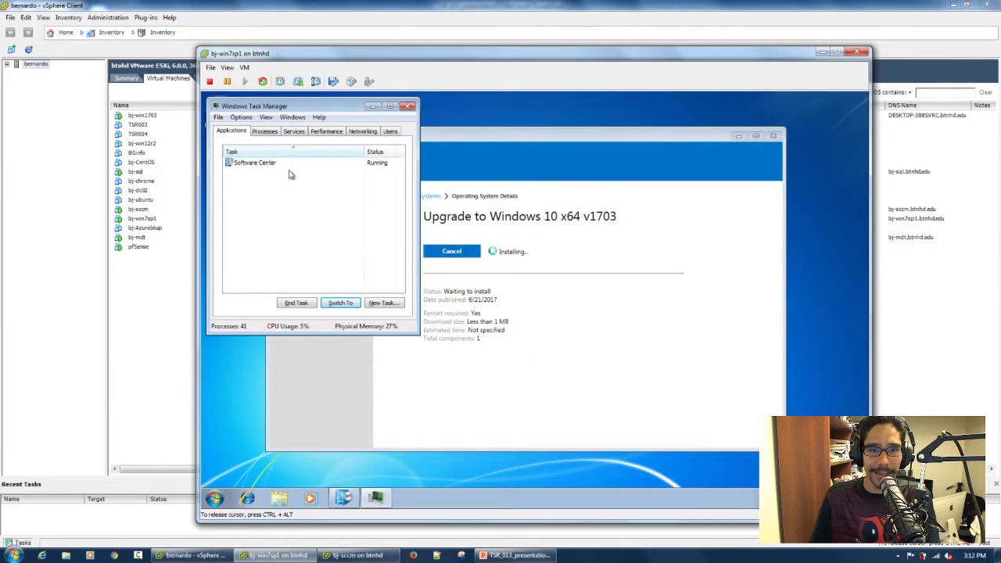
Examine all users' processes sorted by memory in a maximized Task Manager with widened columns, and minimize it back to Software Center.
click(266, 131)
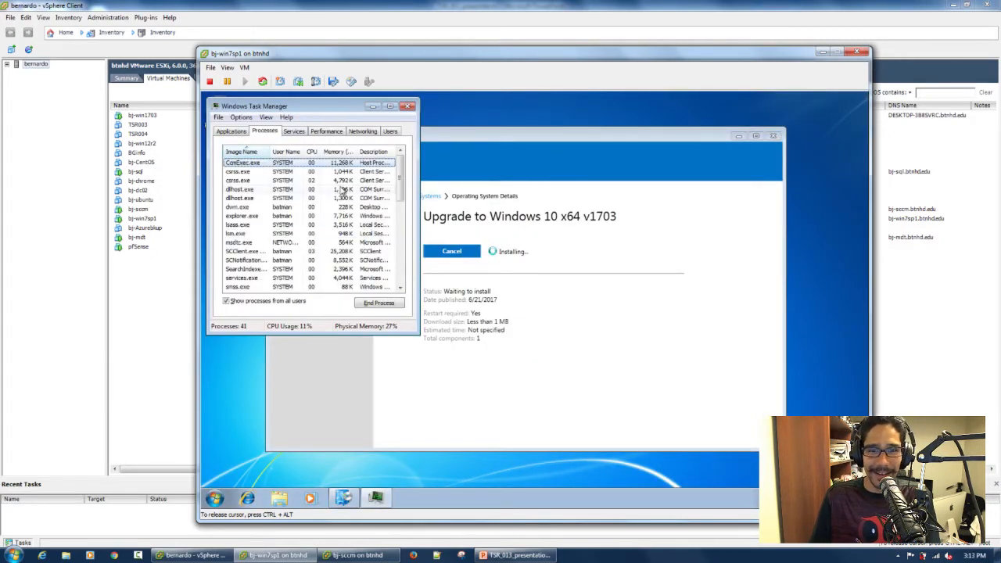
click(390, 105)
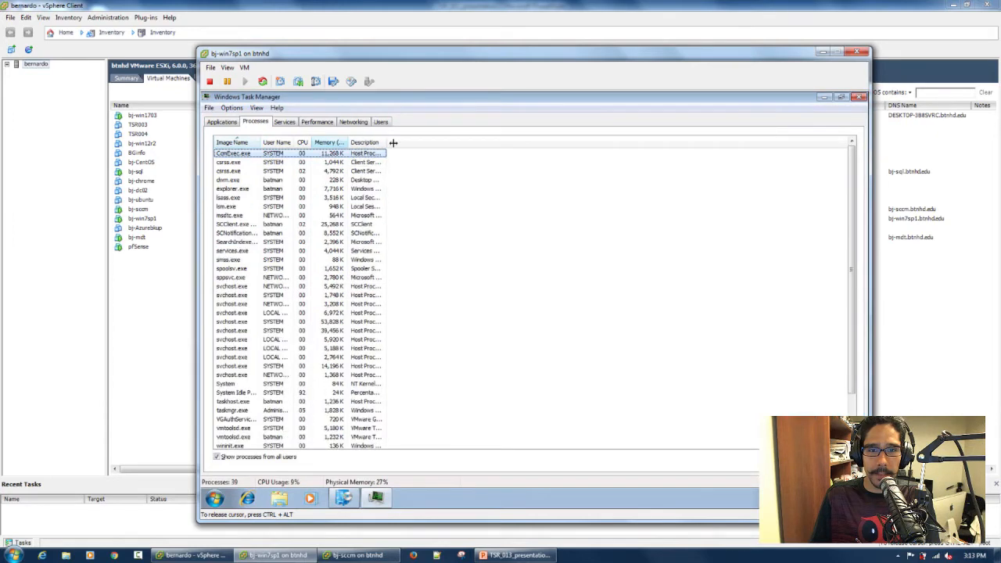
double_click(346, 143)
click(363, 145)
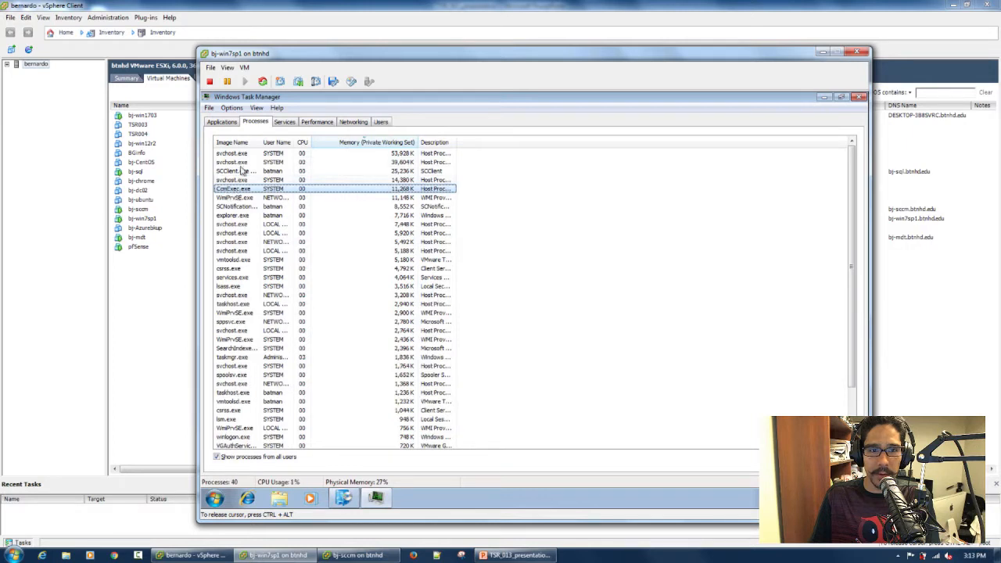
drag(260, 142, 283, 142)
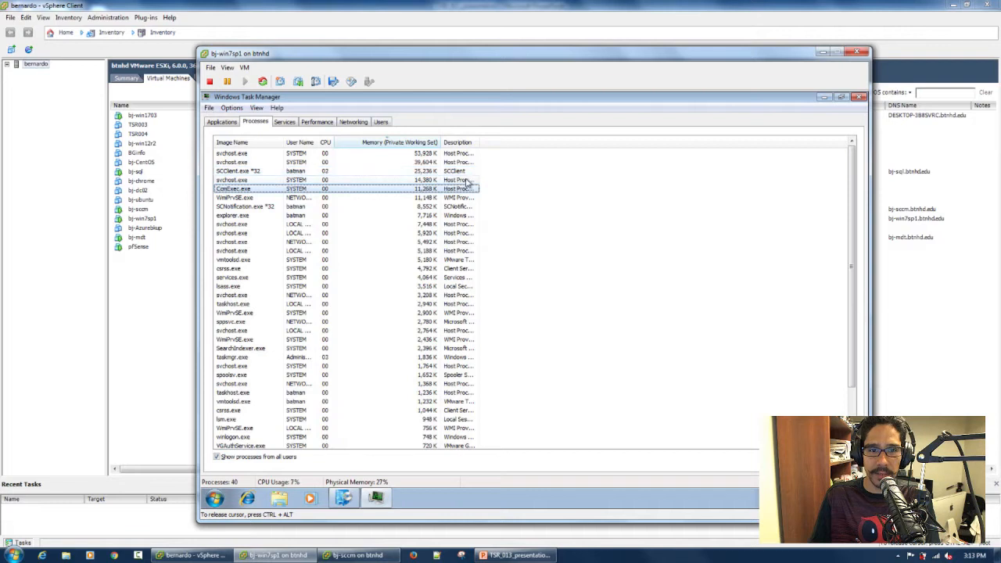
click(823, 97)
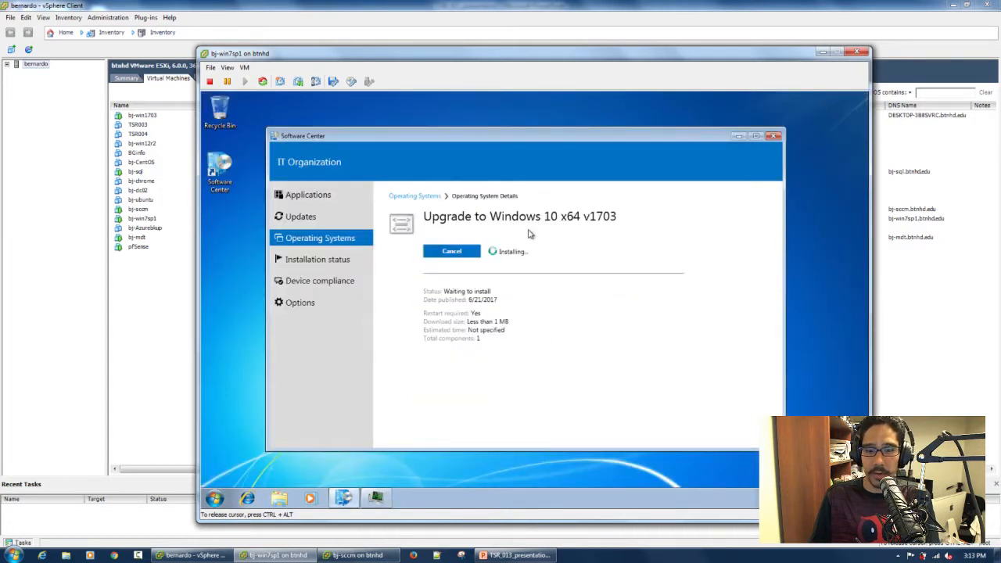
Switch to the TSR_013_presentation in PowerPoint, start the show from slide 9 and advance through the Add Operating System Upgrade Package Wizard slides to Completion.
click(513, 554)
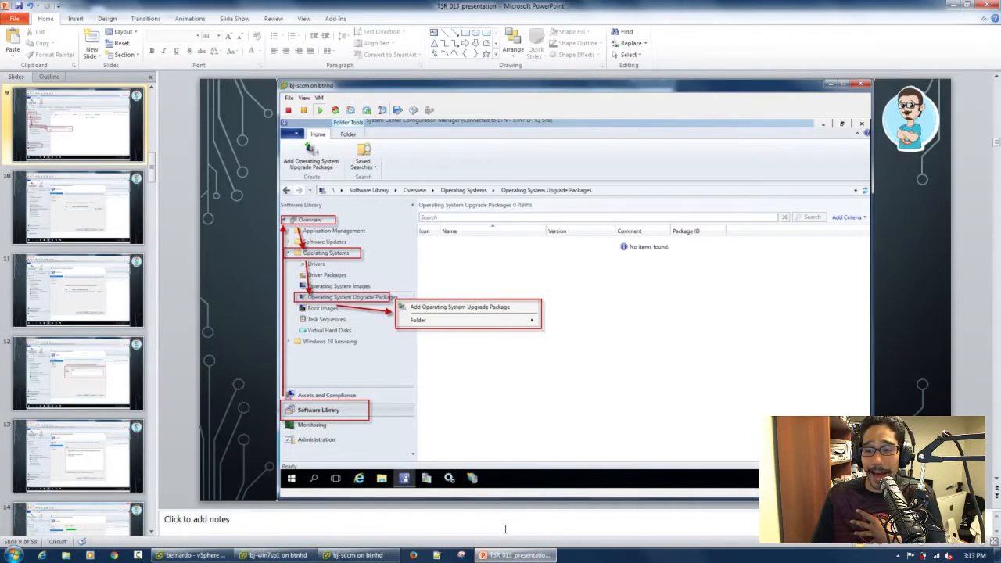
key(shift+F5)
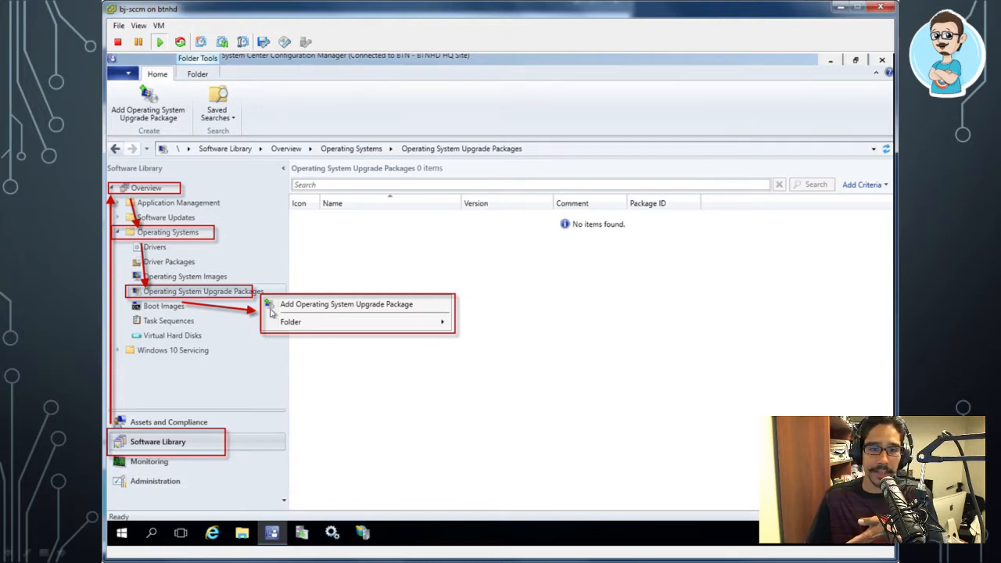
click(326, 309)
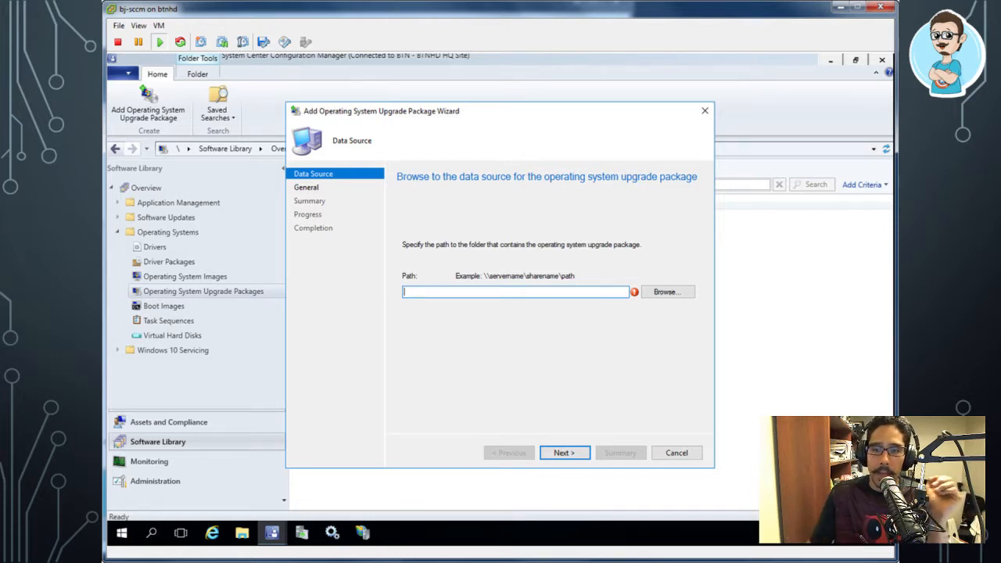
text(\\bj-sccm\sources\OSD\OS\OSUpgradePackages\Windows10x64\v1703)
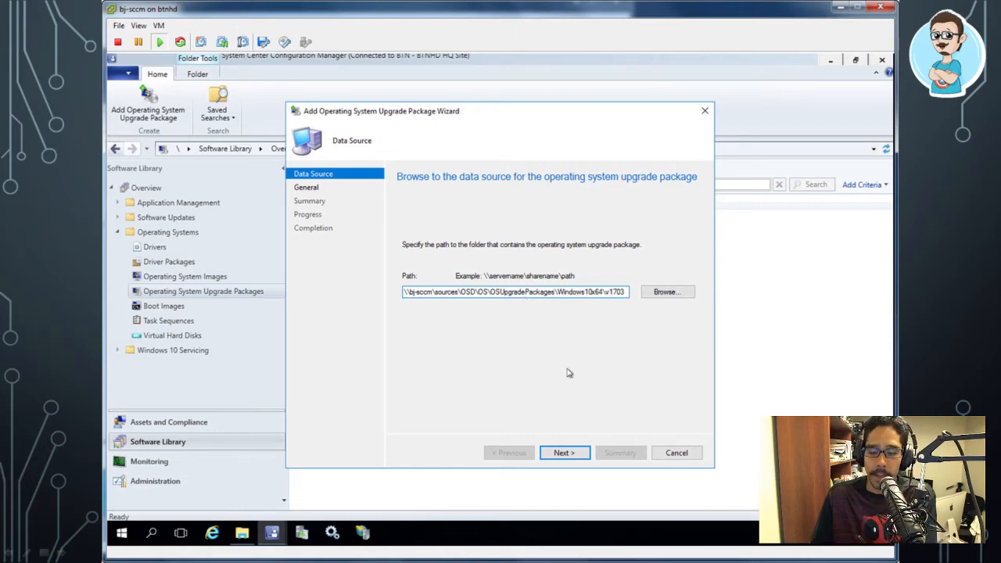
key(Return)
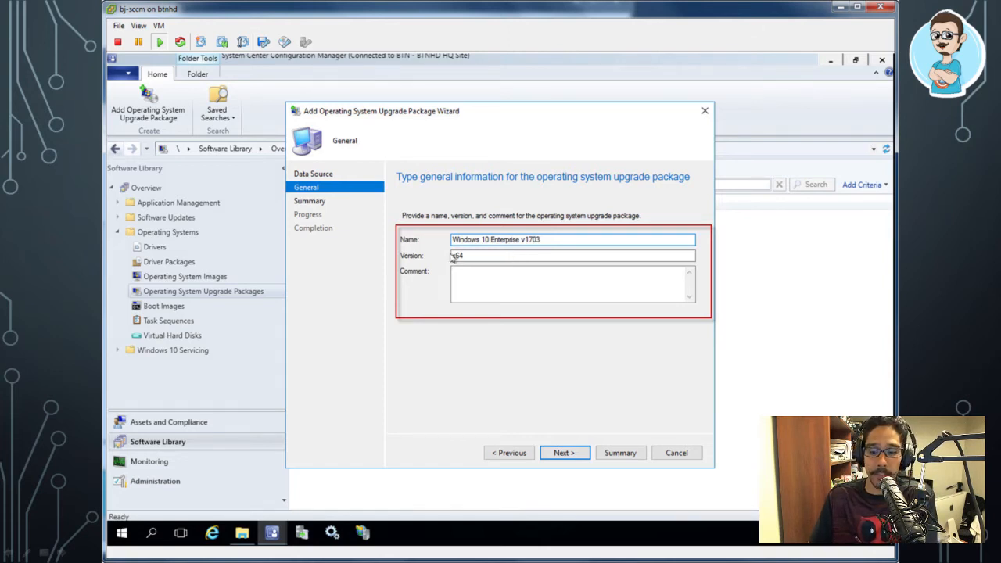
key(Return)
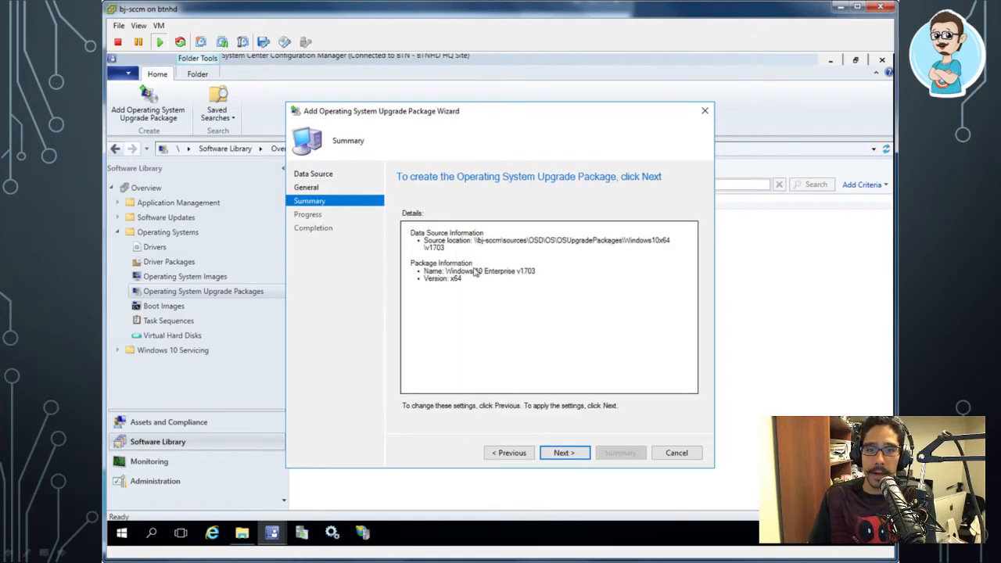
key(Return)
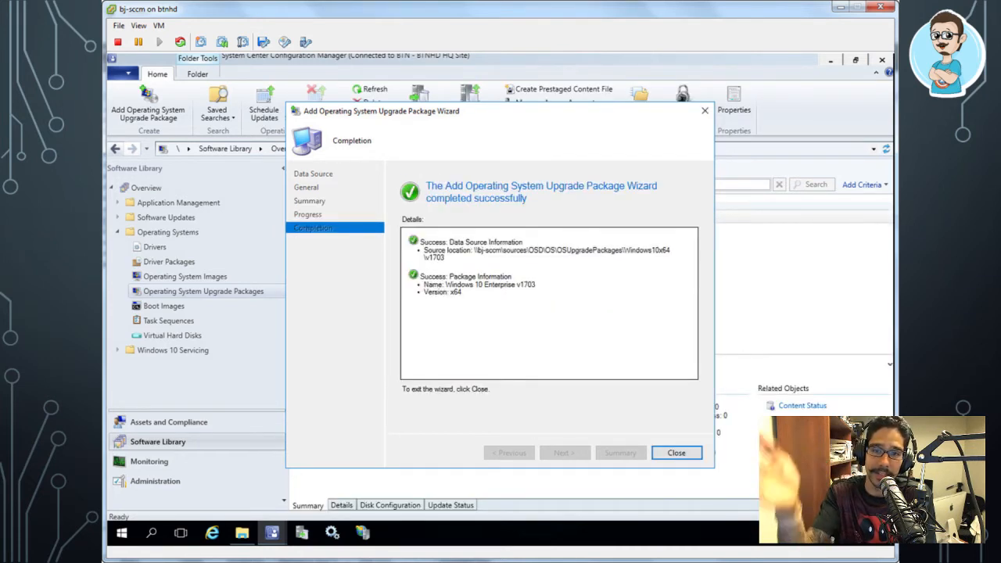
Present the Windows 10 Enterprise v1703 package and Distribute Content slides, stepping back once, up to the Distribution Point choice under Content Destination.
key(Right)
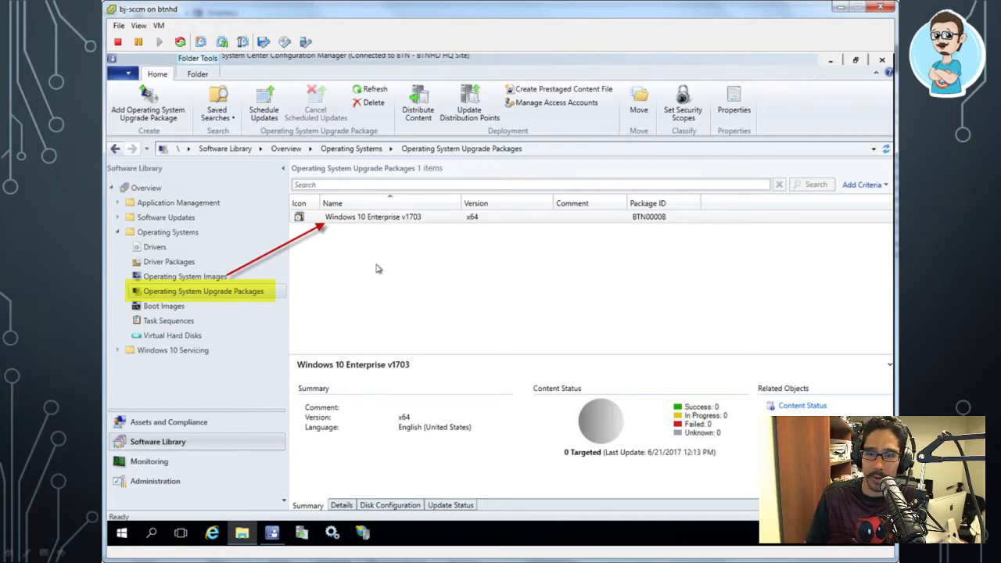
right_click(391, 217)
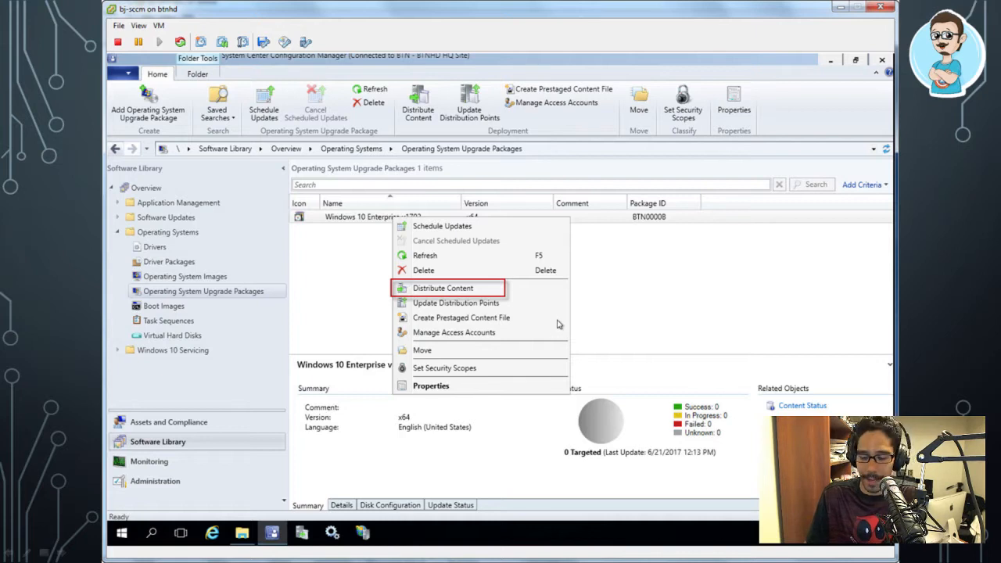
key(Left)
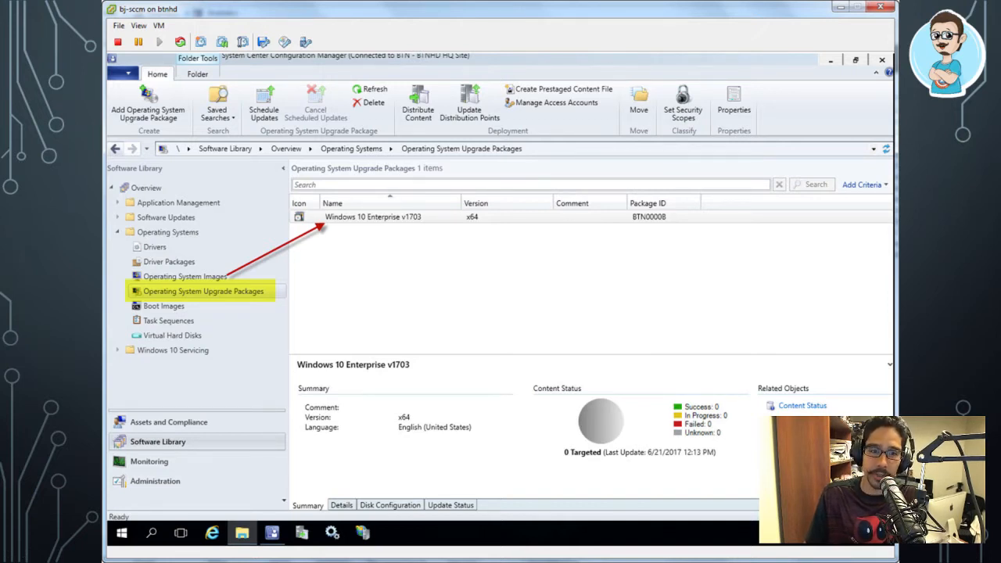
right_click(388, 219)
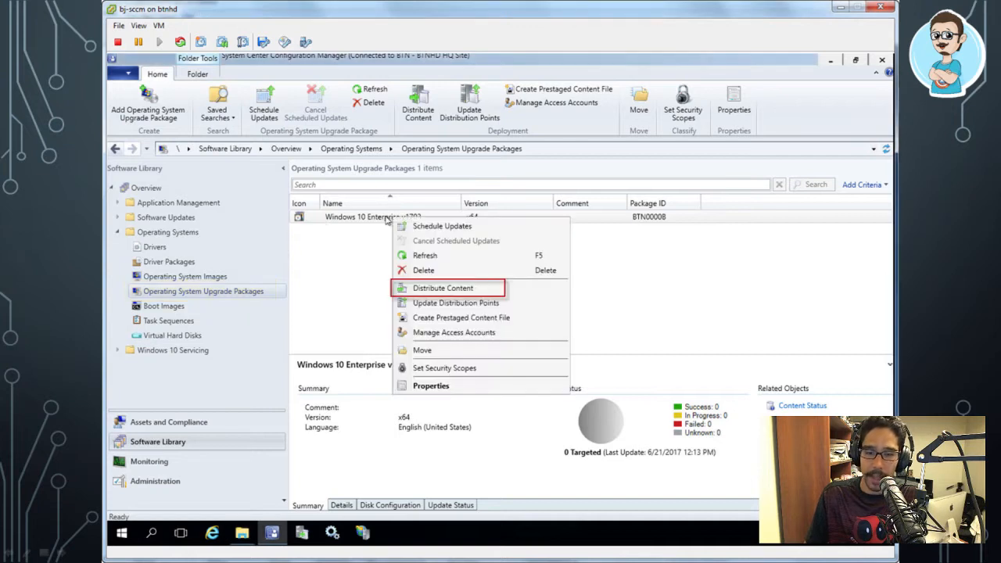
click(438, 289)
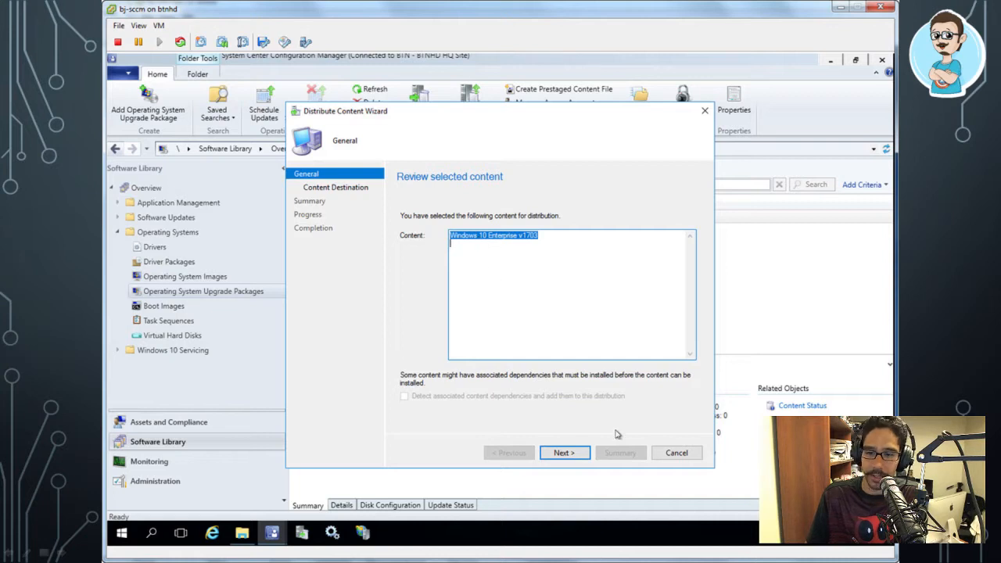
click(581, 457)
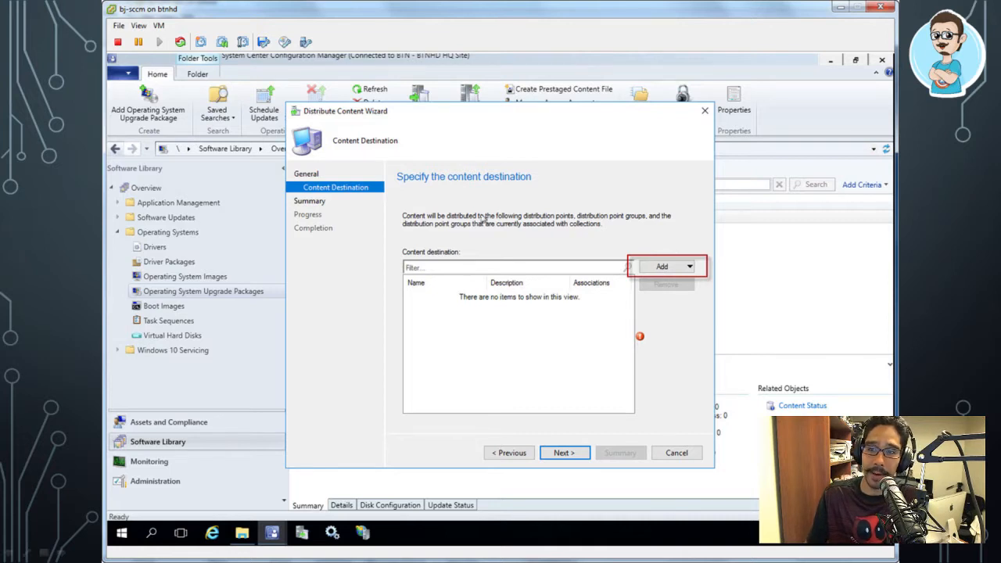
click(662, 267)
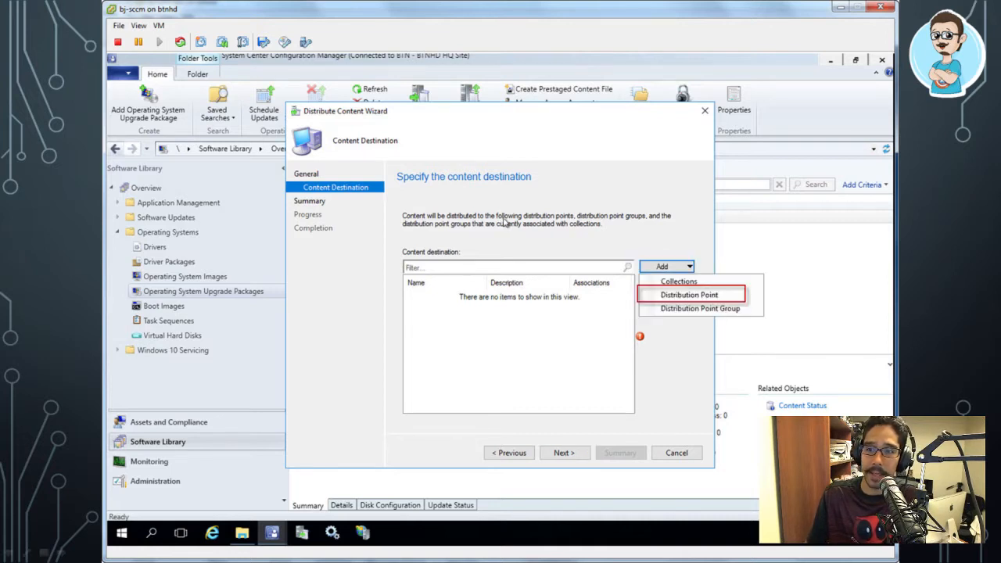
Present the Distribute Content Wizard slides from adding distribution point BJ-SCCM.BTNHD.EDU through Completion, and move on to the Task Sequences slide.
click(670, 296)
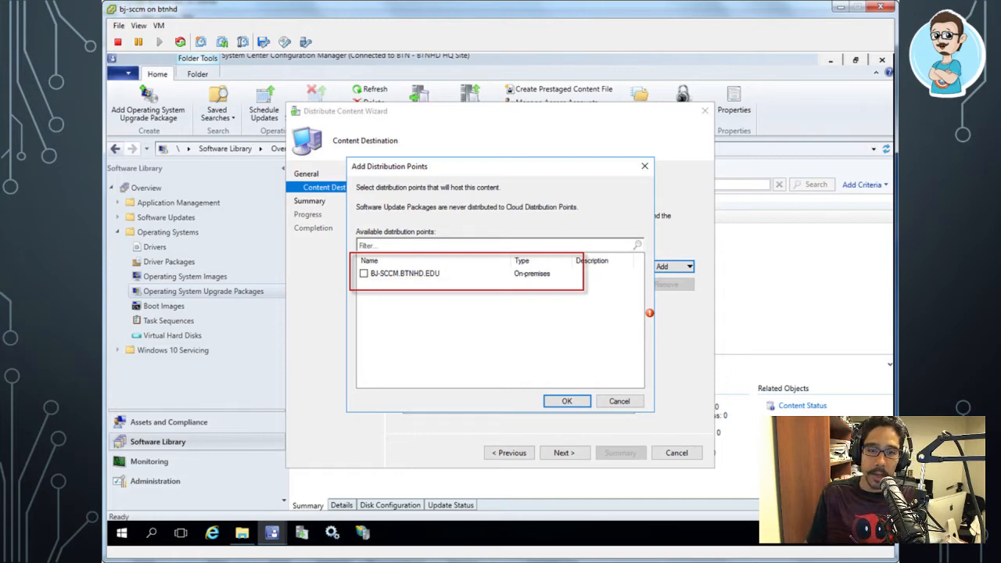
click(363, 272)
click(566, 400)
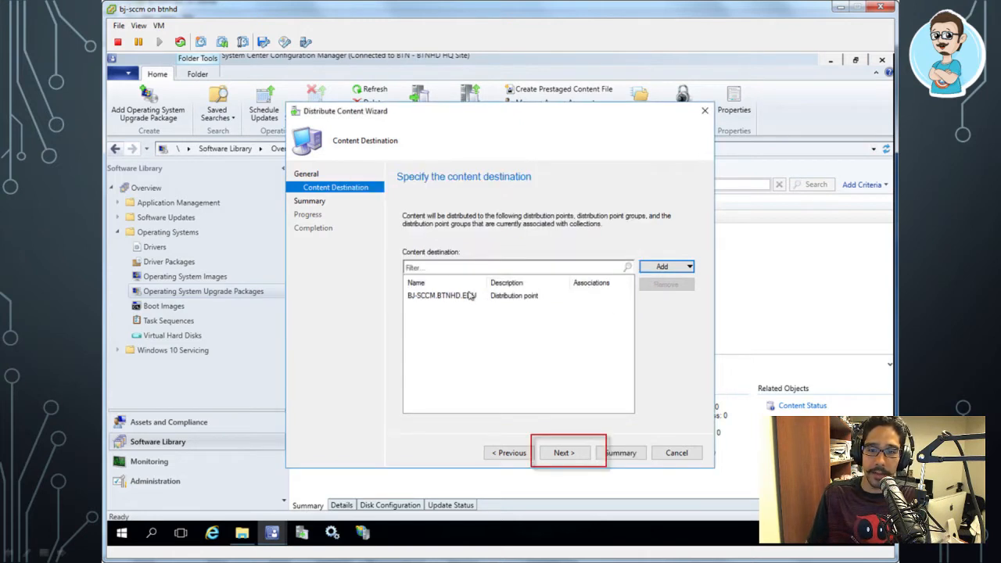
click(566, 456)
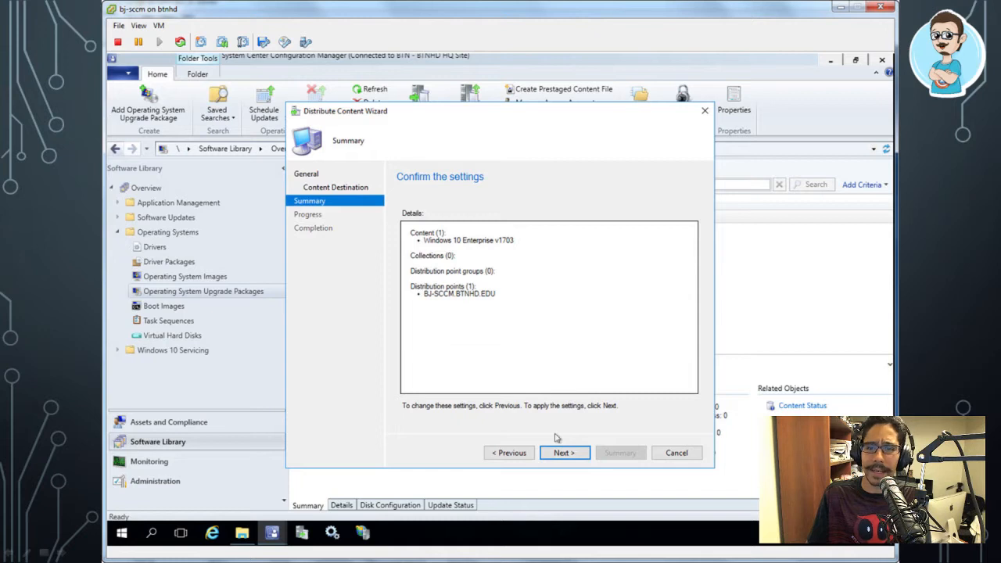
click(572, 451)
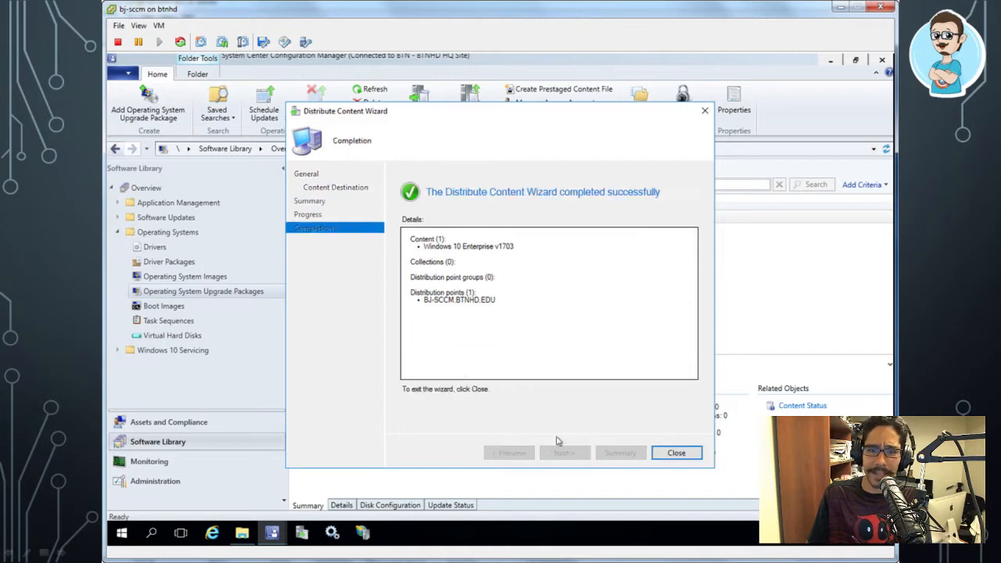
click(693, 457)
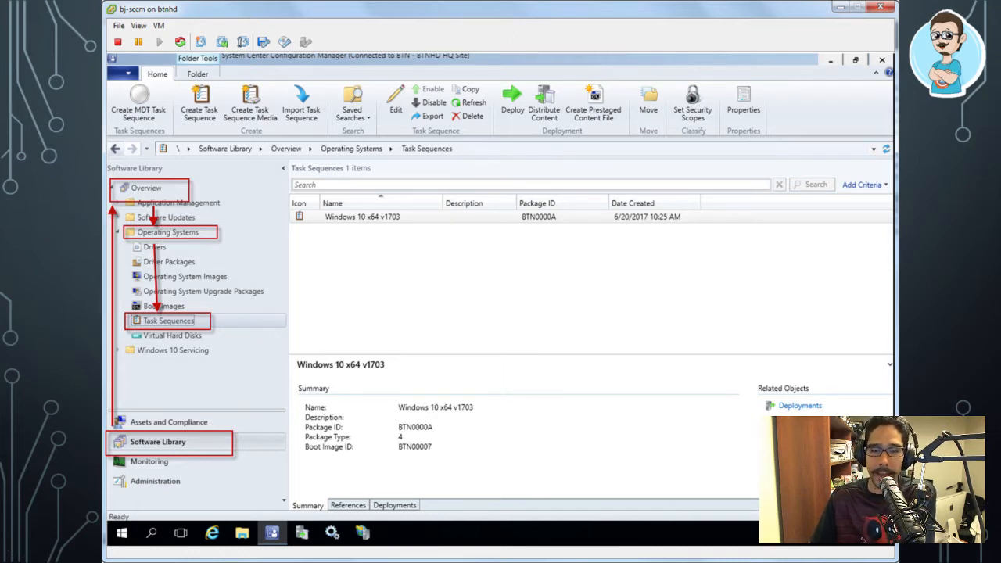
Present the Create Task Sequence slides, covering the option to upgrade an operating system from an upgrade package, up to Task Sequence Information.
right_click(182, 323)
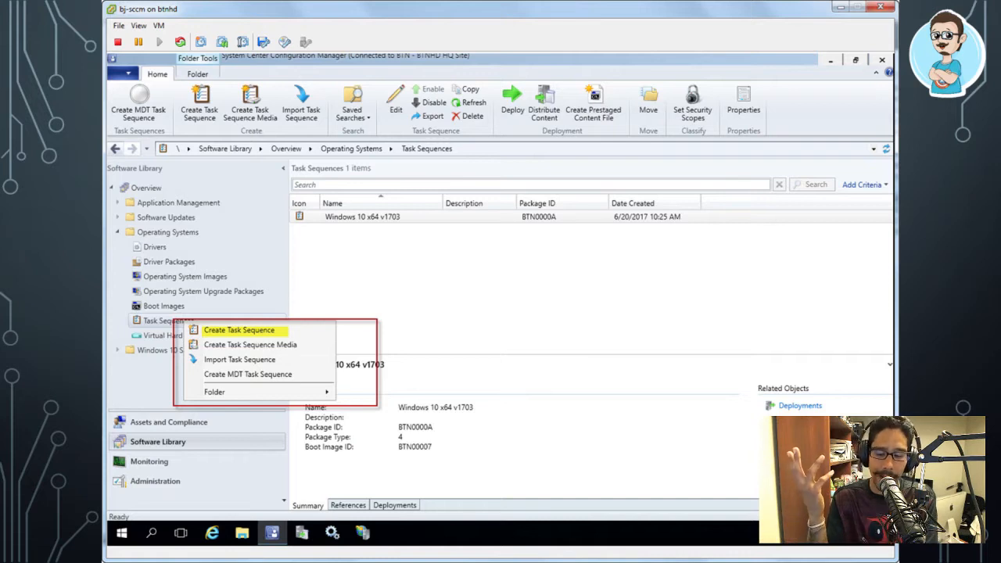
click(258, 336)
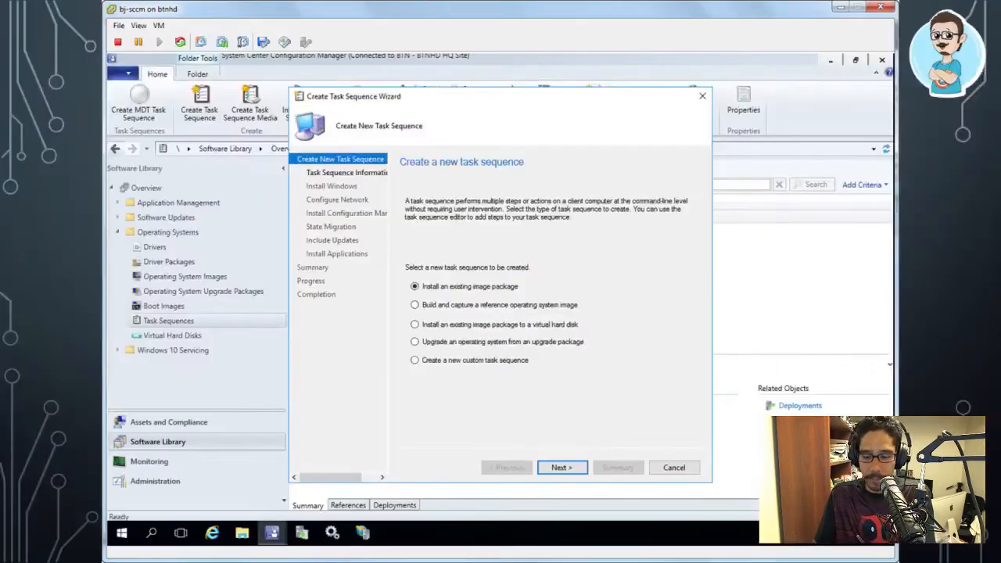
key(Right)
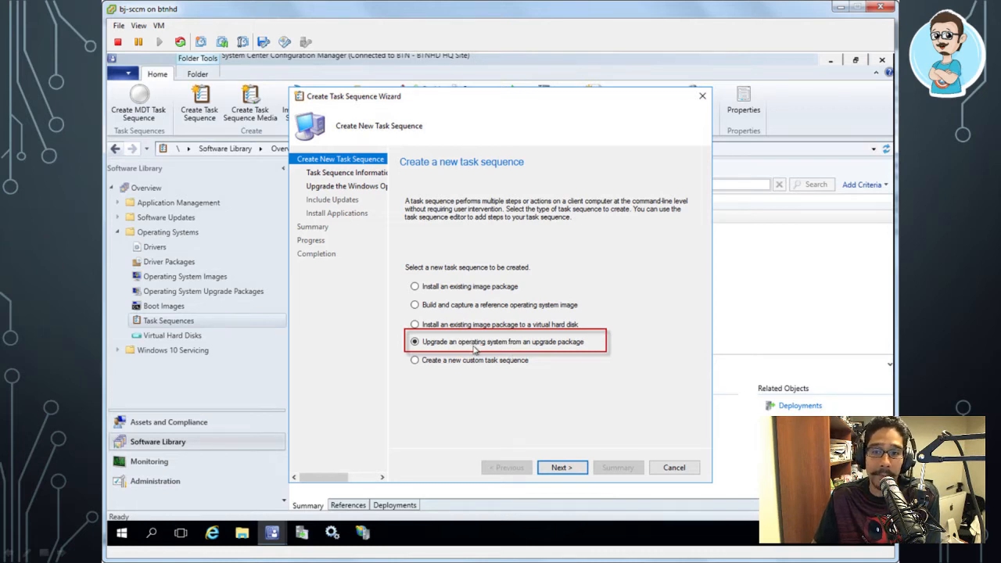
click(572, 466)
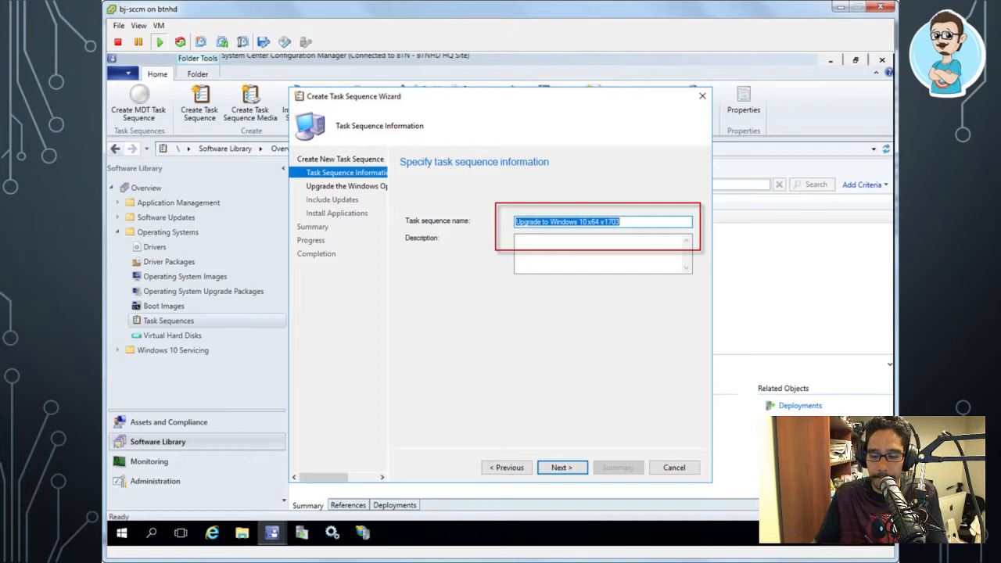
Present the Windows 10 Enterprise v1703 x64 en-US upgrade package selection and Include Updates slides, and end the slide show.
key(Right)
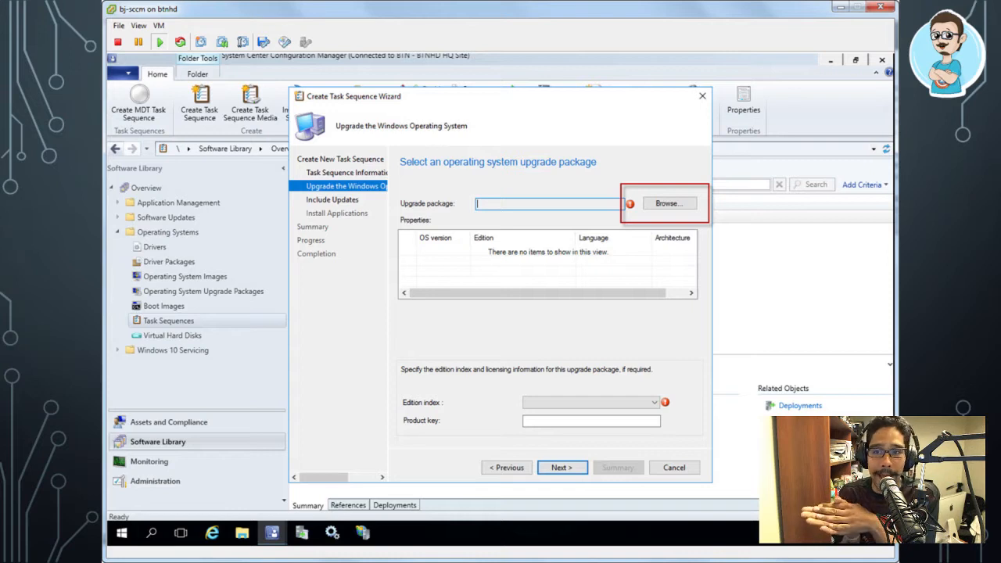
key(Right)
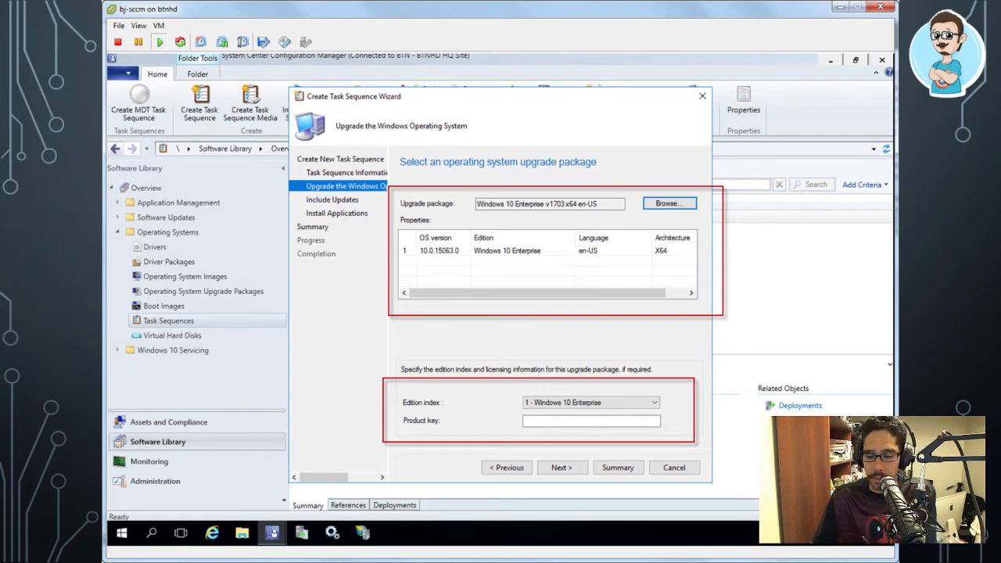
key(Right)
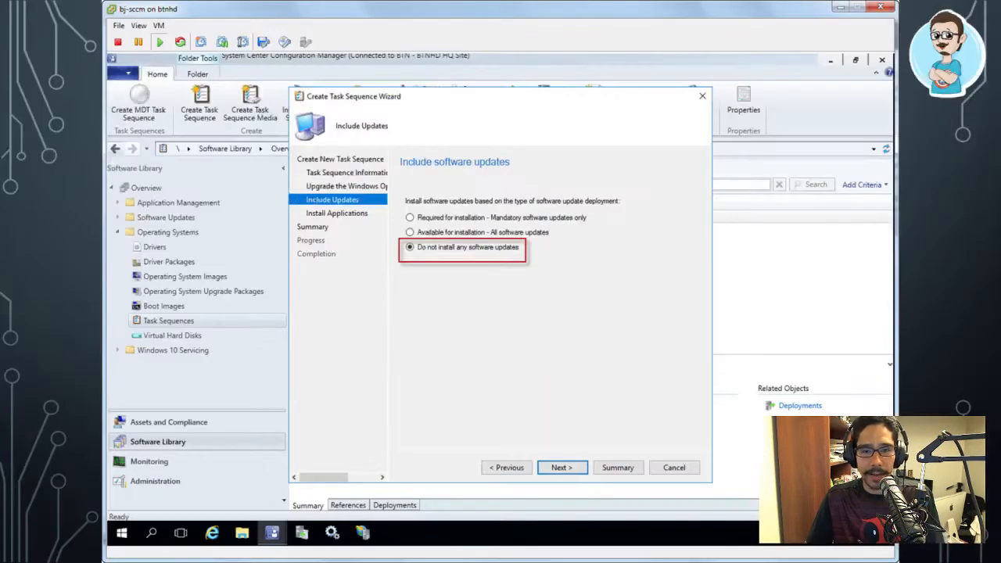
key(Escape)
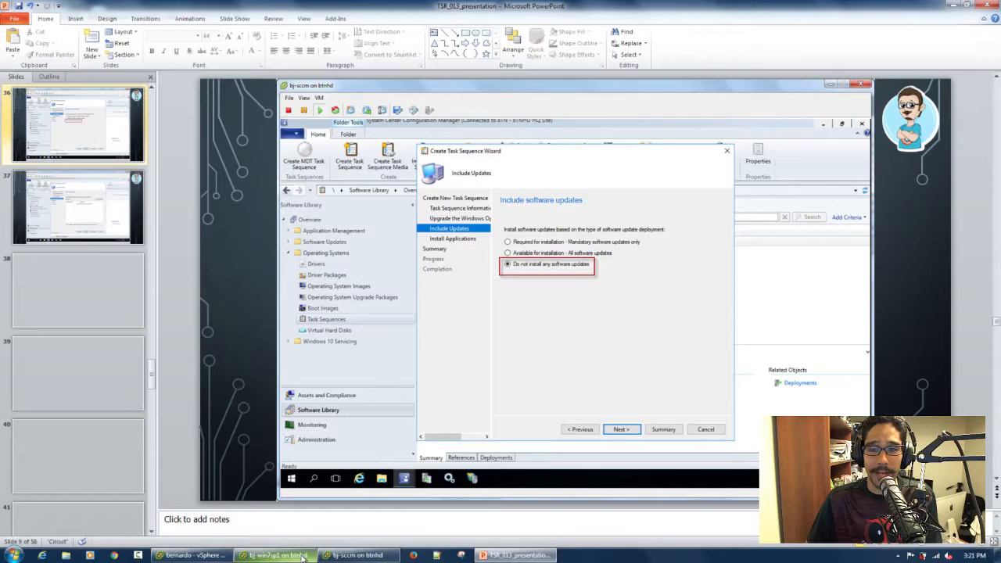
Switch to the bj-win7sp1 virtual machine, close its Task Manager and recheck the upgrade in Software Center.
click(302, 558)
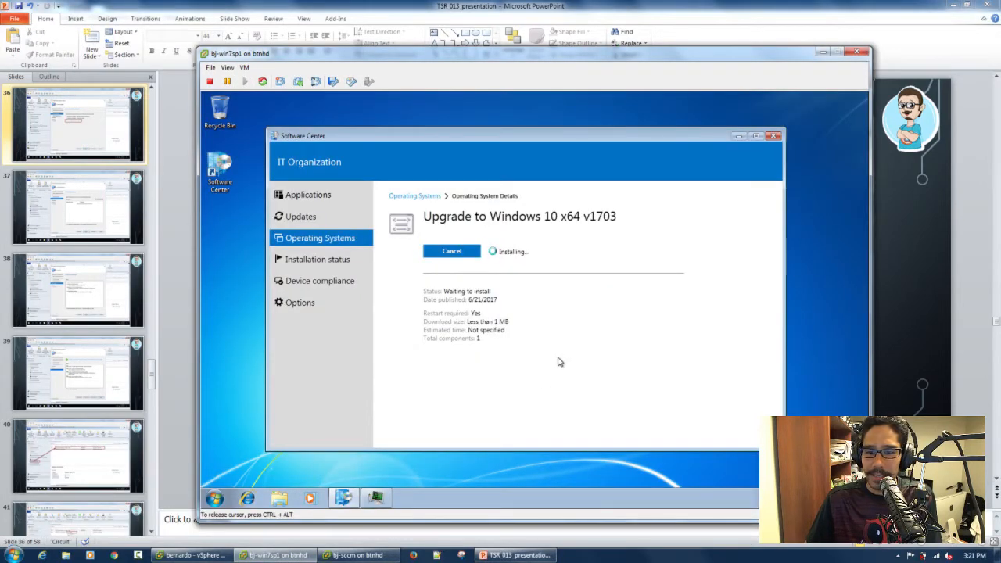
click(375, 497)
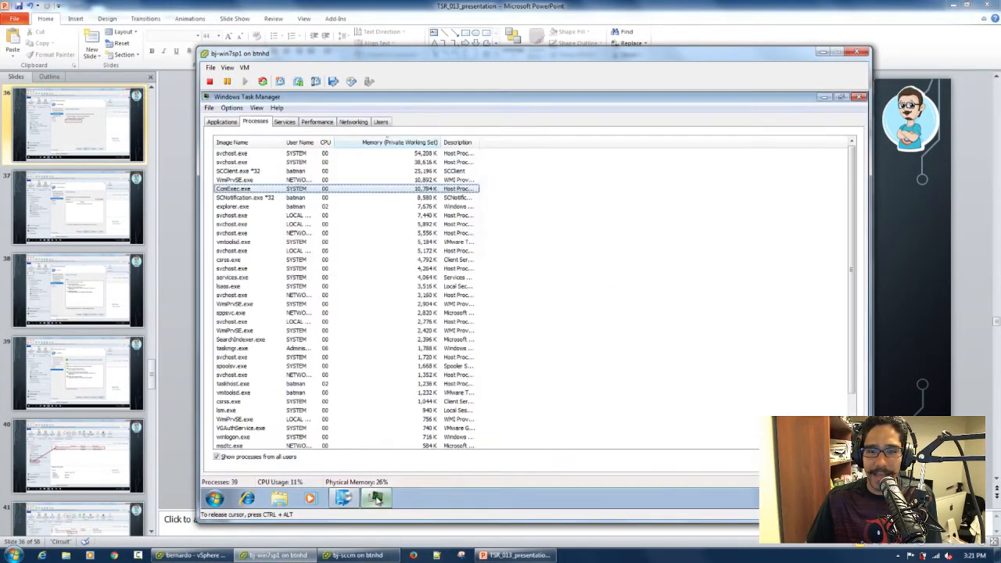
click(859, 96)
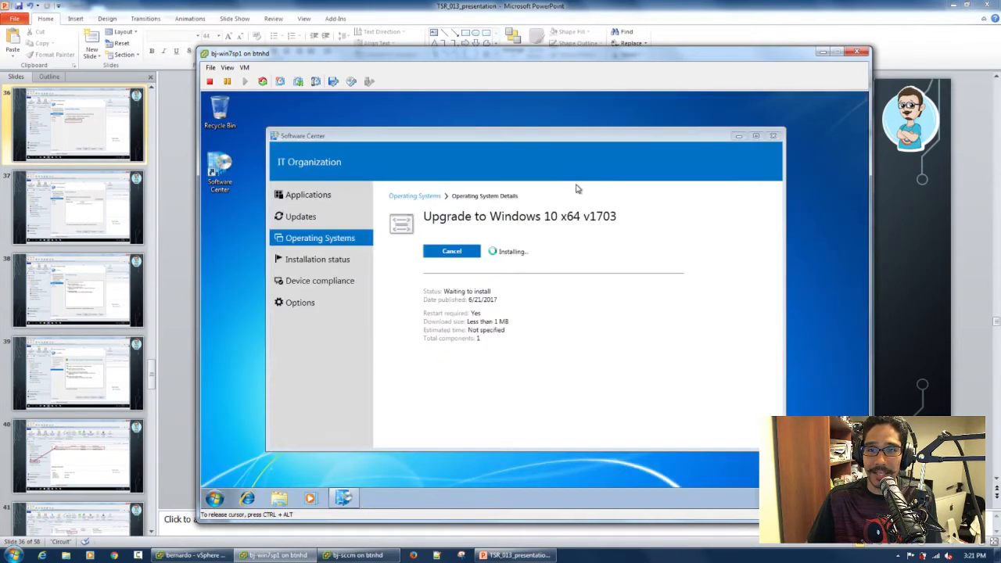
click(738, 136)
click(344, 497)
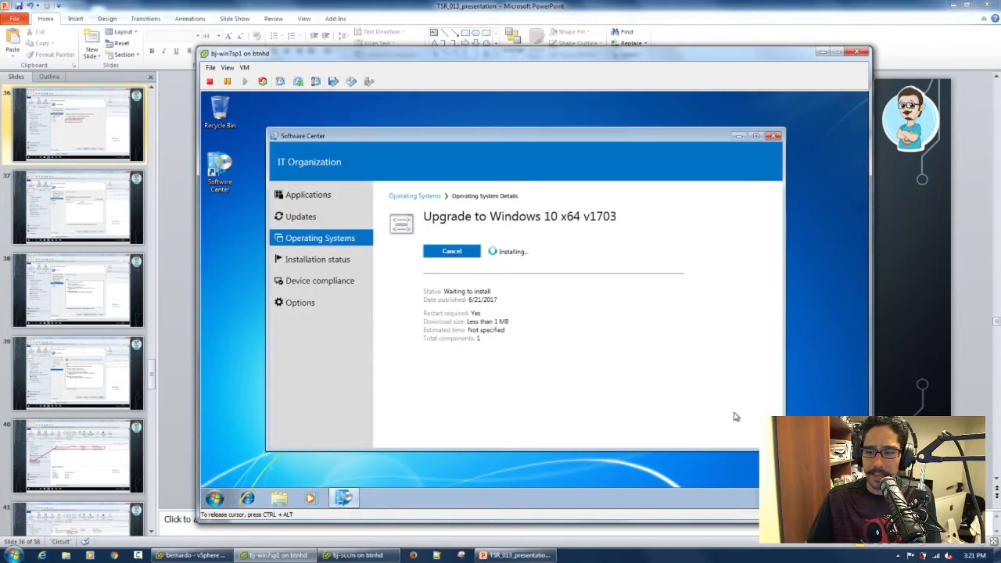
click(782, 497)
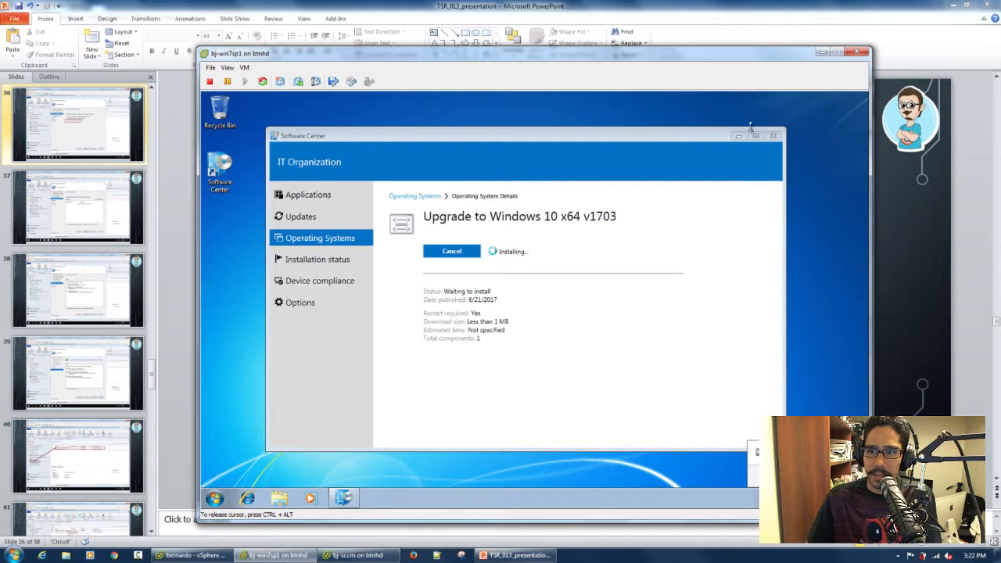
click(664, 138)
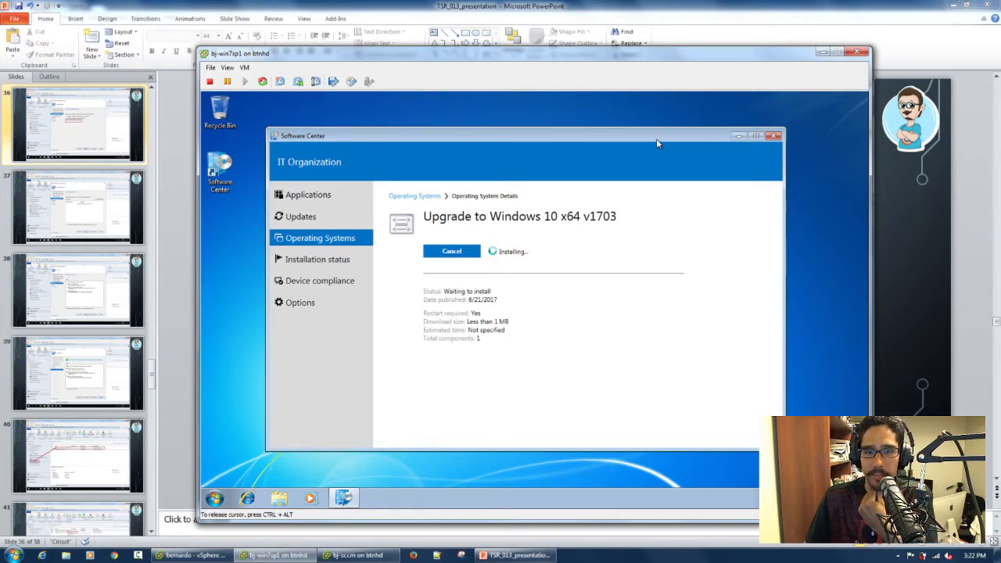
Check Installation status, Device compliance, the Windows 10 upgrade details, Updates and Applications in Software Center.
click(325, 263)
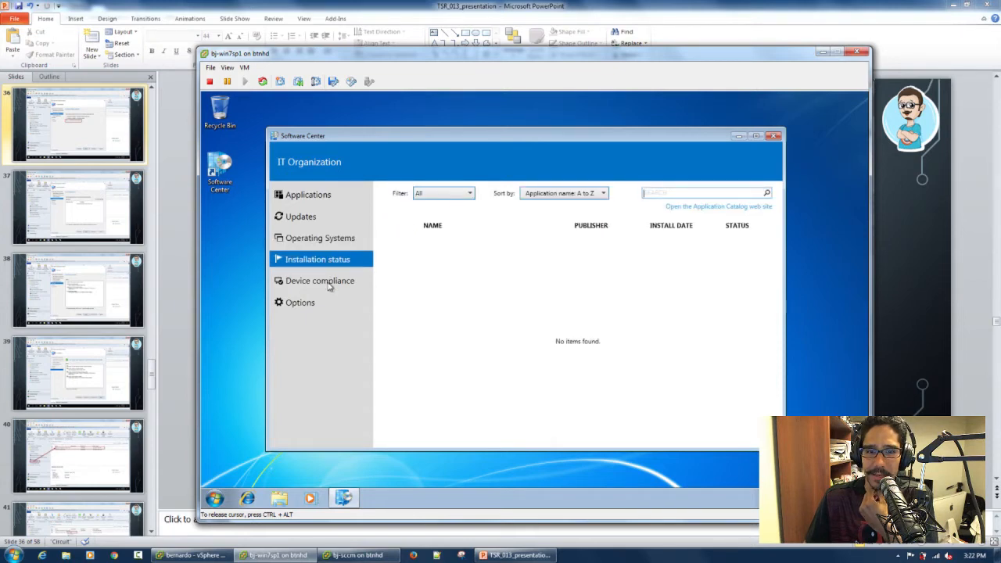
click(329, 285)
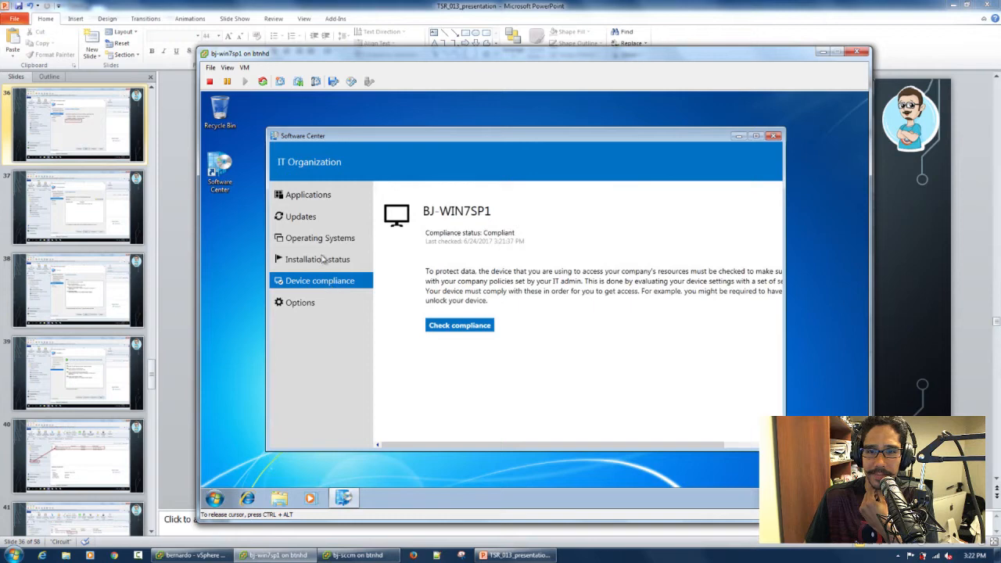
click(335, 244)
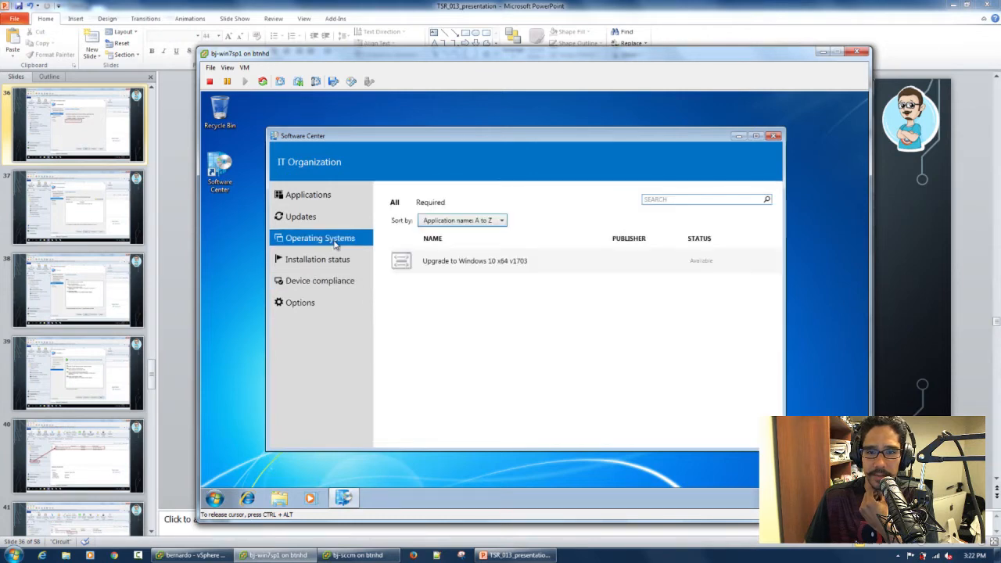
click(437, 261)
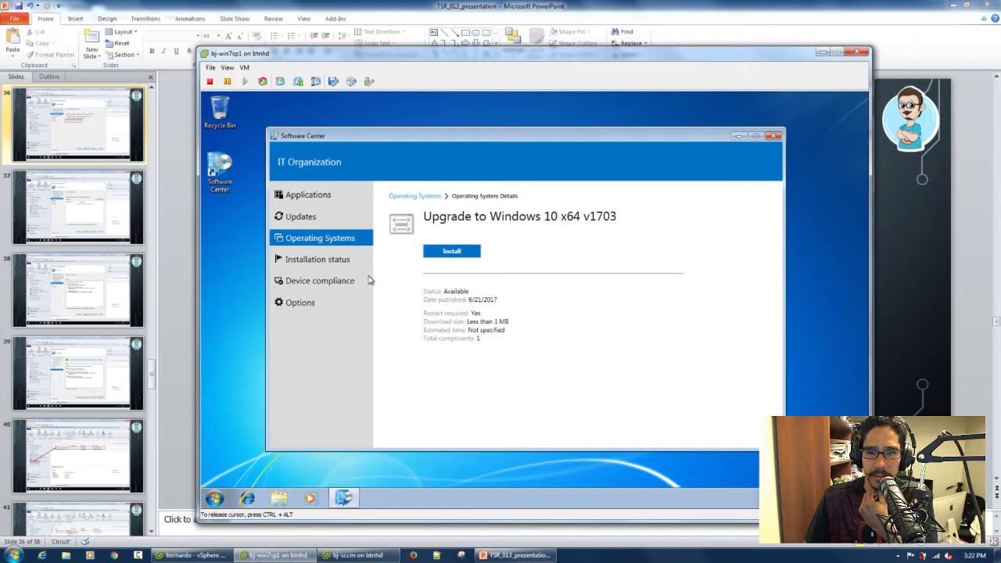
click(308, 217)
click(323, 195)
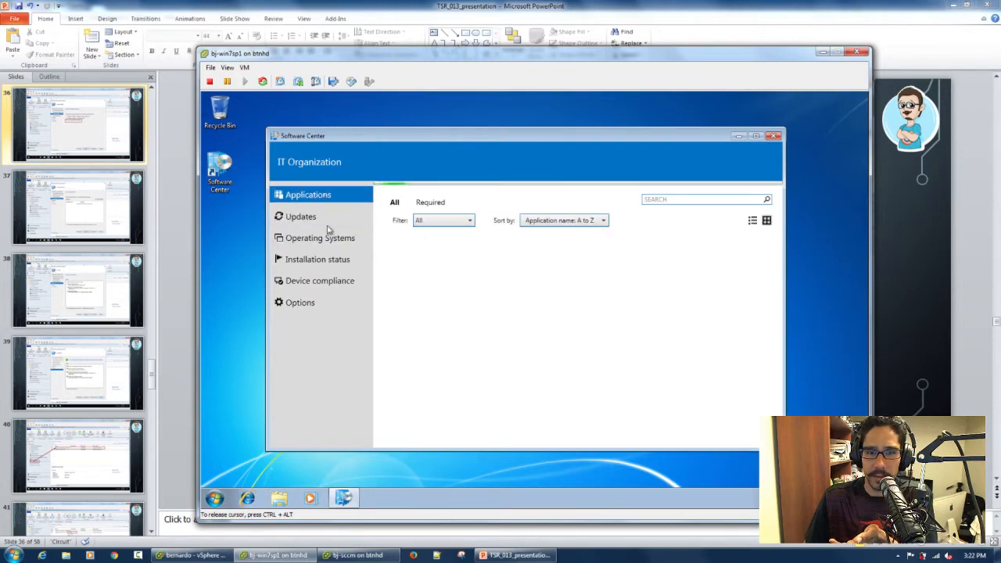
Install Upgrade to Windows 10 x64 v1703 again, confirming the operating system installation, and close Software Center.
click(328, 237)
click(450, 265)
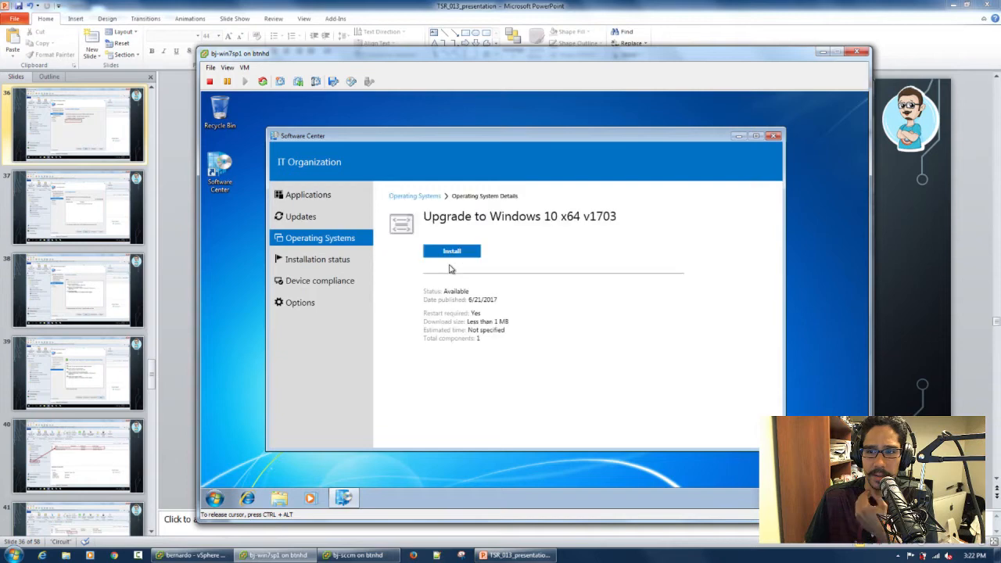
click(451, 251)
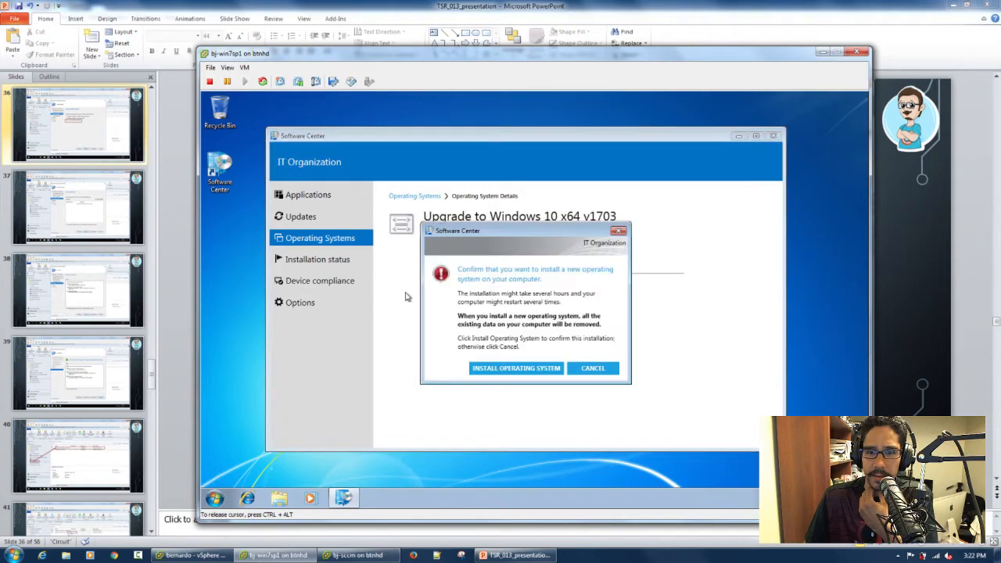
click(512, 376)
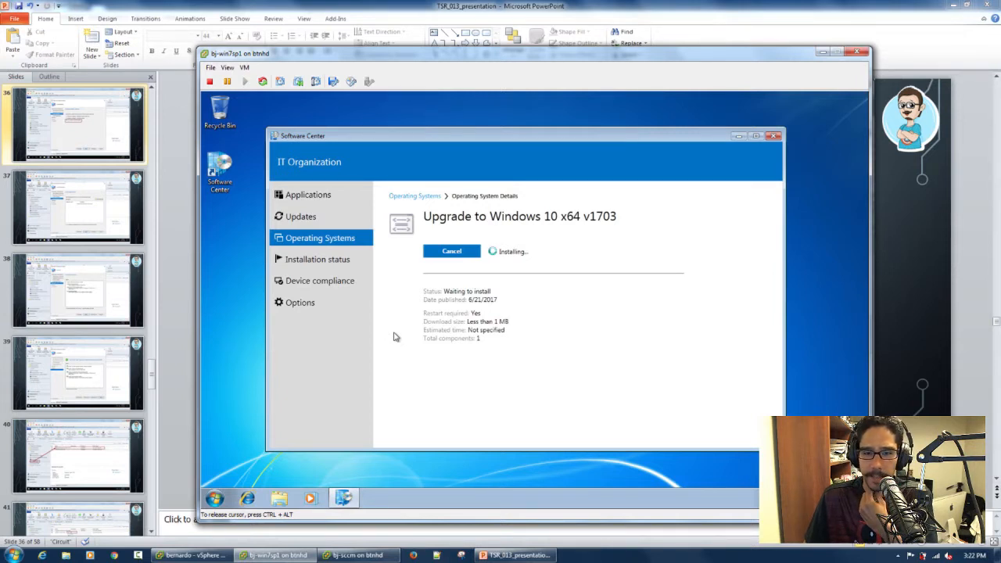
click(773, 137)
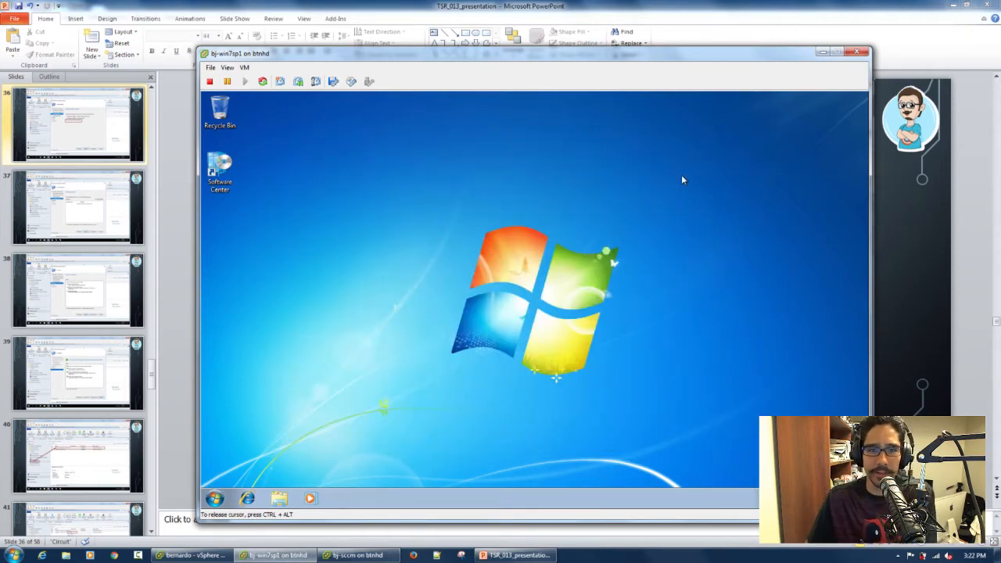
Send Ctrl+Alt+Del to the virtual machine and start Task Manager from the Windows security screen.
click(245, 68)
mouse_move(290, 94)
click(423, 102)
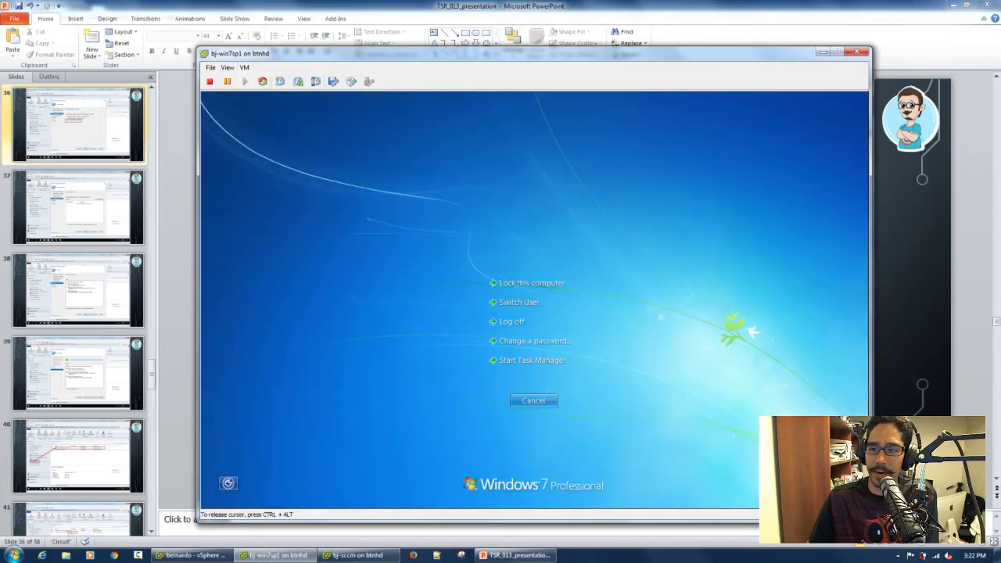
click(540, 360)
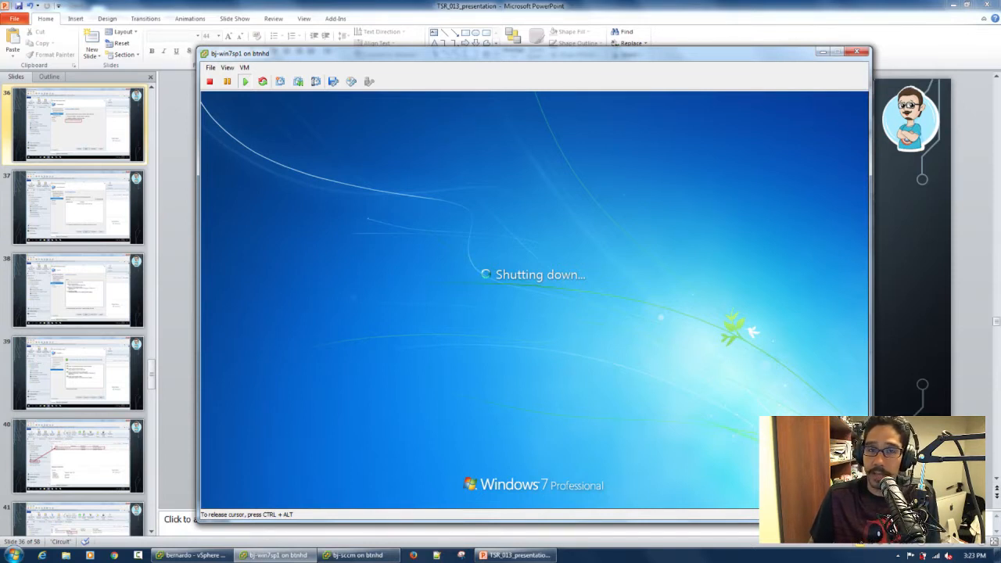
Log on to the restarted Windows 7 virtual machine with the account password.
key(ctrl+alt)
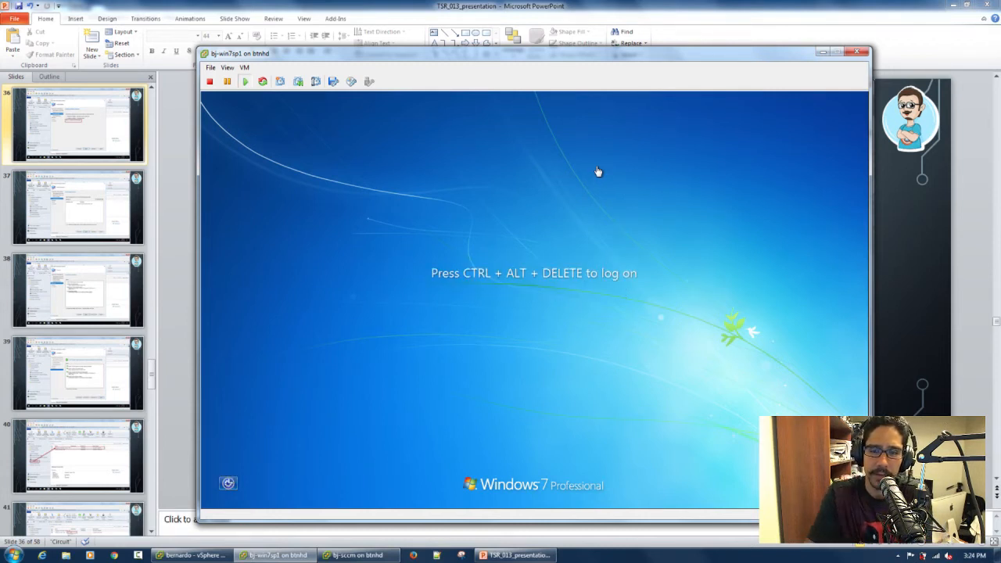
click(524, 331)
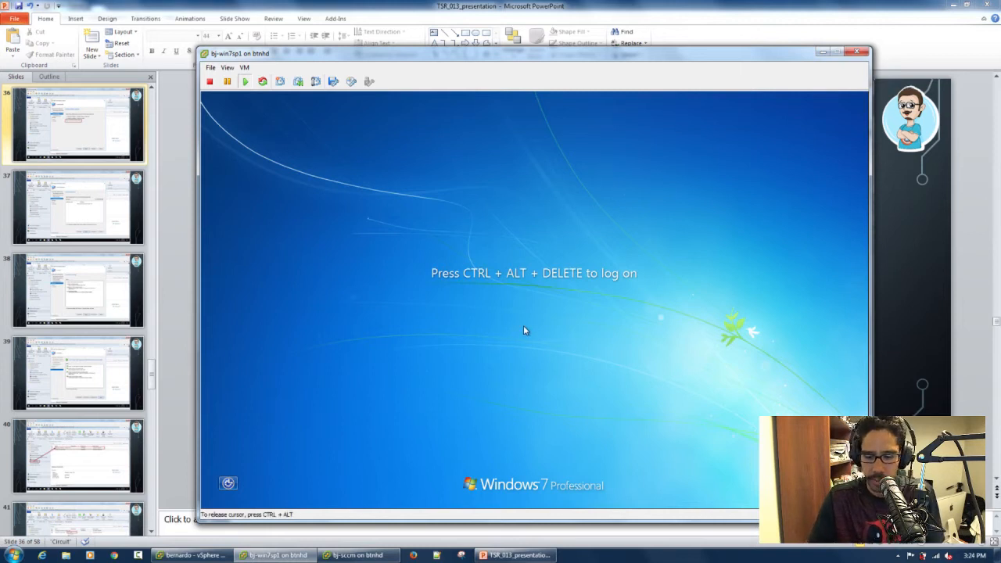
key(ctrl+alt+Insert)
text(pssword)
key(Return)
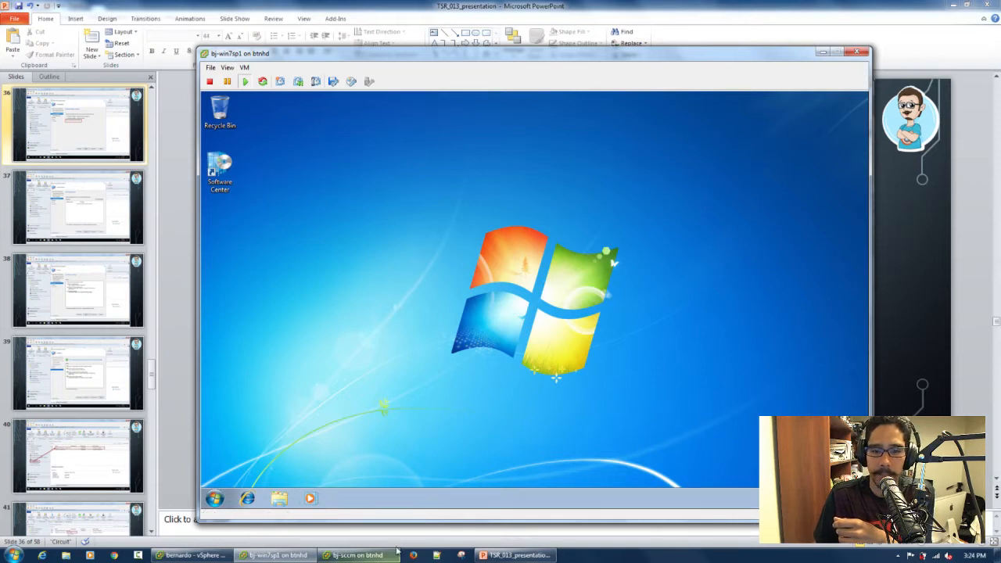
Try to open Software Center from the Windows 7 desktop and dismiss its error dialog.
click(229, 166)
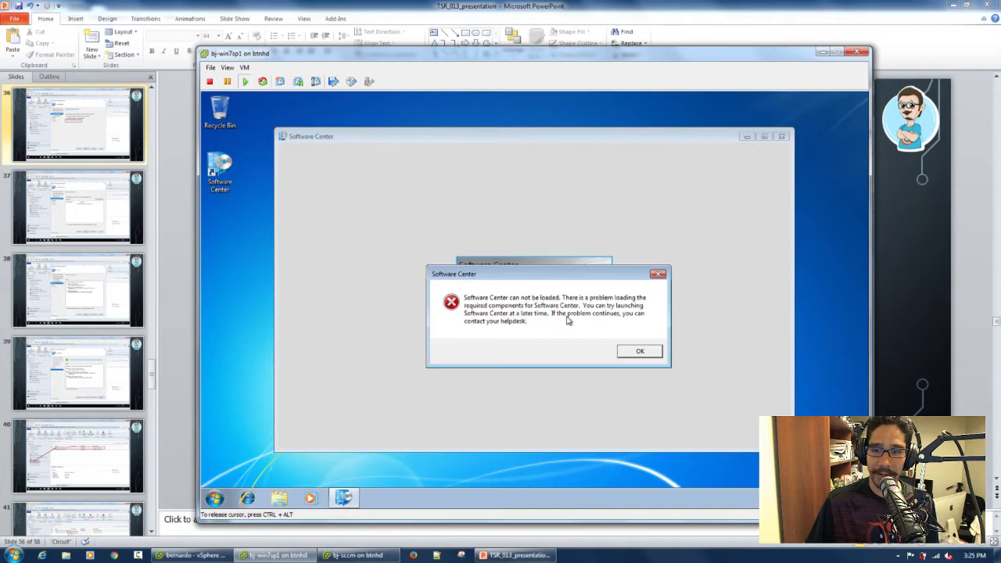
click(645, 352)
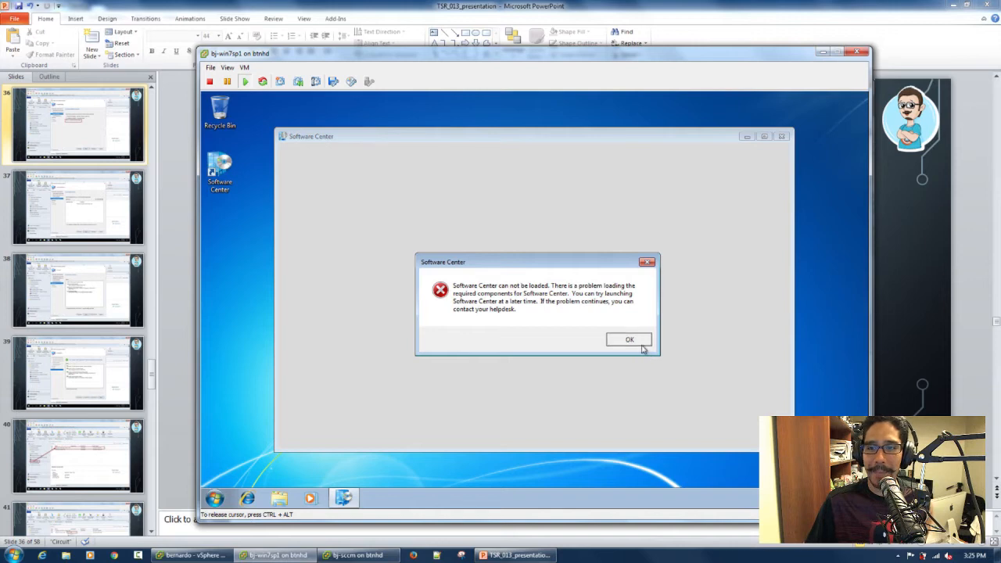
Dismiss the Software Center error and revert bj-win7sp1 to the snapshot "Upgrade Ready @ Software Center".
click(633, 340)
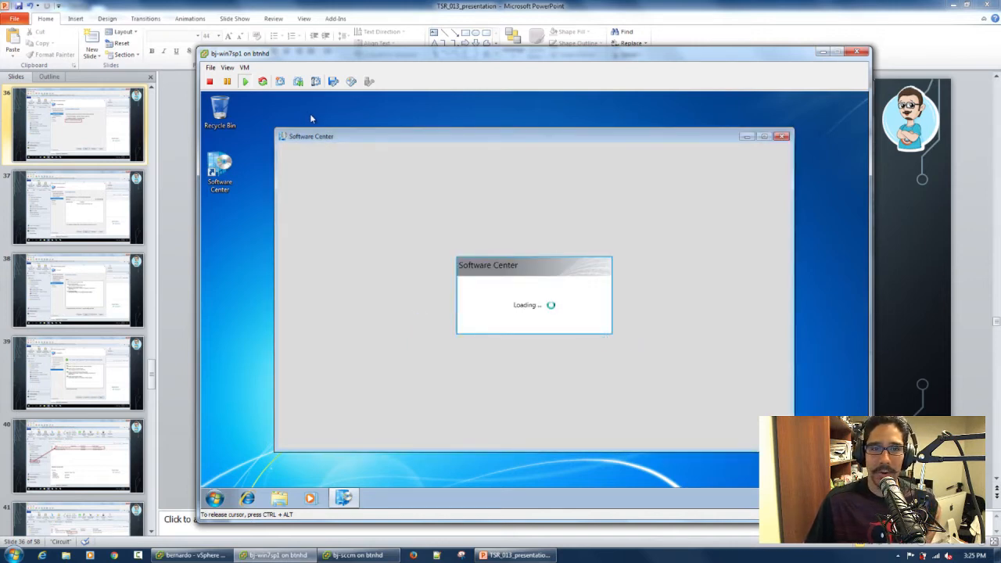
click(244, 68)
mouse_move(281, 99)
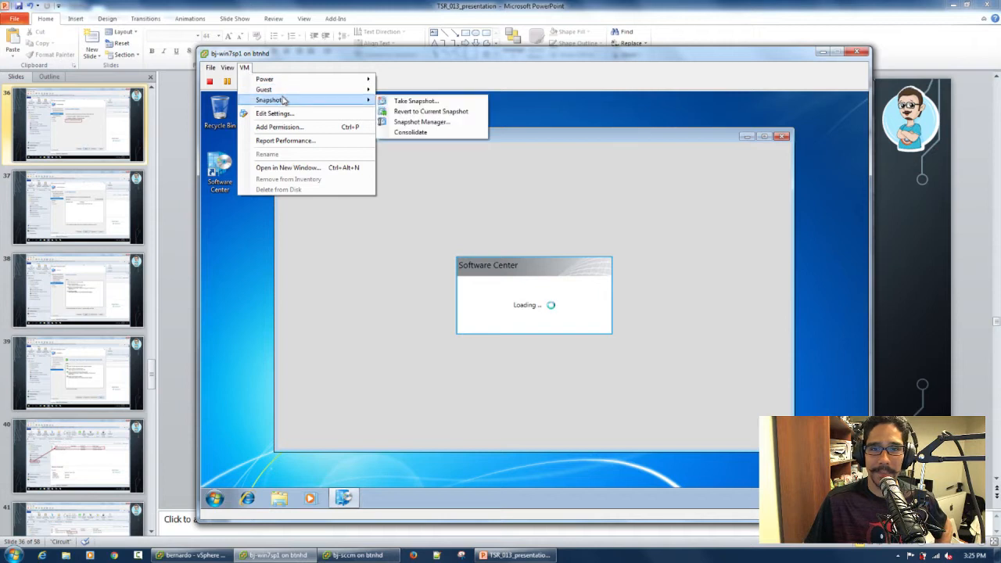
click(420, 122)
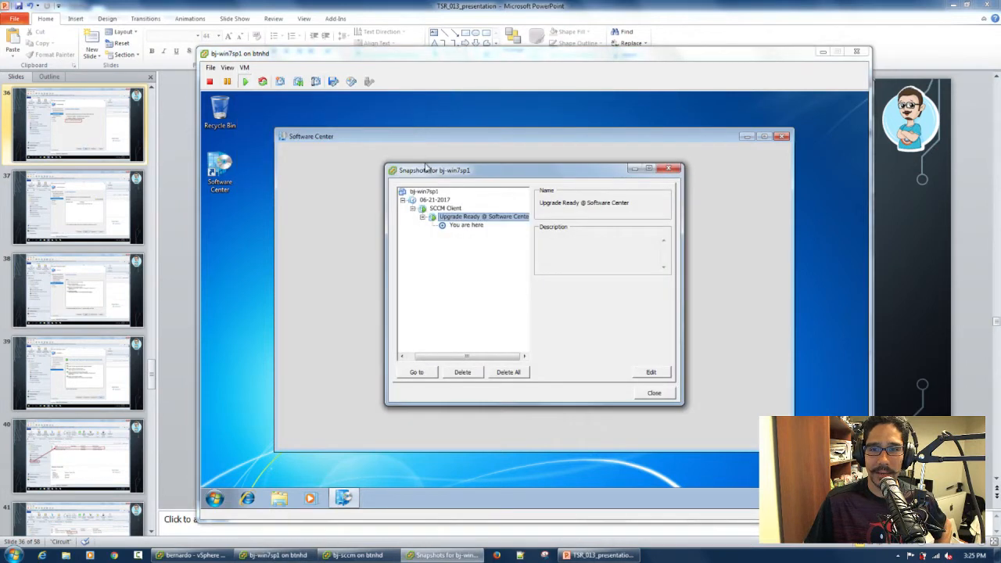
click(423, 373)
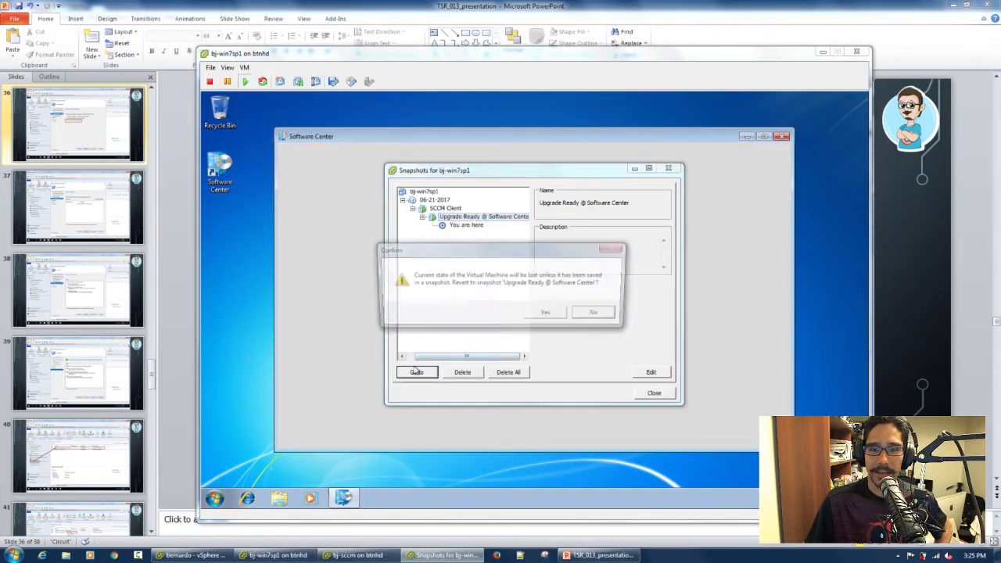
click(567, 315)
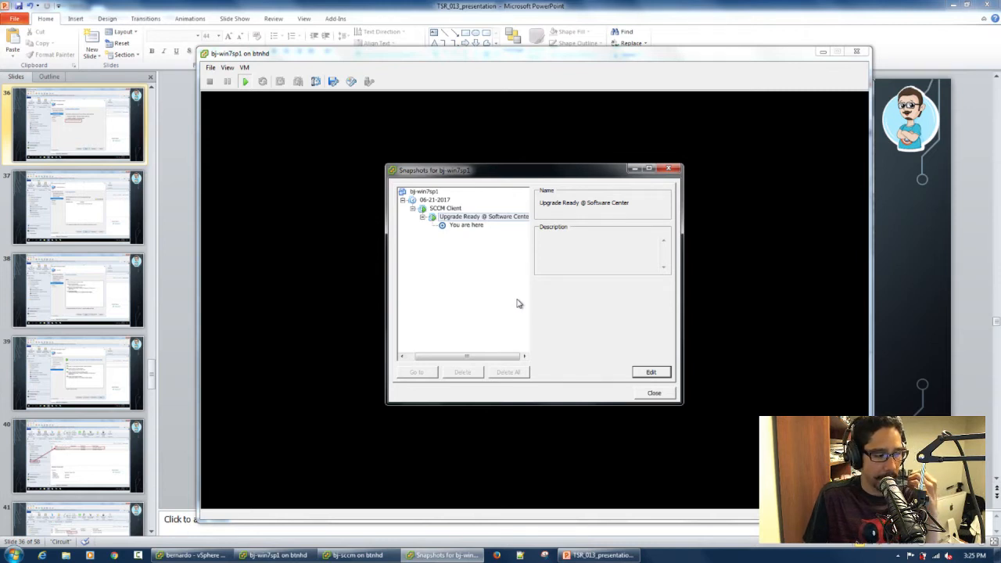
click(653, 393)
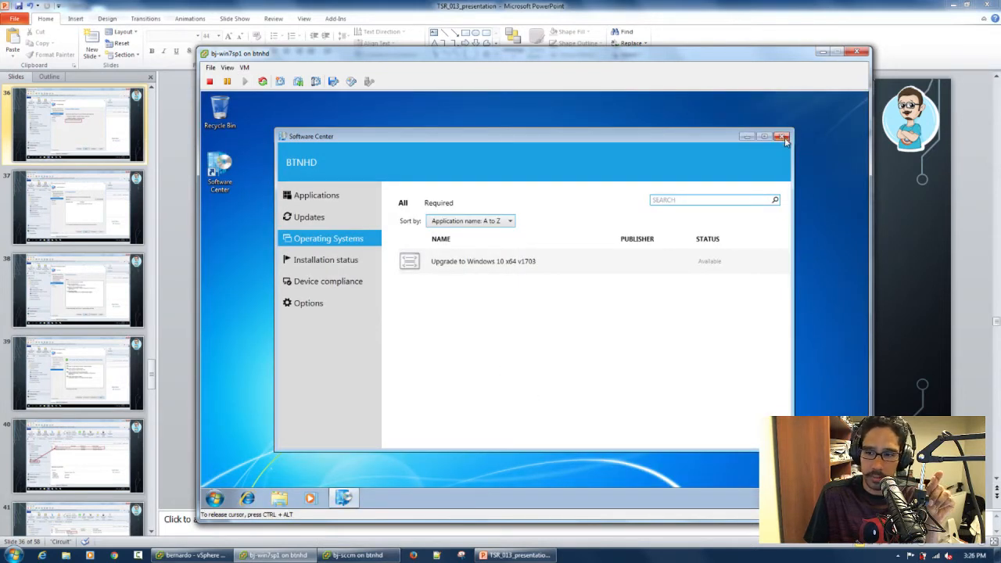
Install Upgrade to Windows 10 x64 v1703 from the operating systems list in Software Center, confirming the operating system installation.
click(775, 498)
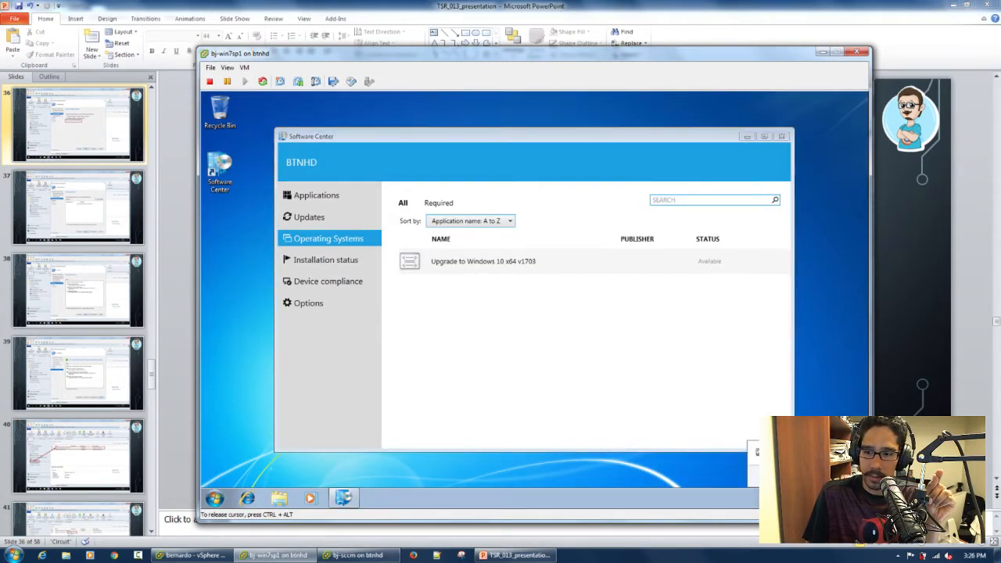
click(473, 264)
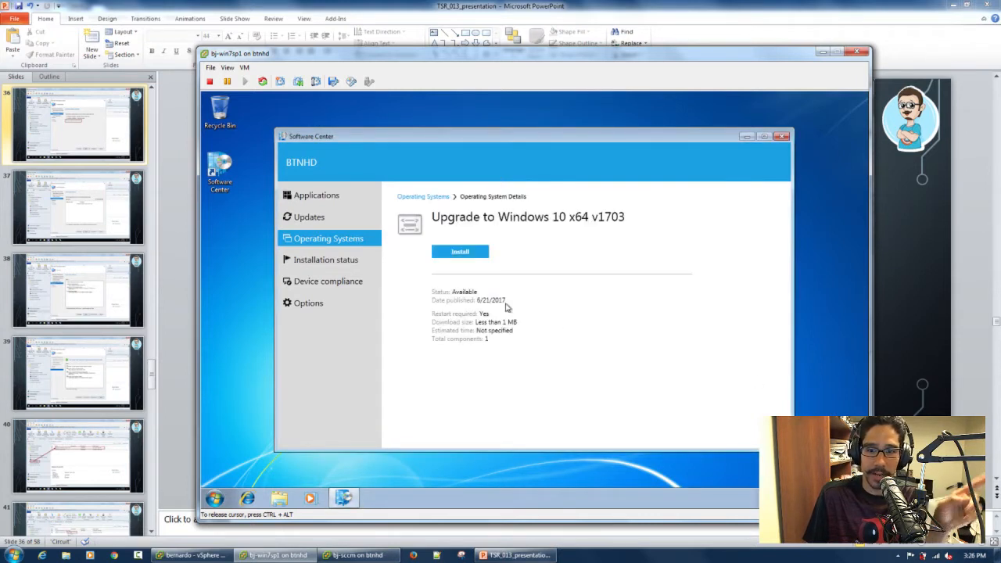
click(463, 253)
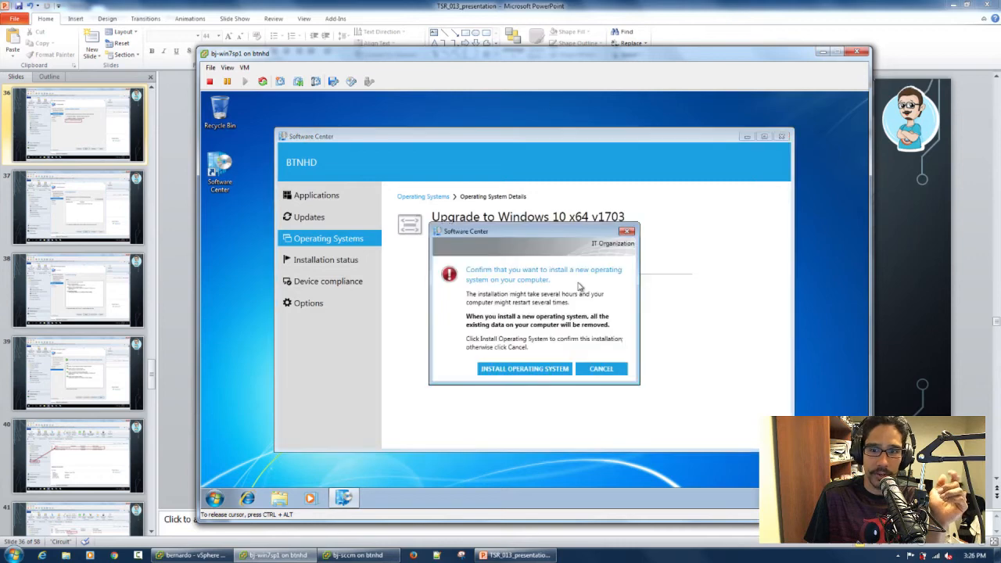
click(527, 369)
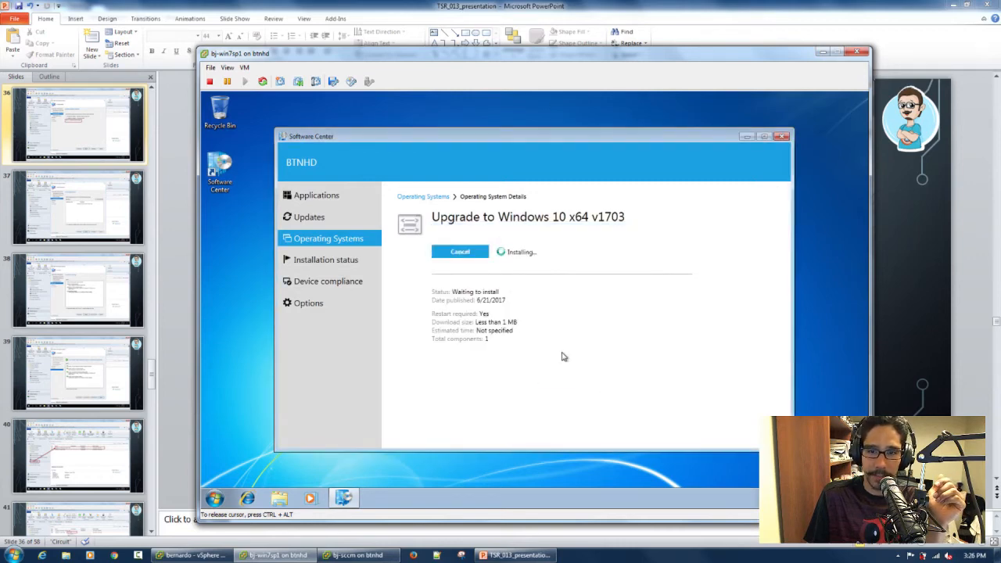
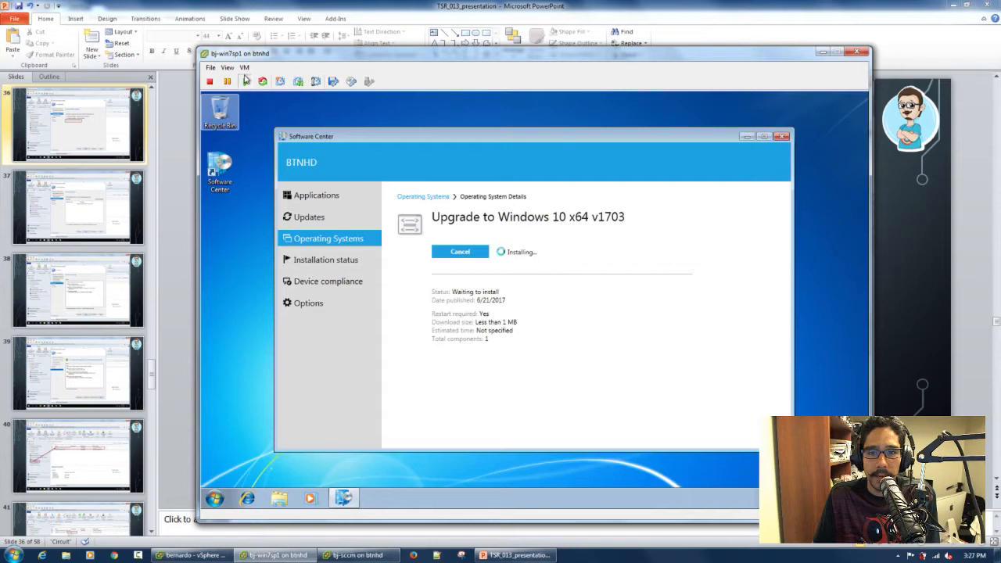
Switch to vSphere Client and start creating a new virtual machine named bj-win7sp1v2.
click(525, 94)
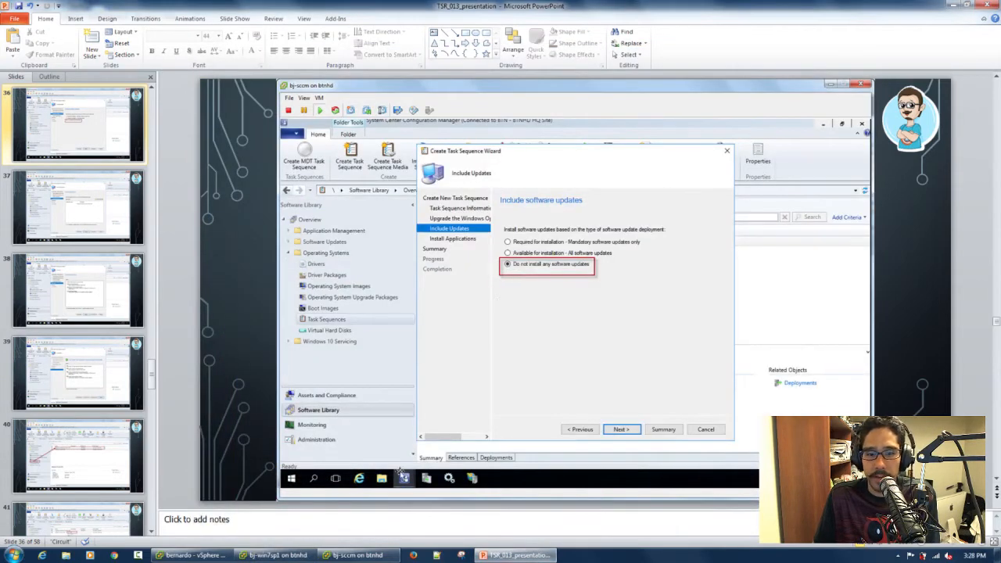
click(195, 555)
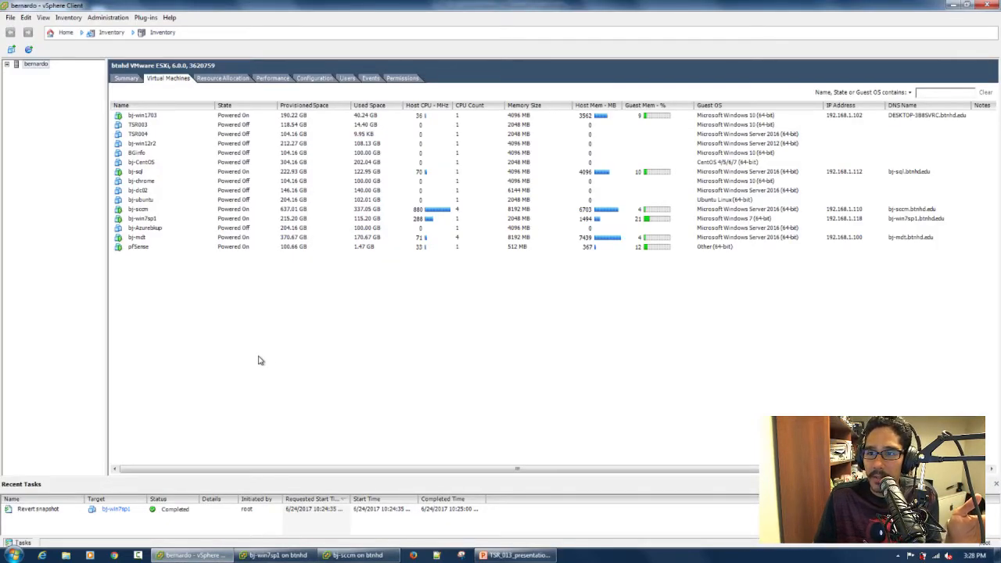
click(151, 220)
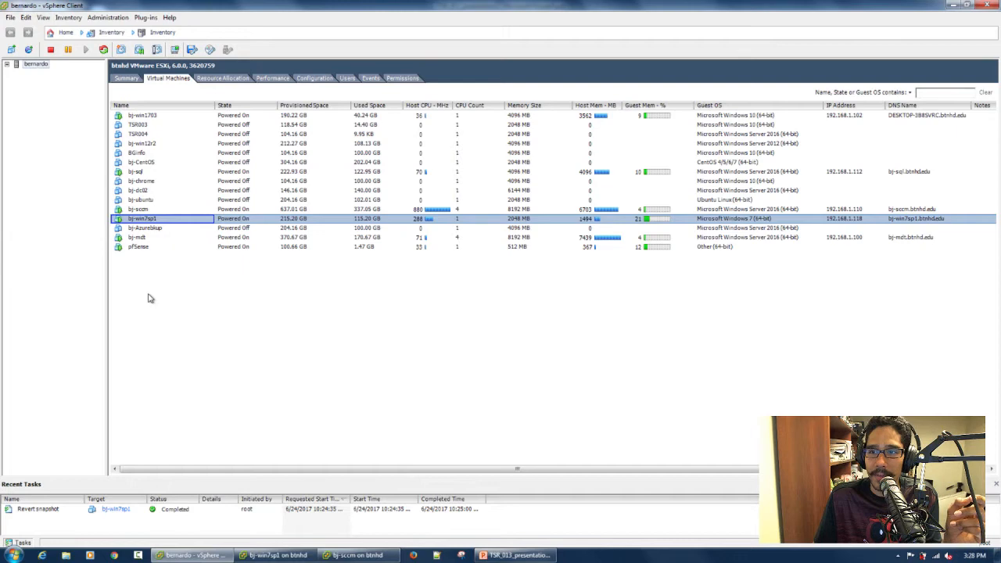
right_click(158, 307)
click(193, 317)
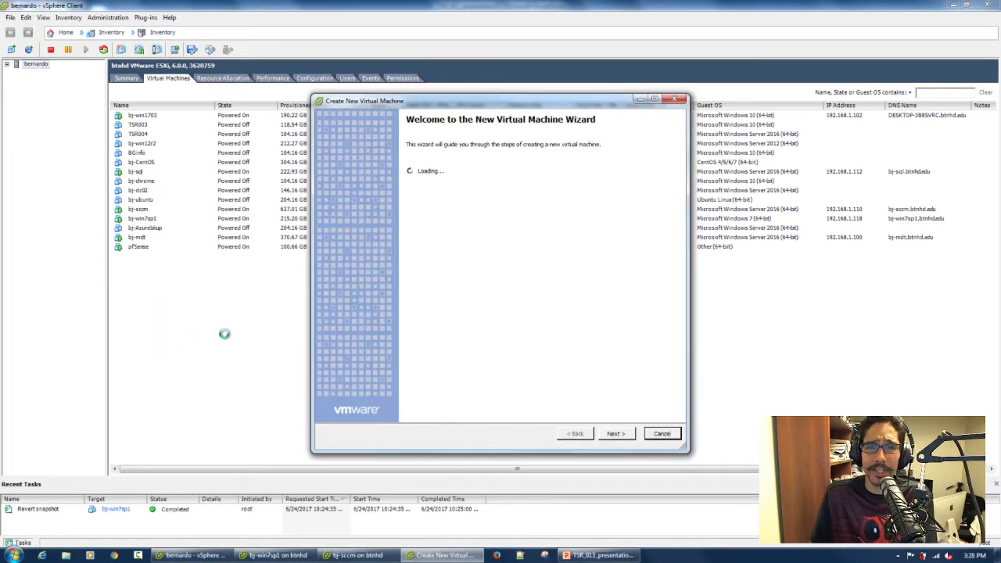
click(615, 435)
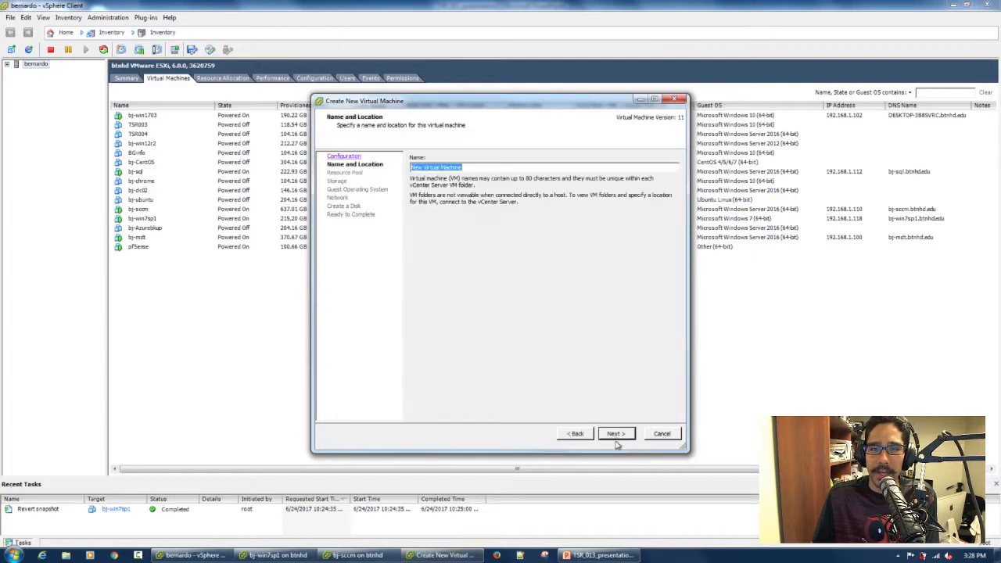
text(j-win7sp1v2)
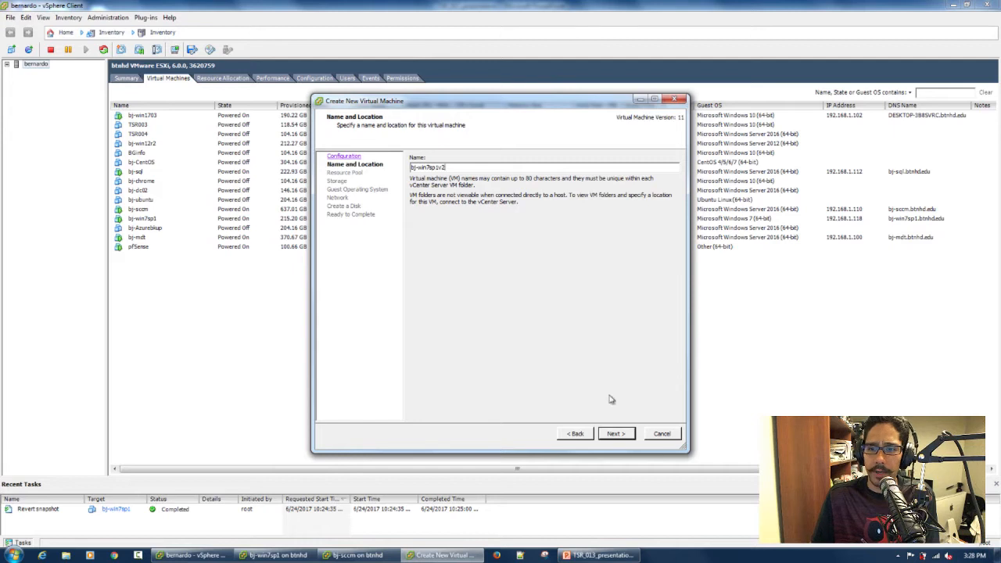
click(614, 433)
Place the new virtual machine in the Windows resource pool and store its files on dataStoreC.
click(452, 240)
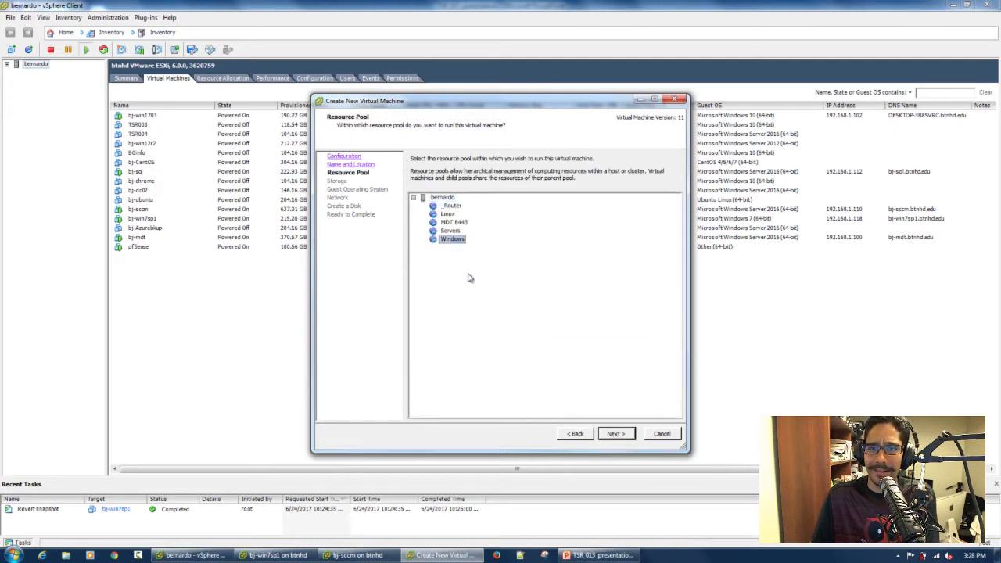
click(615, 433)
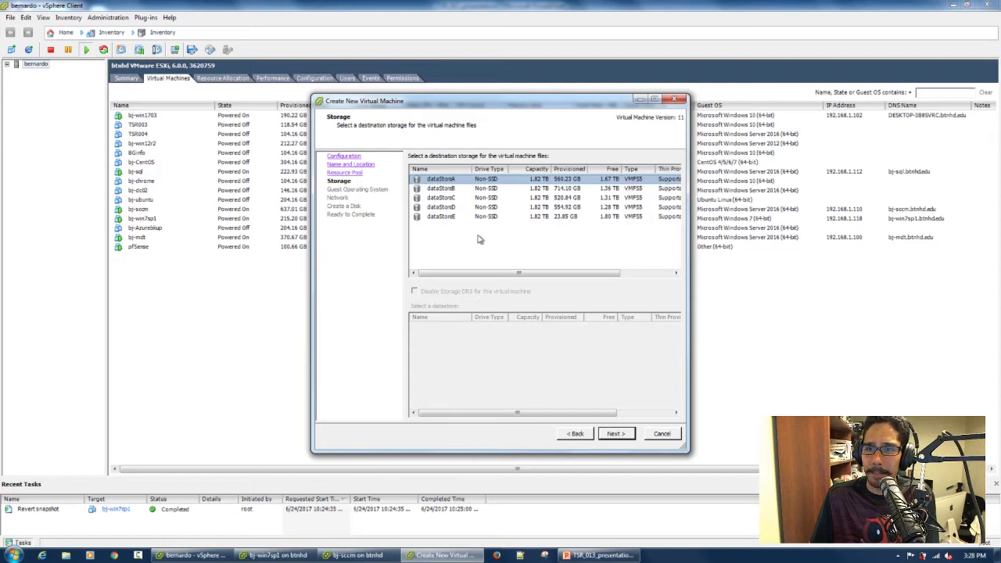
click(444, 198)
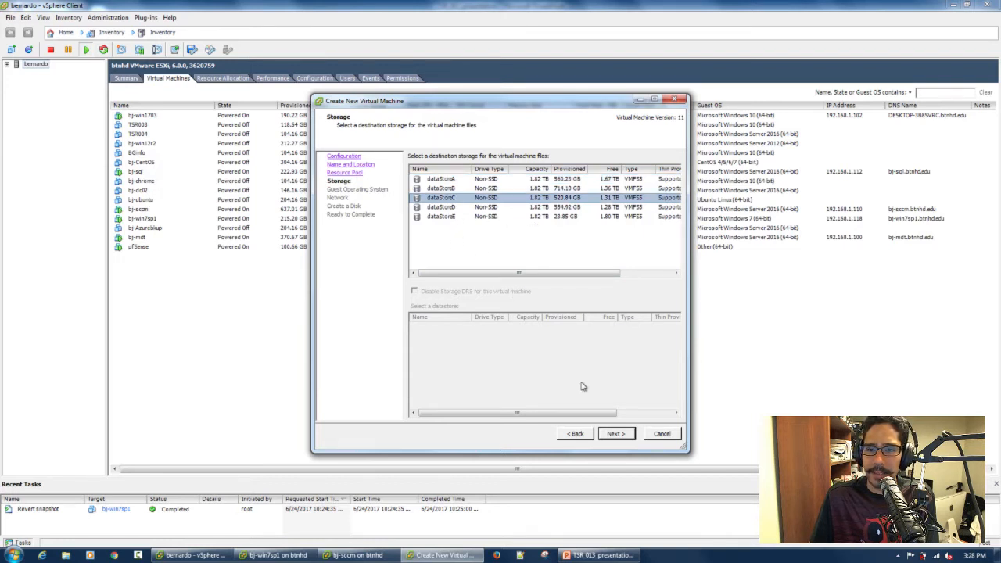
click(614, 434)
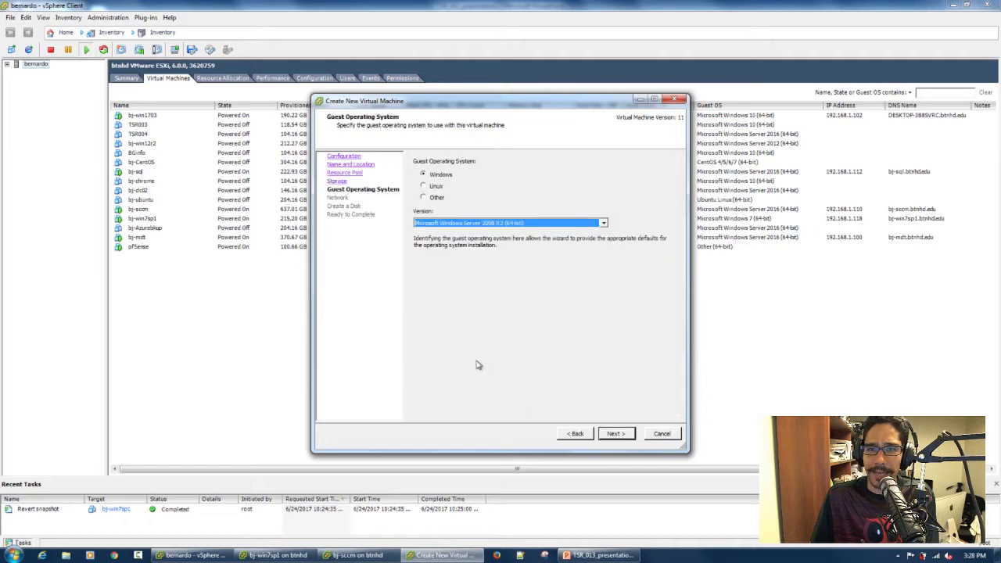
Set the new virtual machine's guest operating system version to Microsoft Windows 7 (64-bit).
click(495, 223)
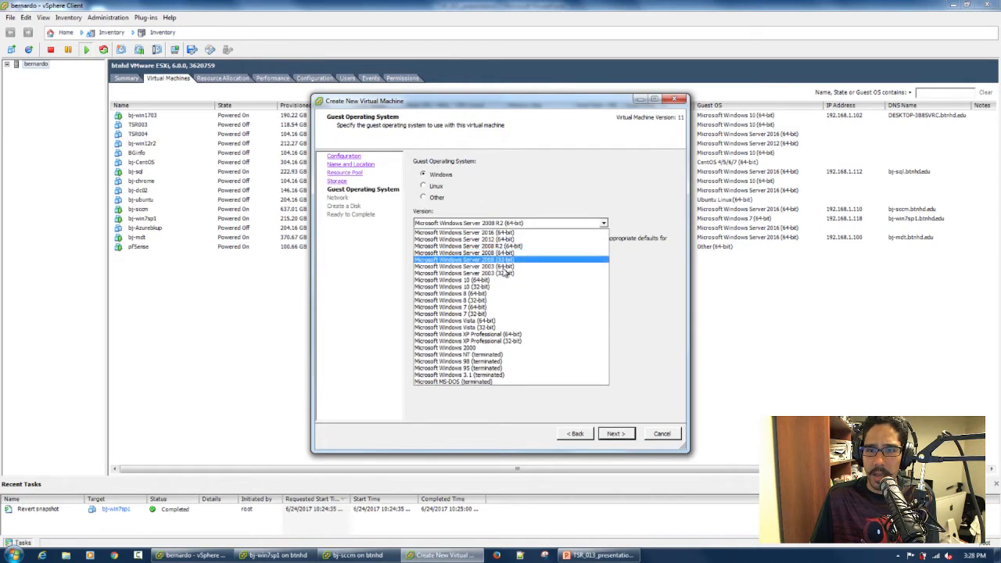
click(498, 308)
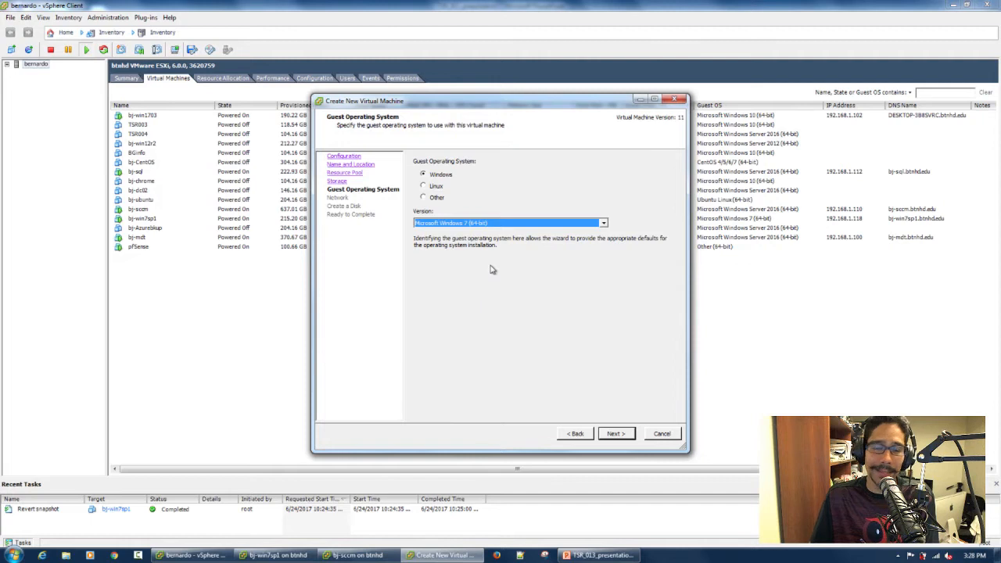
click(614, 434)
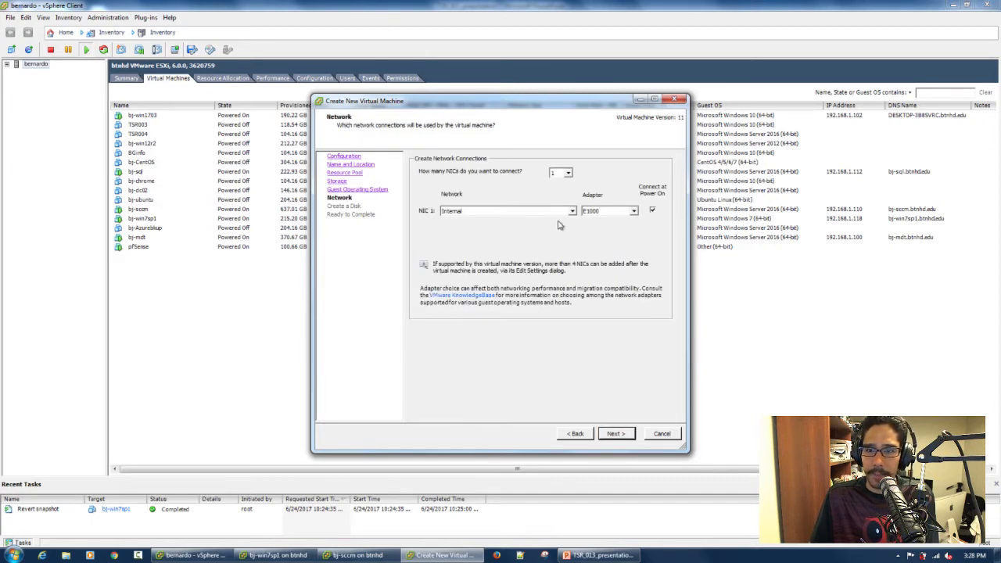
Connect NIC 1 to NAT Network and set the virtual disk size to 100 GB.
click(541, 212)
click(489, 228)
click(616, 434)
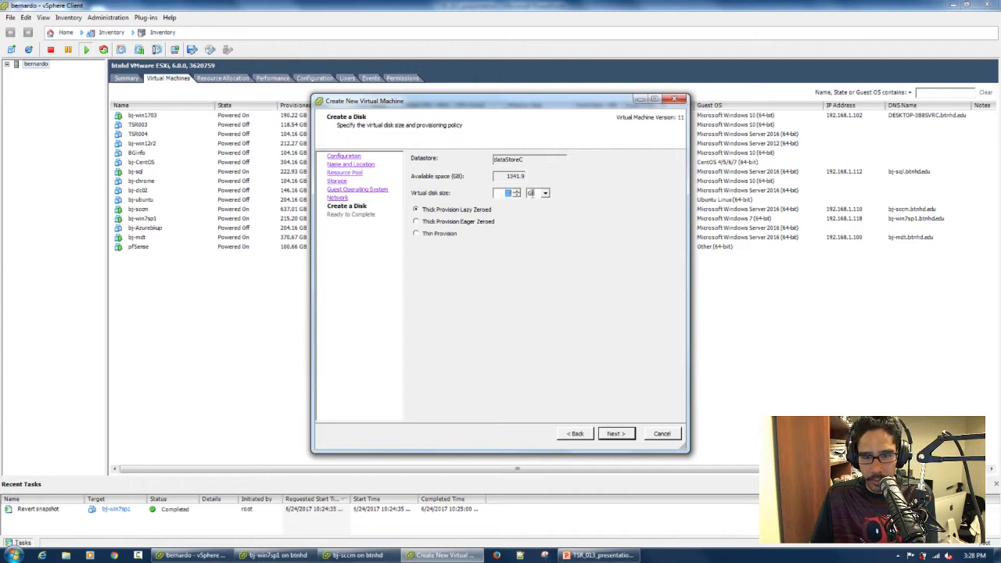
click(616, 436)
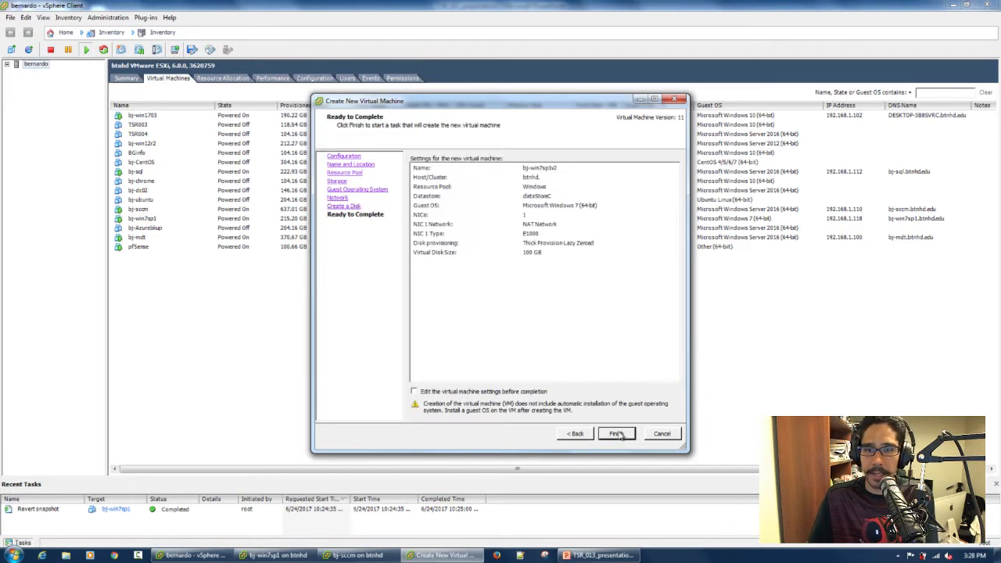
Check the upgrade status in the bj-win7sp1 console and finish creating the new virtual machine.
click(283, 557)
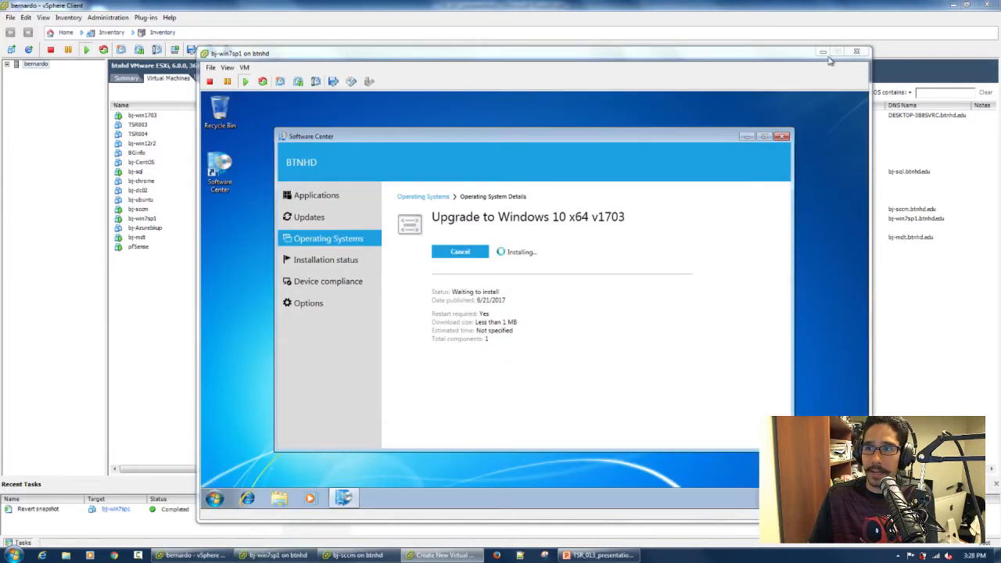
click(731, 168)
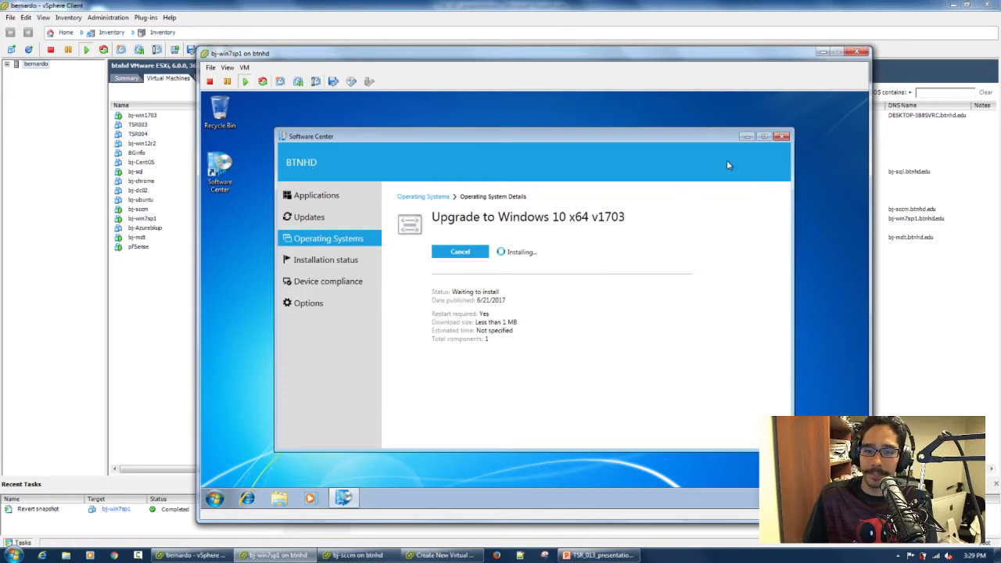
click(457, 555)
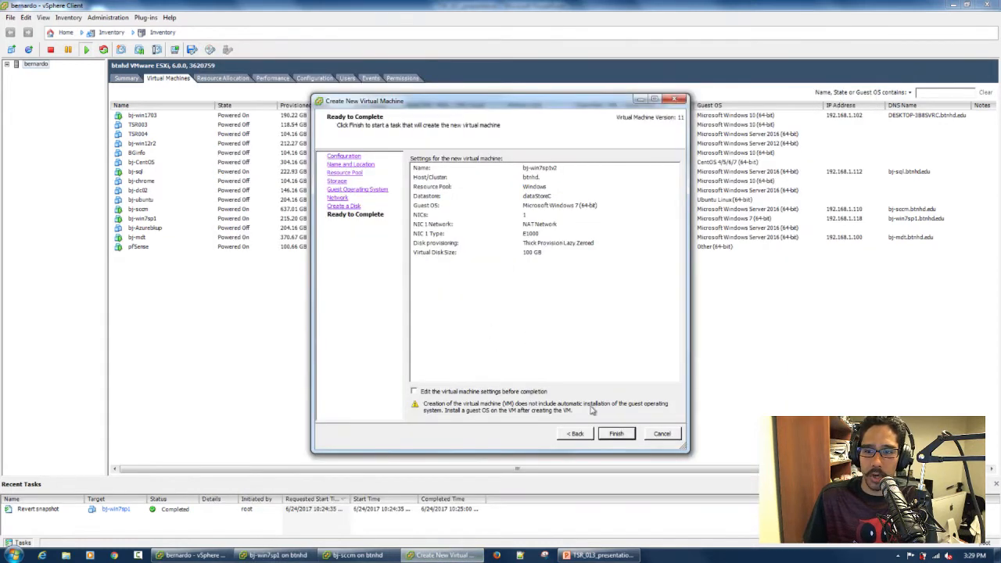
click(616, 434)
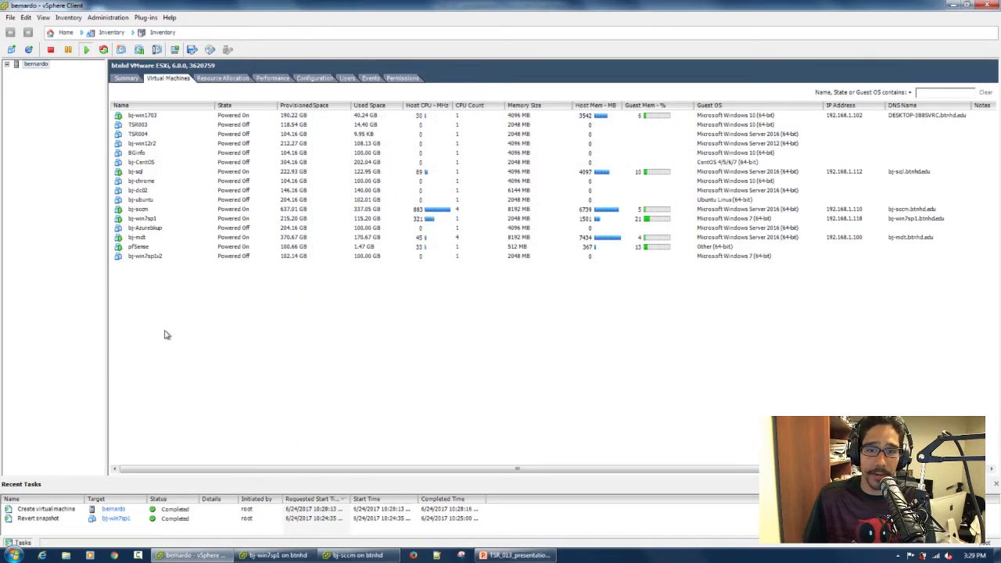
Open the bj-win7sp1v2 console and set the virtual machine's number of virtual sockets to 2 in its settings.
right_click(154, 258)
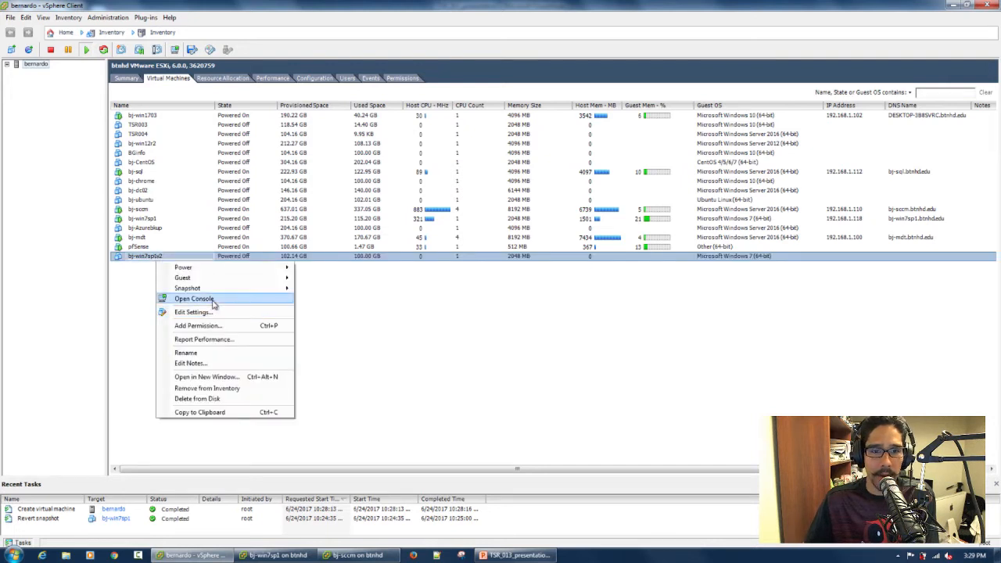
click(213, 302)
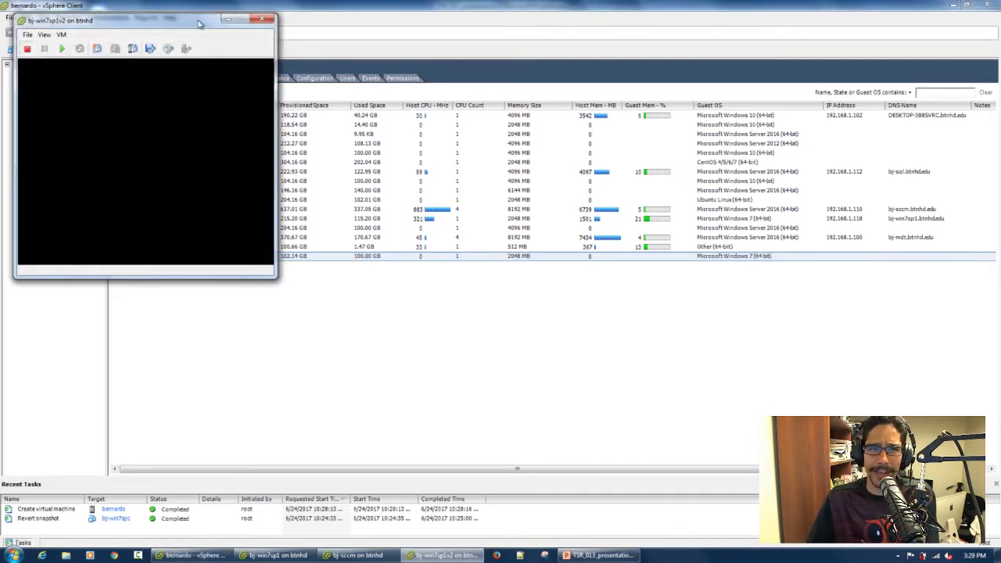
drag(199, 24, 255, 42)
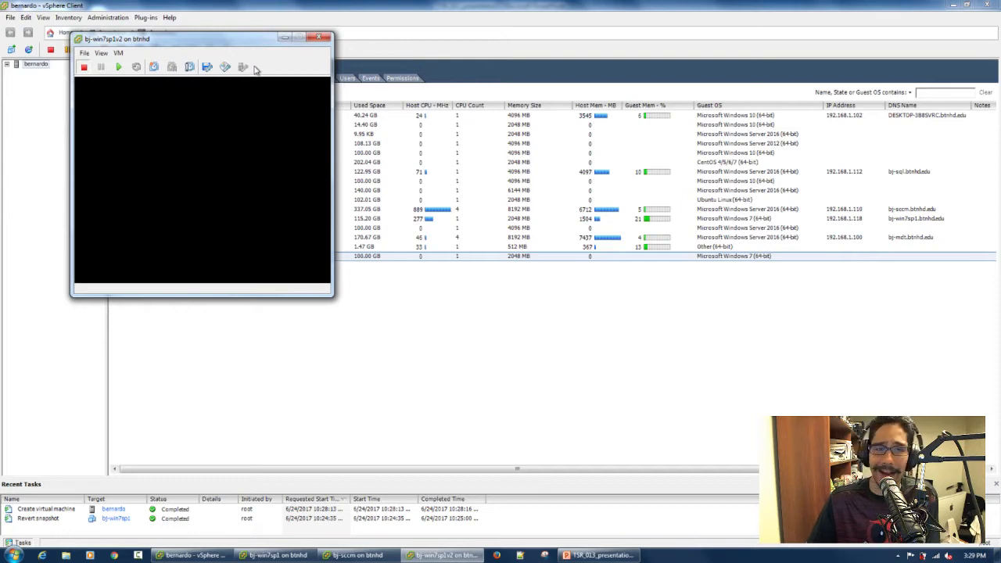
click(118, 53)
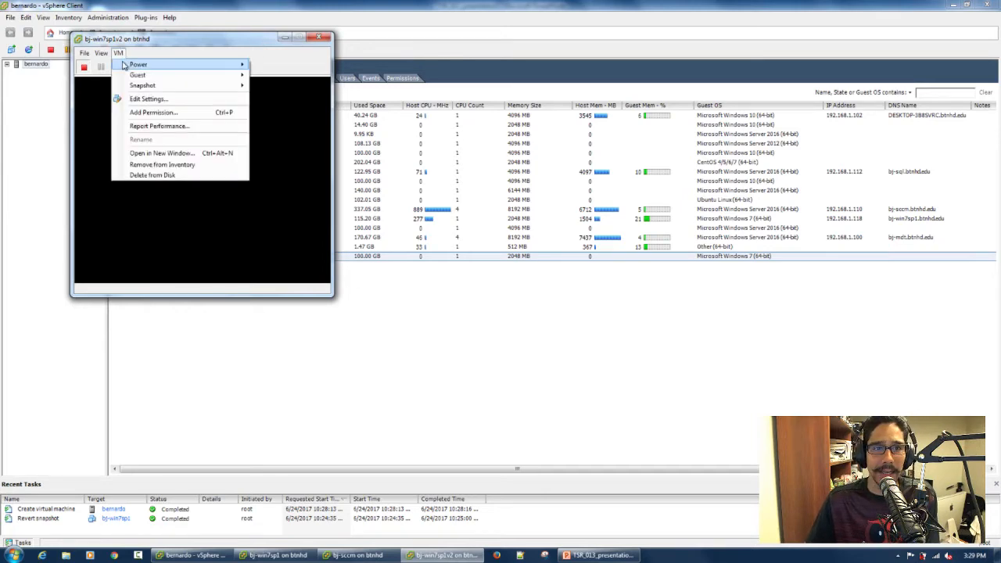
click(163, 99)
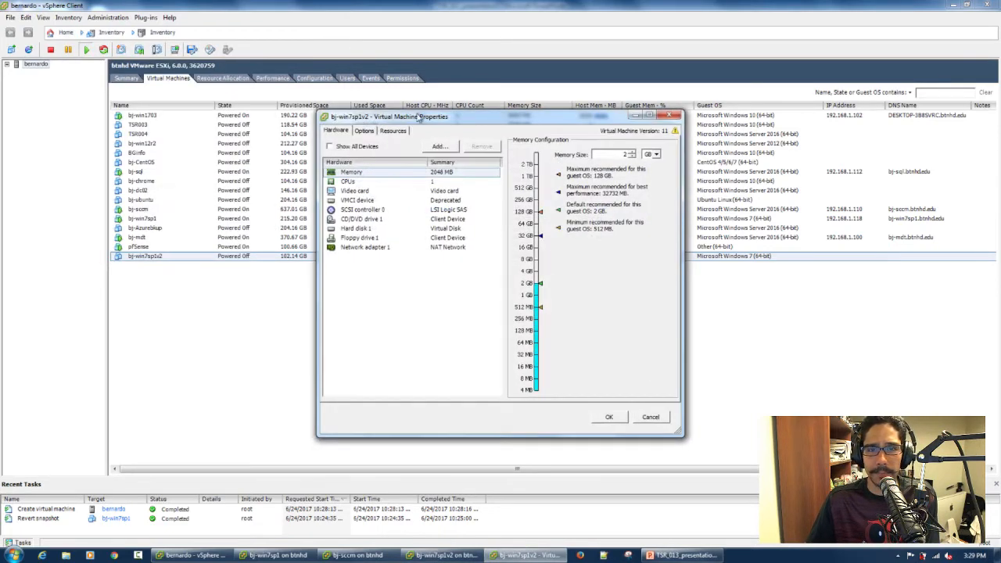
drag(420, 118, 281, 100)
click(237, 162)
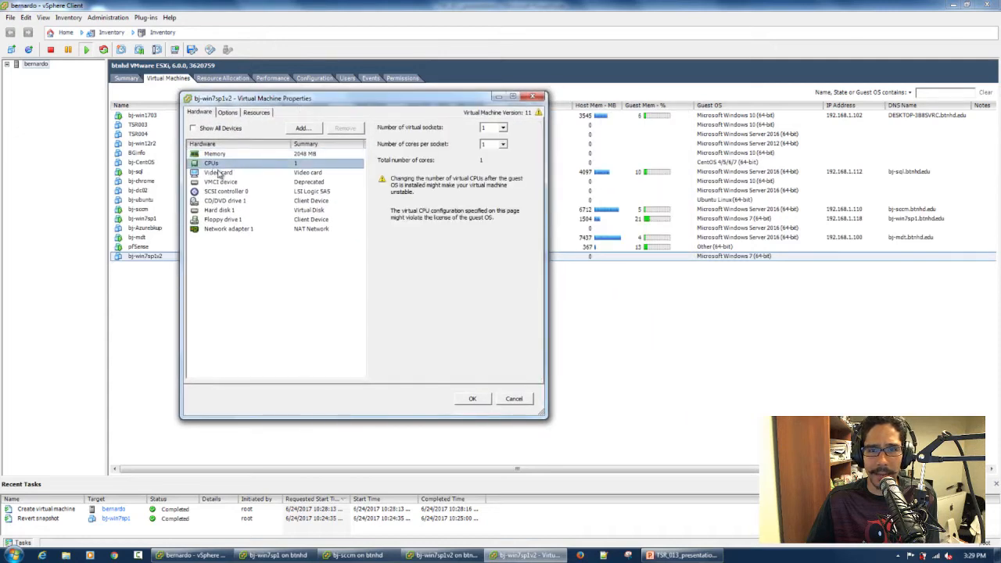
click(501, 129)
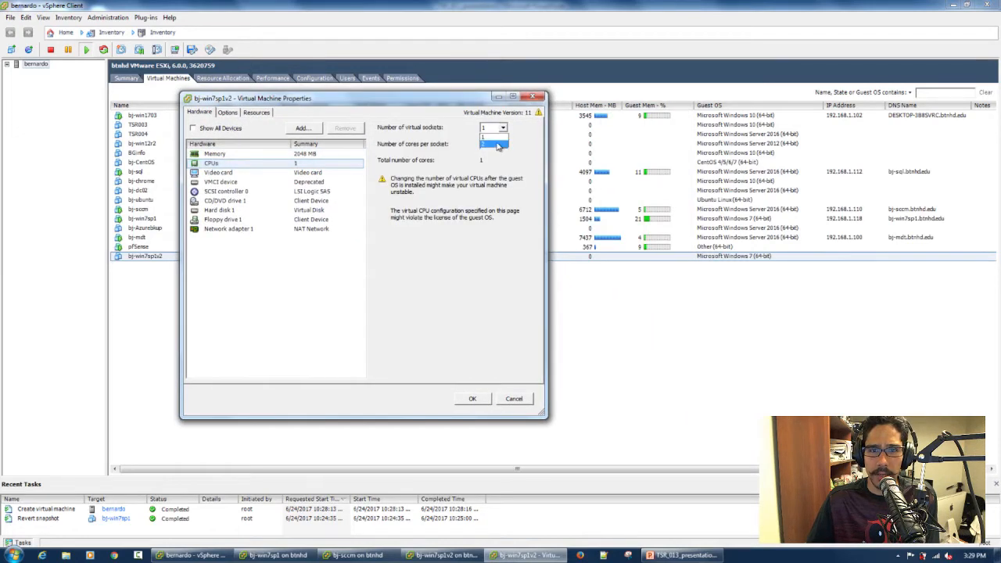
click(499, 143)
click(314, 153)
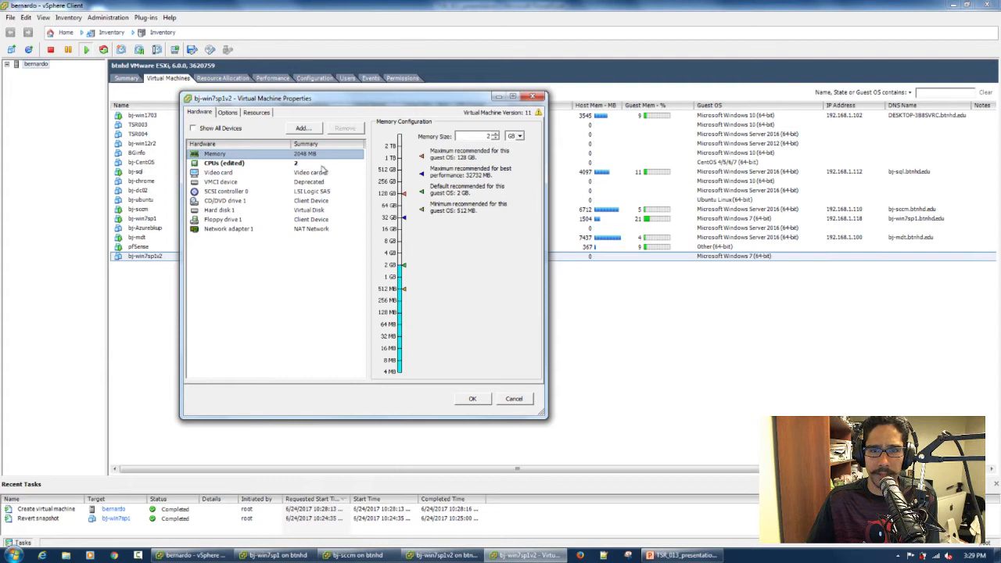
Switch CD/DVD drive 1 to a datastore ISO file and have it connect at power on.
click(238, 201)
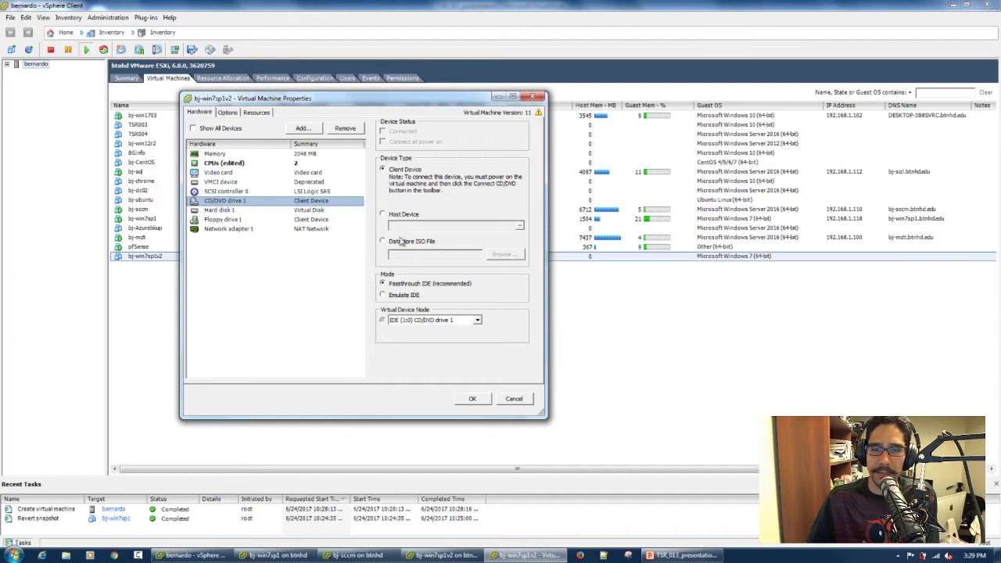
click(400, 243)
click(398, 143)
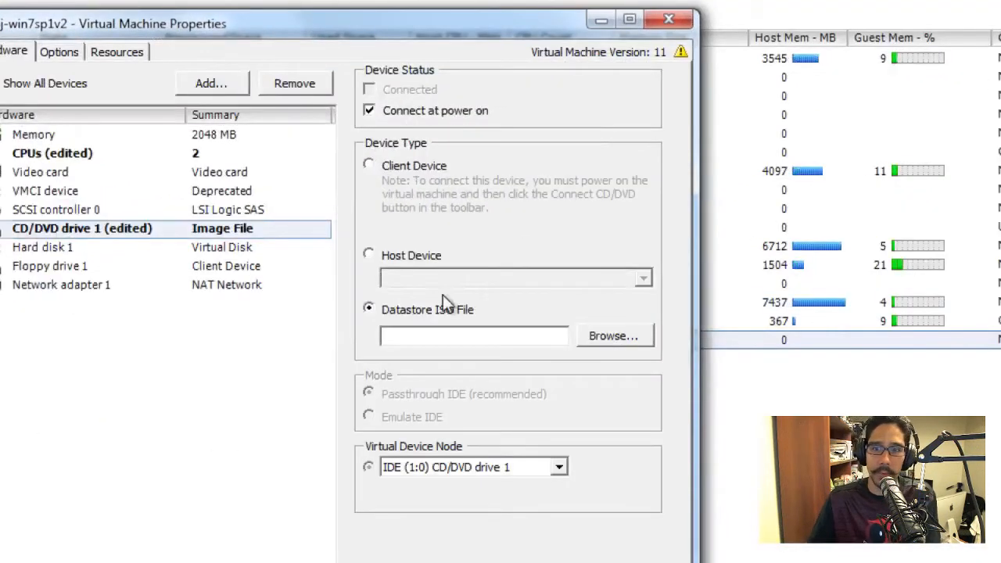
Load the SW_DVD5_SA_Win_Ent_7w_SP1_64BIT_English ISO from the ISOs folder on dataStoreE into the drive and save the settings.
click(603, 334)
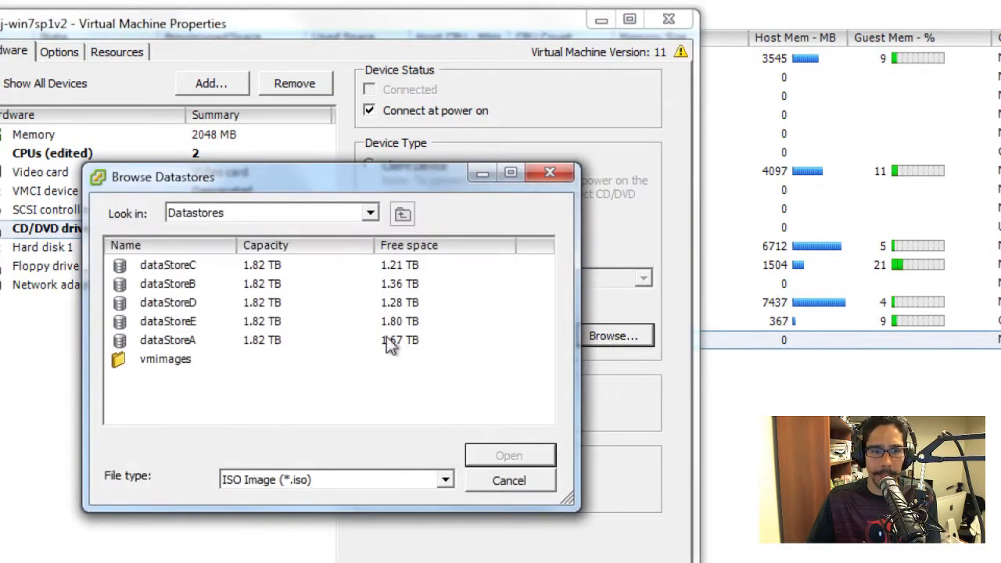
click(175, 247)
double_click(174, 339)
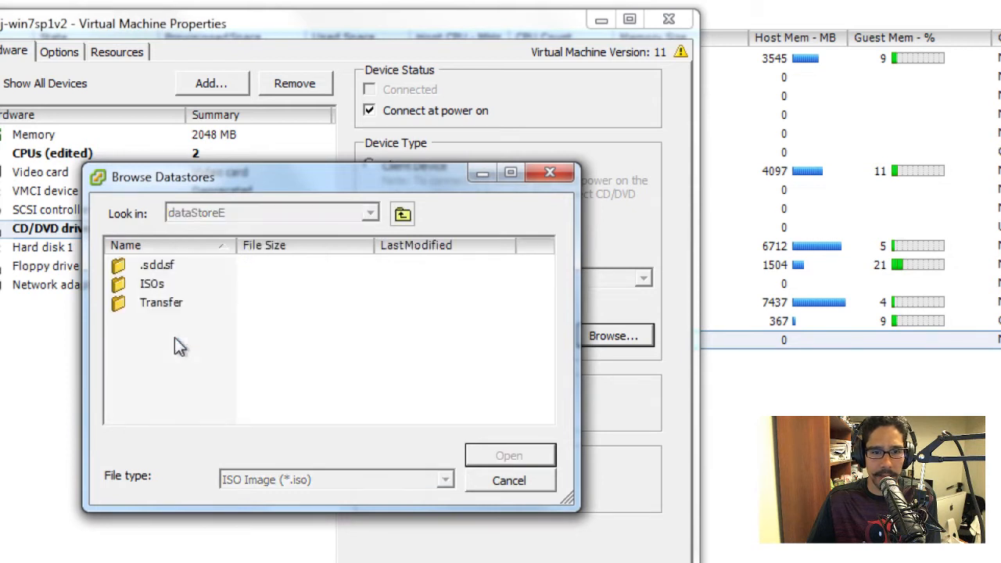
double_click(153, 284)
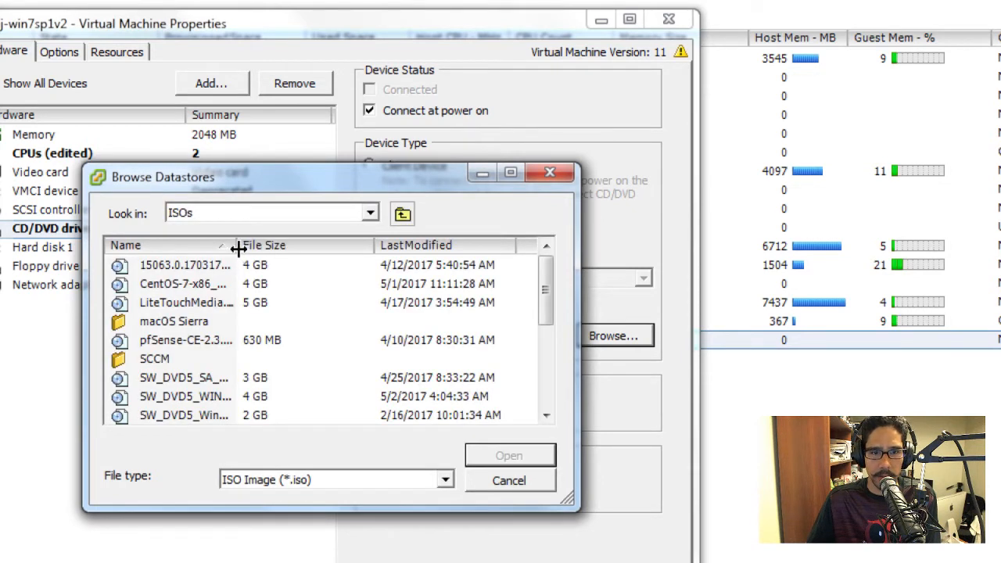
drag(242, 245, 456, 247)
click(328, 377)
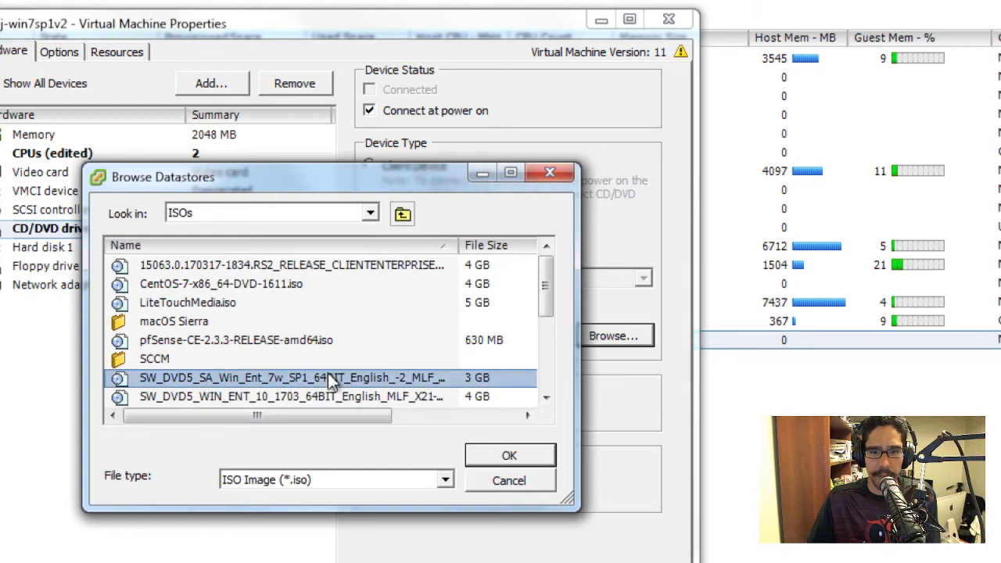
click(485, 458)
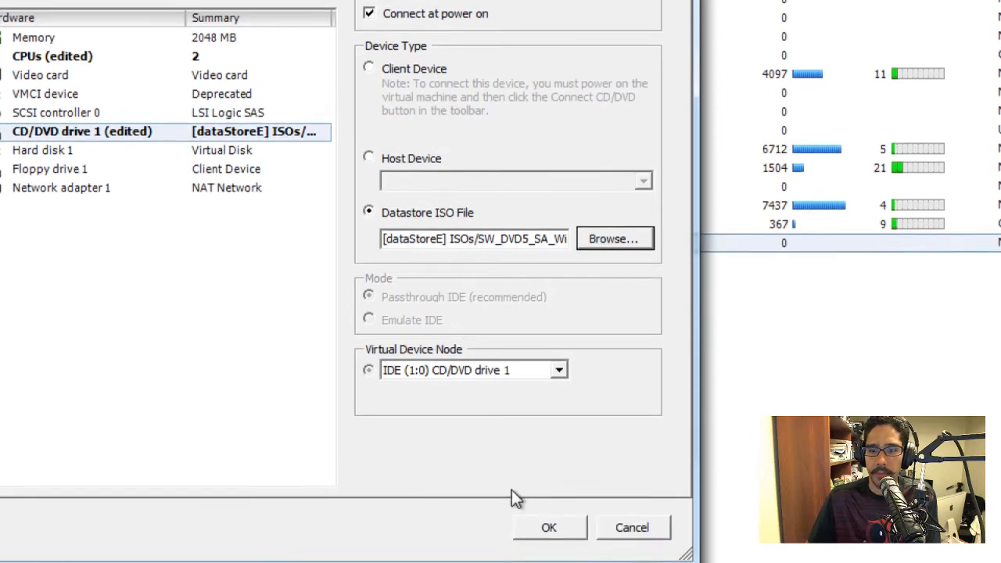
click(543, 522)
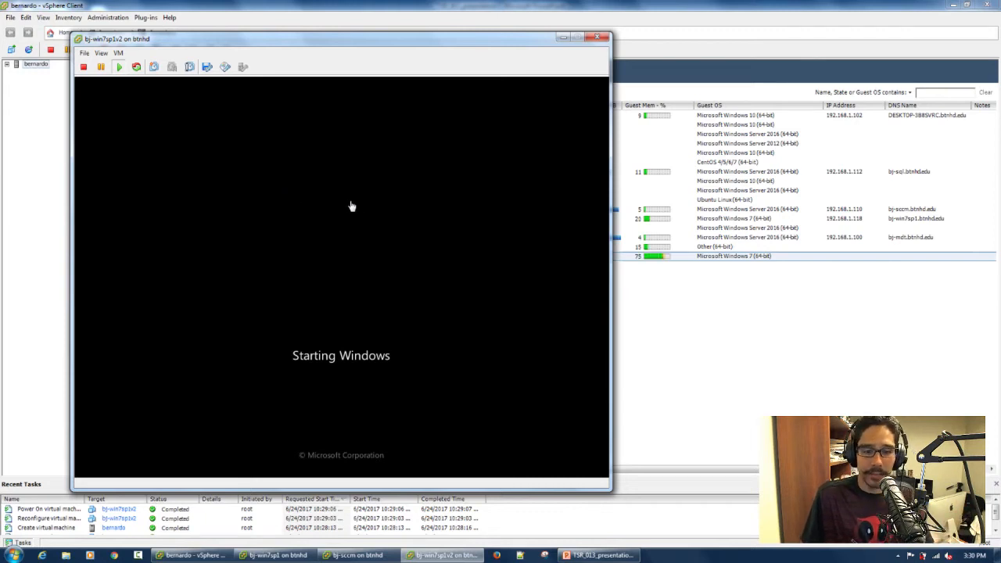
Open the bj-mdt virtual machine's console, look at its Active Directory computers and minimize the console.
click(191, 555)
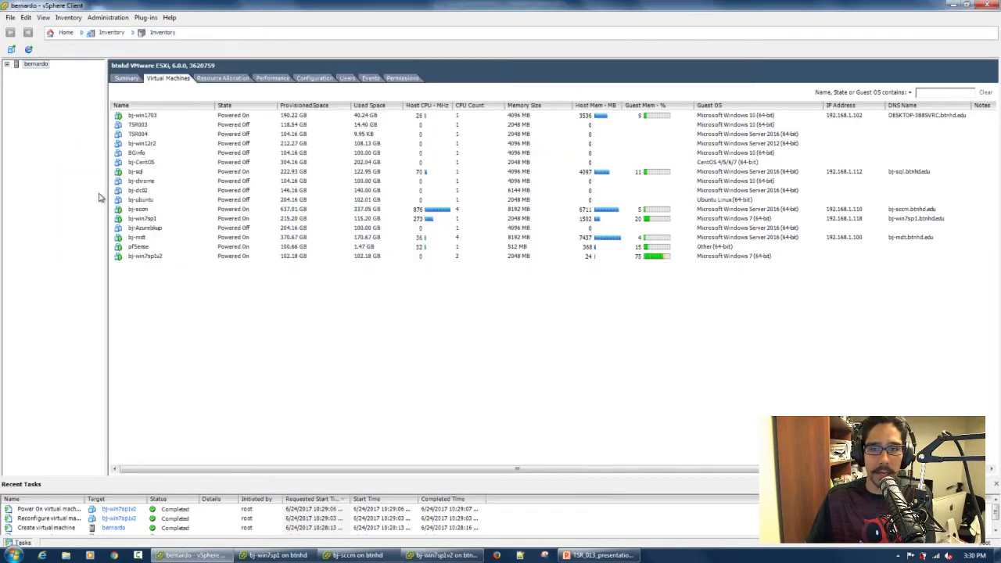
right_click(145, 237)
click(196, 274)
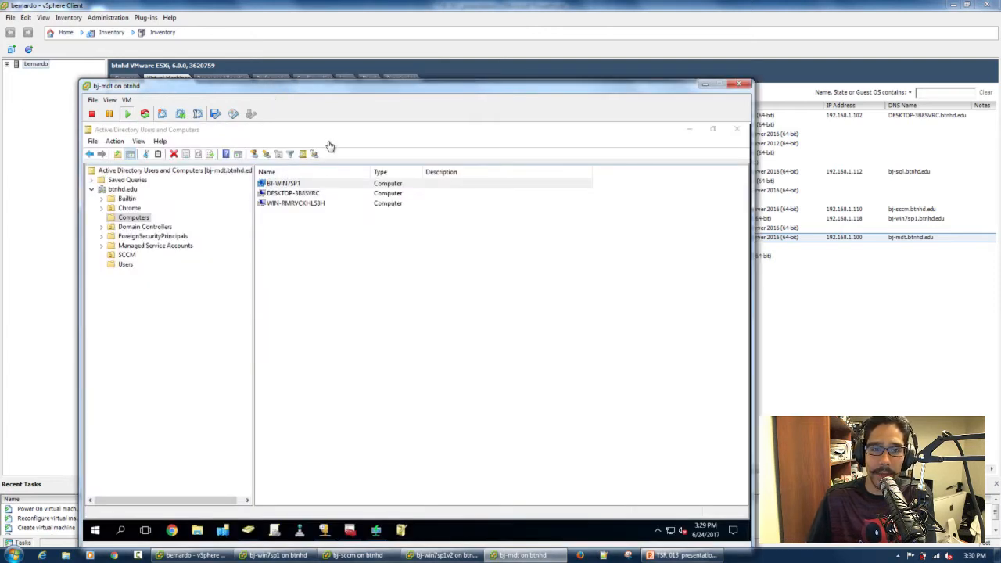
click(704, 84)
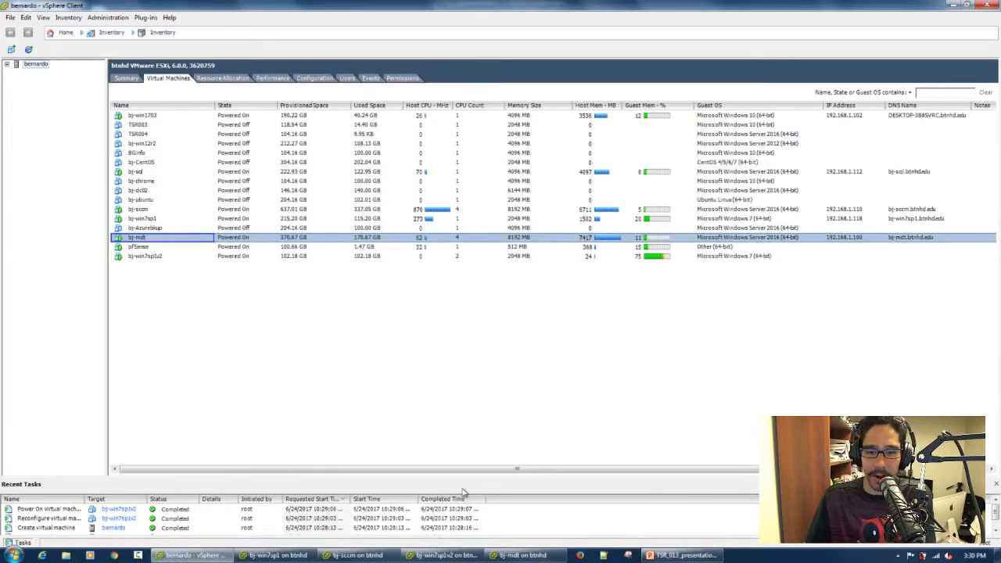
Check the Windows 10 upgrade status on bj-win7sp1 and the Windows 7 installation screen on bj-win7sp1v2.
click(297, 555)
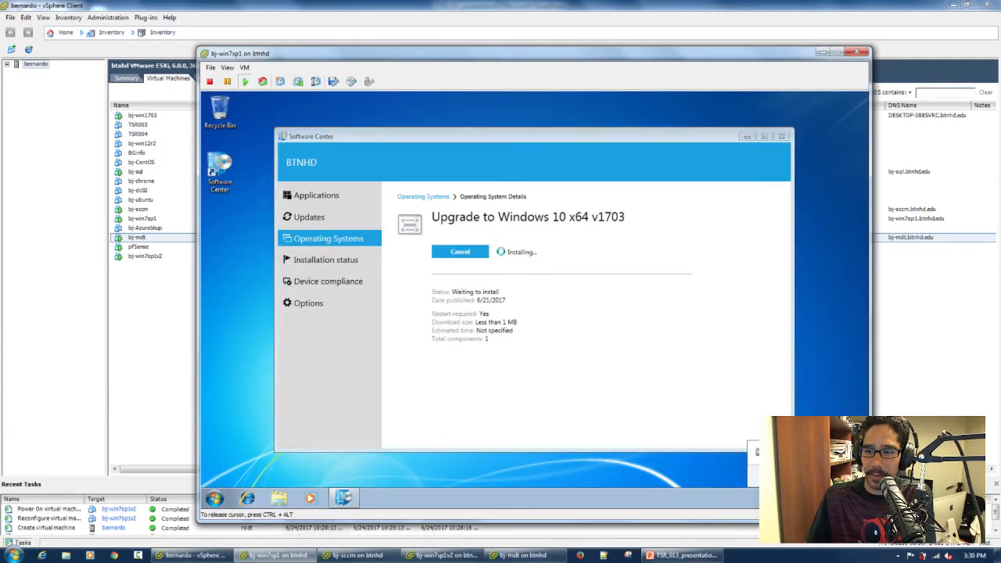
click(823, 52)
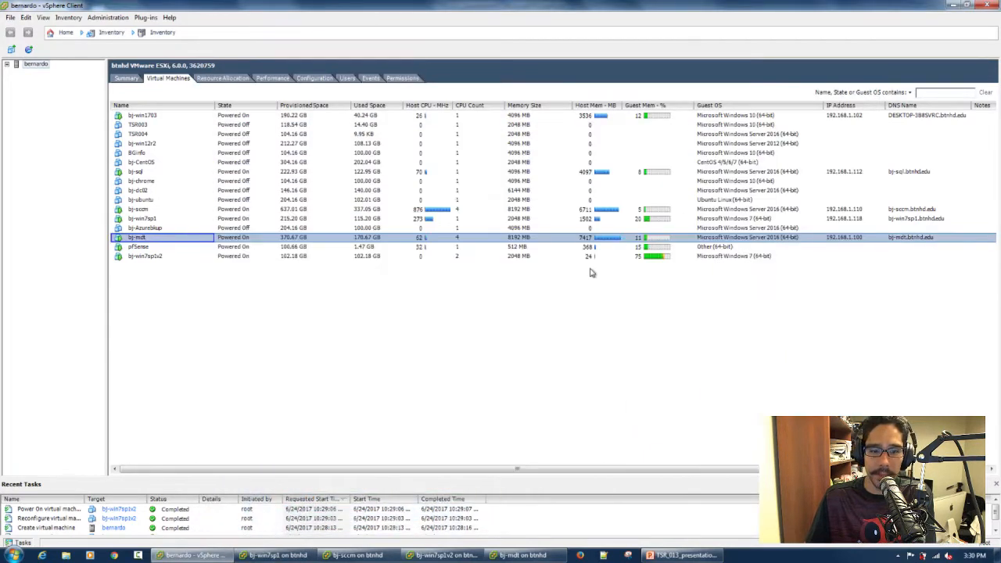
click(444, 555)
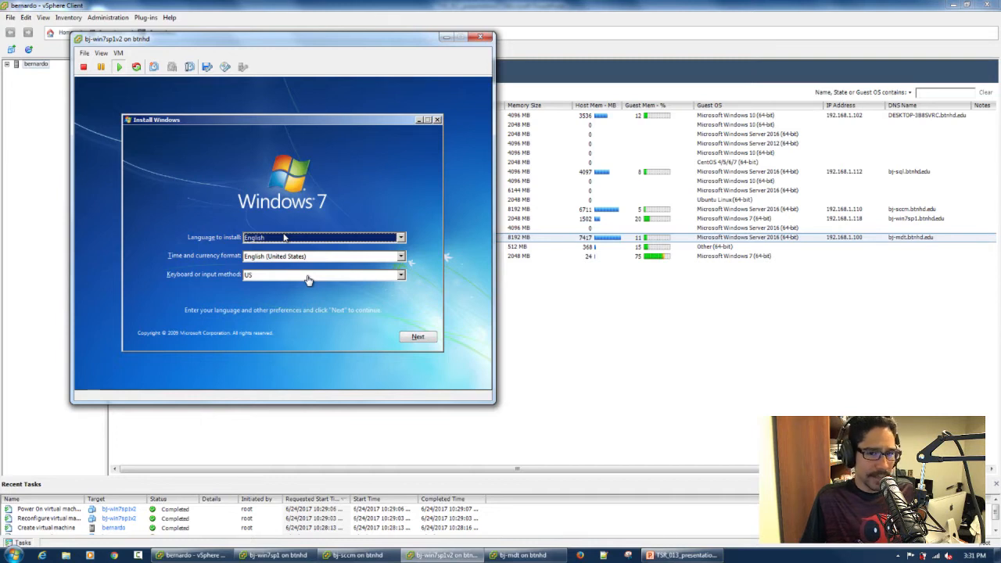
Read the client reassignment error details on bj-sccm, dismiss the error and close the Configuration Manager console.
click(357, 552)
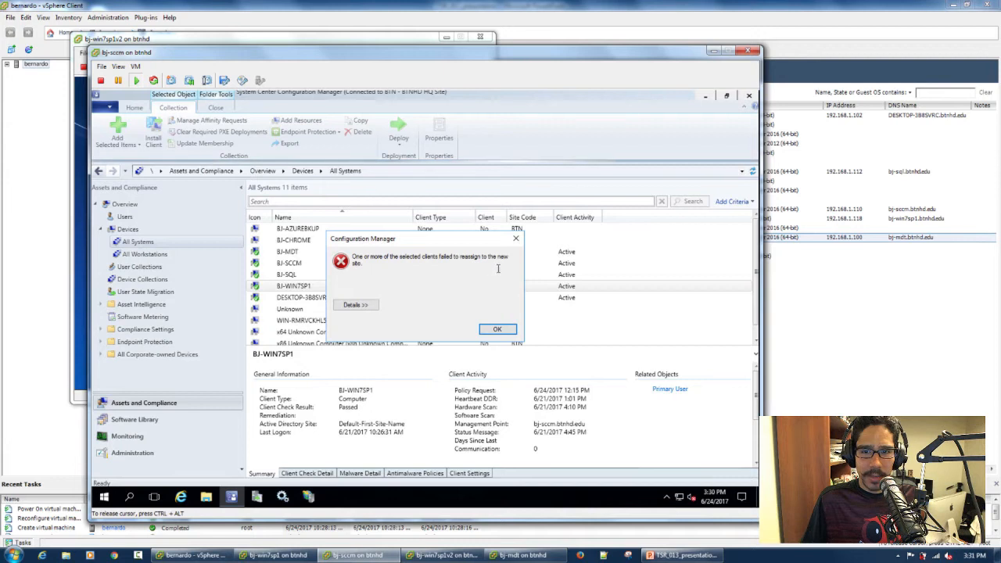
click(377, 305)
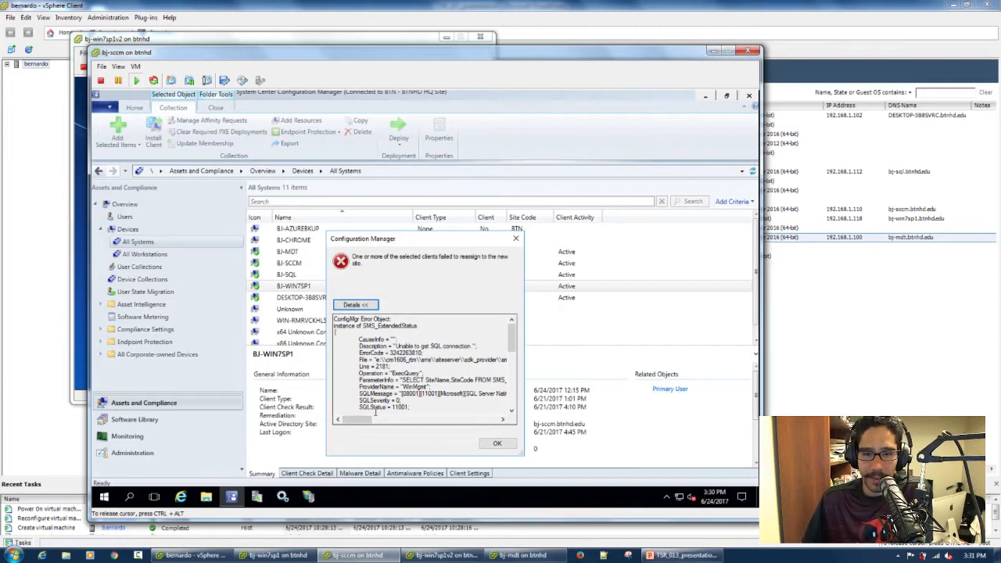
drag(360, 421, 386, 423)
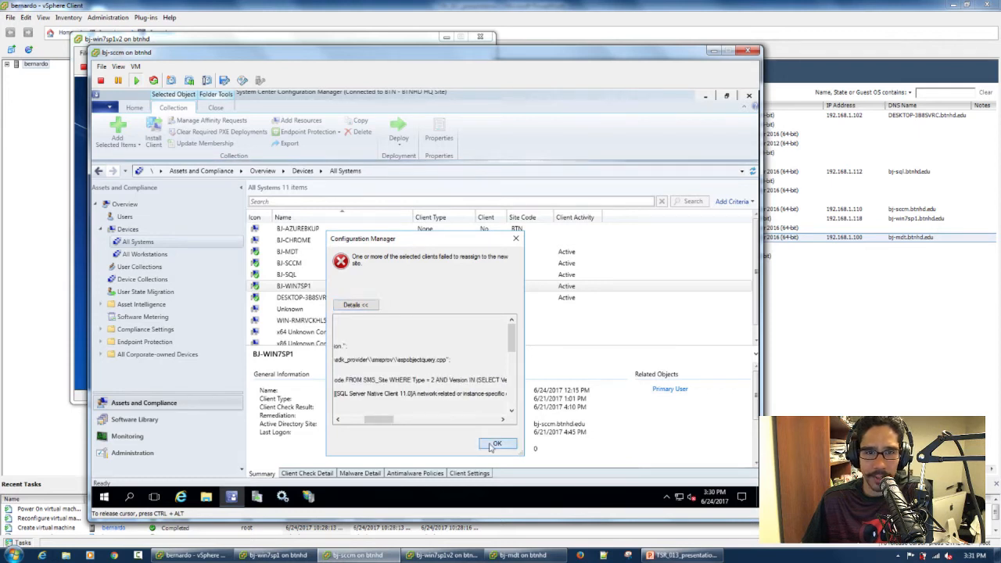
click(495, 443)
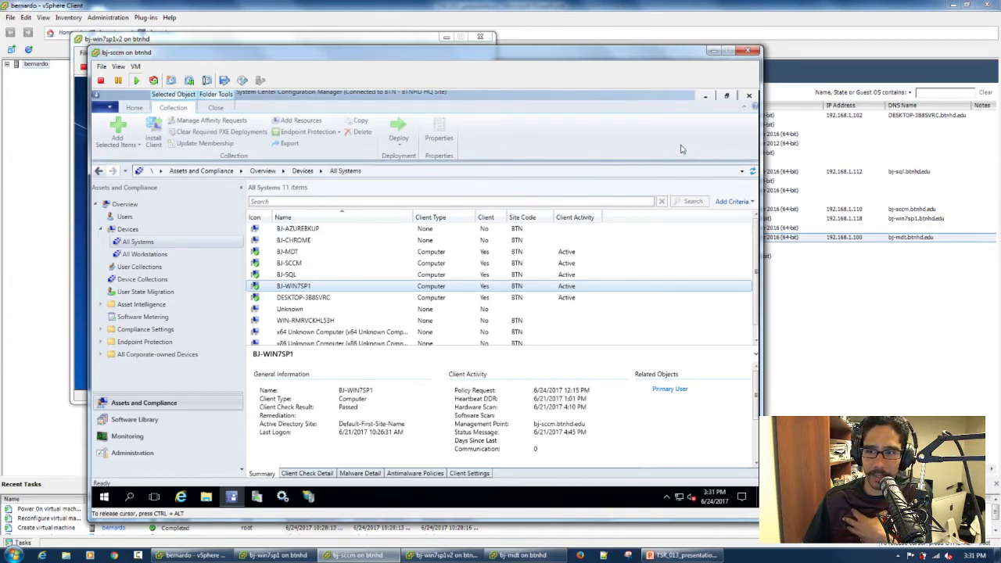
click(748, 96)
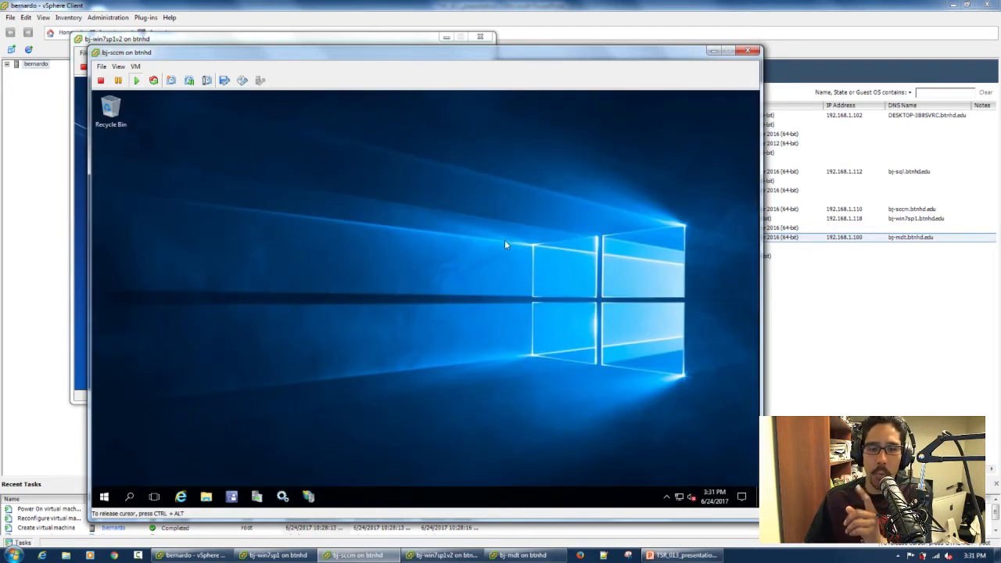
Try to cancel the Upgrade to Windows 10 x64 v1703 installation on bj-win7sp1 and close Software Center.
mouse_move(356, 555)
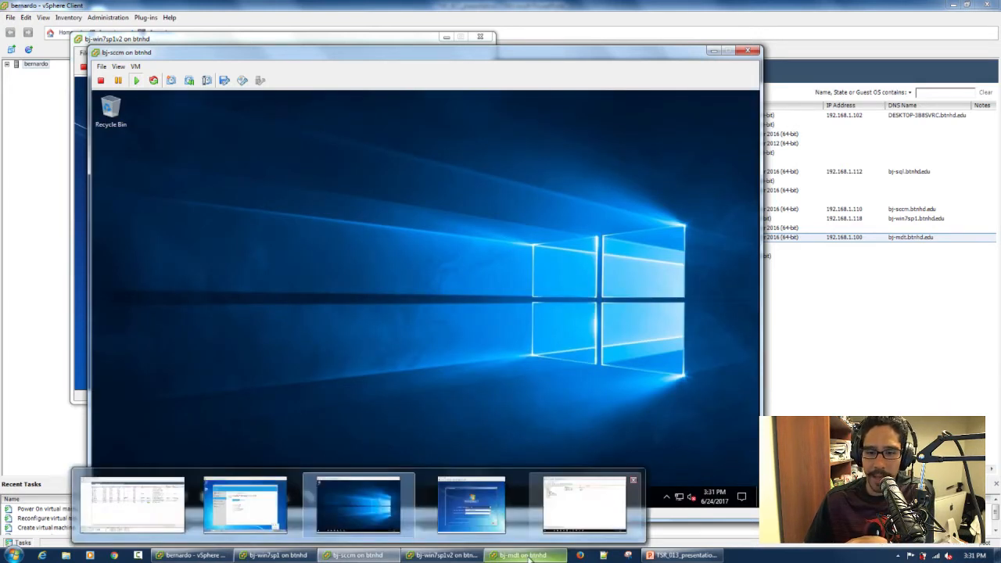
click(289, 554)
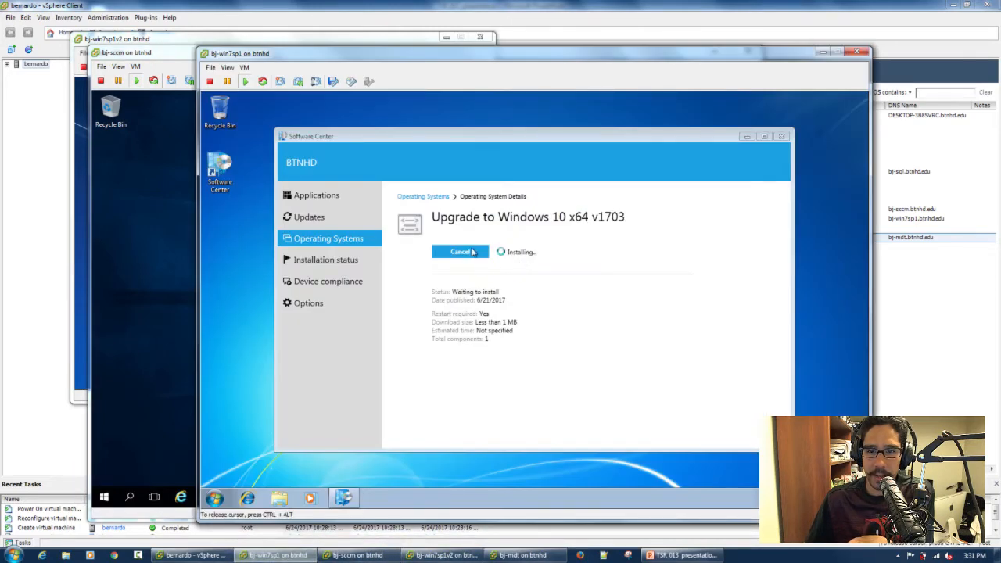
click(469, 251)
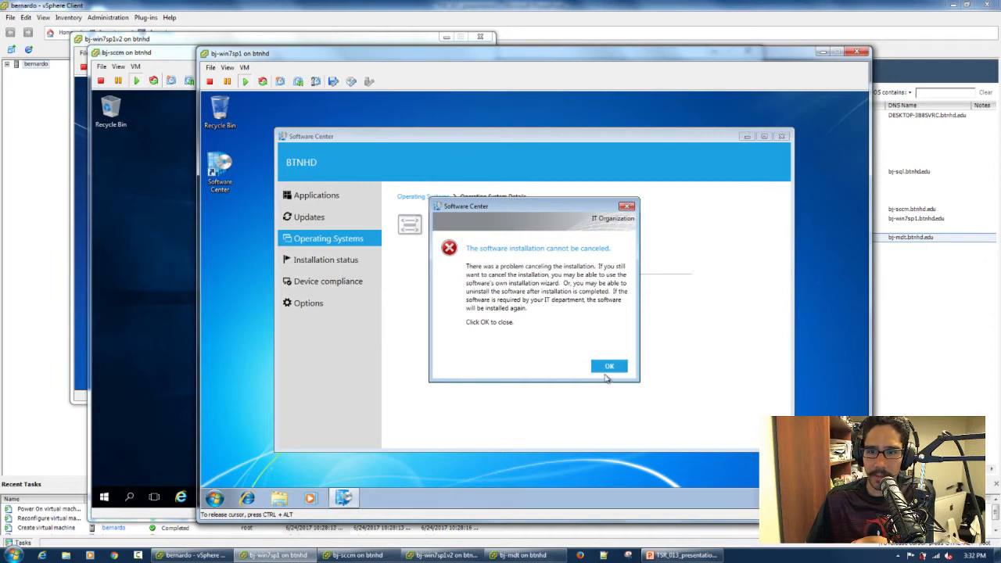
click(609, 369)
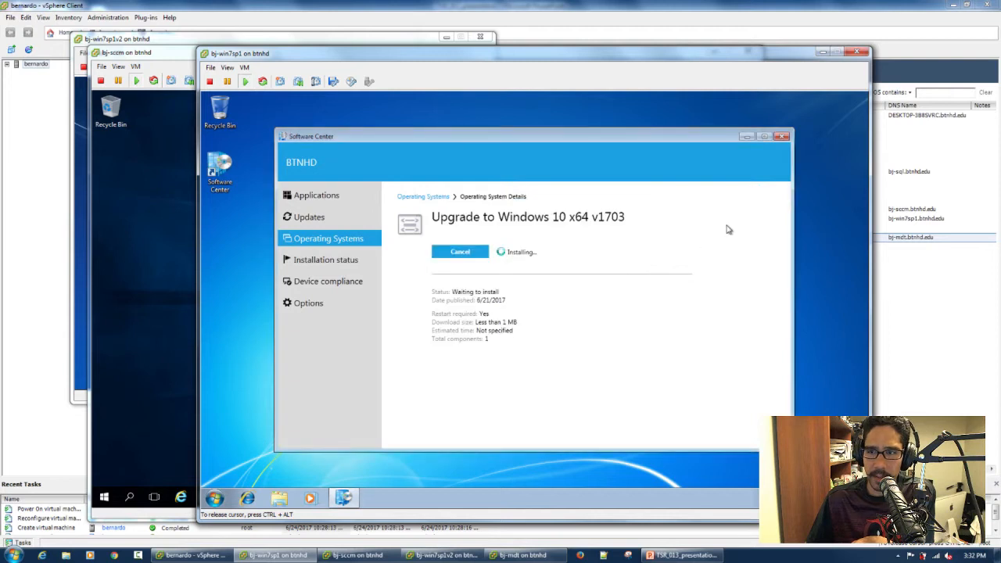
click(783, 137)
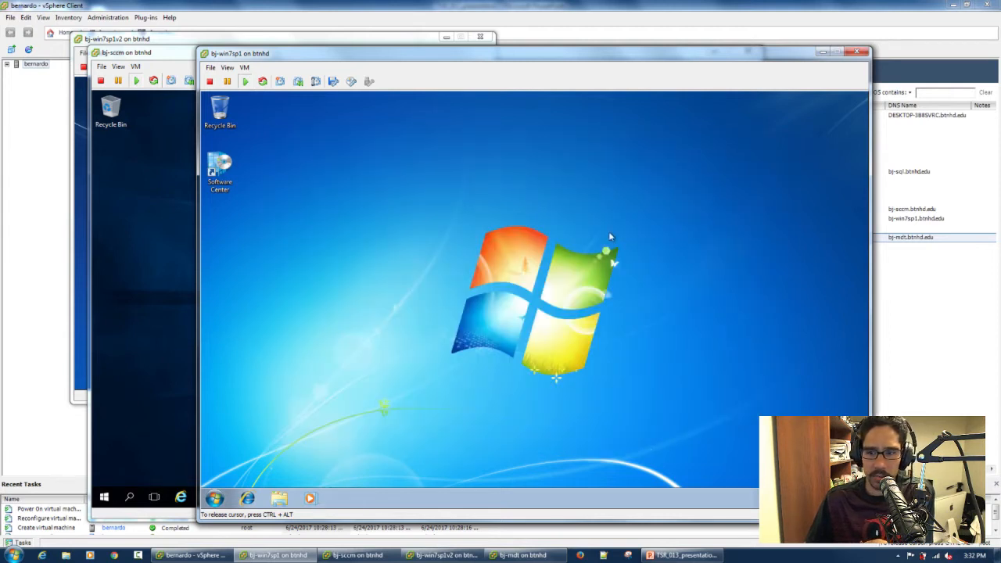
Return to the vSphere virtual machine list and open the console of the bj-sql virtual machine.
click(161, 273)
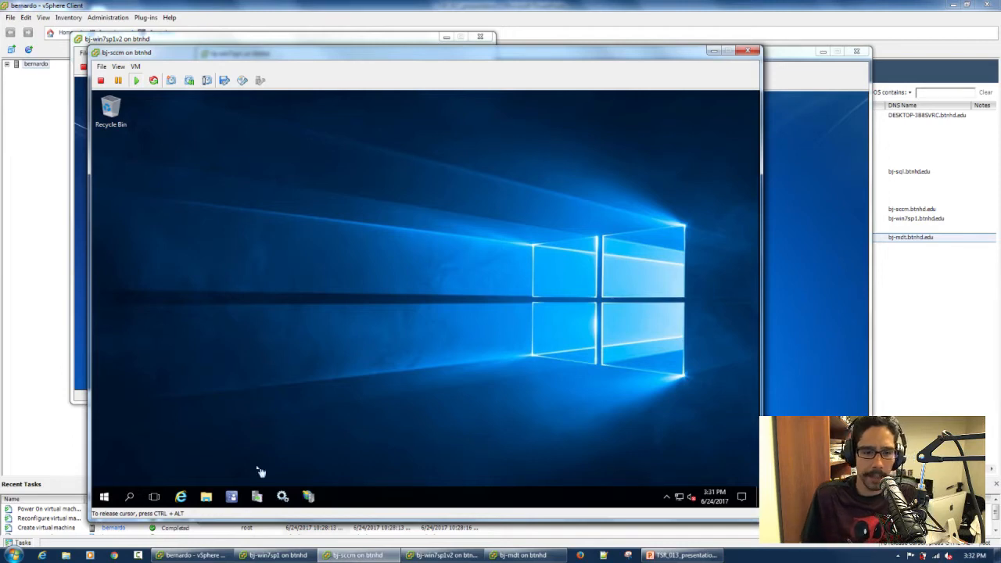
click(191, 555)
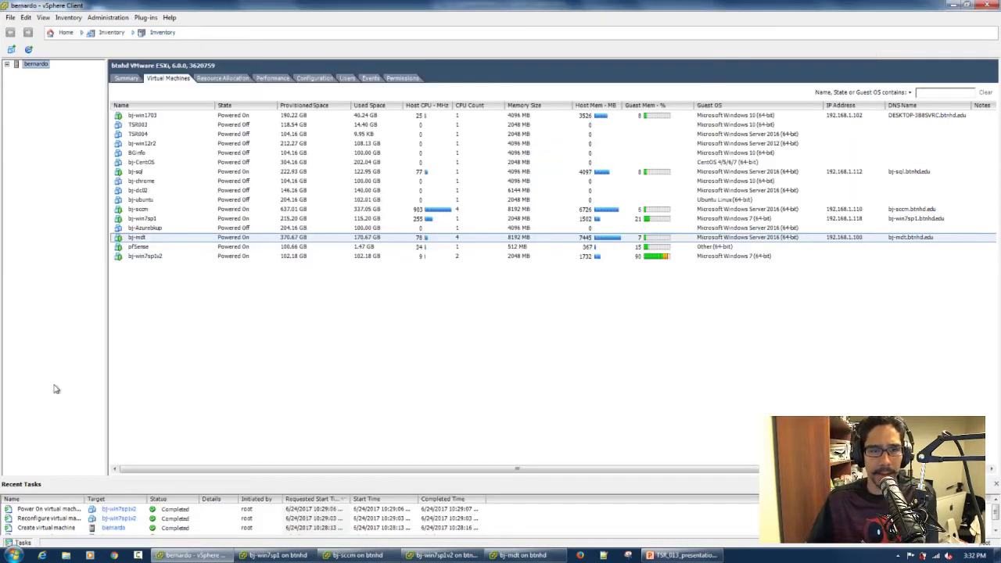
right_click(141, 173)
click(180, 213)
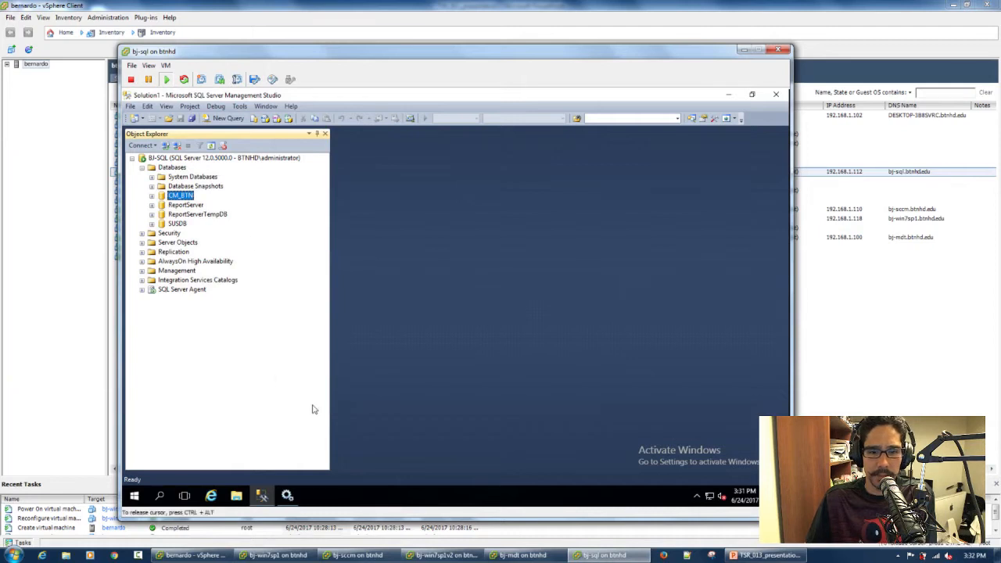
Refresh the BJ-SQL server in Object Explorer, and minimize the bj-sql console window.
right_click(211, 159)
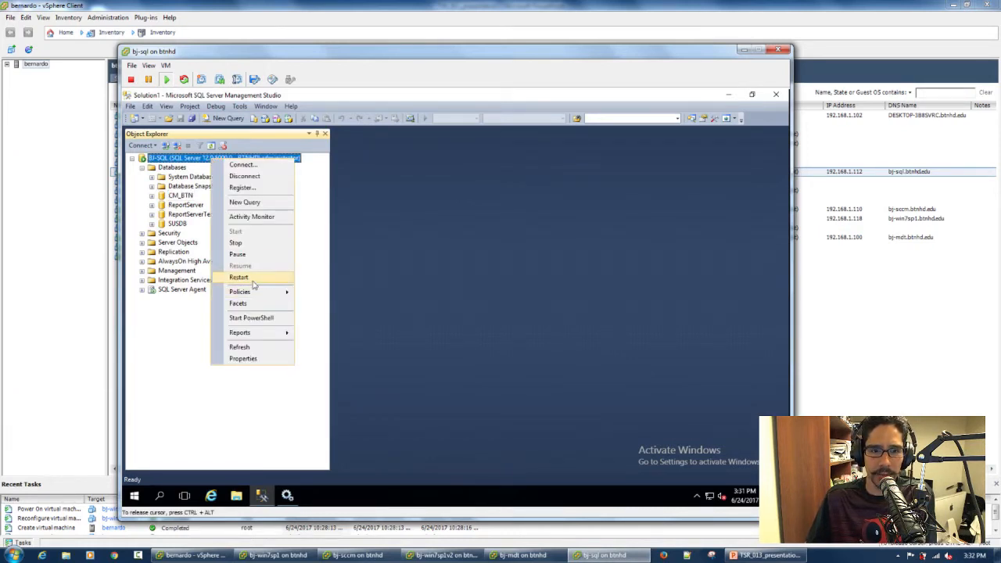
click(244, 346)
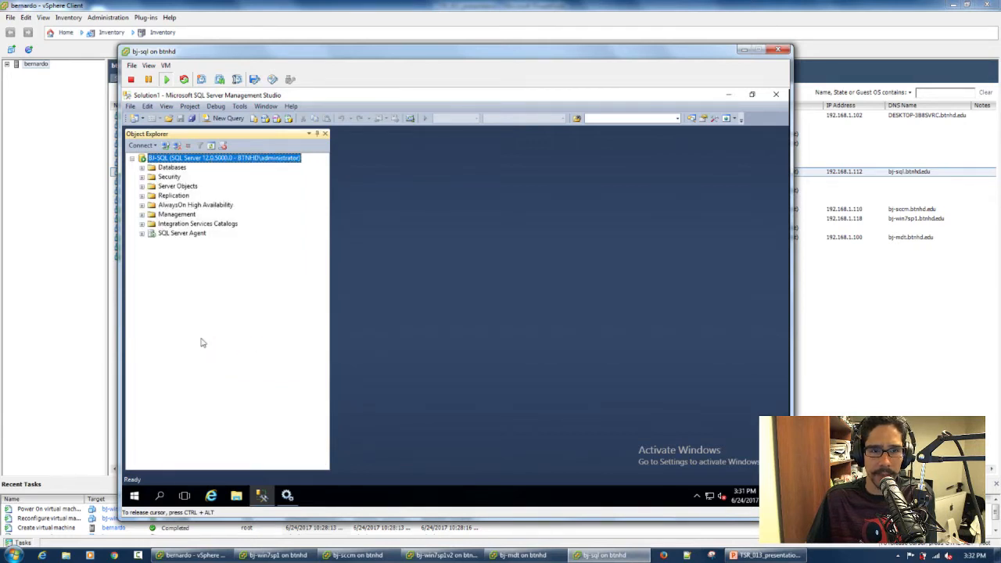
click(743, 51)
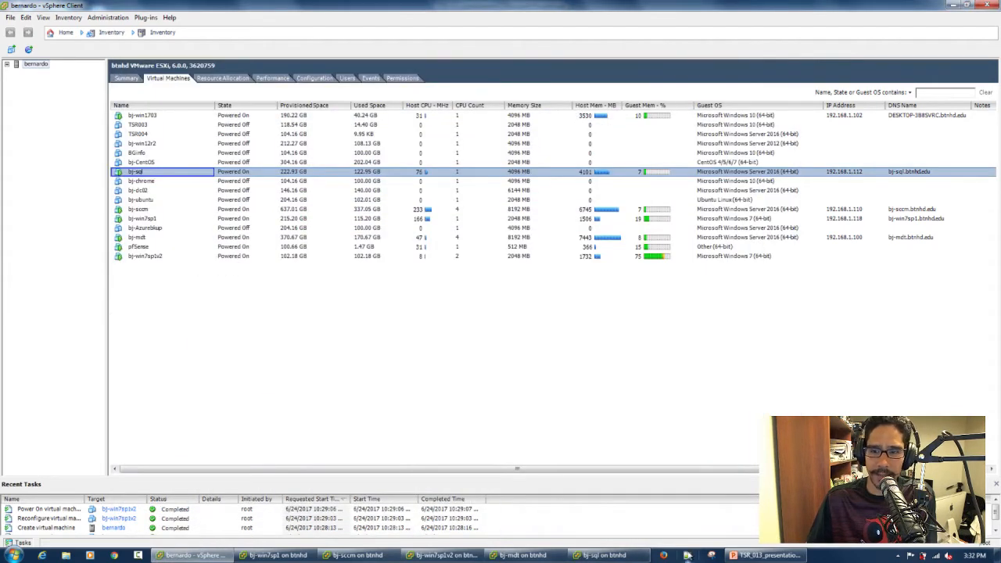
click(594, 555)
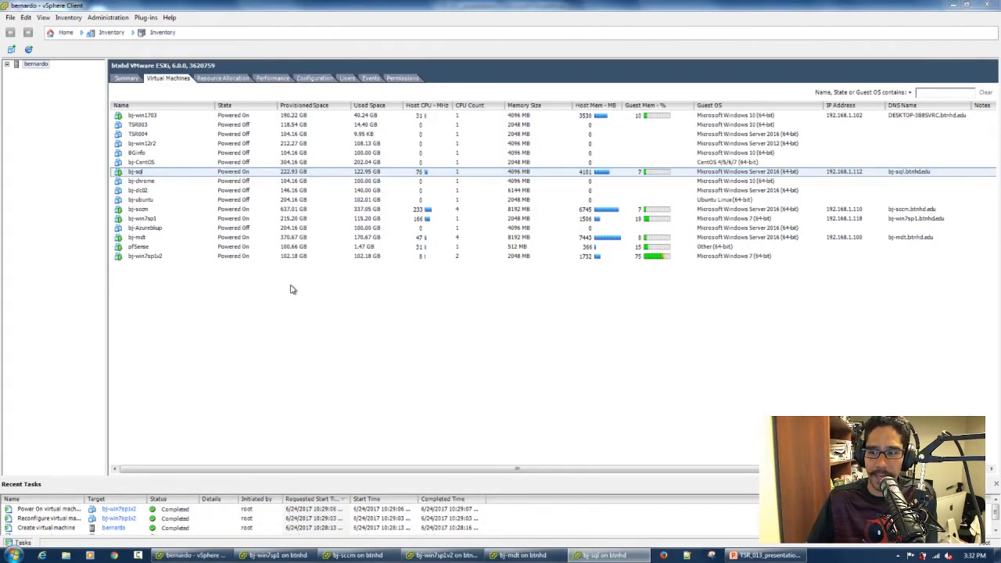
click(601, 555)
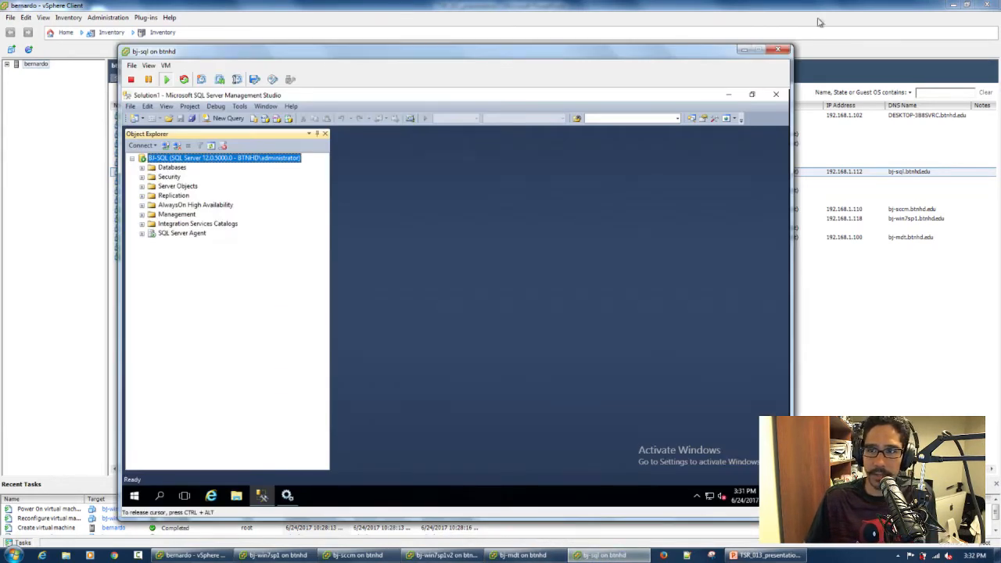
click(743, 50)
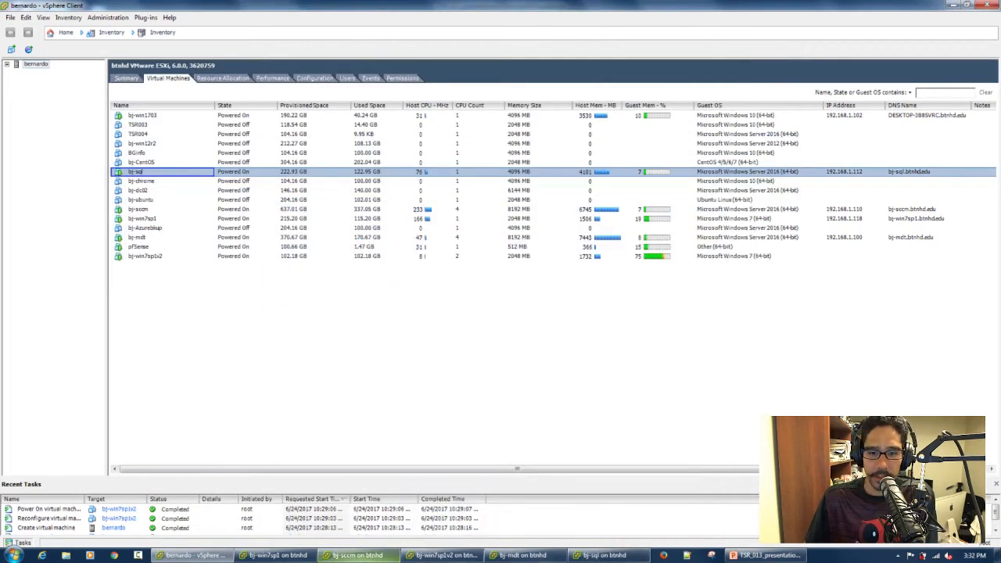
Check the bj-sccm console, then reset the bj-win7sp1 virtual machine and close its console window.
click(358, 555)
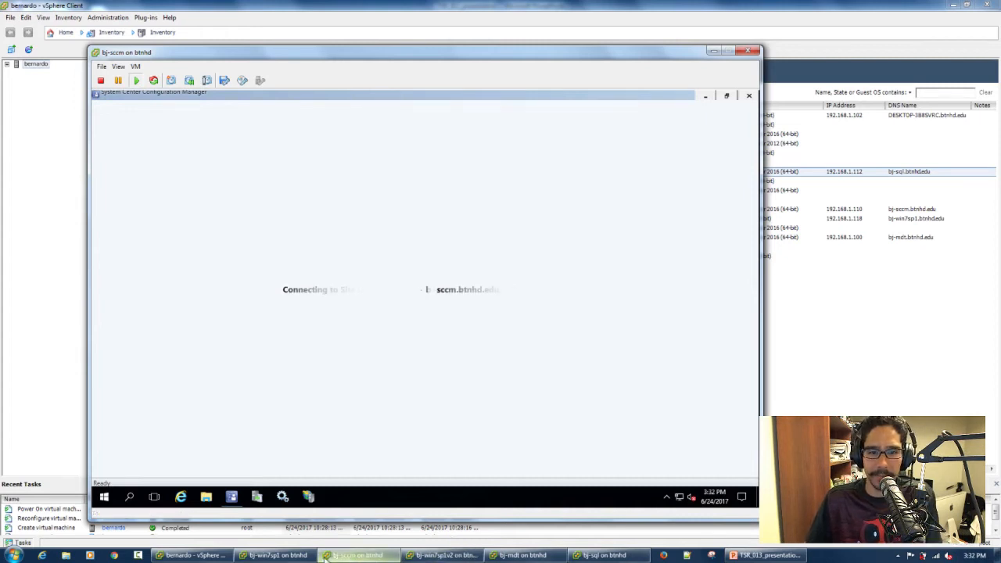
click(276, 555)
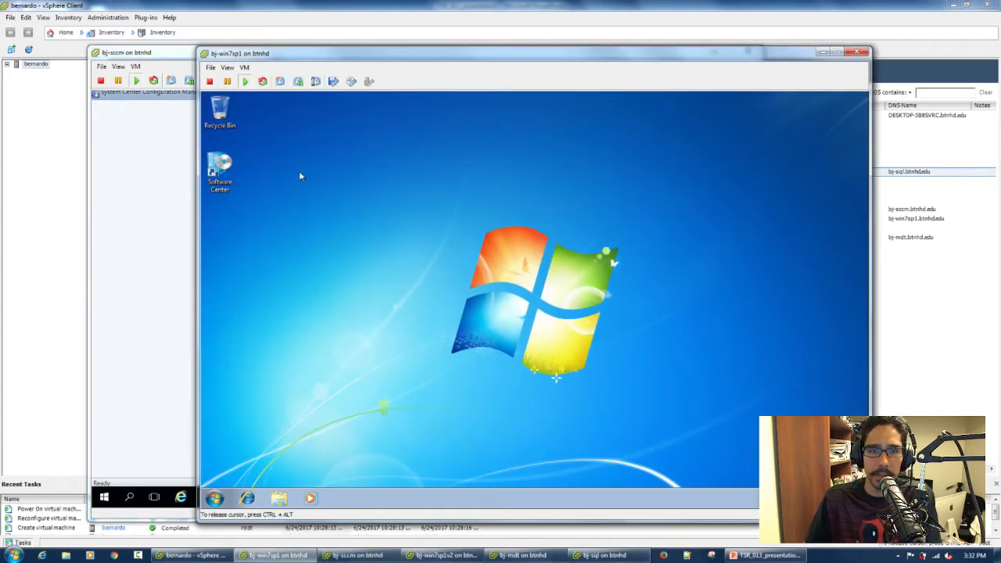
click(246, 68)
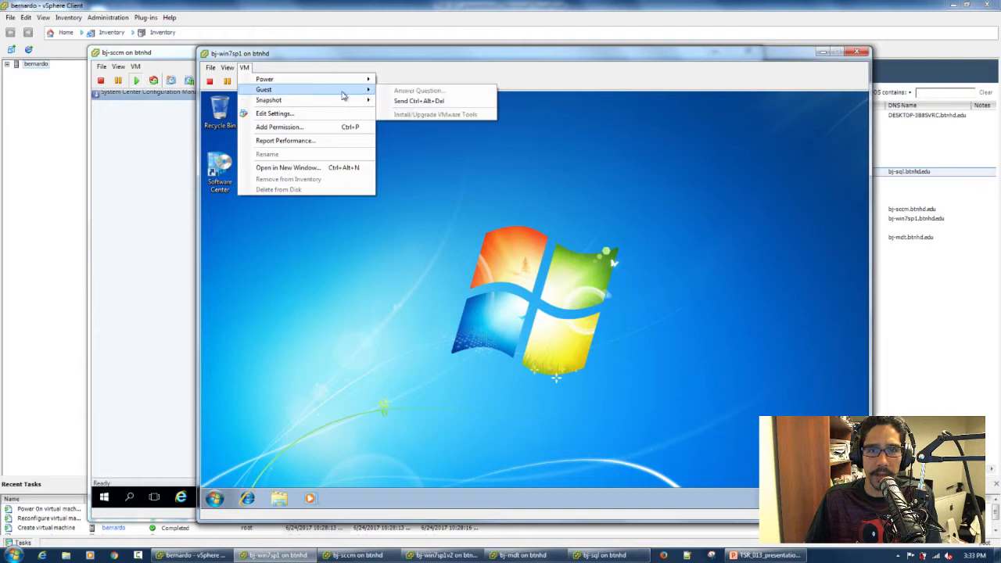
mouse_move(316, 83)
click(404, 112)
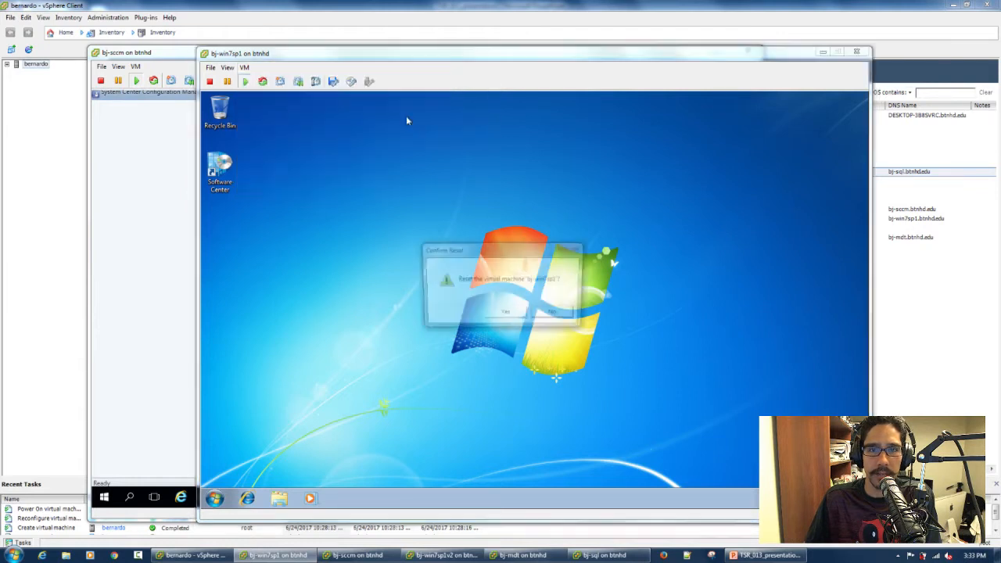
click(504, 314)
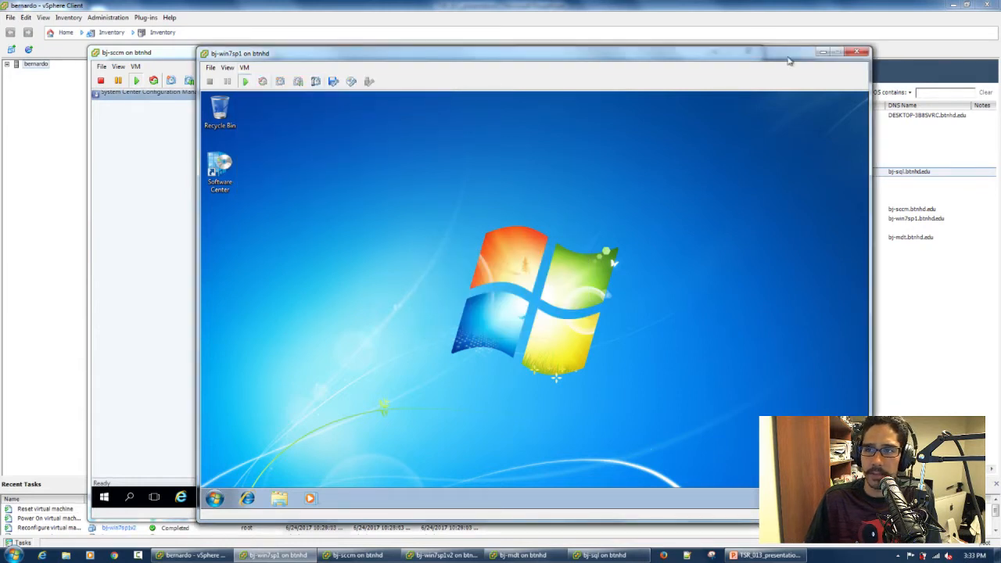
click(857, 53)
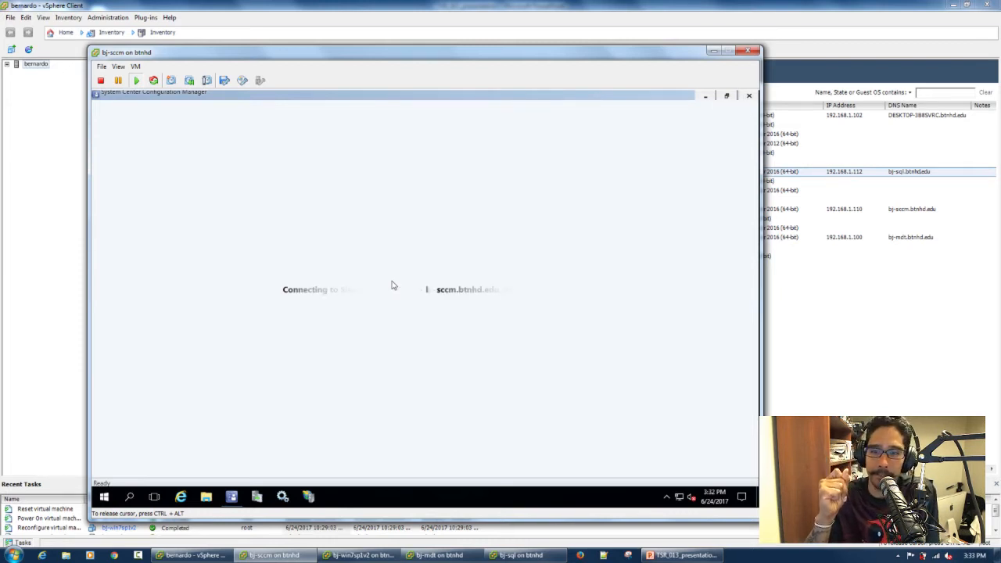
Close the Configuration Manager console on bj-sccm and restart the server from its security screen.
click(748, 96)
key(ctrl+alt)
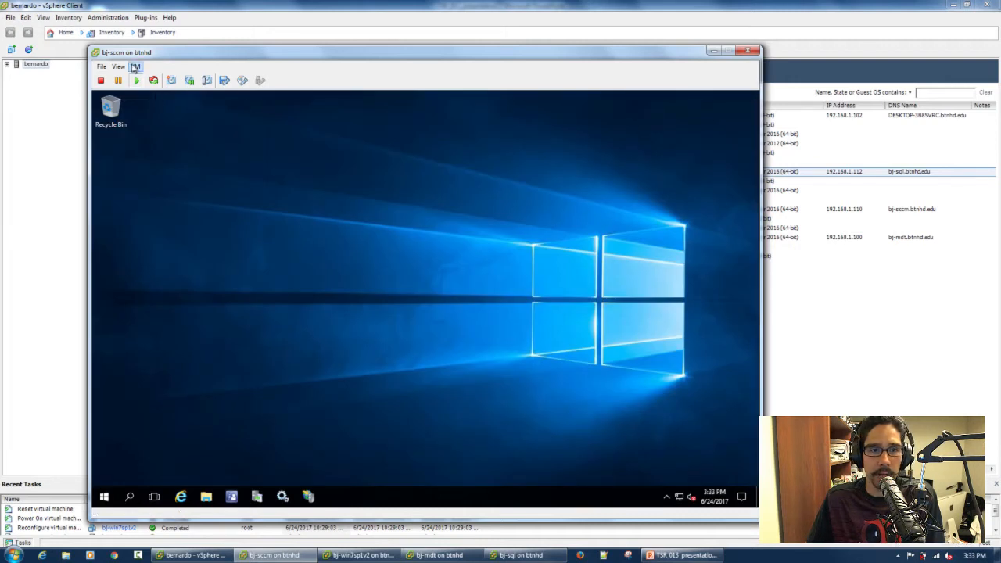
click(135, 67)
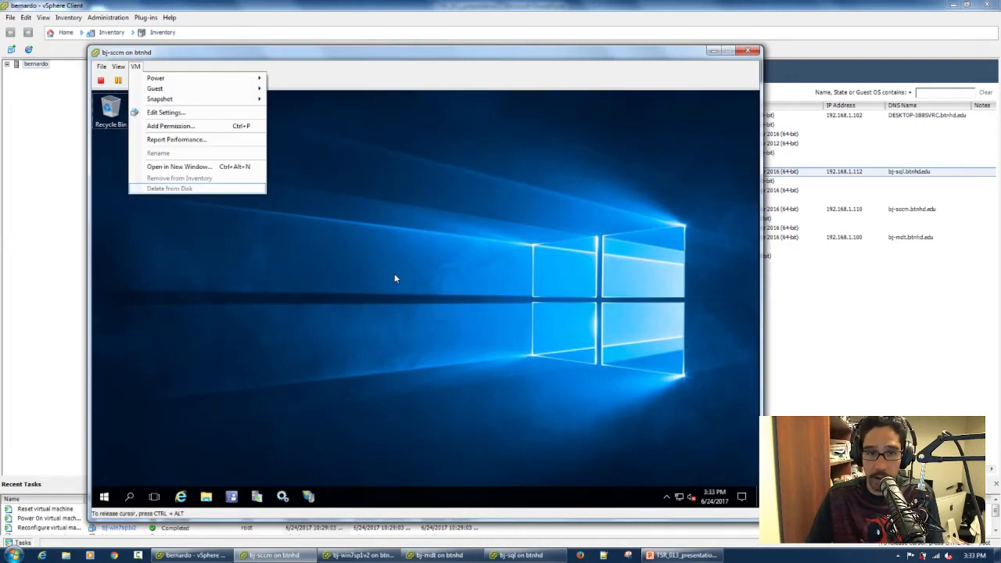
key(ctrl+alt+Insert)
click(733, 488)
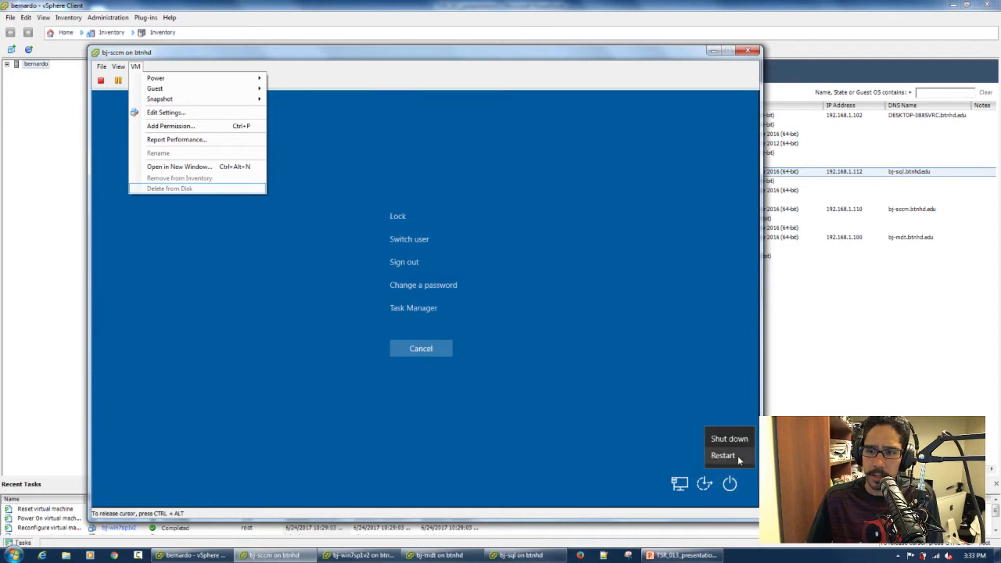
click(734, 457)
click(731, 455)
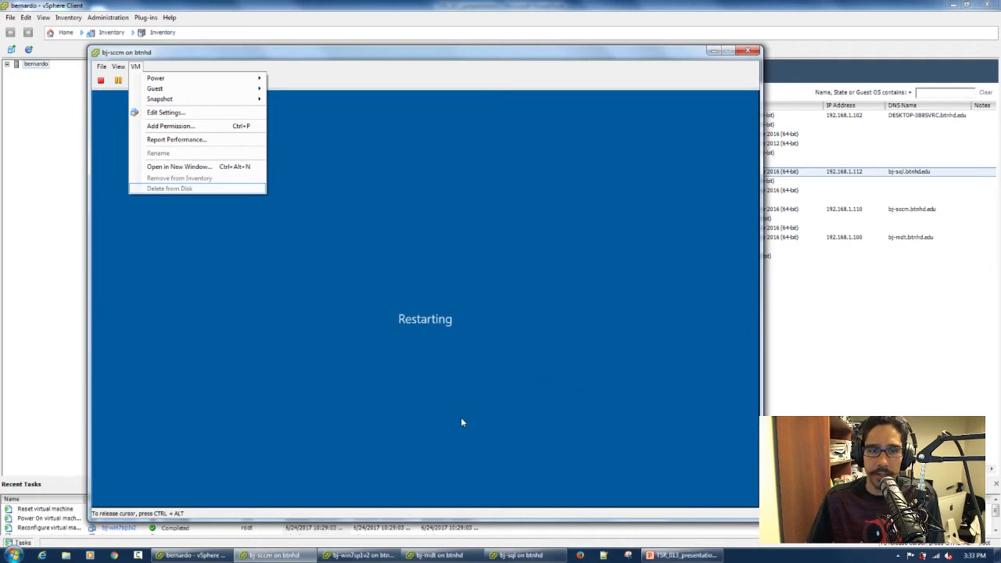
click(313, 90)
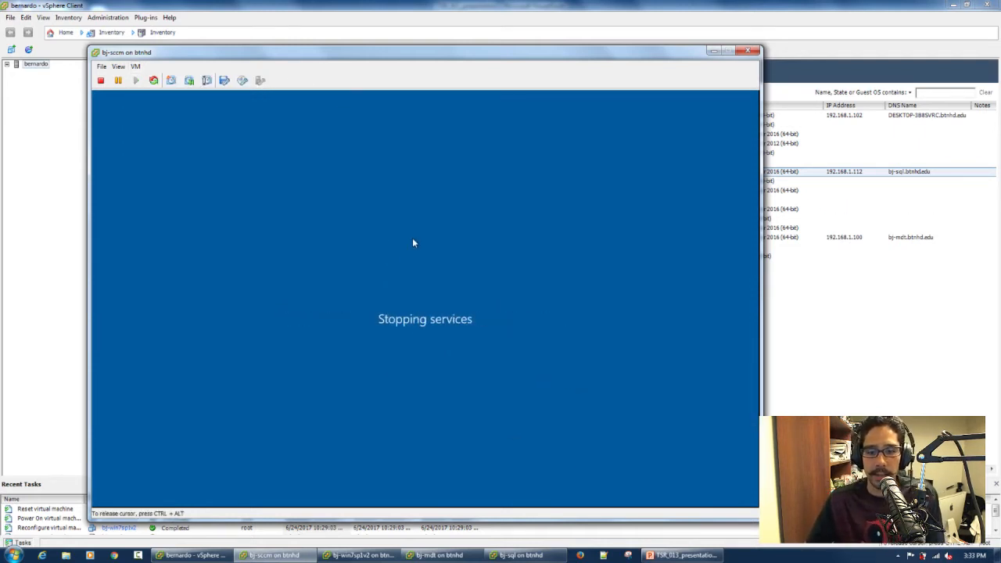
Check the Windows 7 installation screen on bj-win7sp1v2, minimize it and close the bj-sccm console window.
click(372, 557)
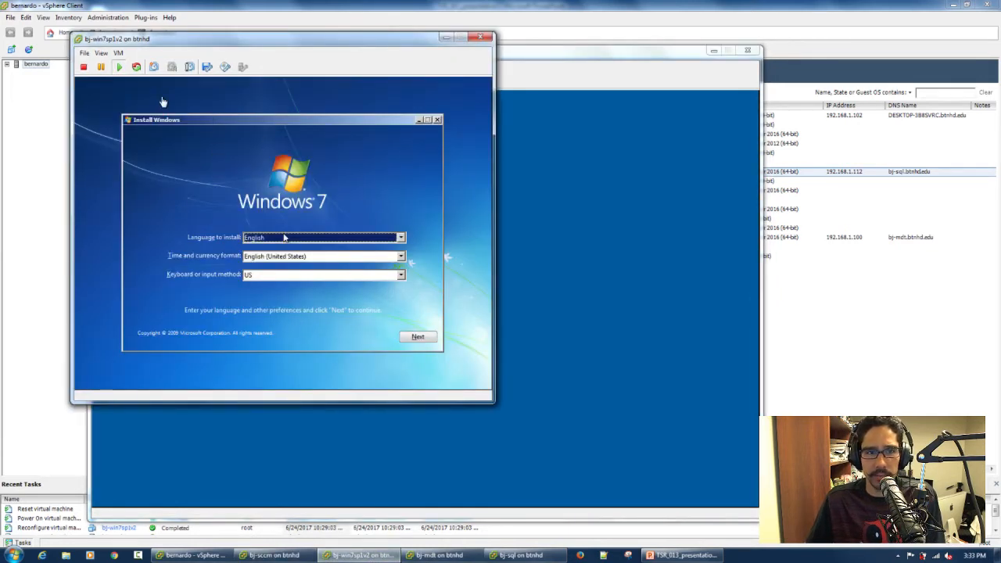
click(445, 38)
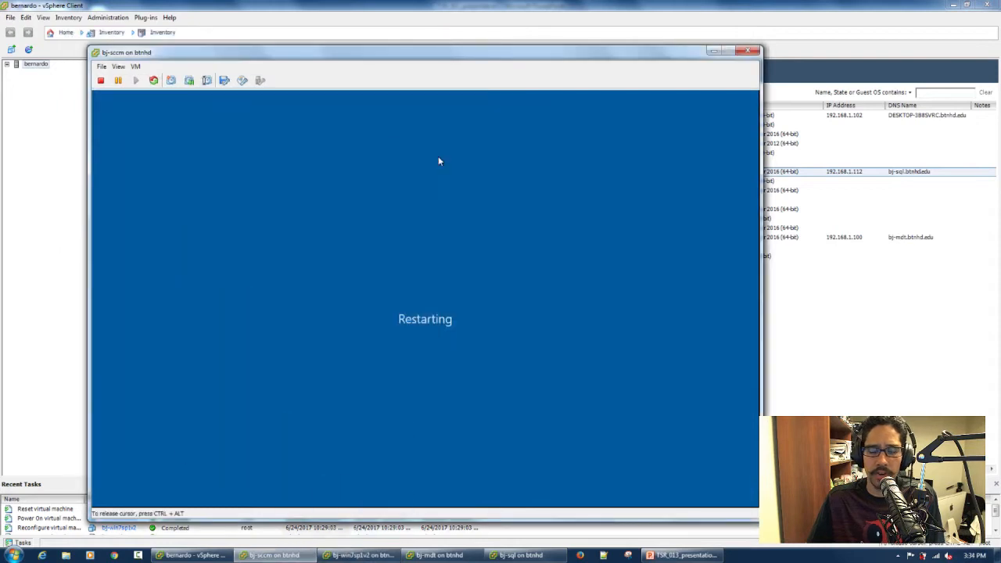
click(751, 53)
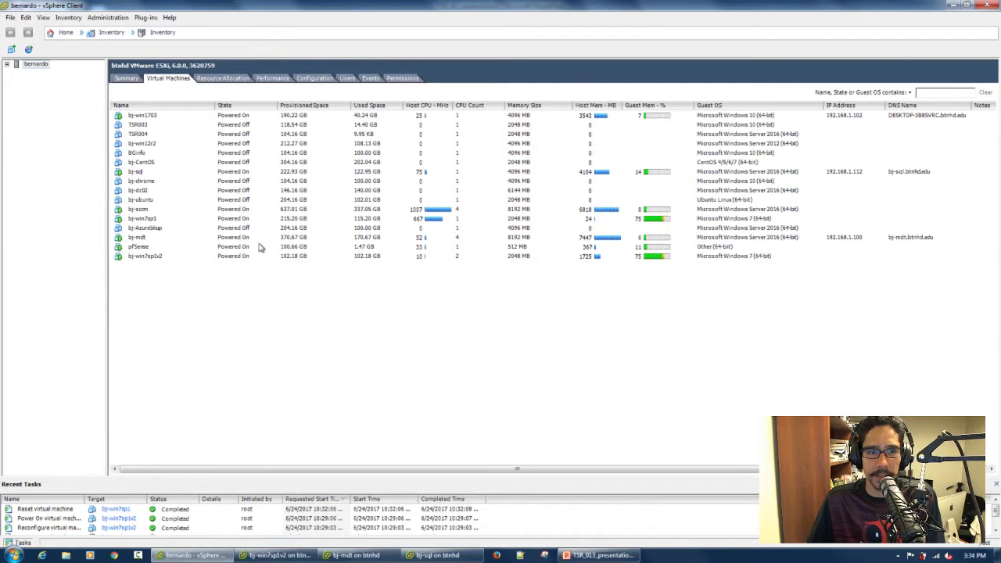
Open the bj-win7sp1 console from the virtual machine list to check its reboot, and minimize it.
click(157, 219)
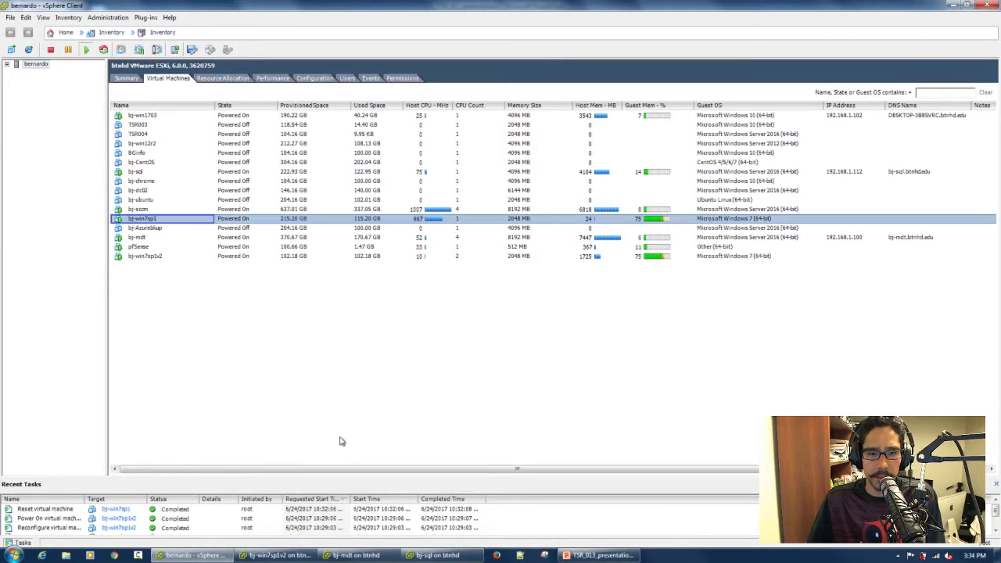
right_click(244, 341)
click(297, 363)
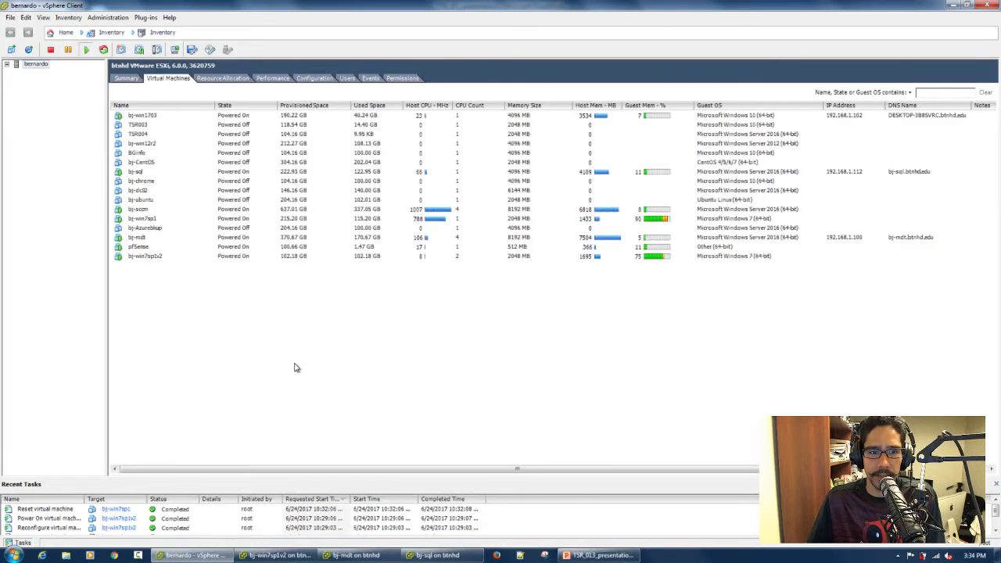
click(154, 221)
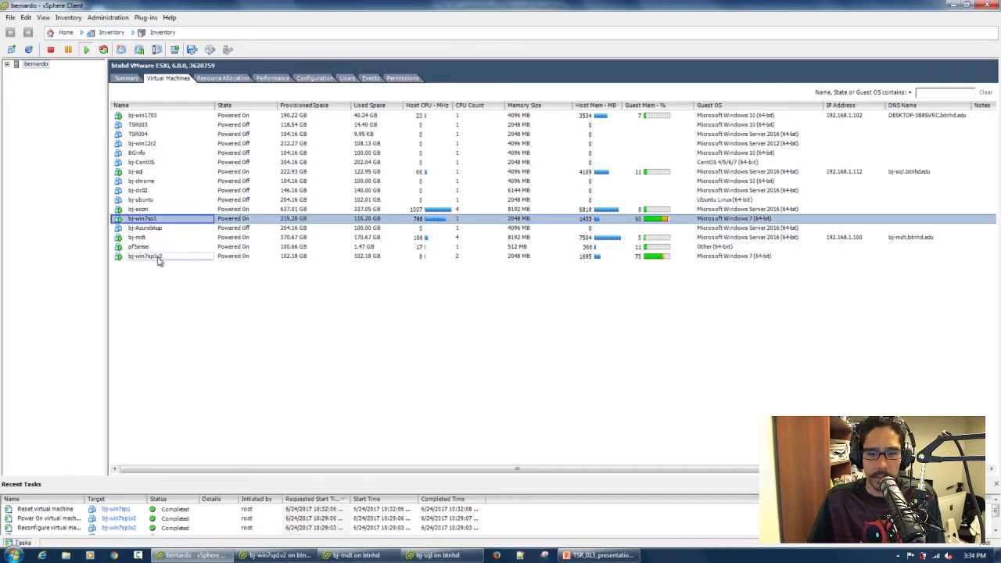
right_click(152, 221)
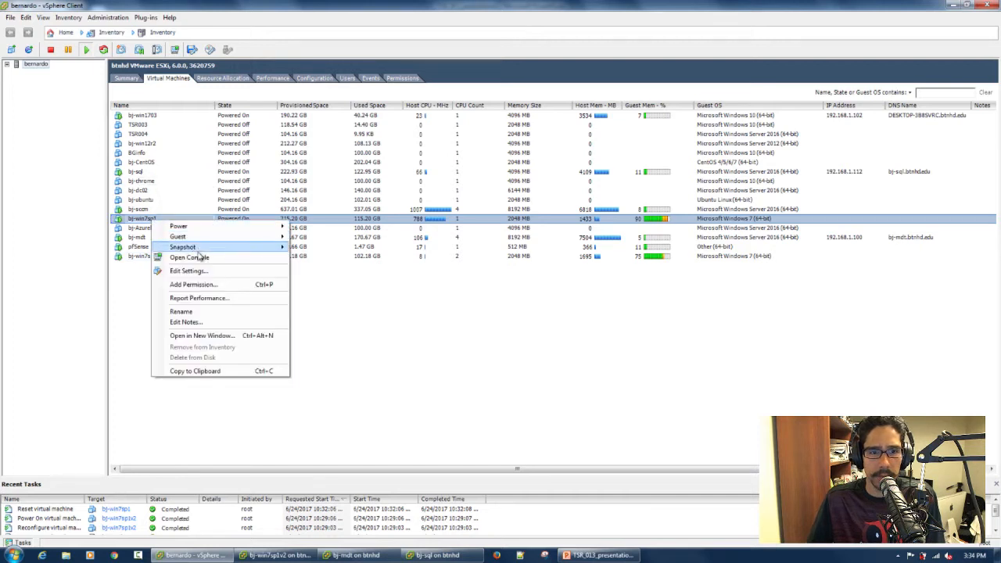
click(197, 259)
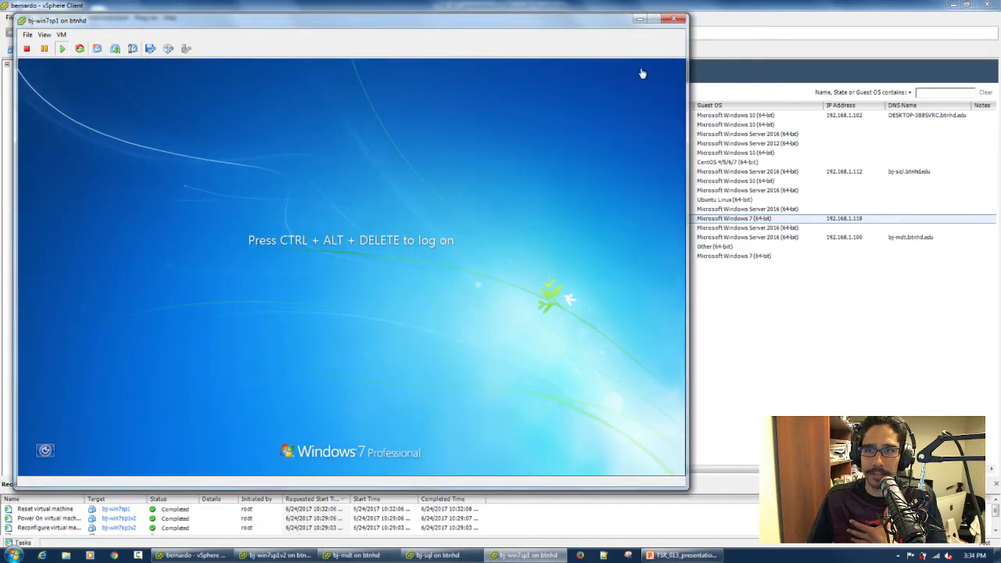
click(638, 22)
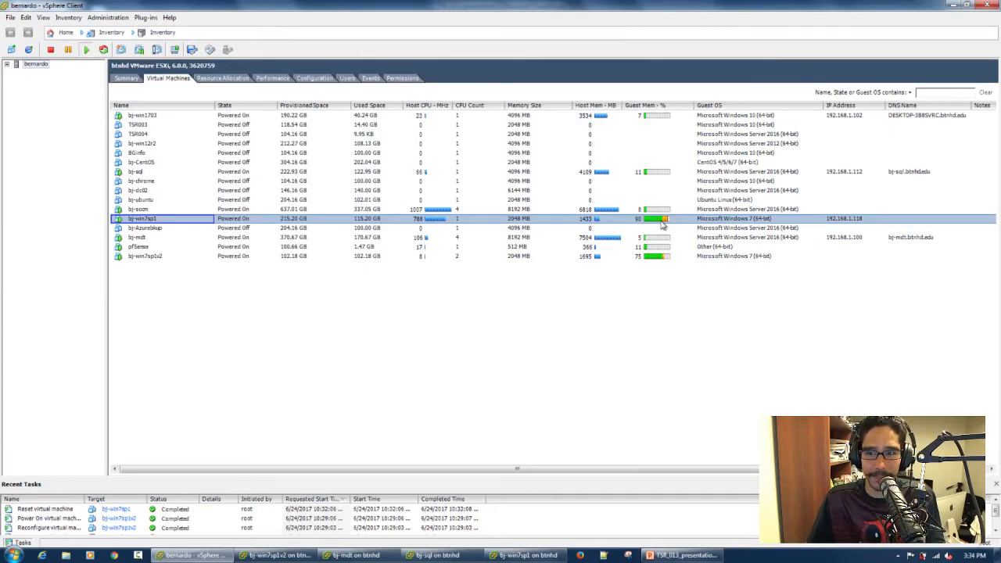
Open the bj-sccm console from the virtual machine list and move its window slightly higher.
click(263, 303)
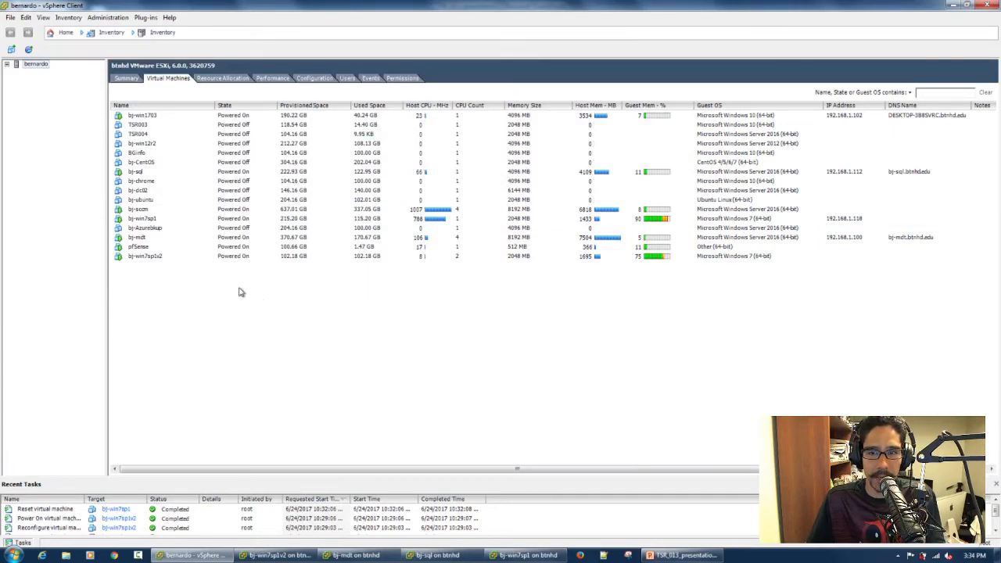
click(154, 258)
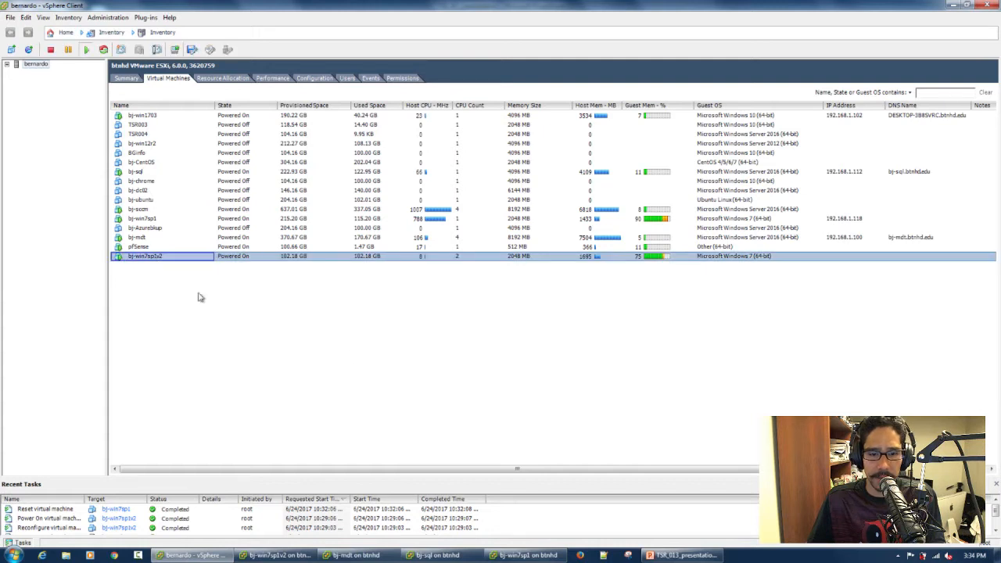
click(144, 210)
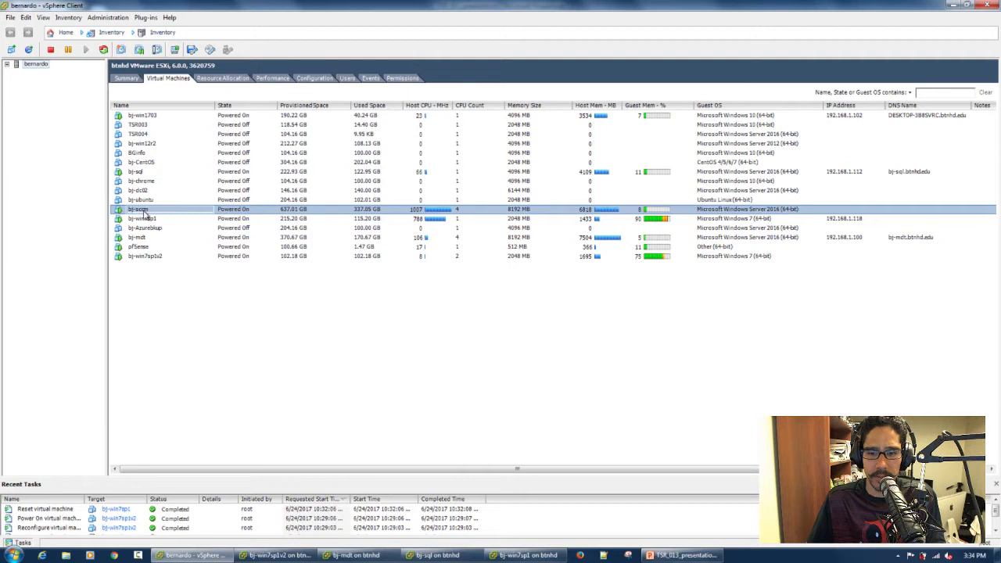
right_click(159, 209)
click(199, 249)
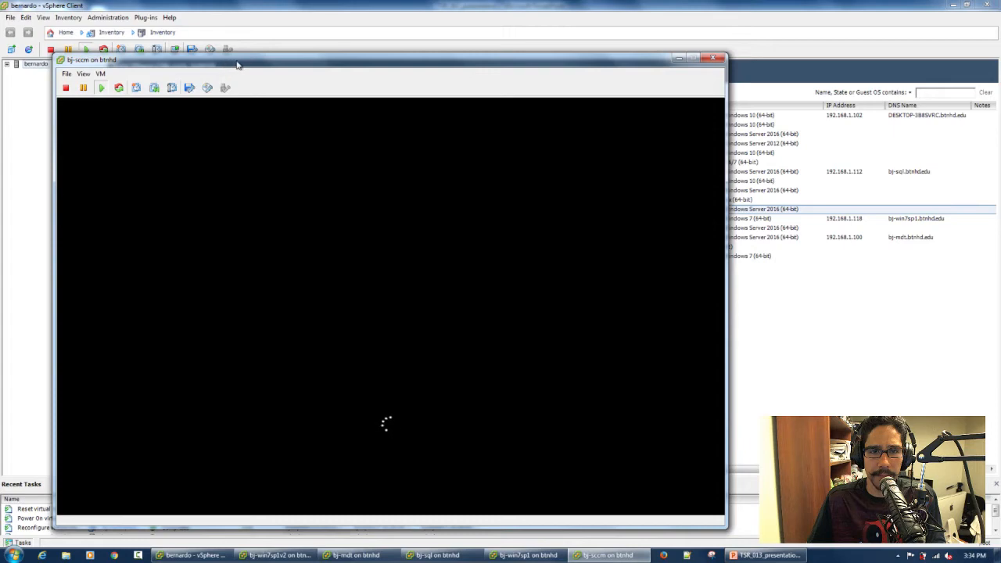
drag(236, 60, 234, 31)
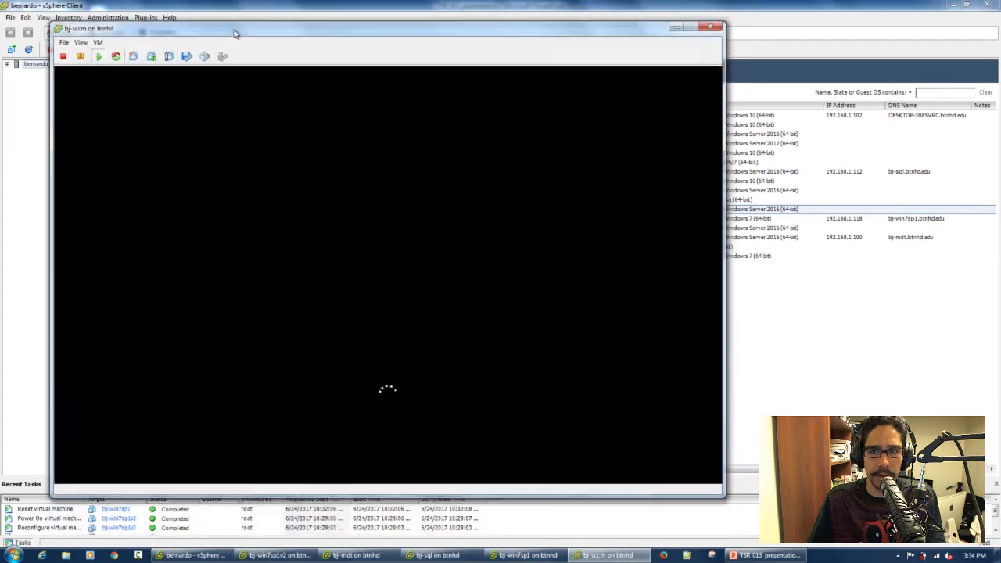
Switch to TSR_013_presentation in PowerPoint and present from the Include Updates slide through to the task sequence Summary slide.
click(748, 555)
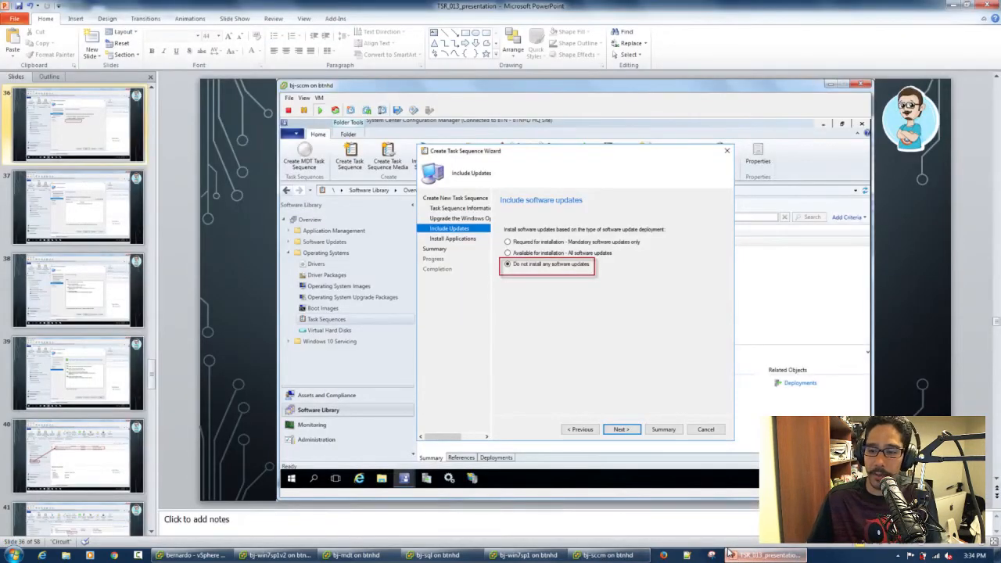
click(893, 544)
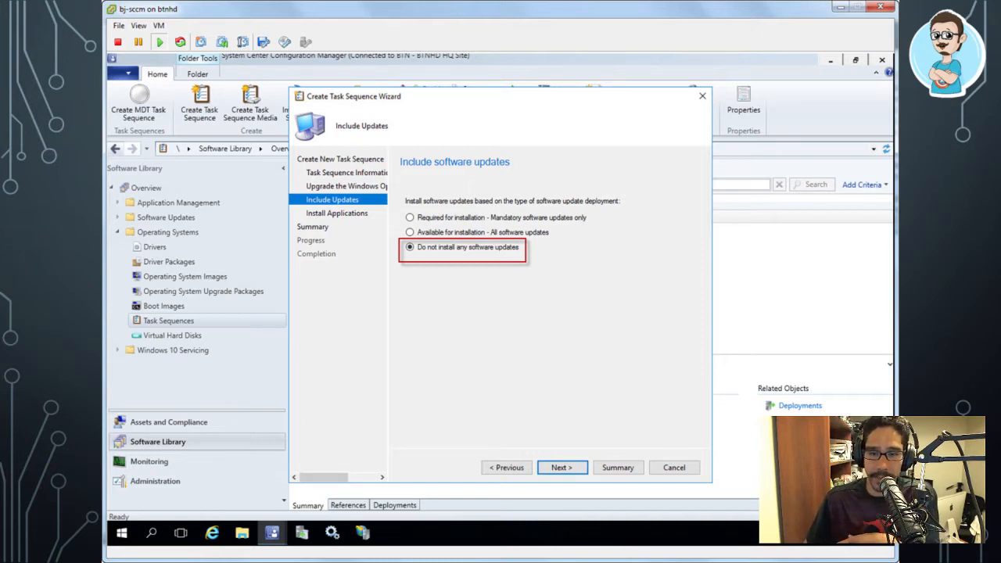
key(Right)
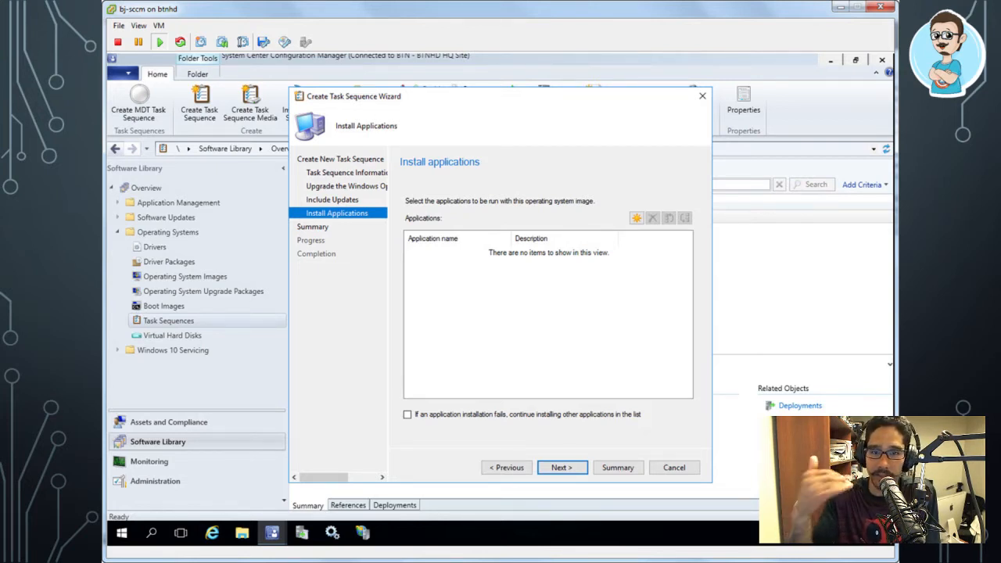
key(Return)
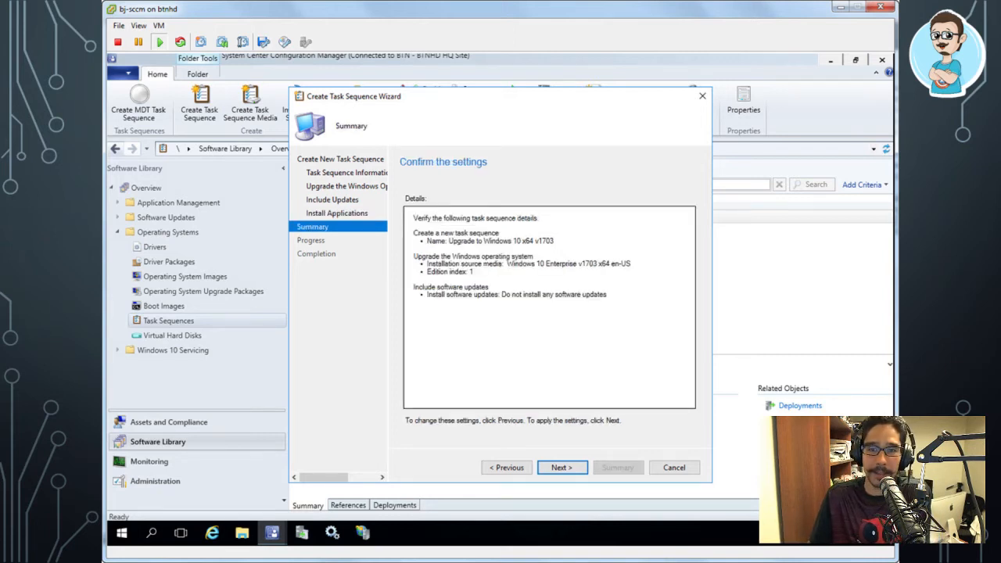
Present the slides from the task sequence wizard's Completion page through editing the upgrade task sequence to its Deploy option.
key(Return)
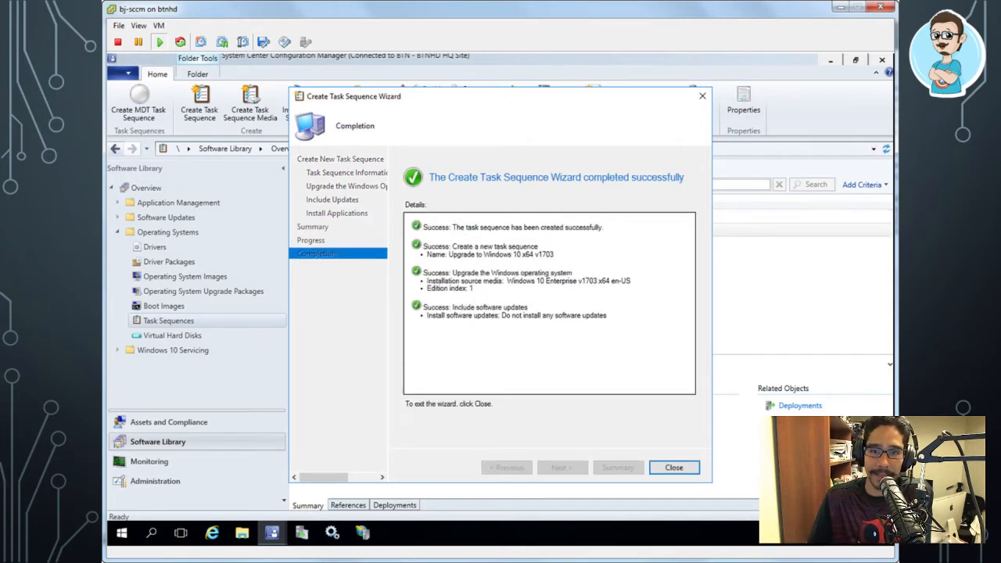
key(Return)
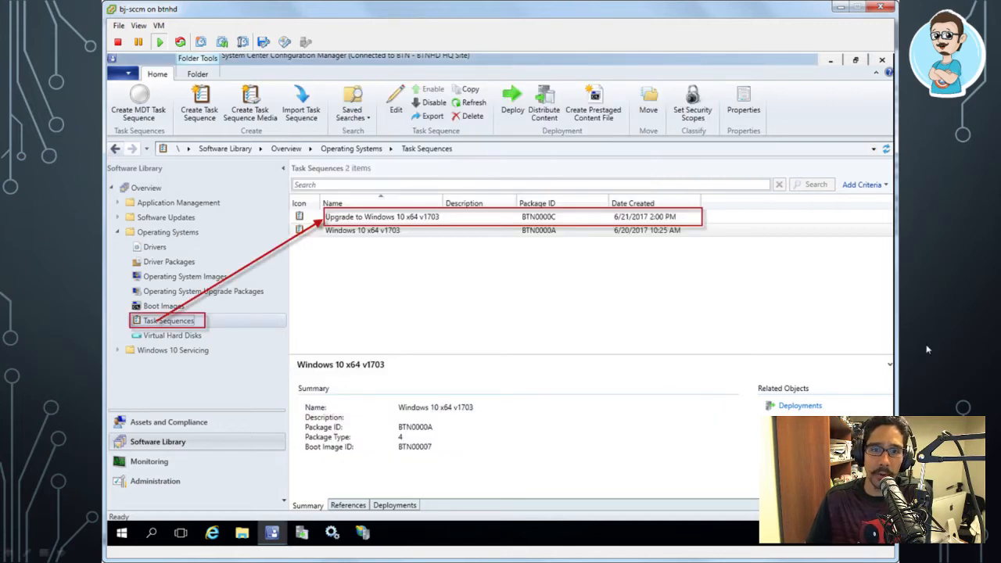
right_click(442, 226)
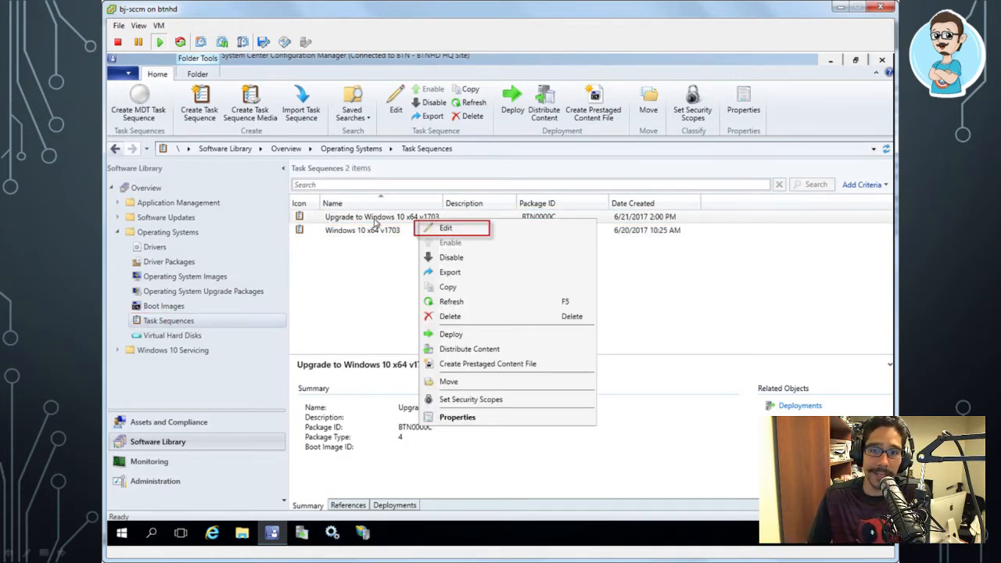
click(444, 231)
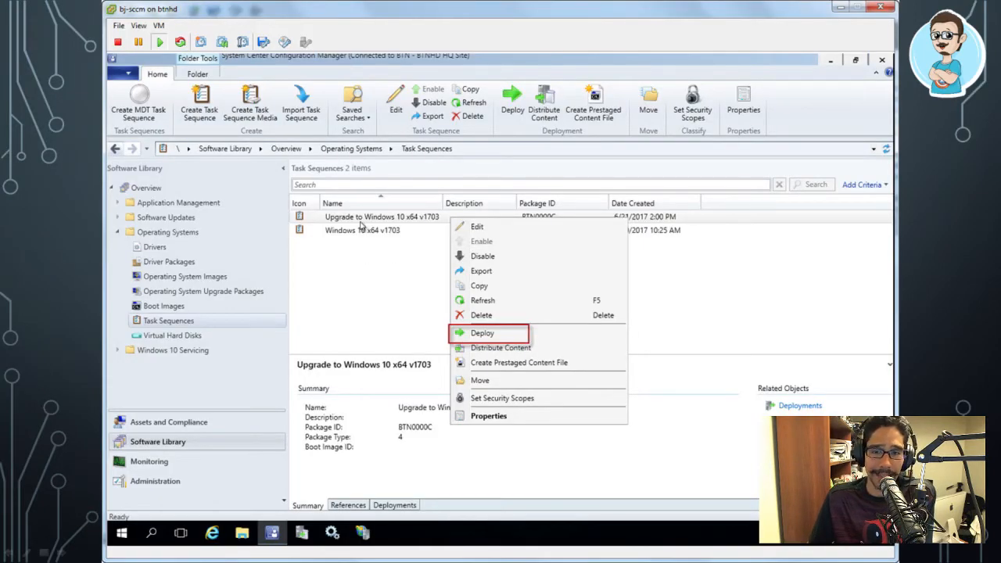
Present the Deploy Software Wizard slides from General and the All Workstations collection selection through Deployment Settings.
click(484, 333)
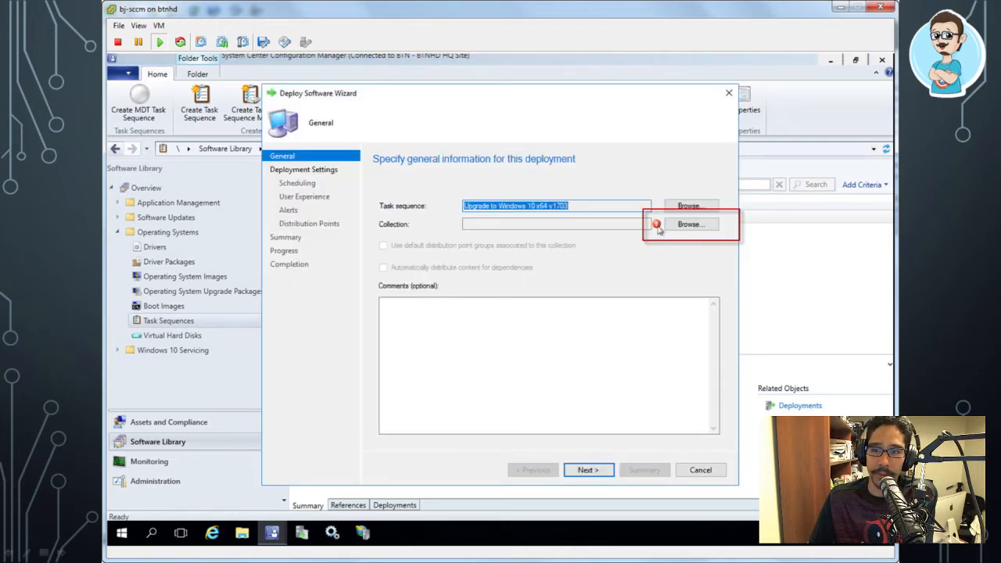
click(701, 226)
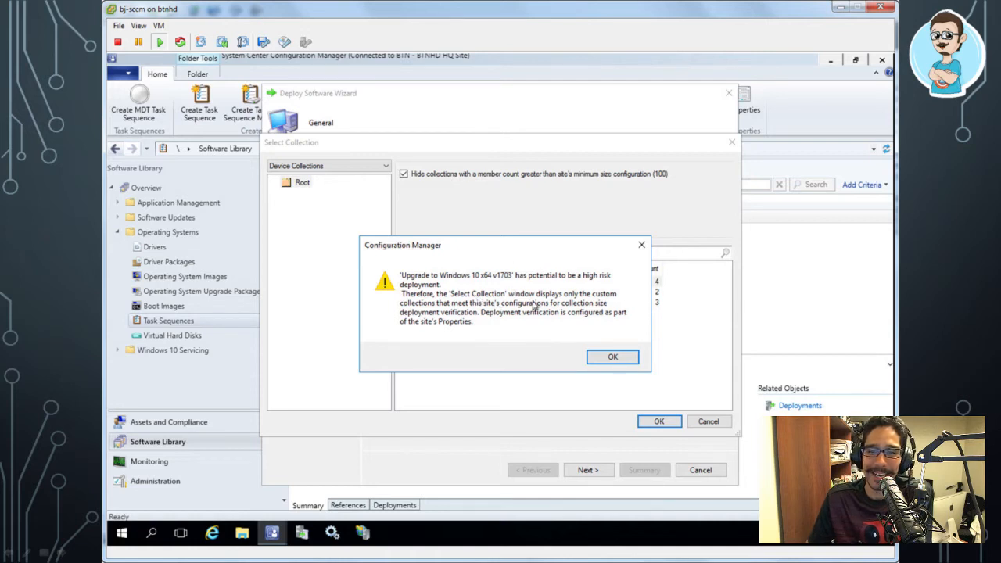
click(616, 357)
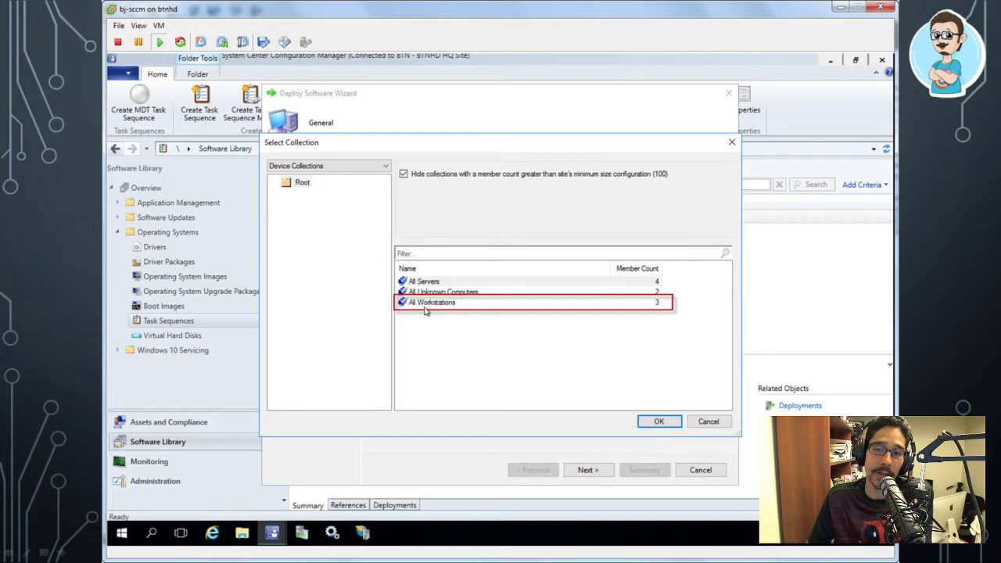
click(611, 366)
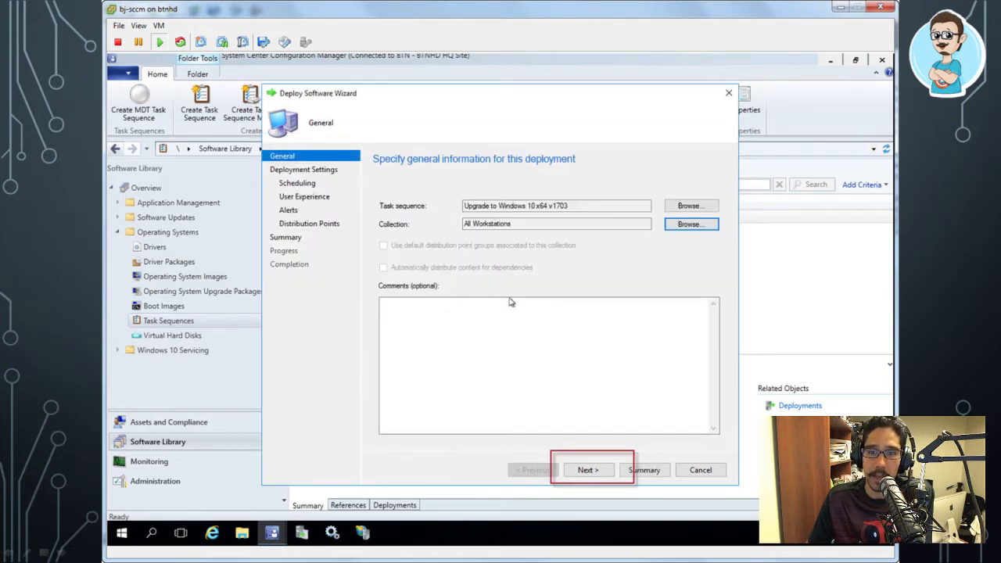
click(584, 474)
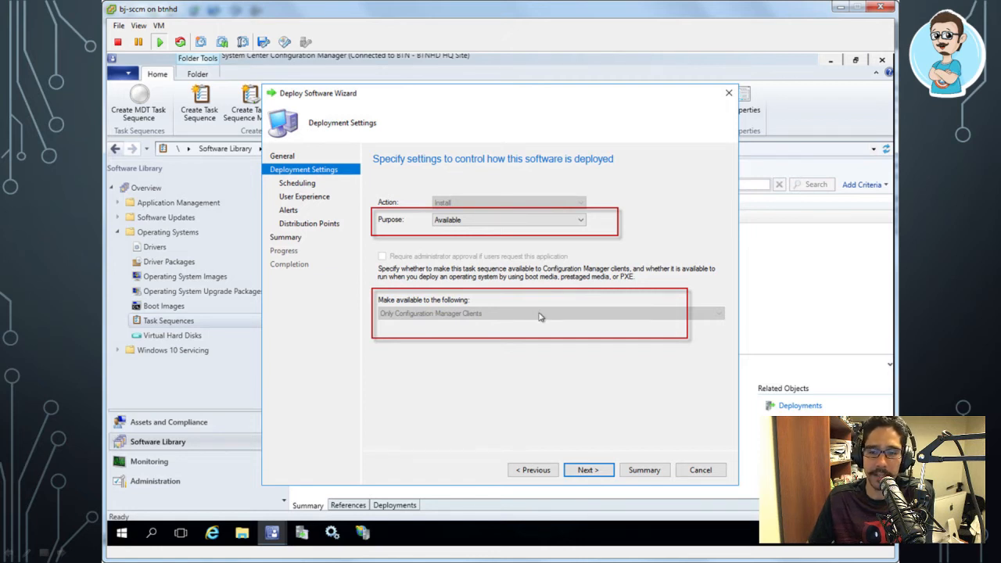
Present the remaining Deploy Software Wizard slides from Scheduling through Summary to the end of the slide show.
click(586, 469)
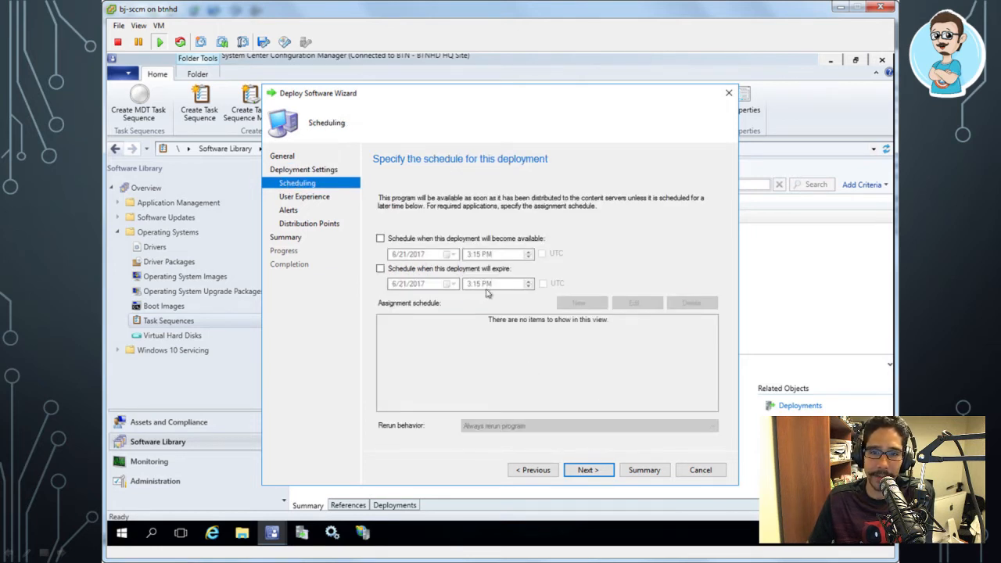
click(589, 470)
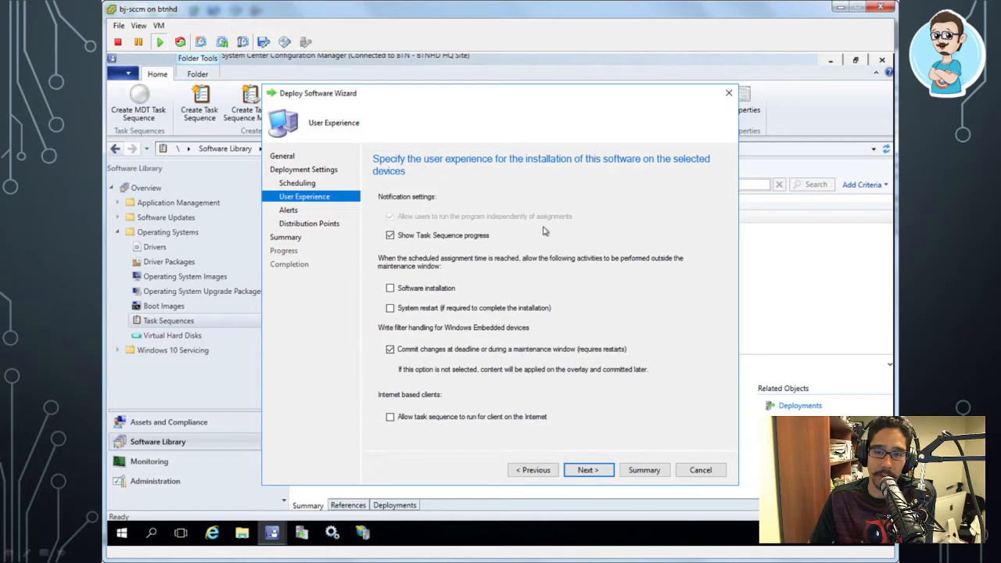
click(609, 469)
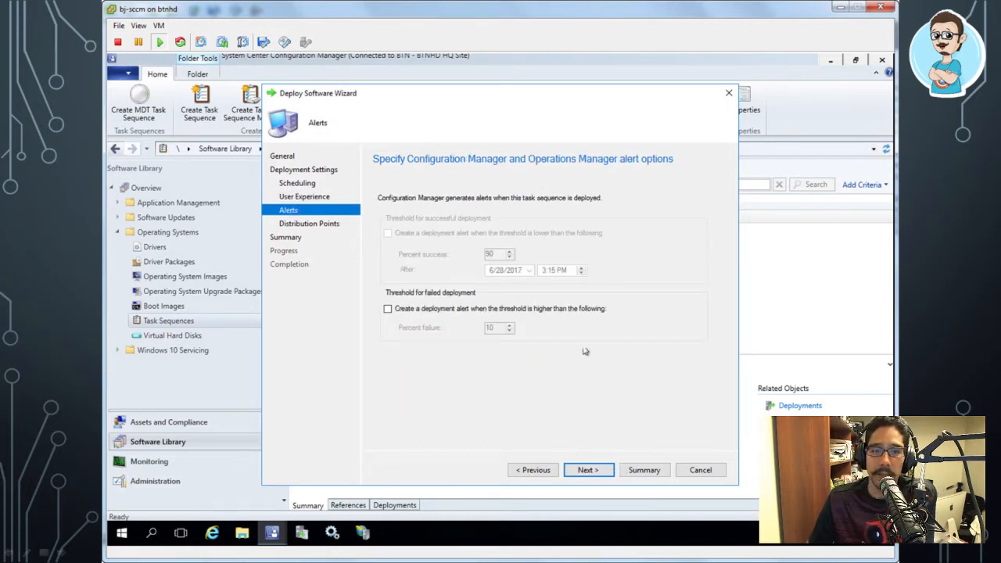
click(596, 469)
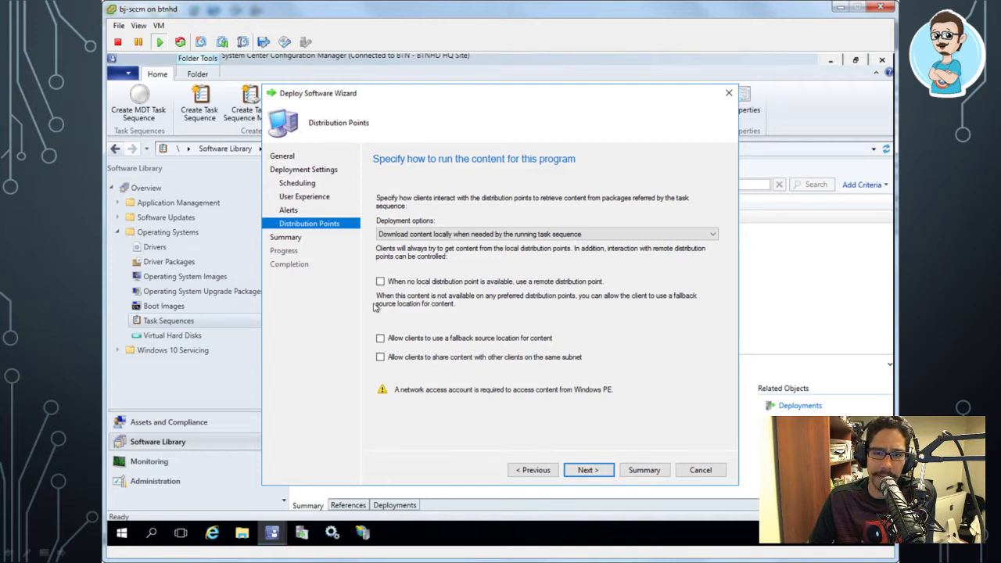
click(579, 469)
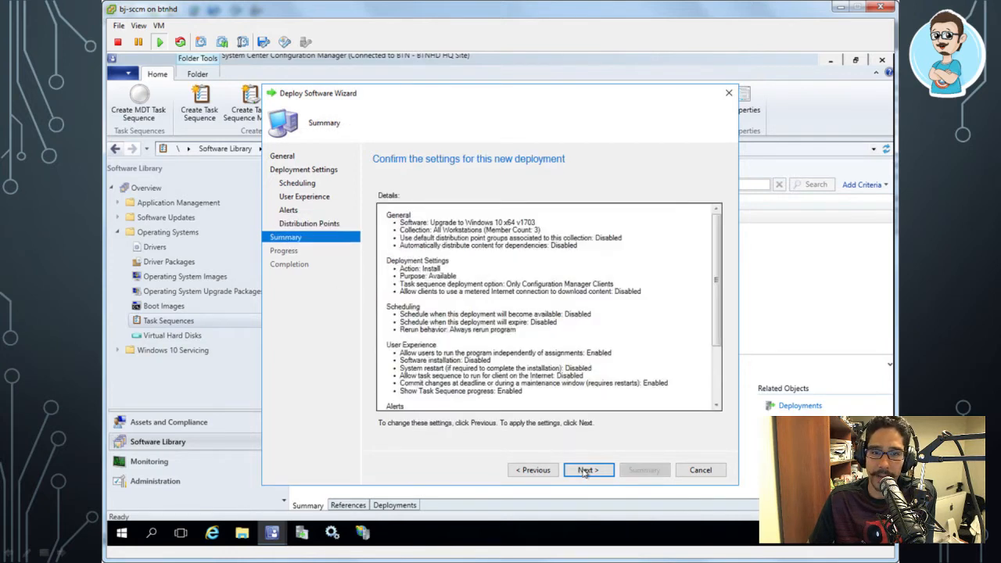
click(571, 472)
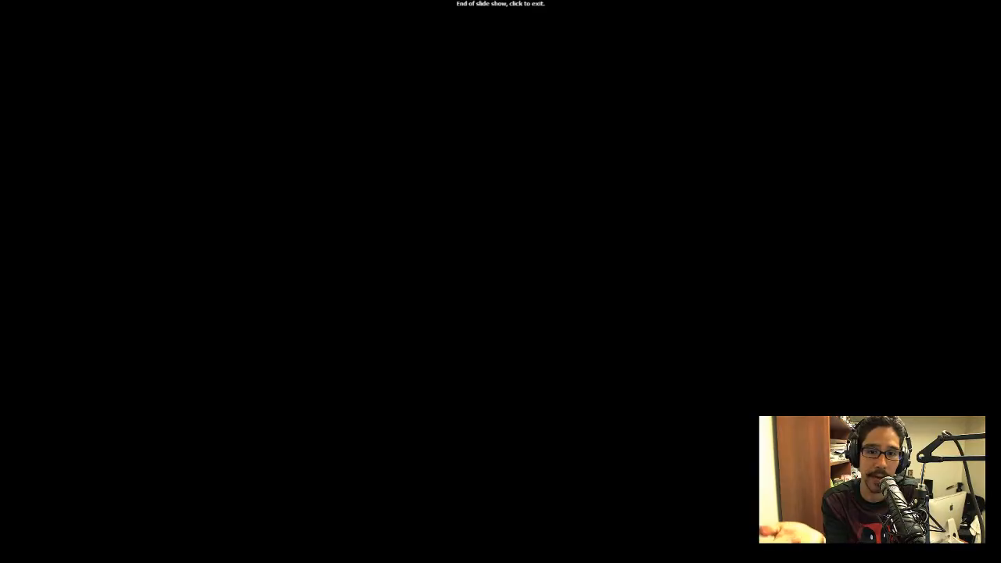
Exit the slide show and close TSR_013_presentation without saving the changes.
click(500, 295)
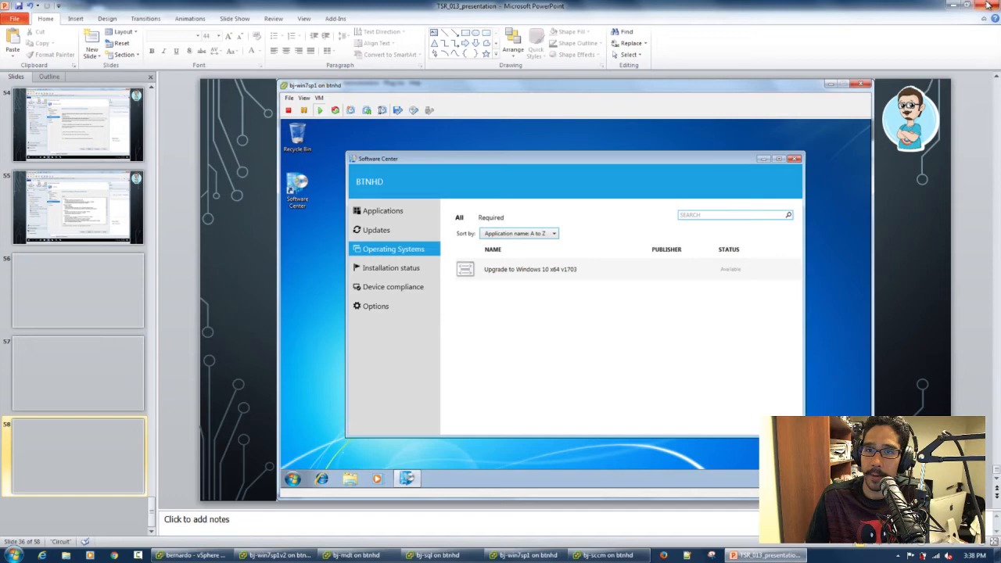
click(987, 5)
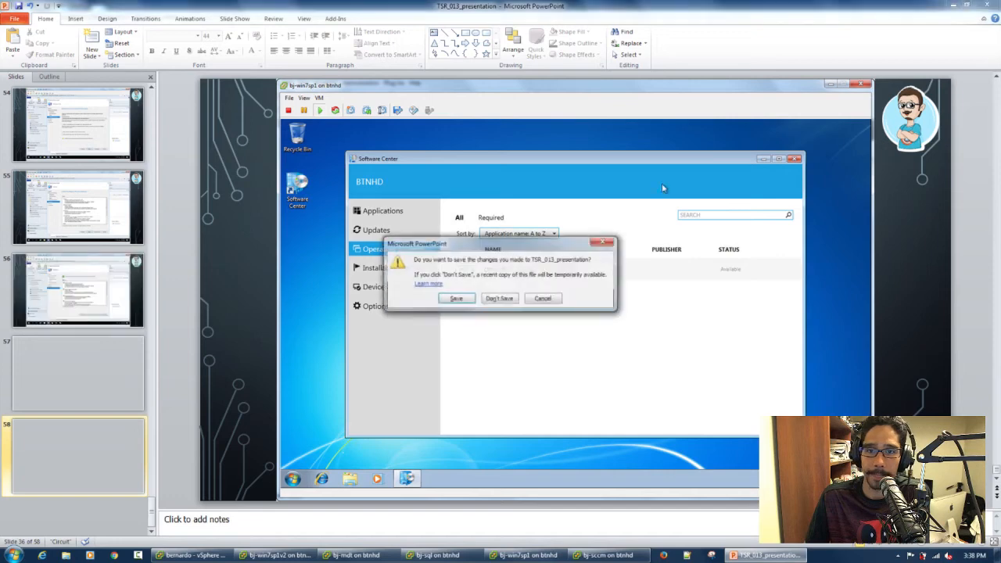
click(499, 298)
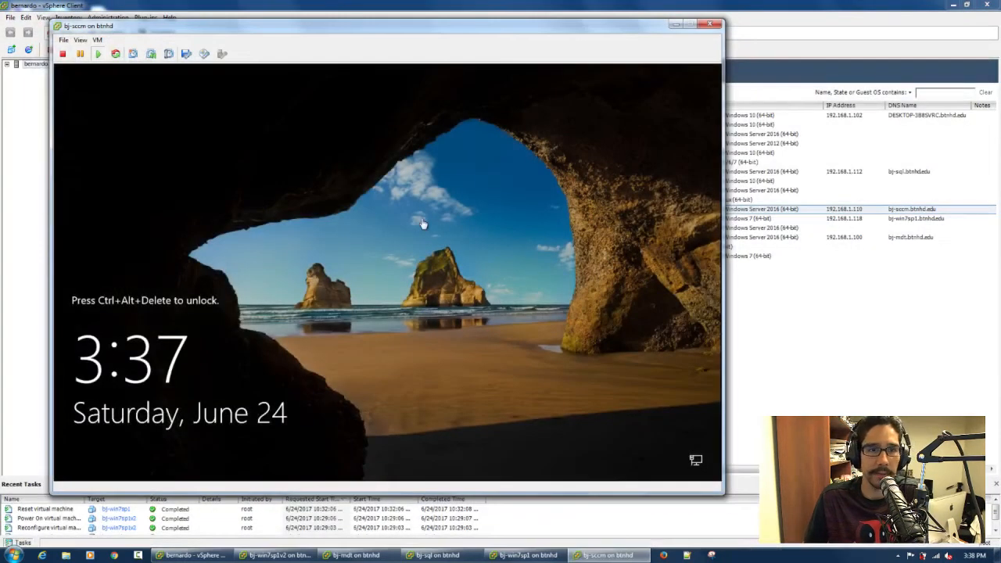
Send Ctrl+Alt+Delete to the bj-sccm guest and sign in to BTNHD\Administrator with the account password.
click(97, 39)
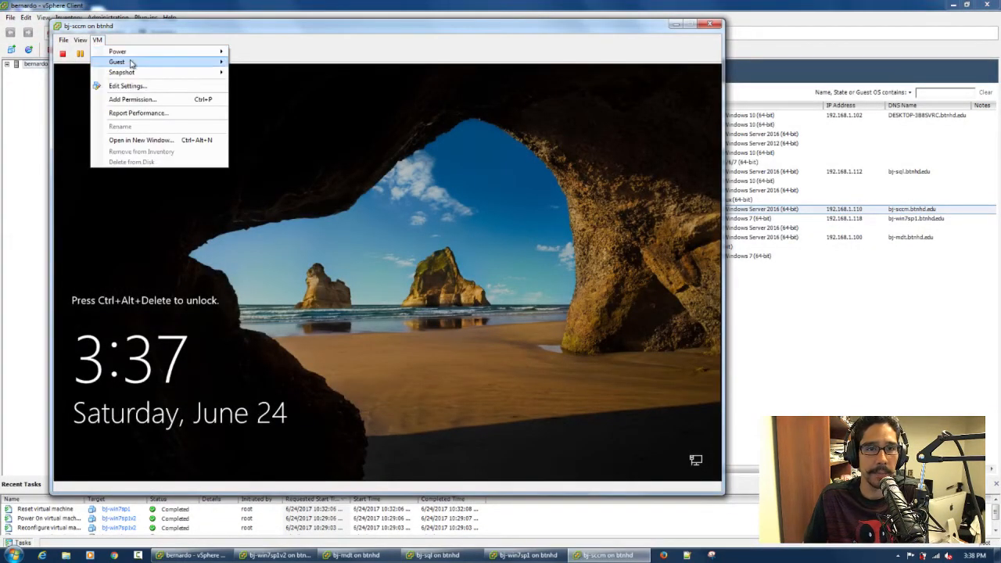
mouse_move(129, 62)
click(272, 73)
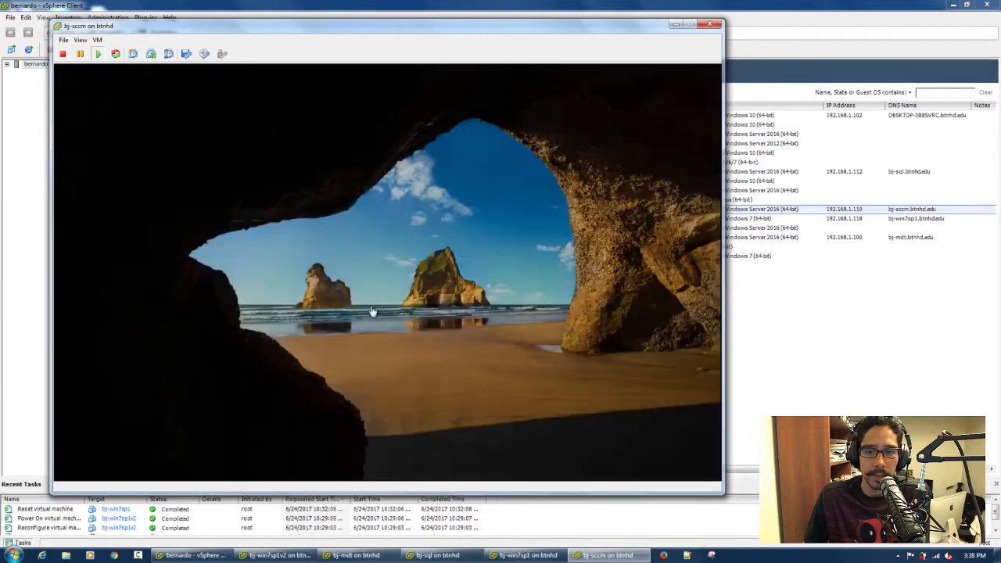
click(357, 317)
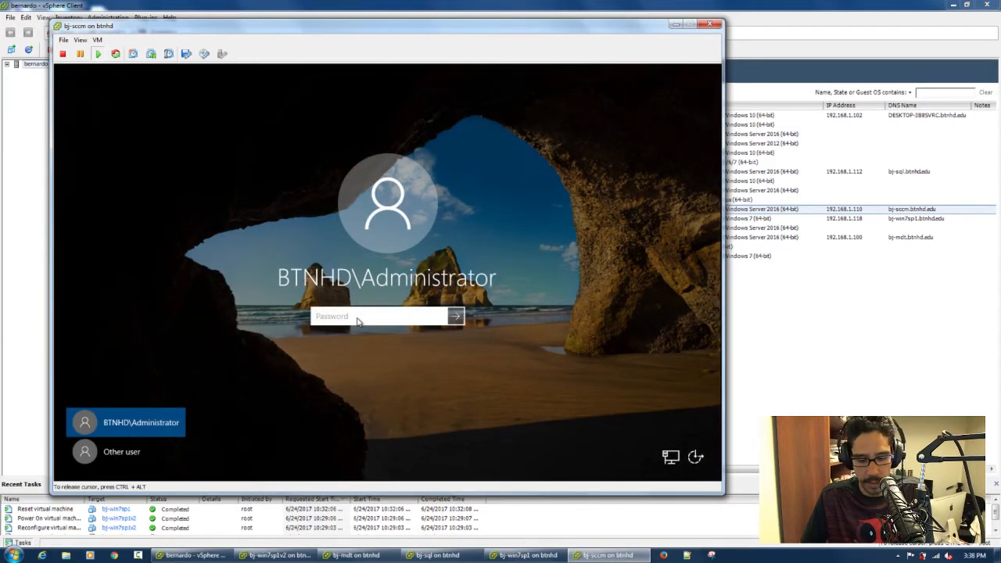
text(P)
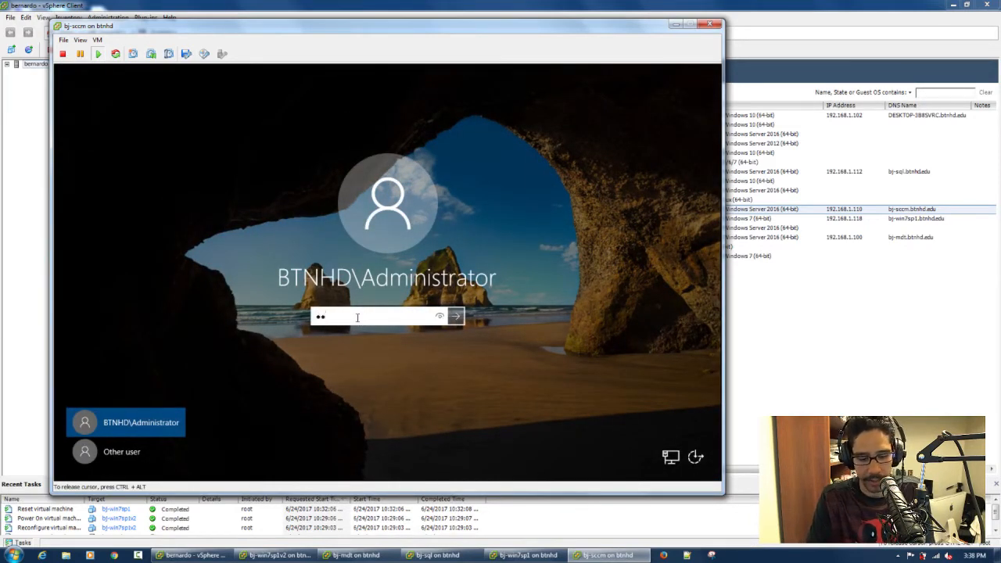
key(Return)
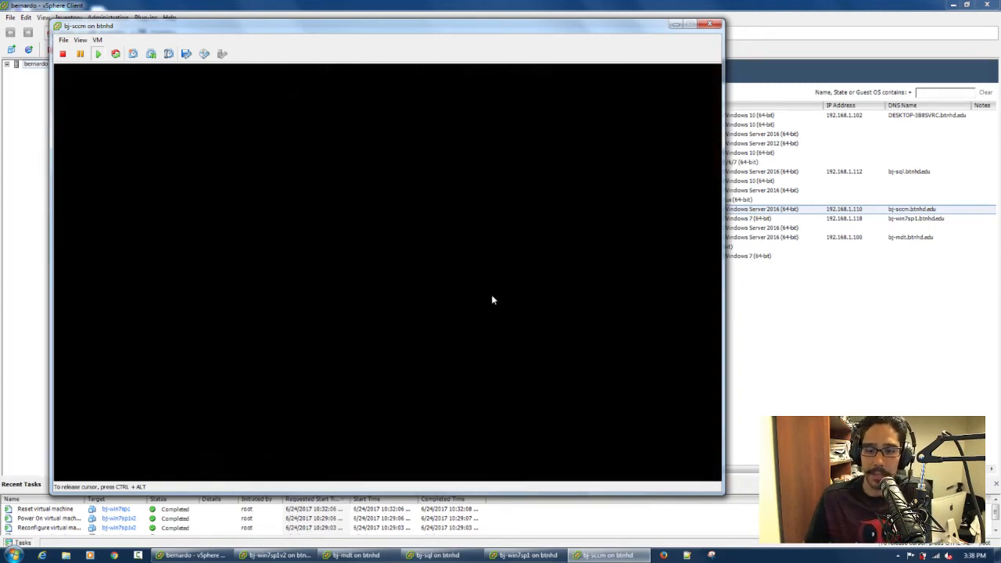
Refresh the virtual machine list in vSphere Client and examine the guest memory usage of bj-sccm and bj-win7sp1.
mouse_move(528, 557)
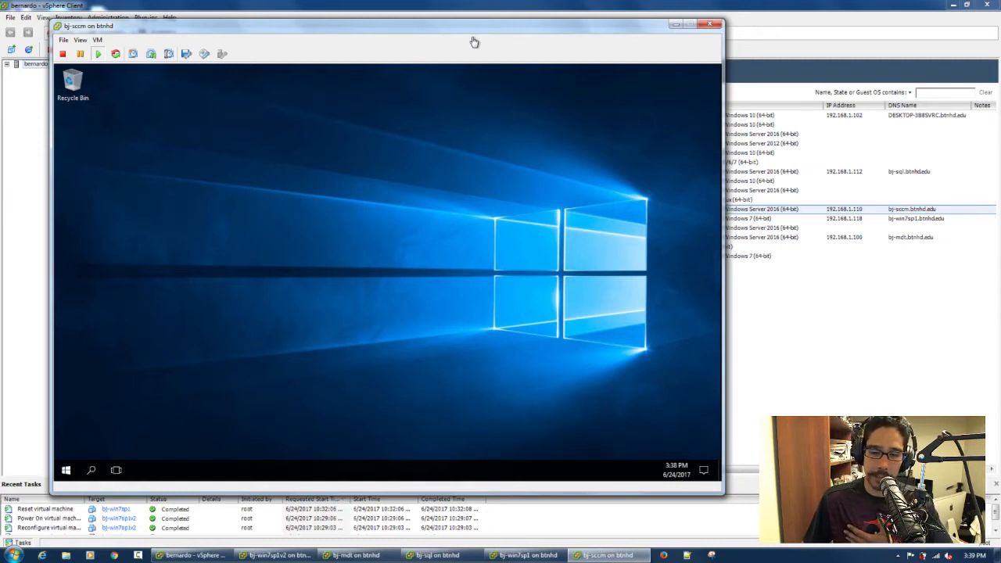
click(453, 147)
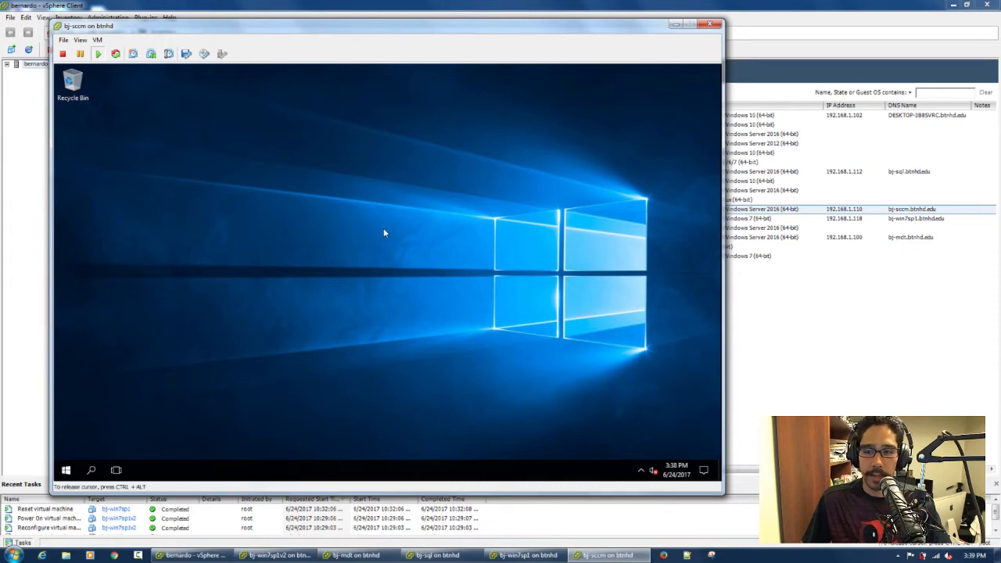
click(800, 380)
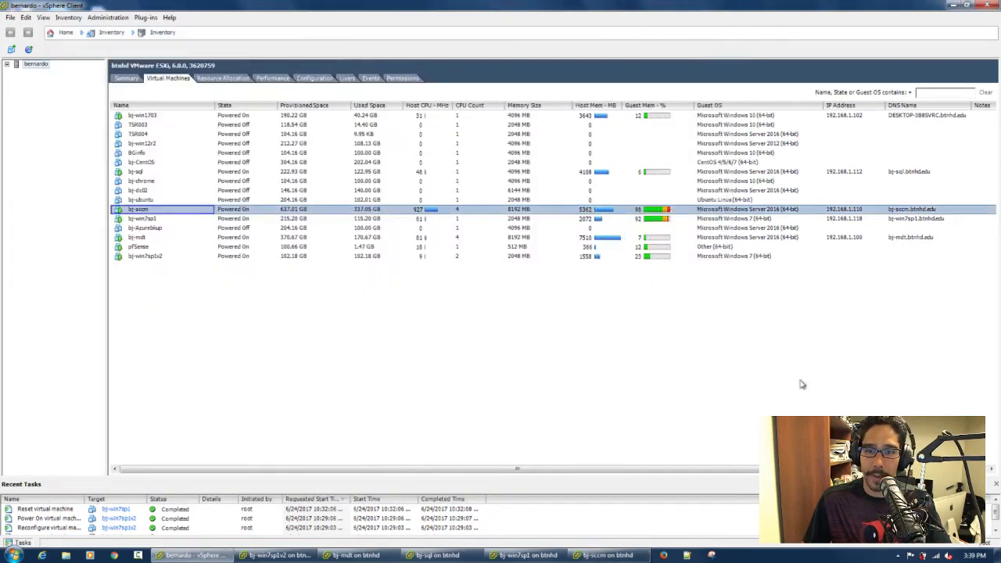
right_click(410, 320)
click(439, 339)
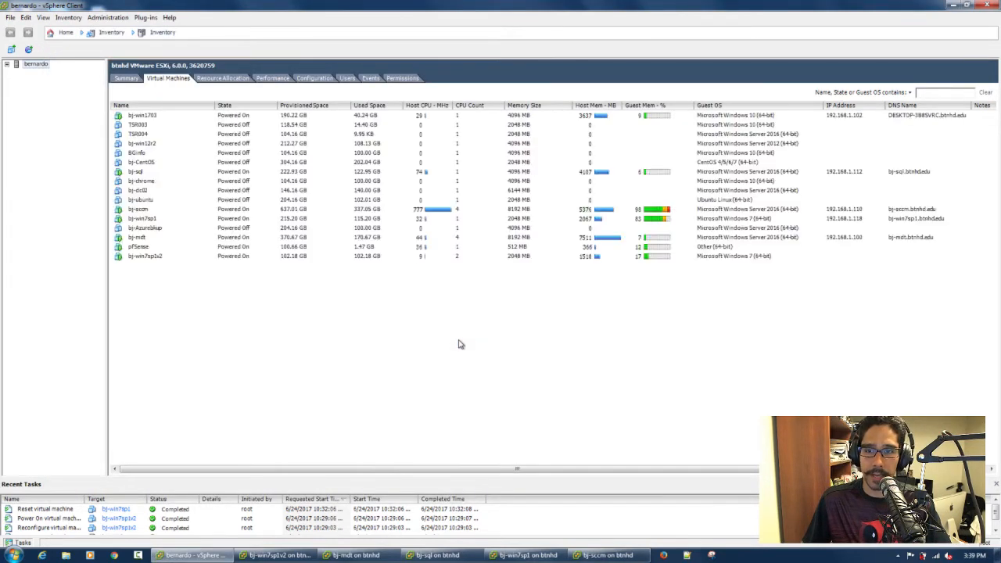
click(201, 209)
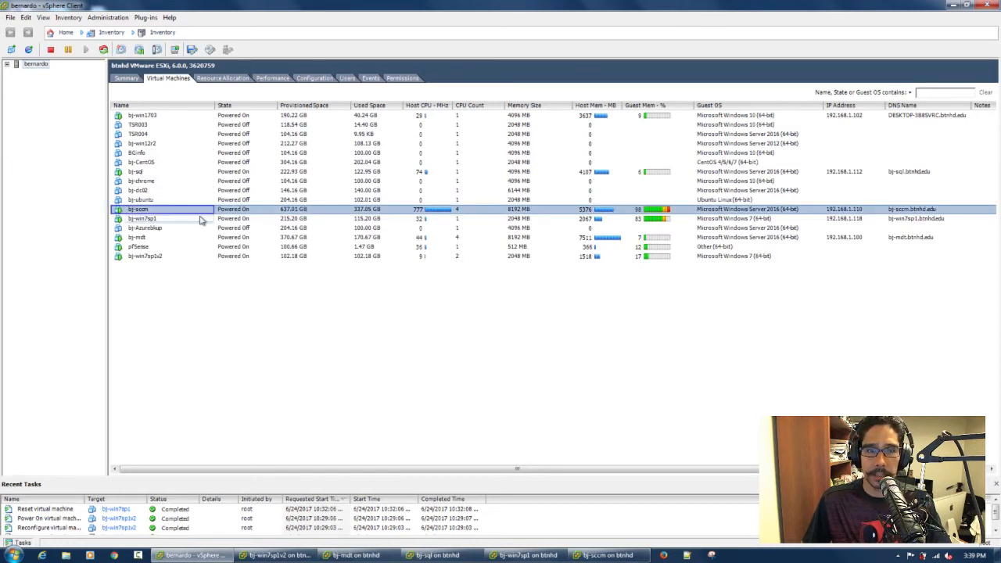
click(199, 220)
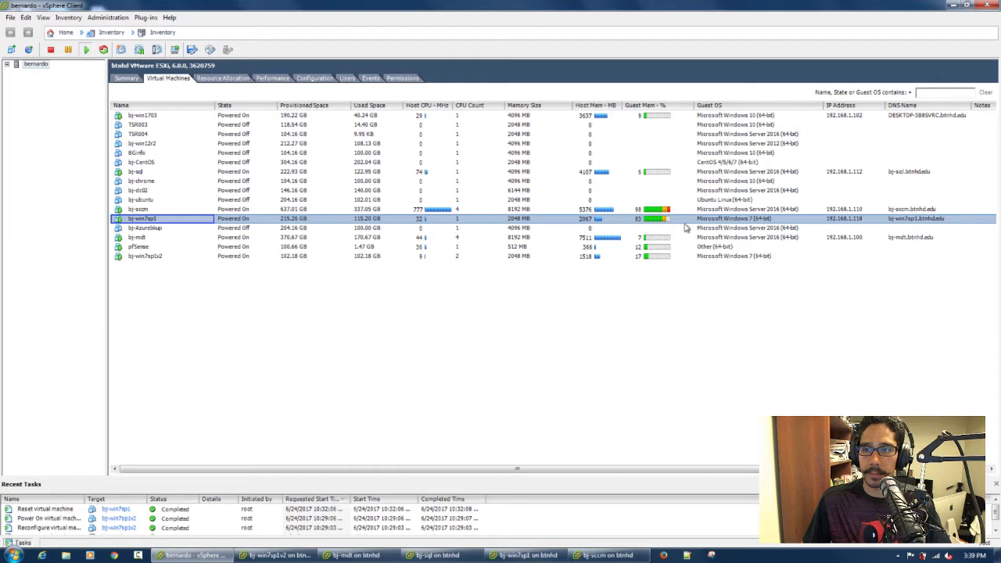
click(651, 210)
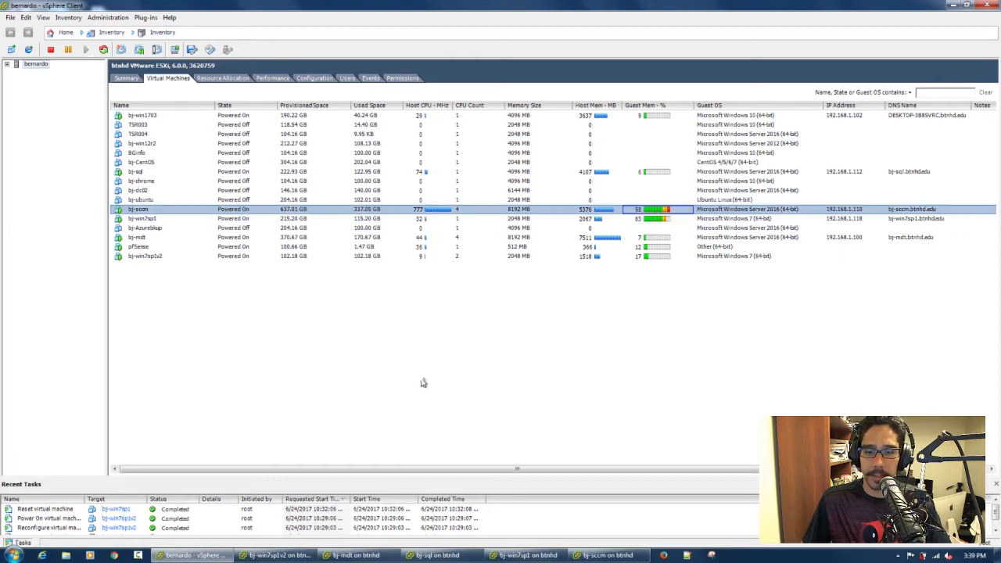
Return to the bj-sccm console, check CPU and memory use in Task Manager, and close it.
click(602, 556)
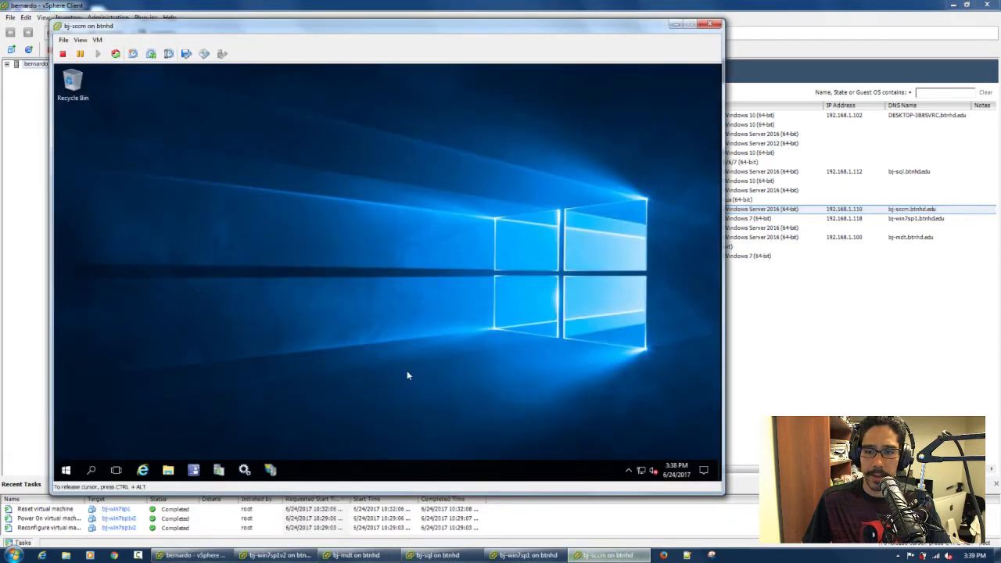
right_click(433, 475)
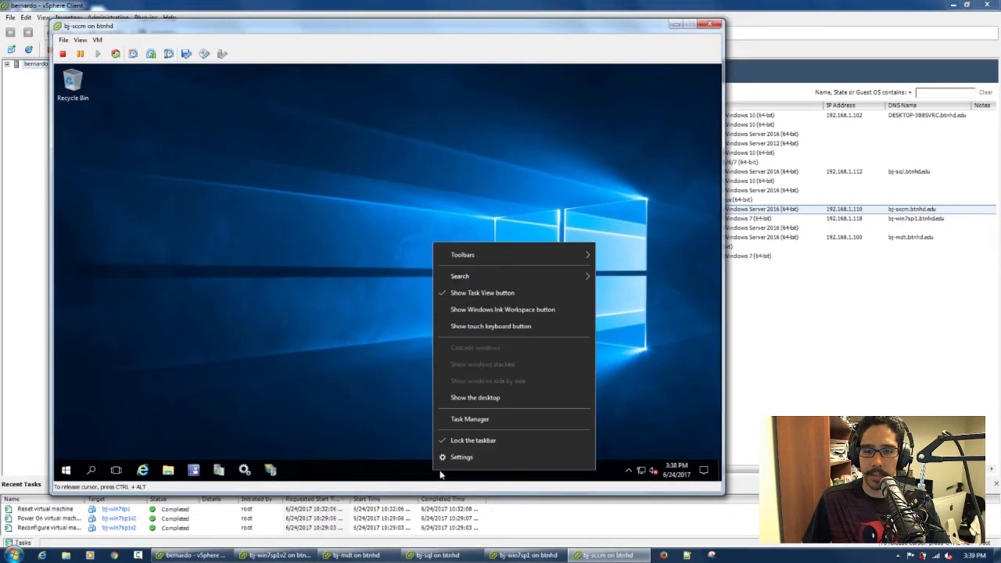
click(478, 422)
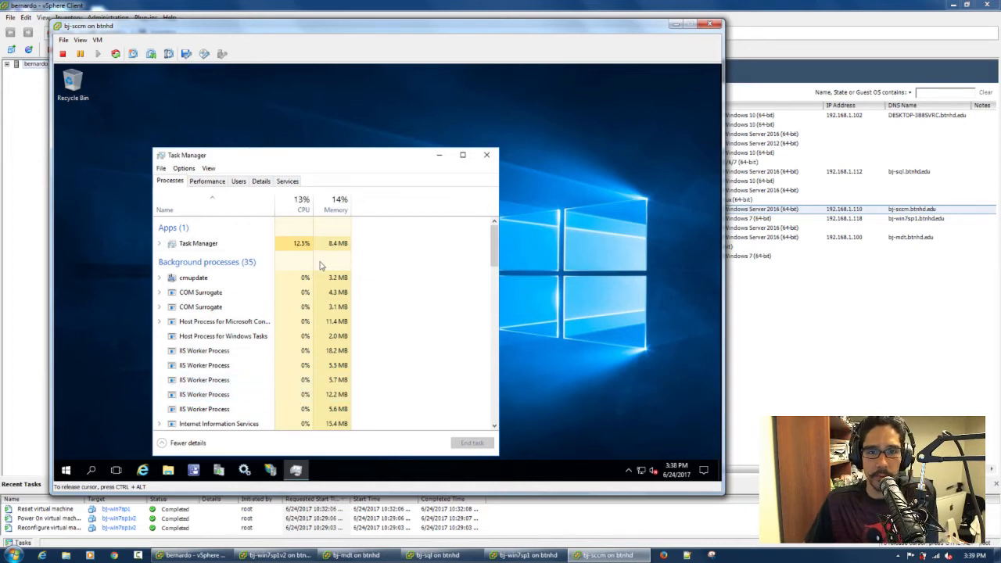
click(486, 155)
Launch the Configuration Manager console on bj-sccm and switch to the bj-sql console window.
click(194, 472)
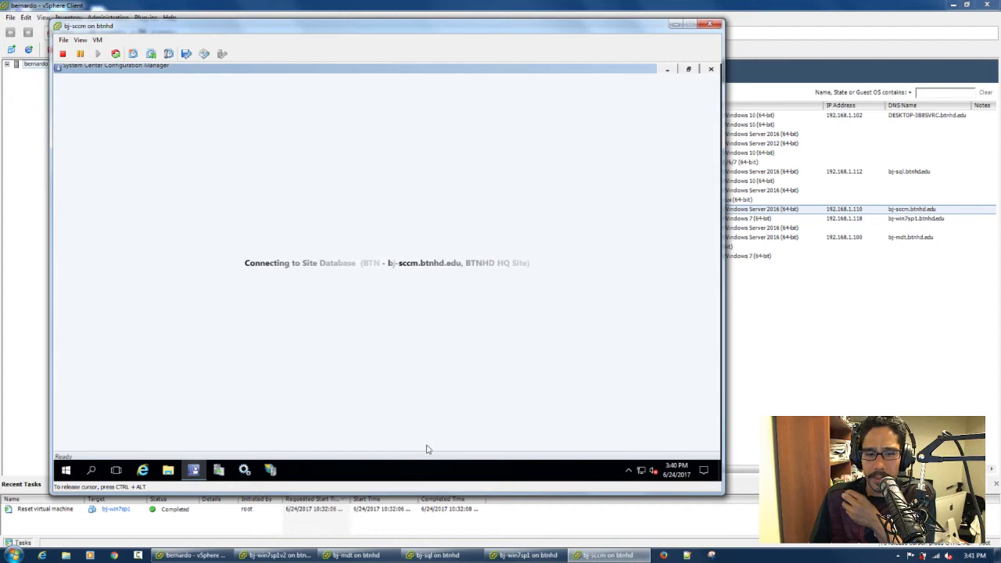
click(446, 555)
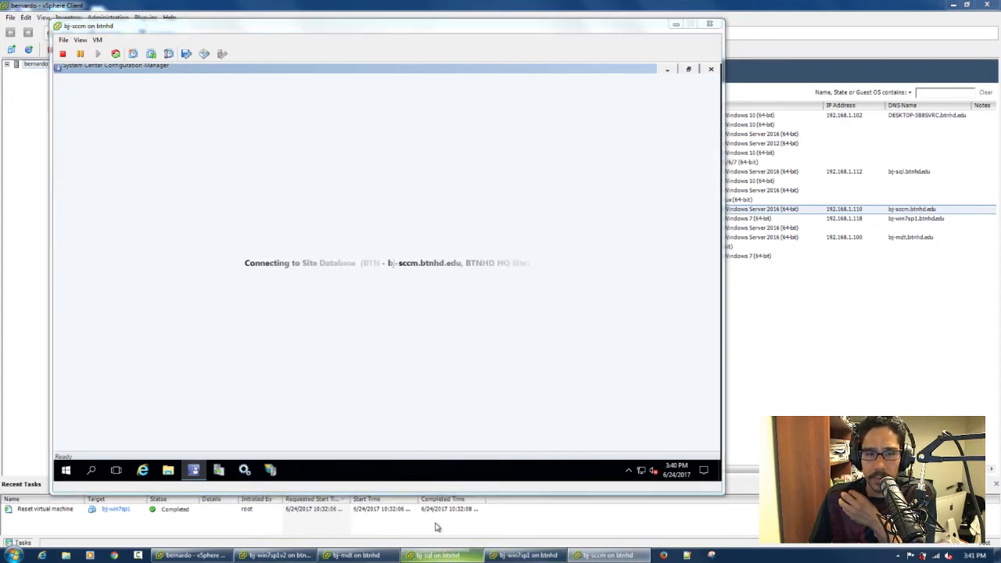
Check the status of the SMS and SQL Server services in the Services window on bj-sql.
click(287, 496)
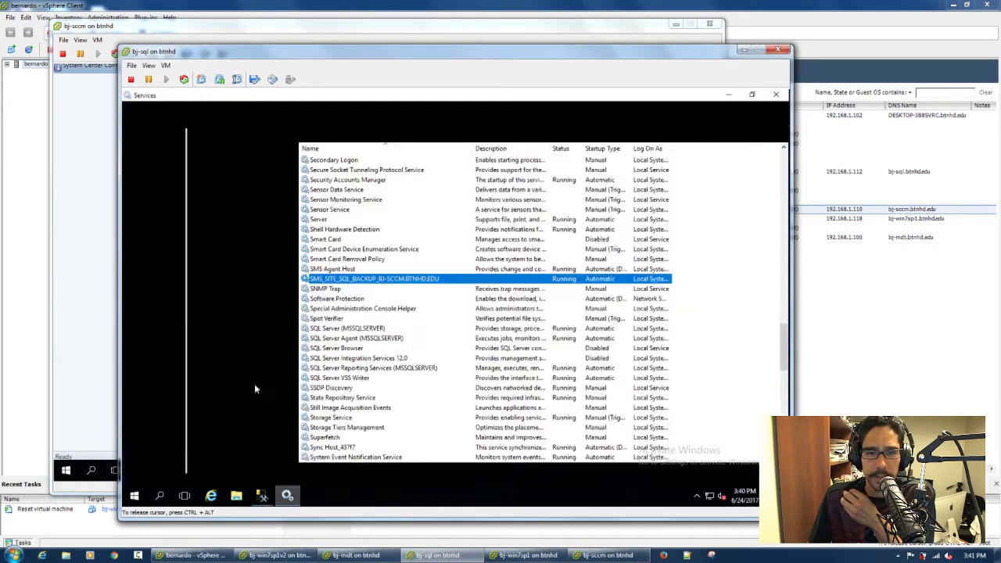
click(245, 289)
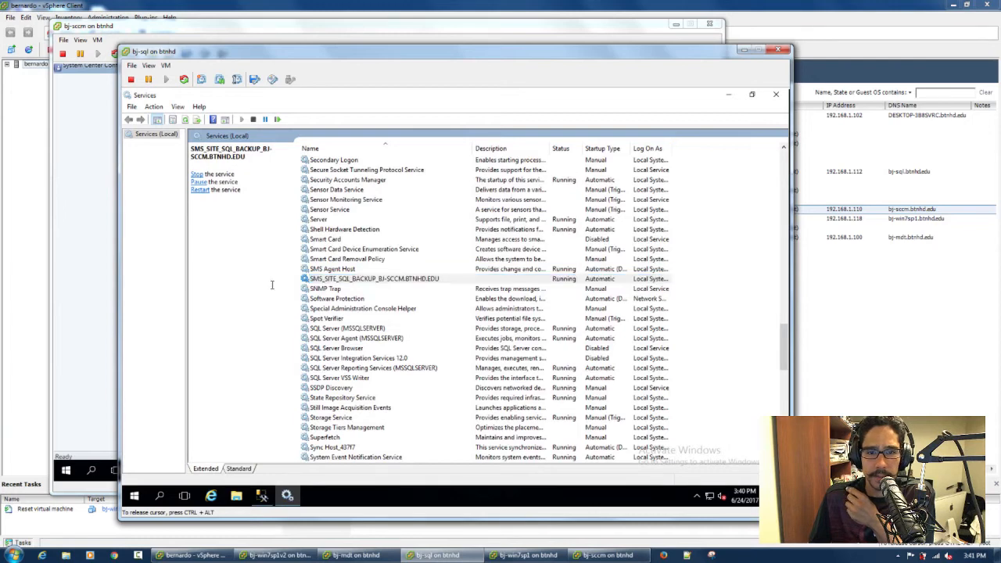
click(185, 119)
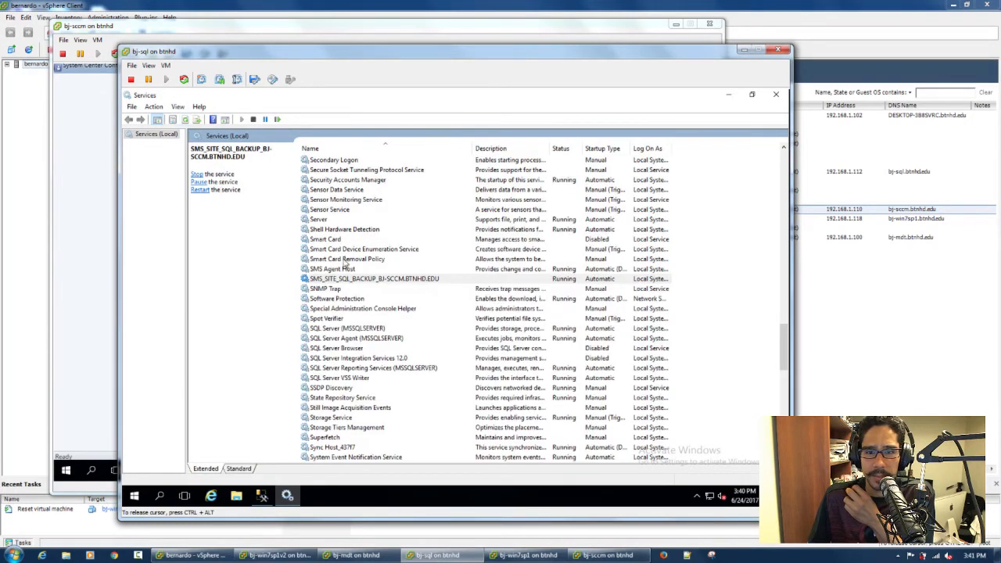
click(344, 270)
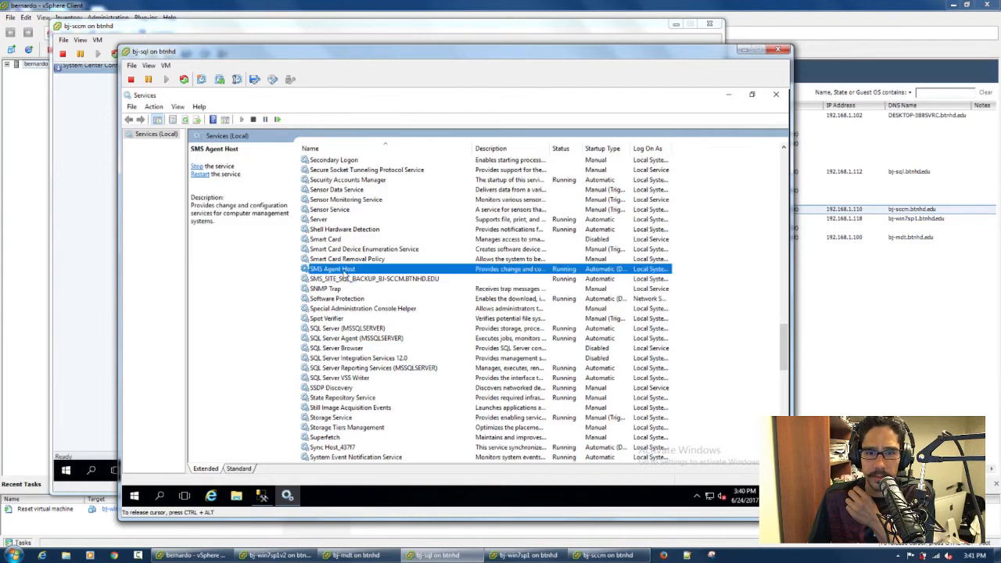
click(362, 329)
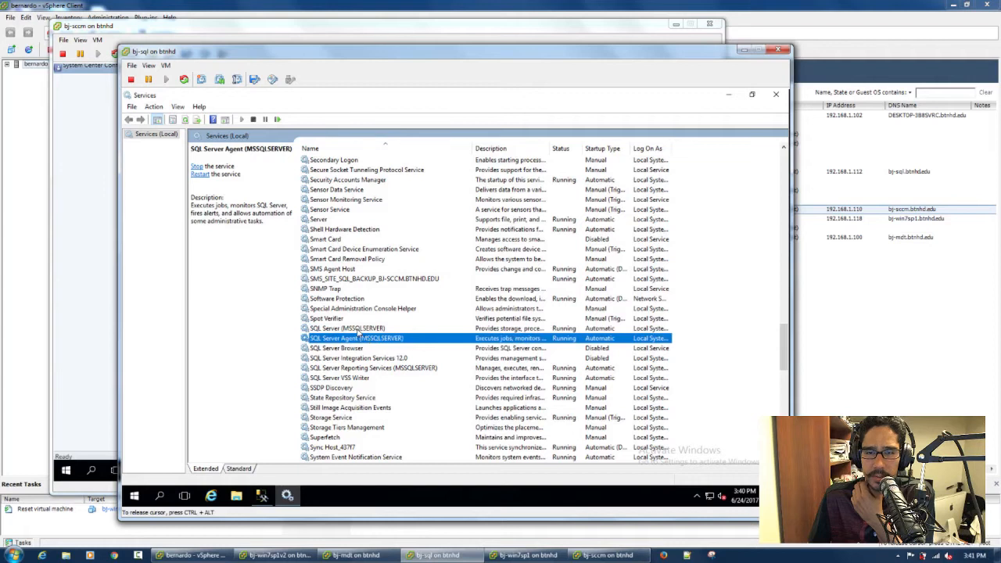
Close the Configuration Manager console on bj-sccm and return to the bj-sql console window.
click(583, 23)
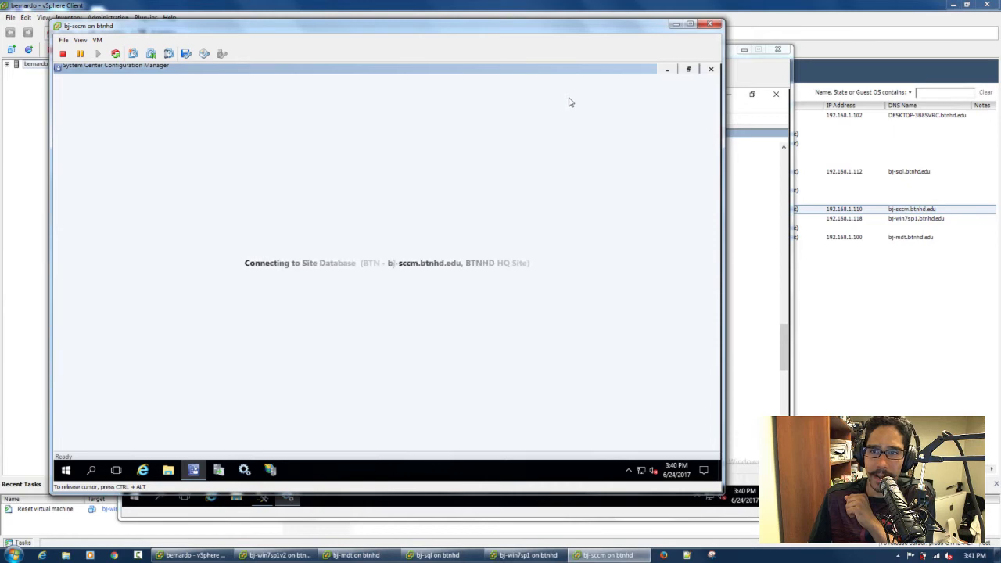
click(711, 70)
click(732, 74)
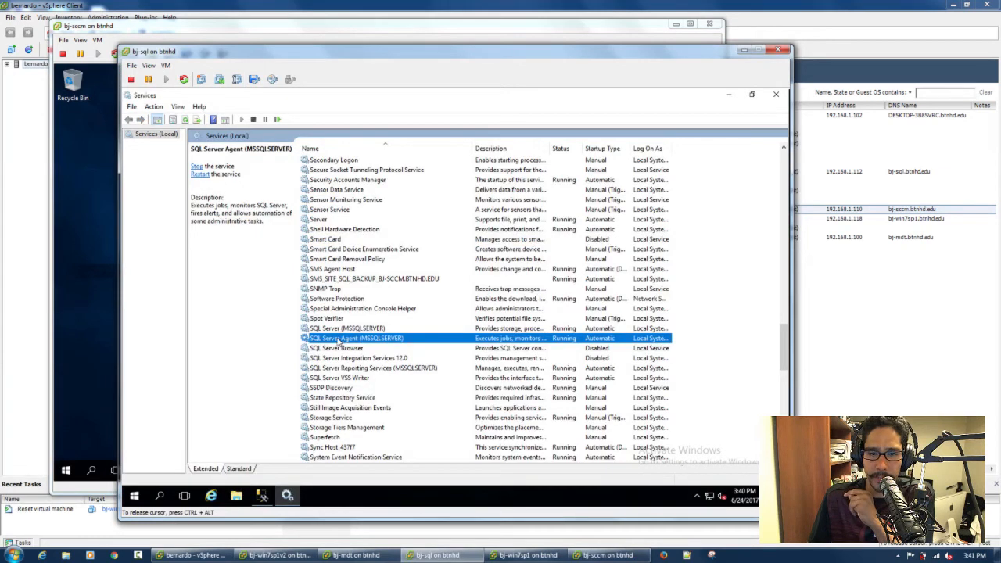
Stop the SQL Server (MSSQLSERVER) service on bj-sql together with its dependent services.
click(335, 330)
right_click(335, 330)
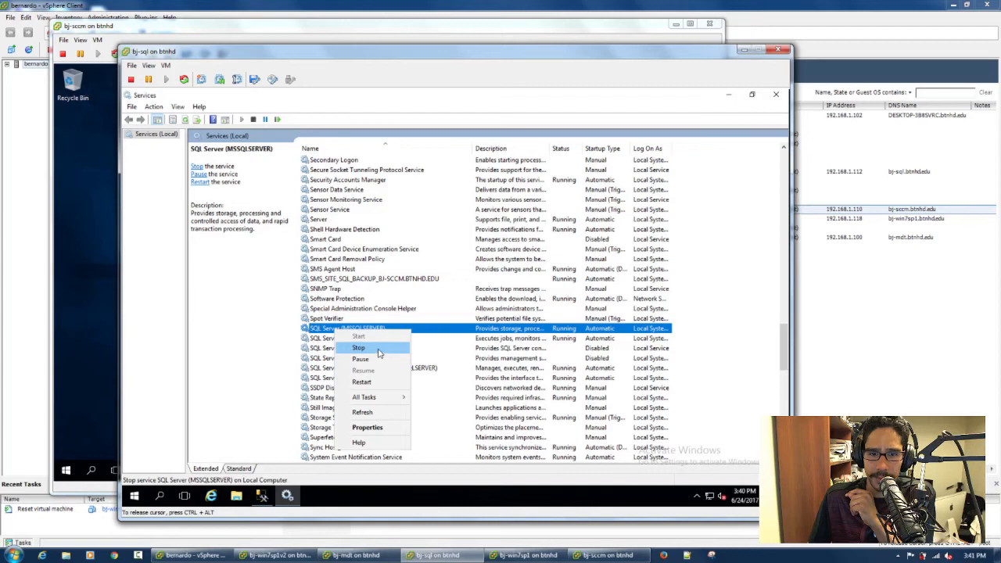
click(378, 353)
click(270, 280)
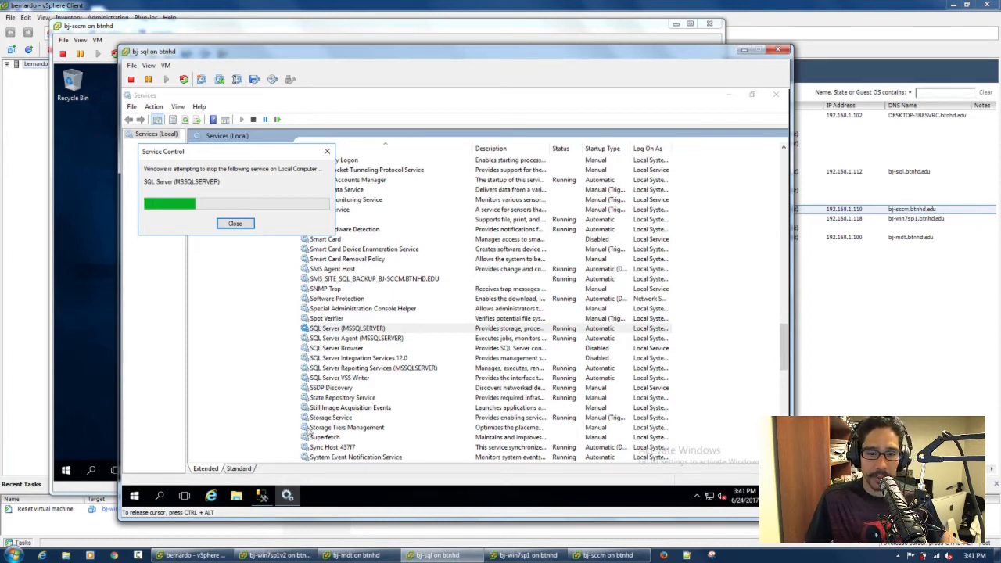
Disconnect SQL Server Management Studio from the BJ-SQL server and minimize it.
click(263, 497)
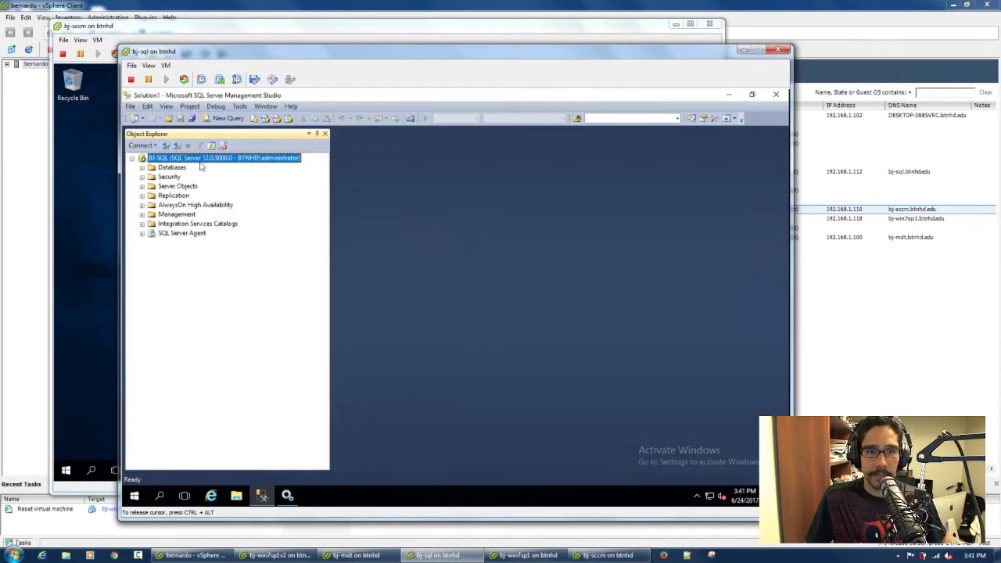
click(177, 146)
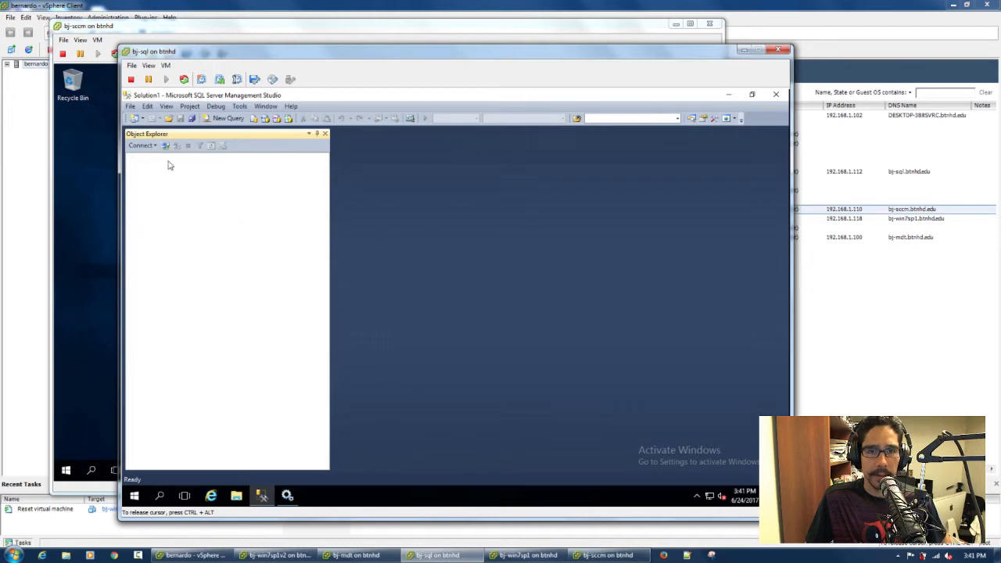
click(728, 94)
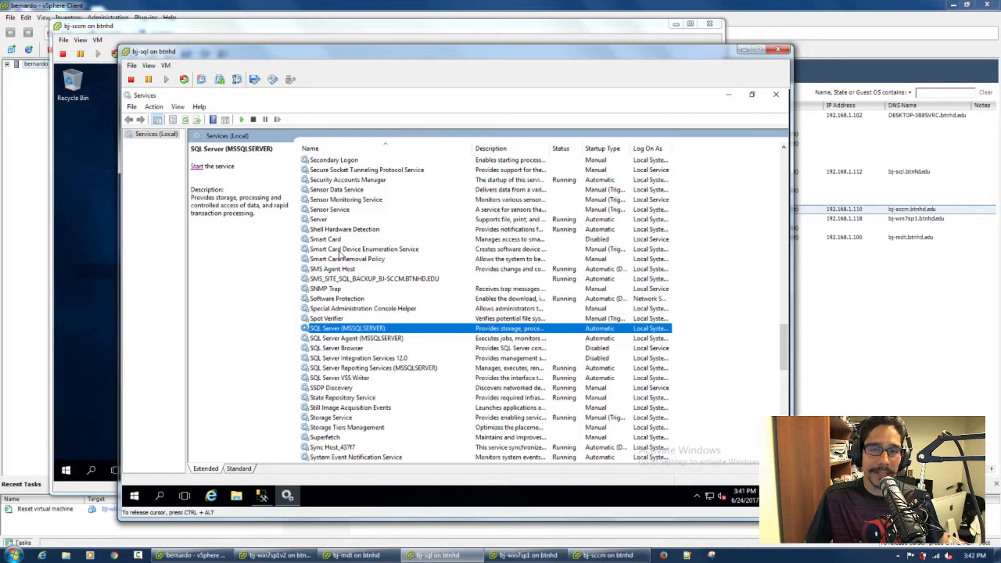
Start the SQL Server (MSSQLSERVER) and SQL Server Agent (MSSQLSERVER) services on bj-sql.
right_click(341, 336)
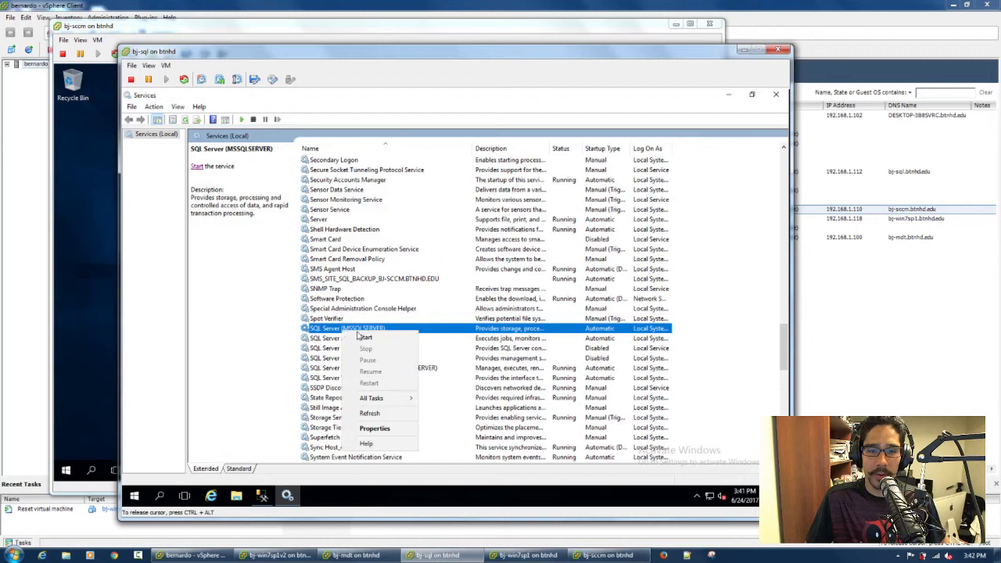
click(365, 339)
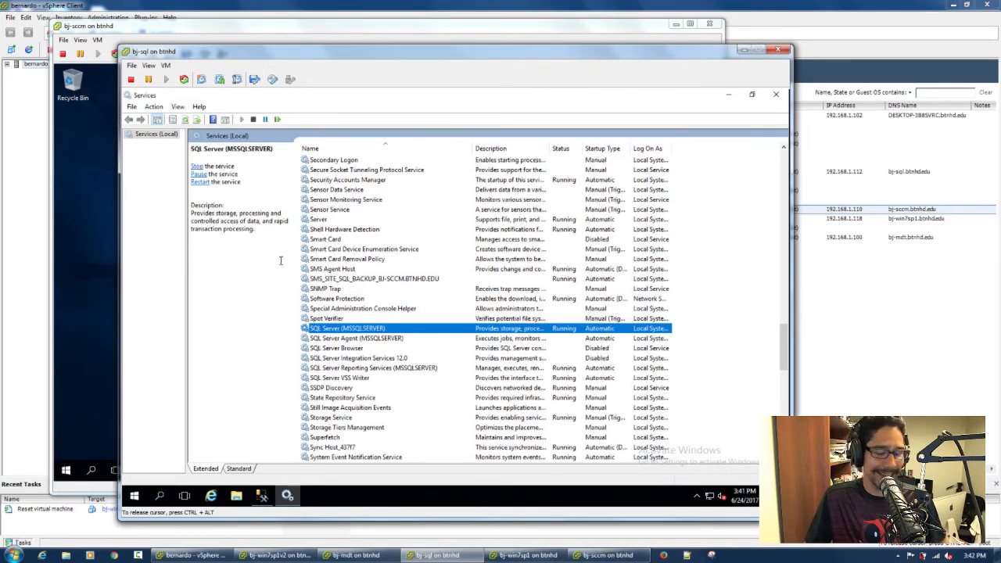
click(367, 339)
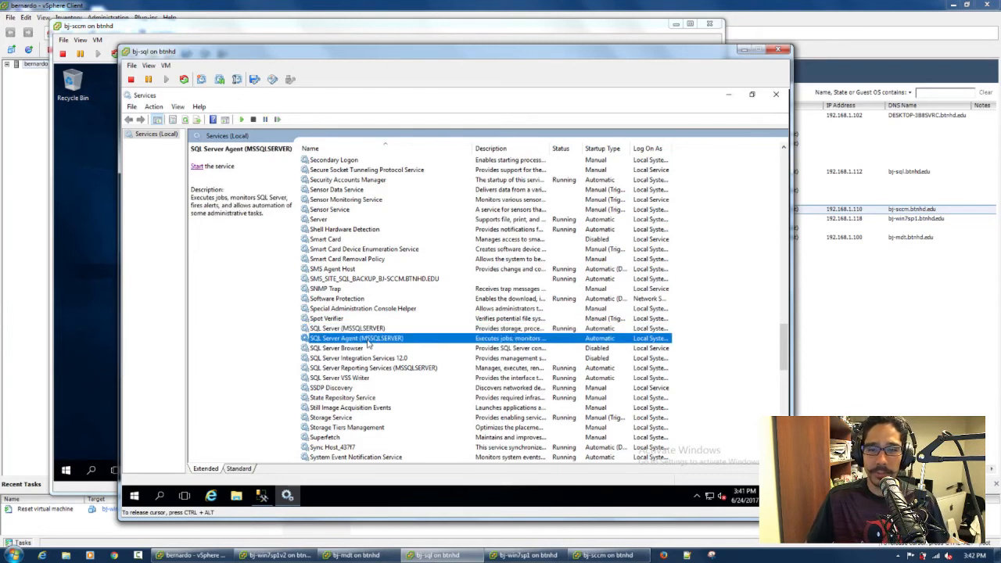
click(197, 167)
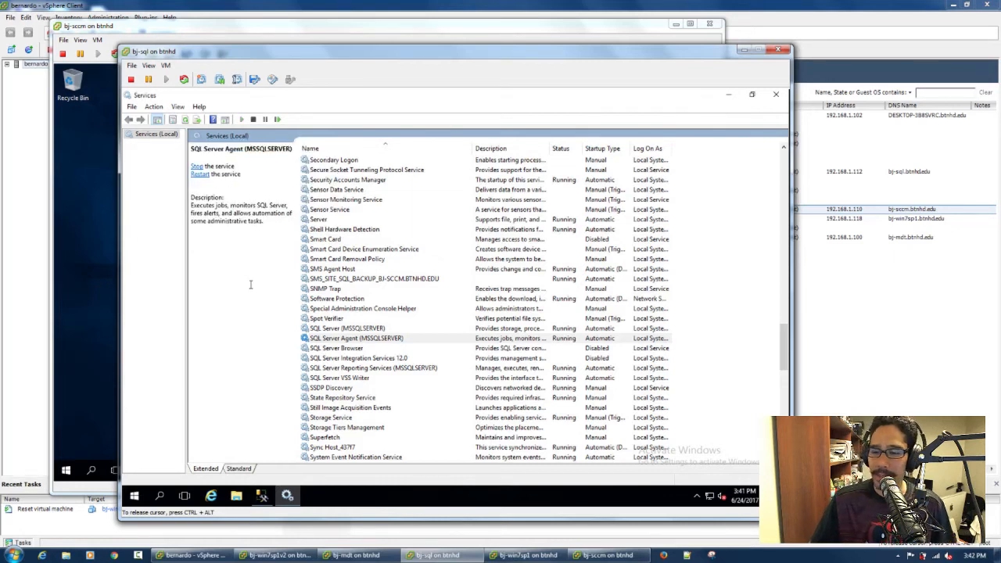
Reconnect SQL Server Management Studio to the BJ-SQL database engine with Windows Authentication.
click(728, 96)
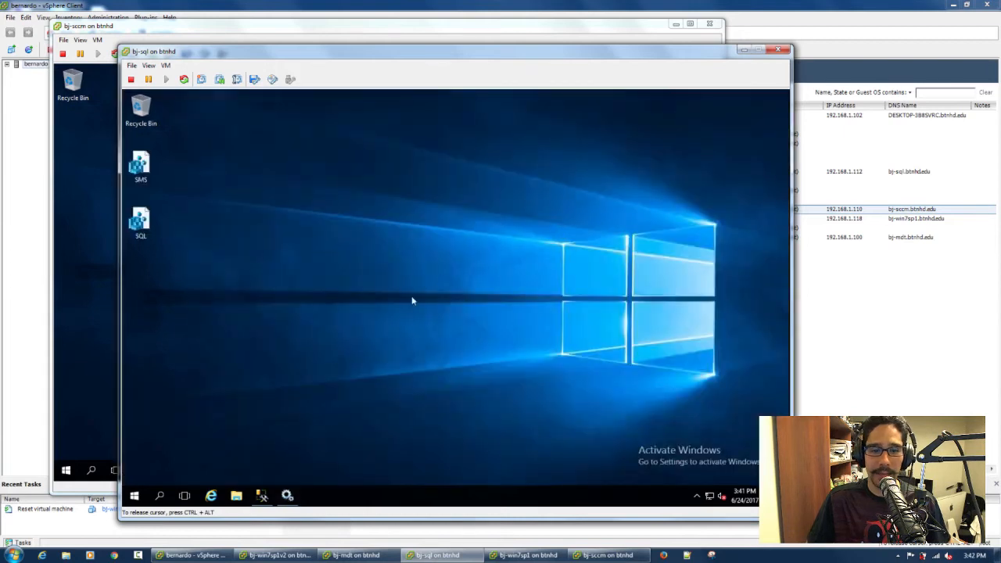
click(261, 496)
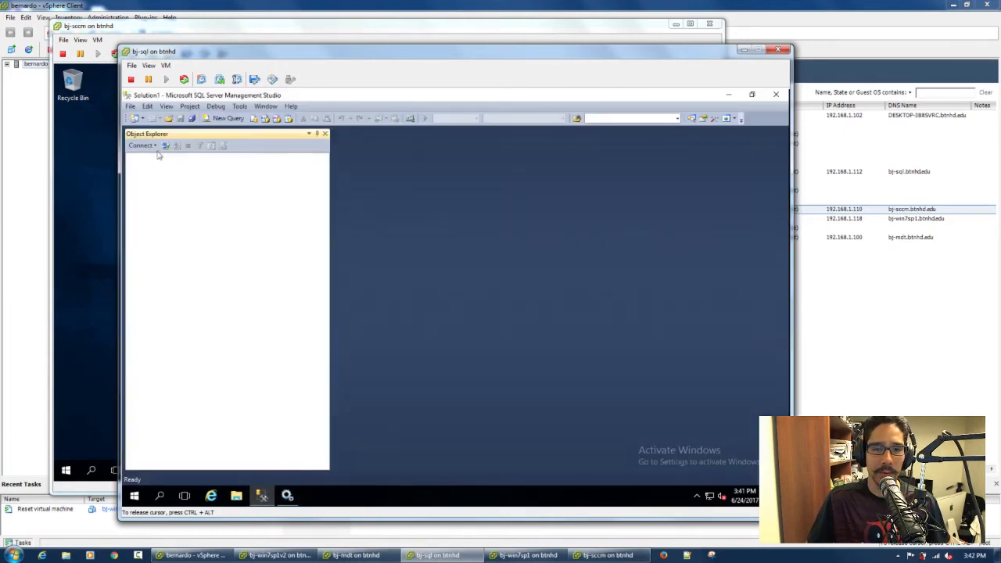
click(165, 146)
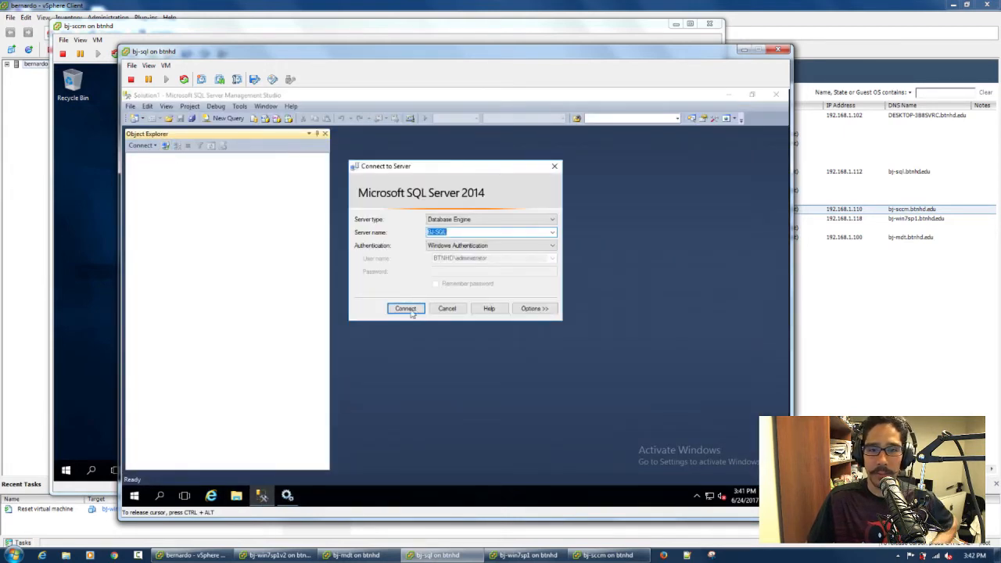
click(410, 311)
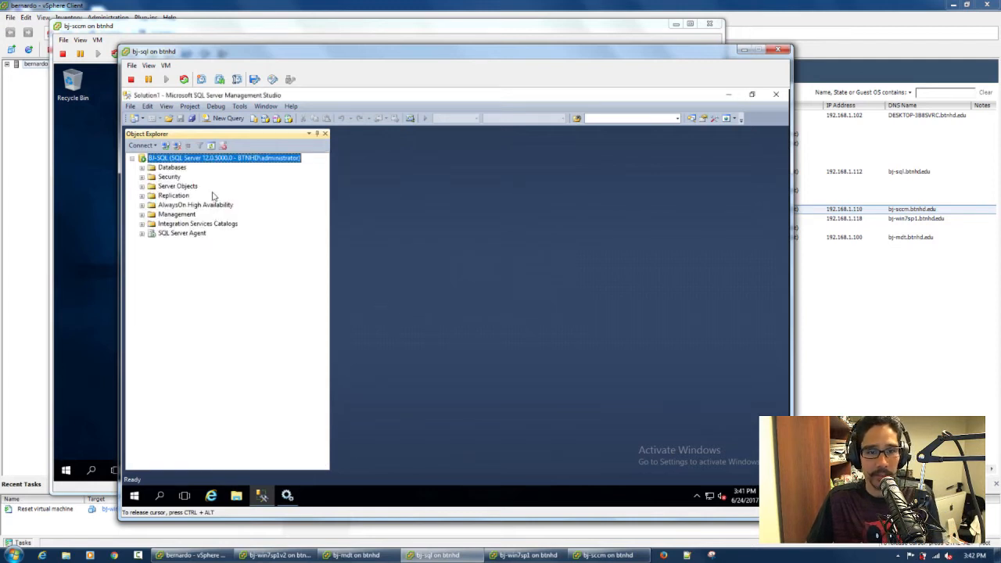
Relaunch the Configuration Manager console on bj-sccm and return to the bj-sql console window.
click(97, 203)
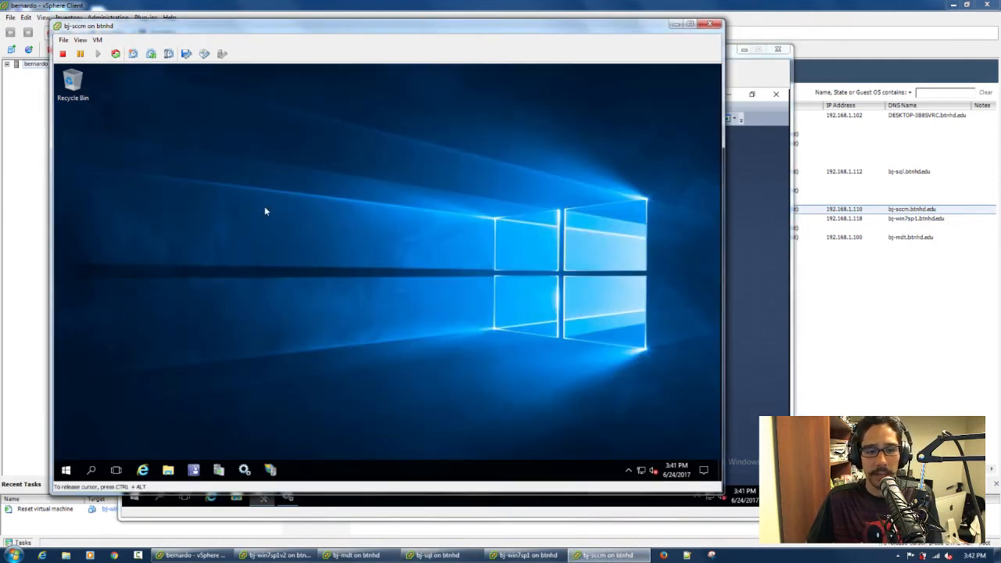
click(193, 469)
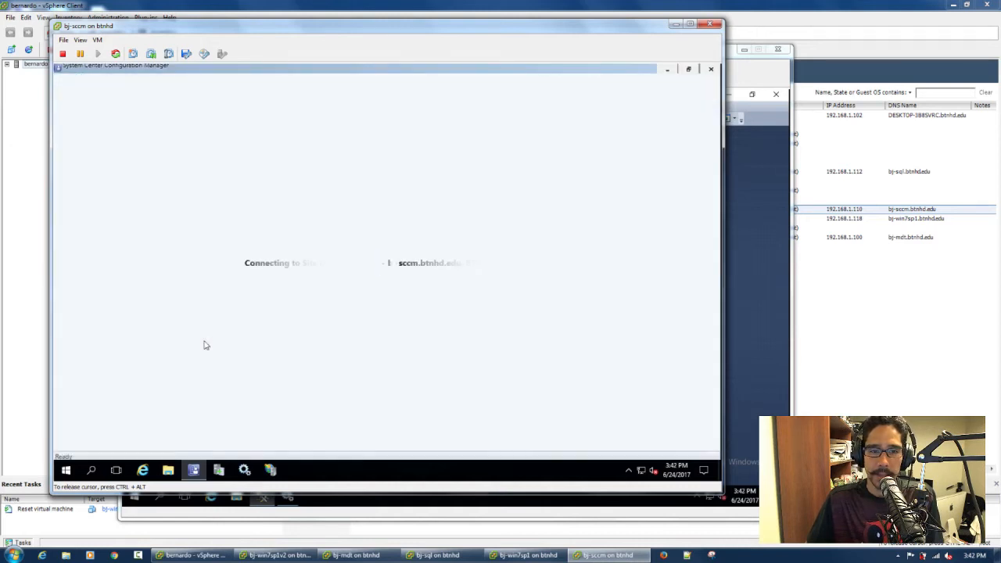
click(762, 279)
Examine the CM_BTN database tables by selecting the top 1000 rows of dbo.AccountActionType, closing the query and collapsing the table list.
click(141, 168)
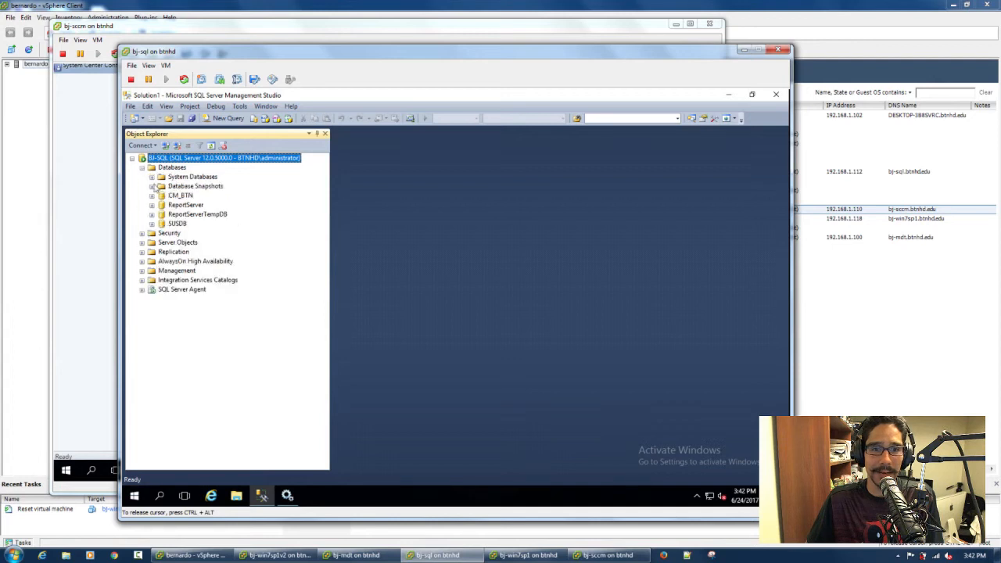
click(179, 196)
click(151, 195)
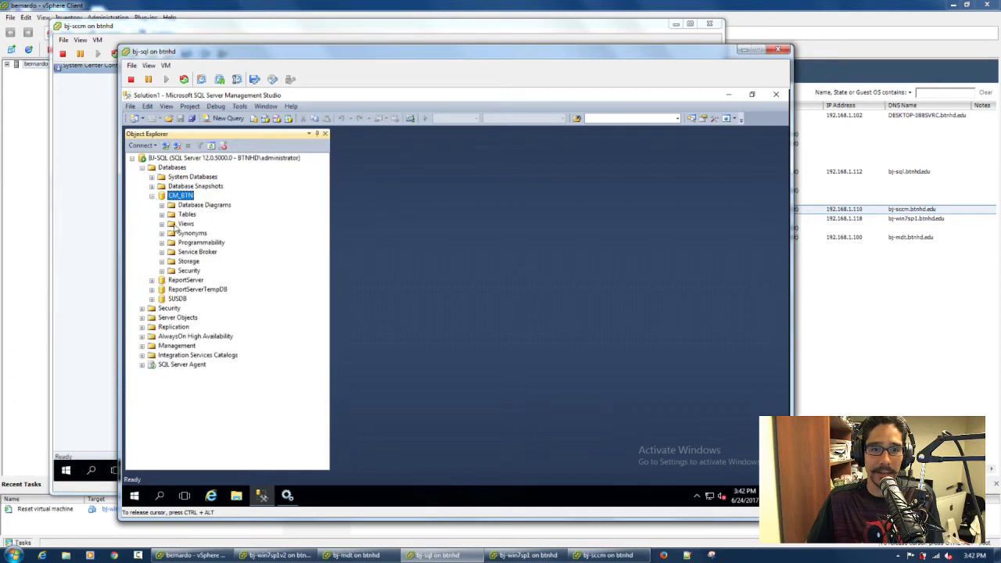
click(161, 214)
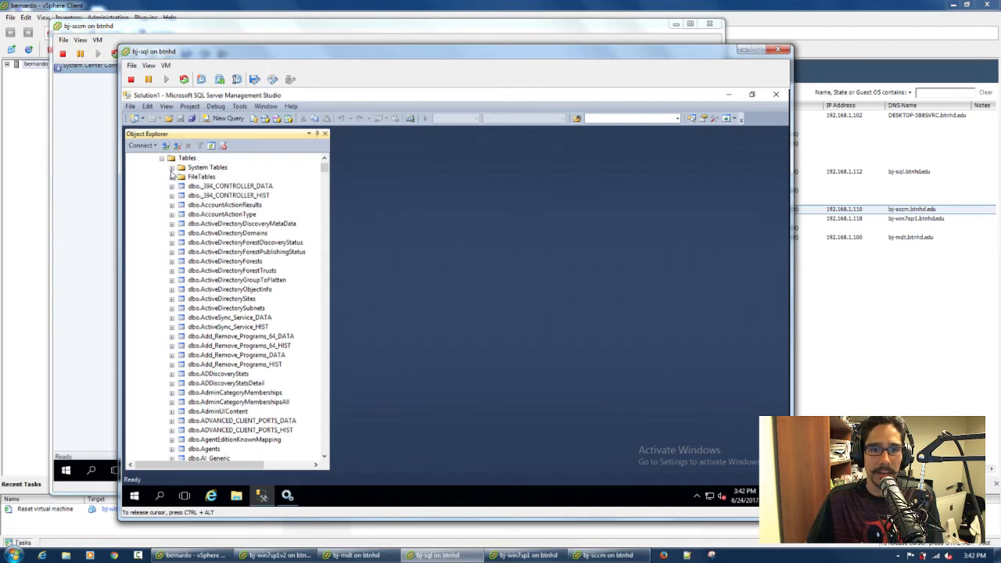
right_click(225, 216)
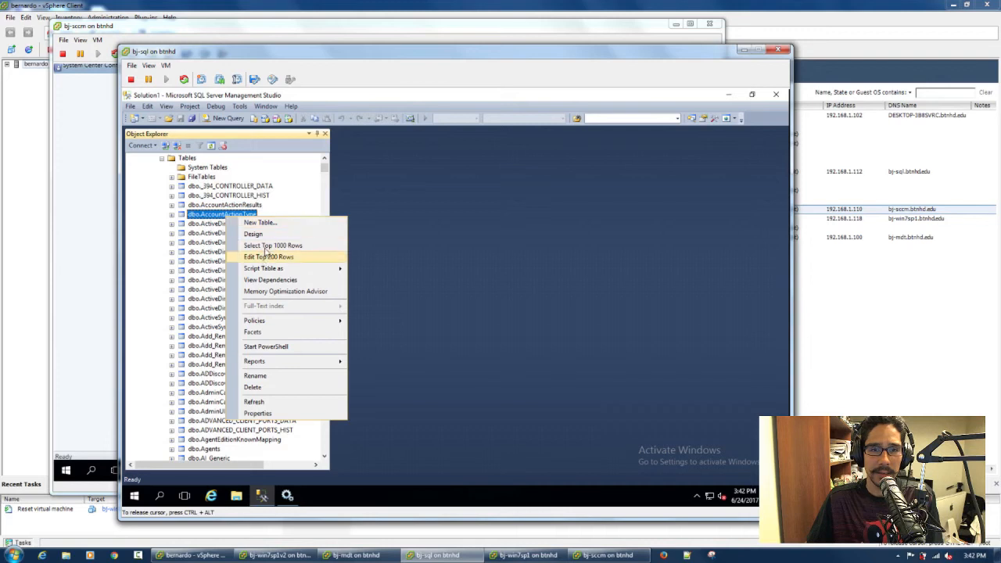
click(233, 248)
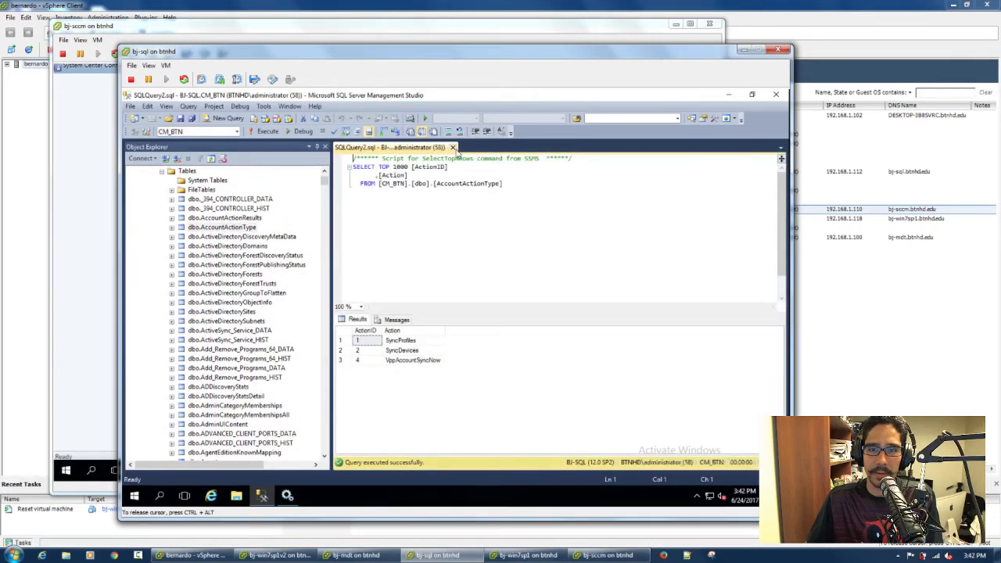
click(452, 148)
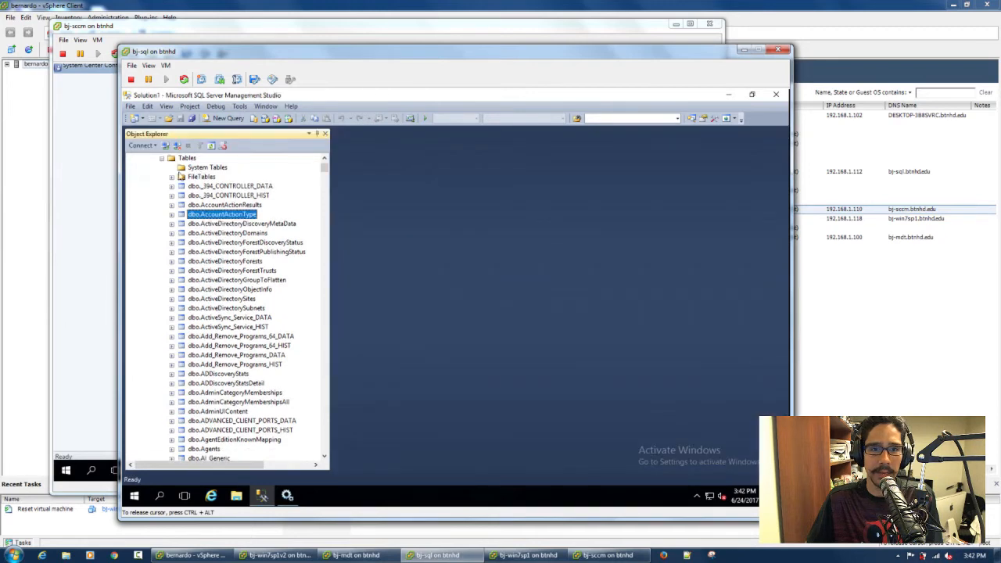
click(162, 158)
Switch to bj-sccm, check its processes in Task Manager, and close Task Manager.
click(618, 36)
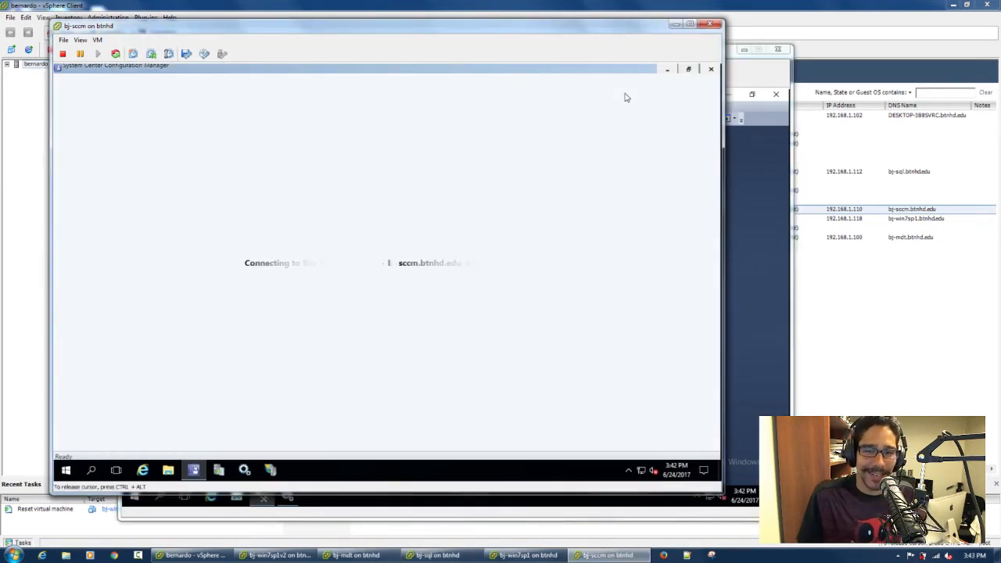
right_click(376, 470)
click(411, 420)
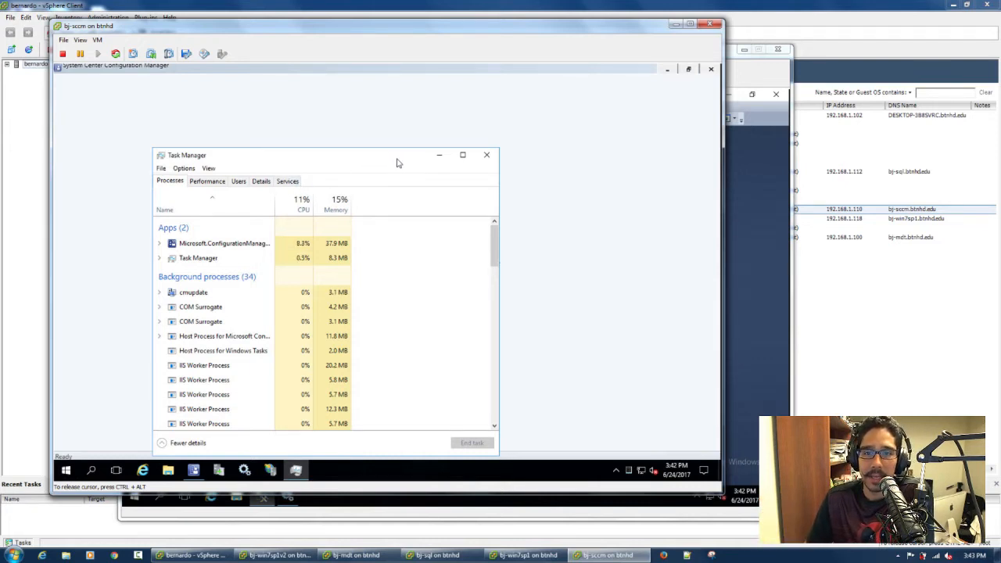
drag(396, 163, 428, 157)
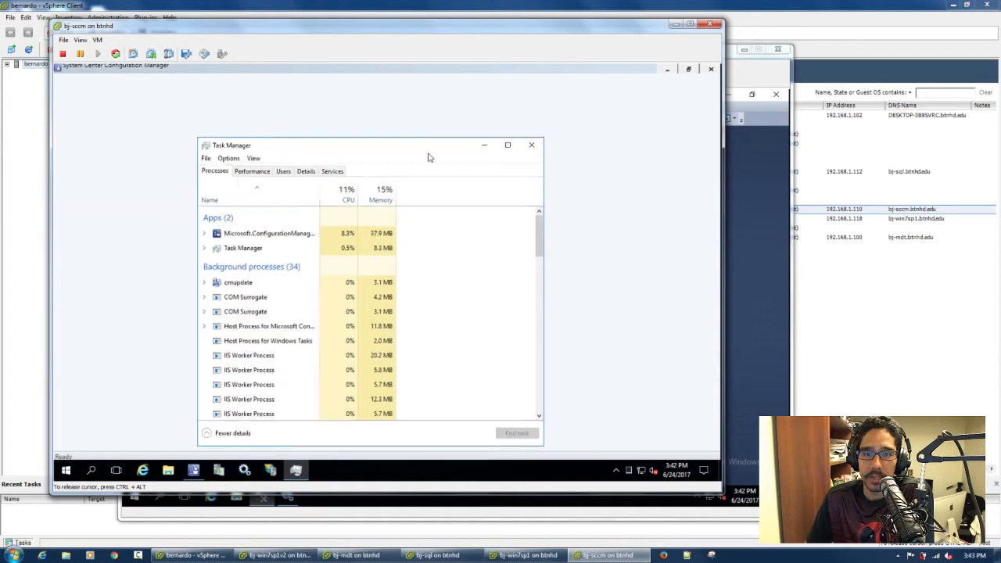
click(531, 145)
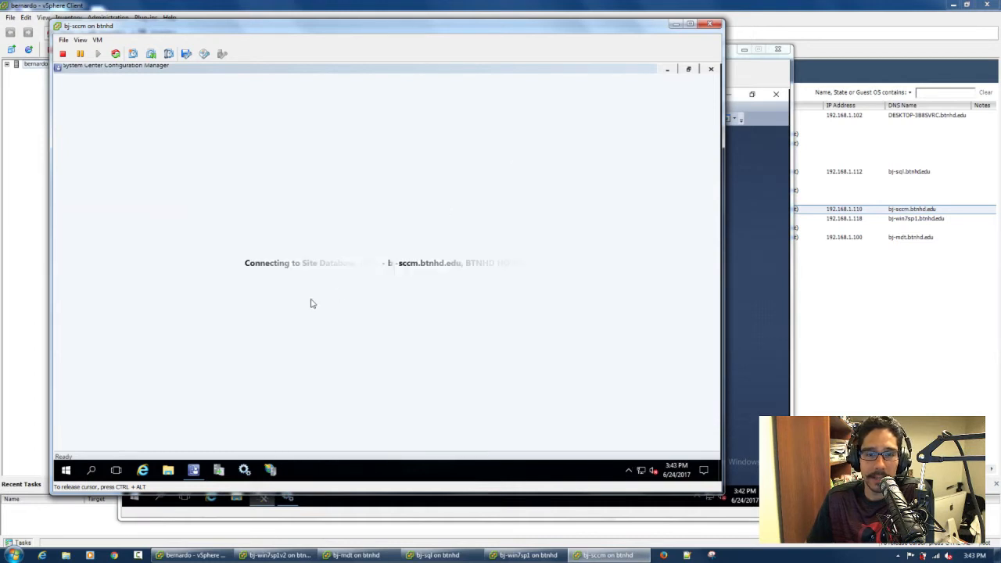
Open Event Viewer on bj-sccm in a maximized window and expand the Windows Logs.
right_click(66, 469)
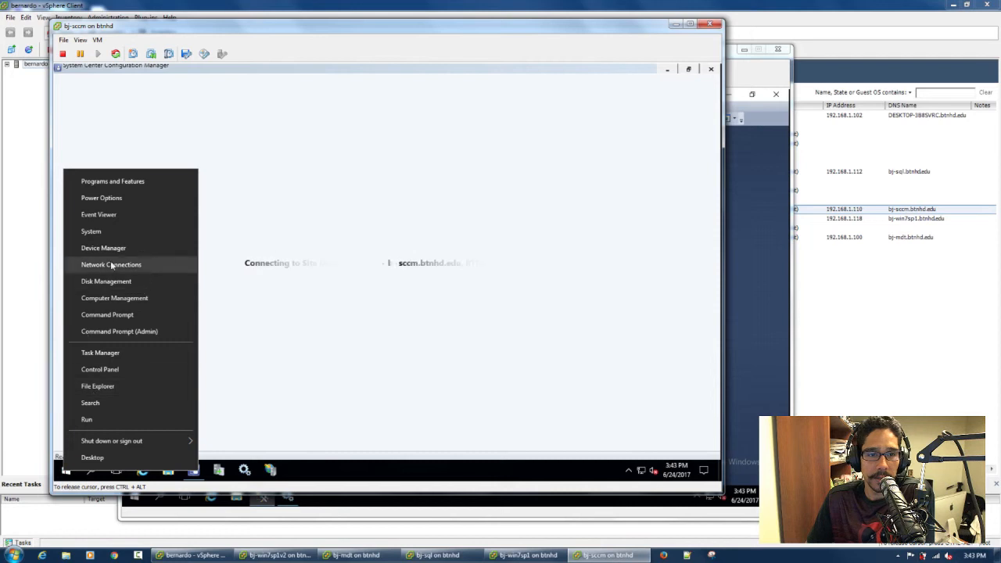
click(120, 215)
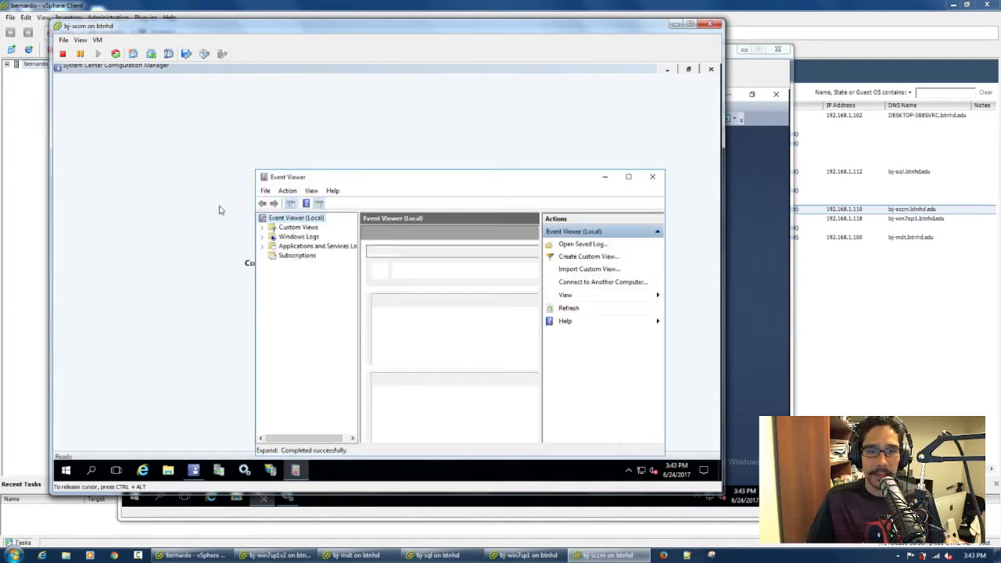
click(263, 237)
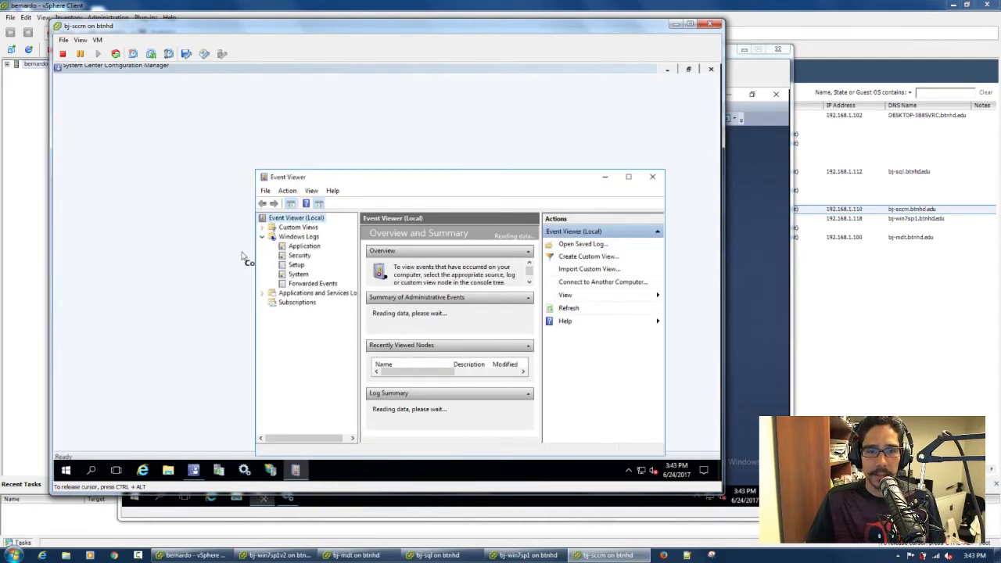
double_click(395, 178)
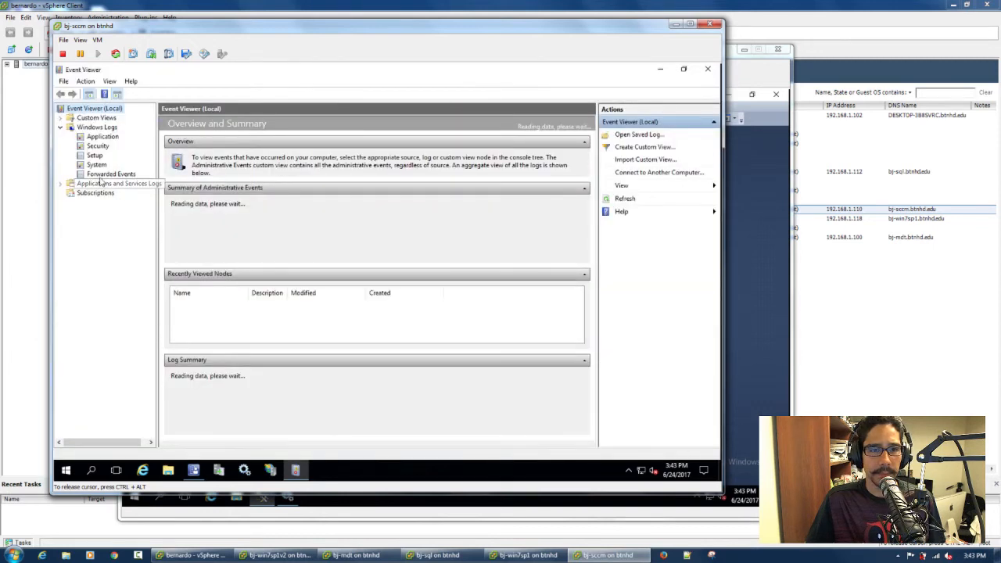
Examine the System log's DistributedCOM, GroupPolicy and Service Control Manager errors and the DNS Client Events warning.
click(97, 164)
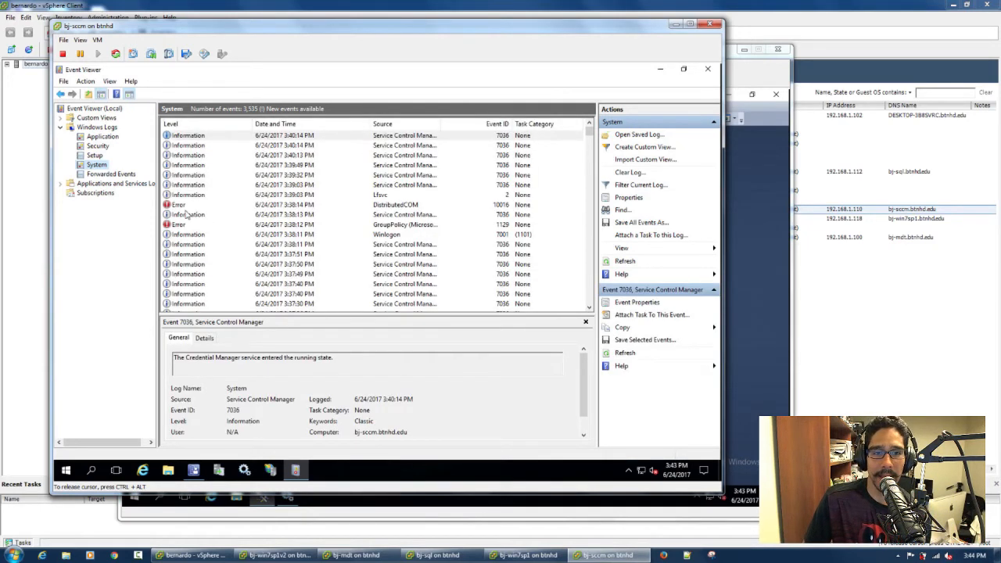
click(185, 205)
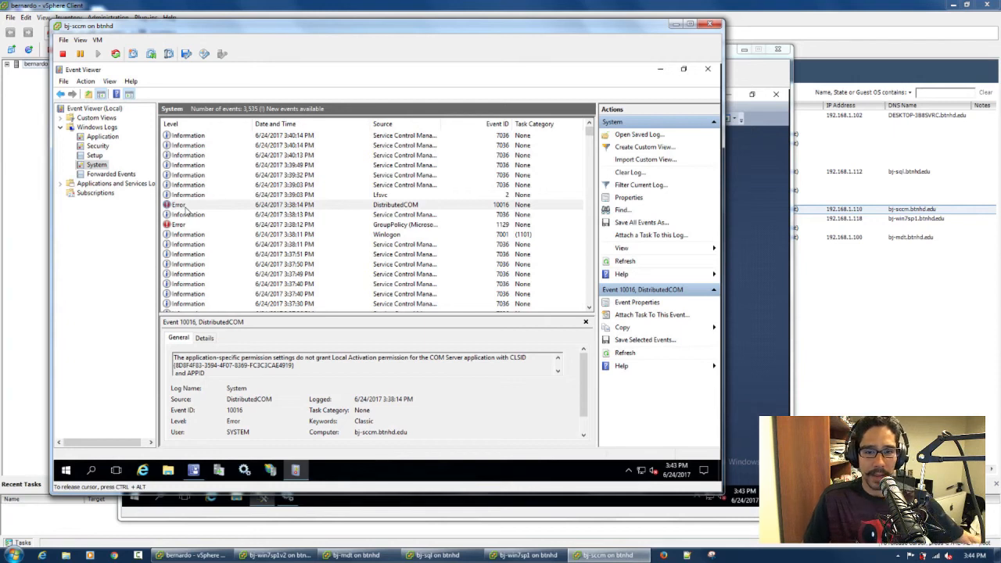
click(190, 225)
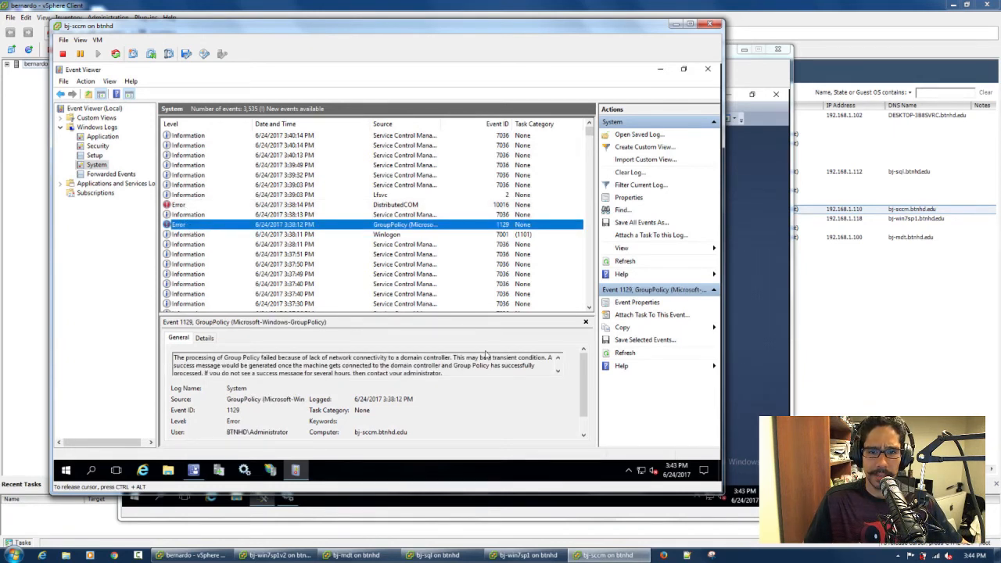
click(590, 307)
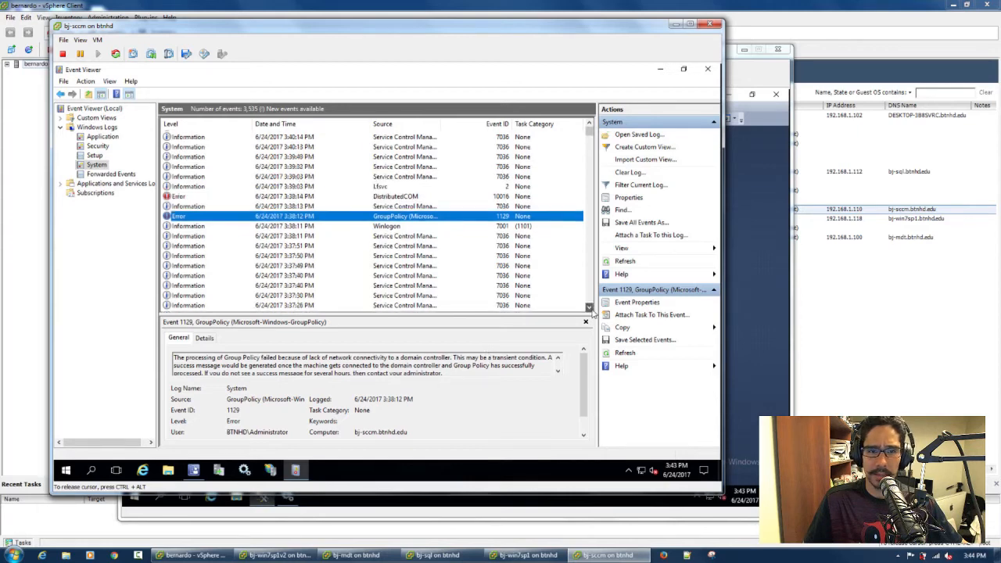
scroll(591, 311, down, 5)
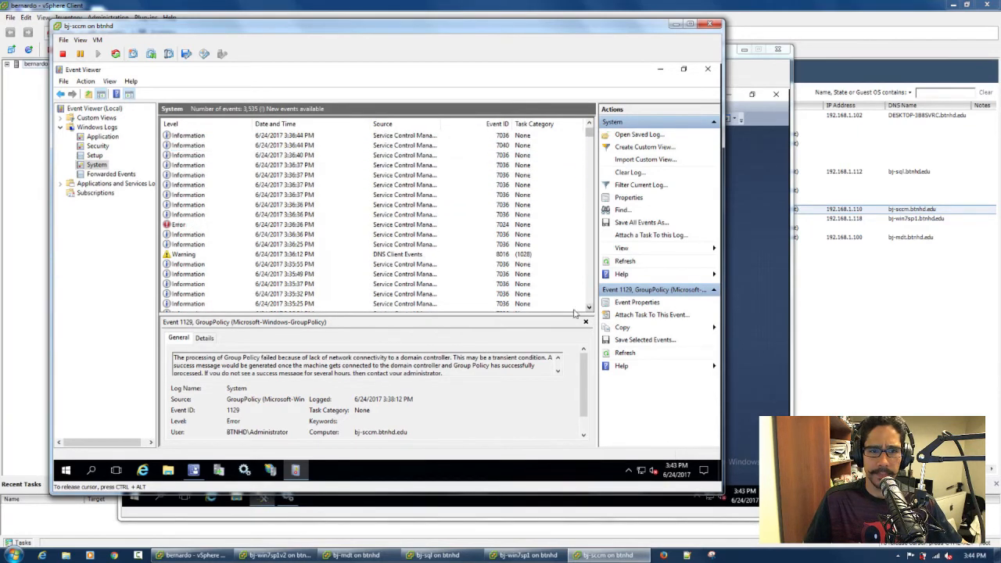
click(192, 256)
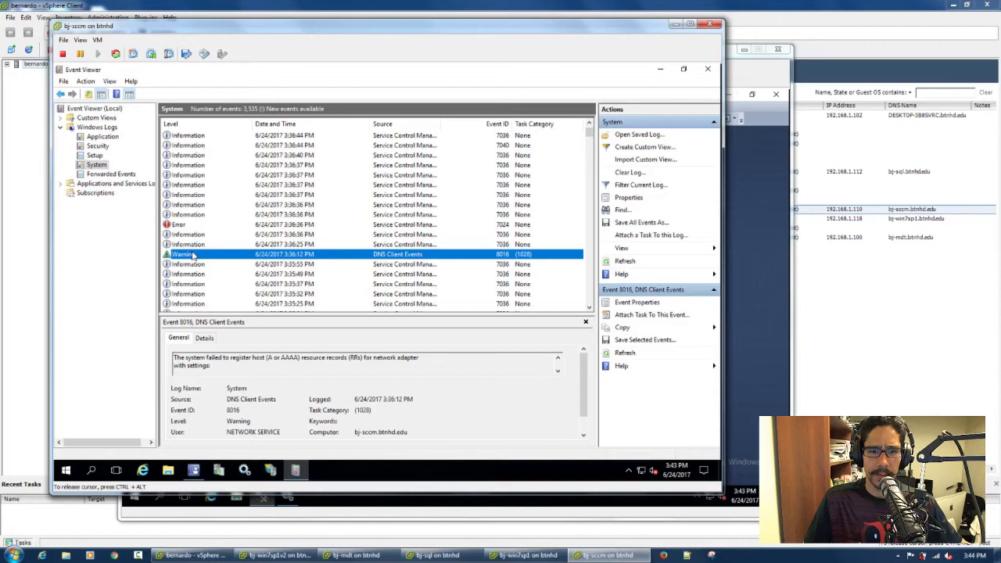
click(193, 216)
click(191, 225)
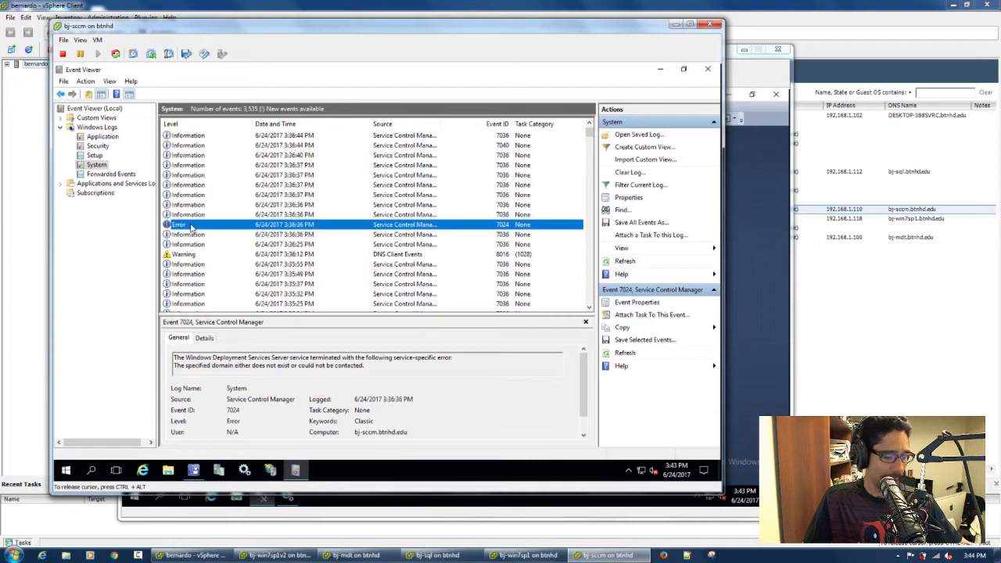
Check the Setup, Security and Application logs, read the first Perflib error, and minimize Event Viewer.
click(96, 155)
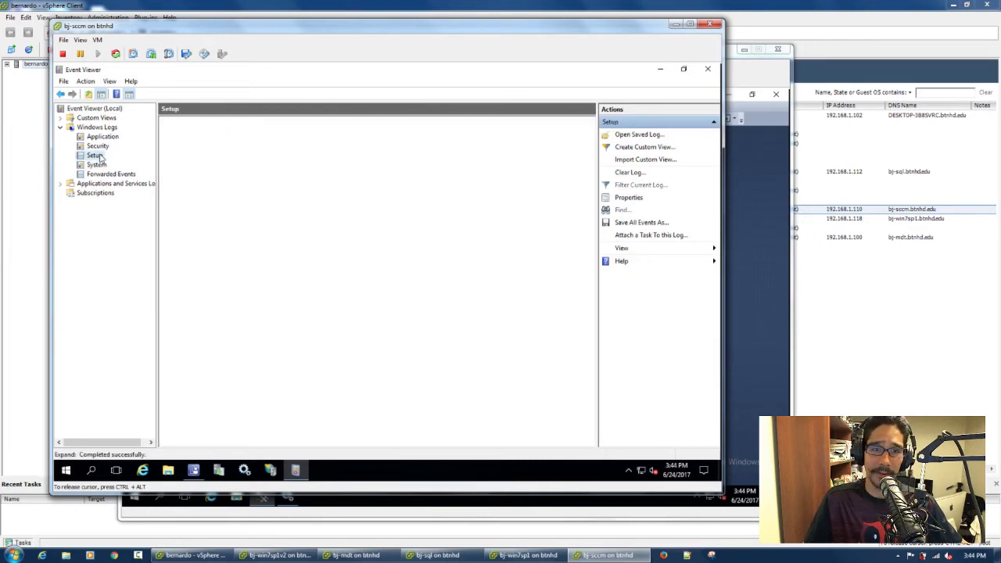
click(97, 146)
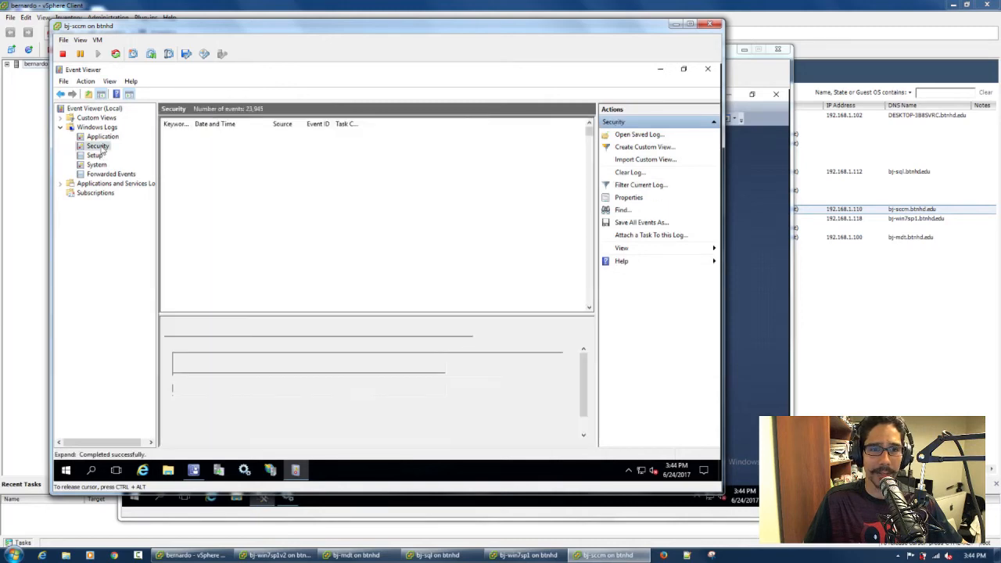
click(104, 138)
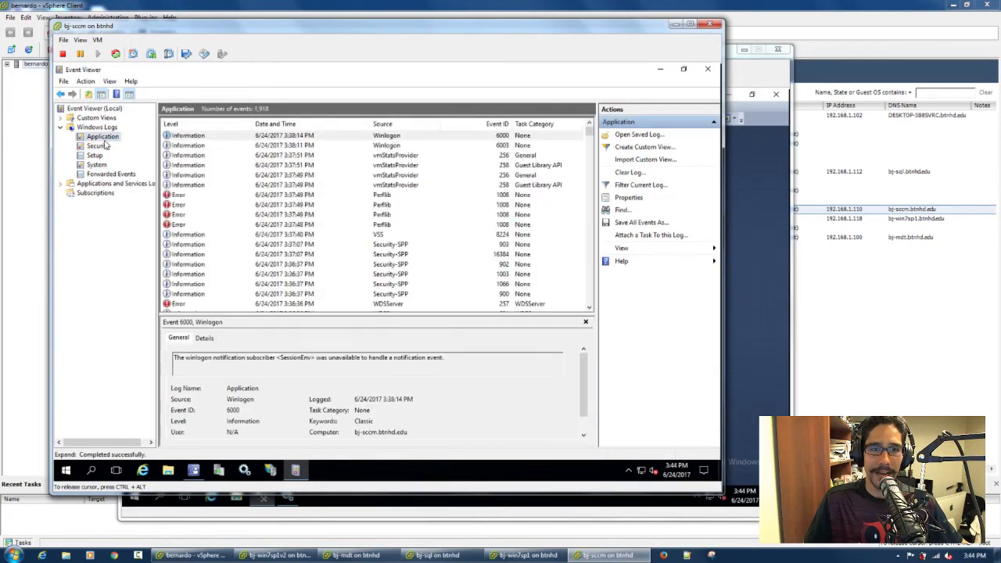
click(196, 197)
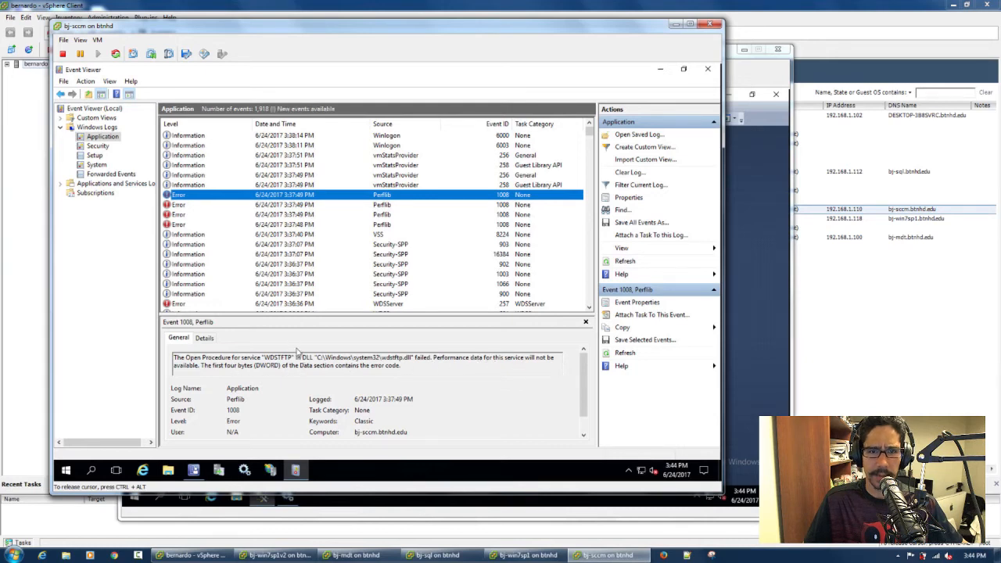
click(660, 69)
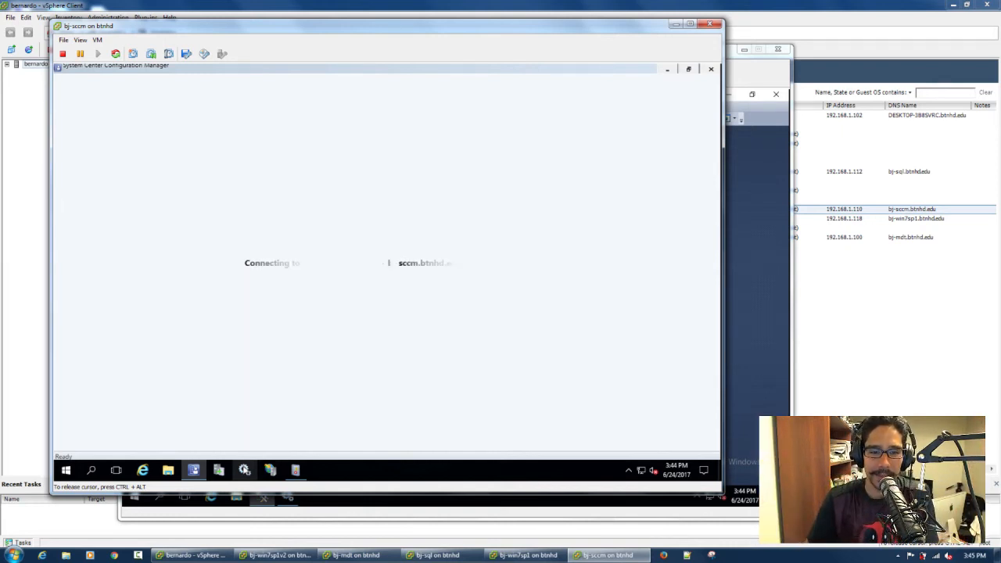
Examine the Configuration Manager services in a maximized Services window with a widened Name column, then close the window.
click(244, 469)
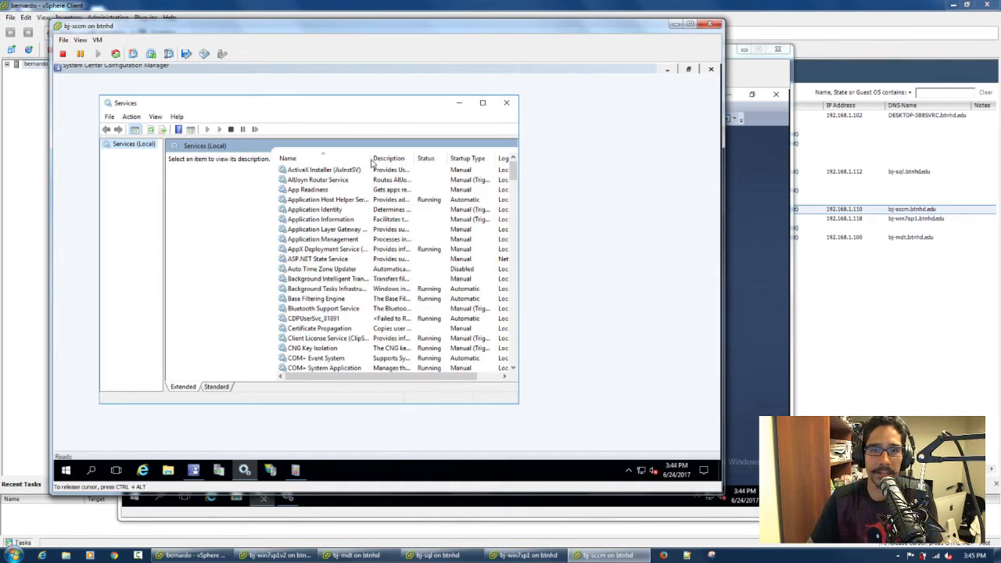
click(483, 102)
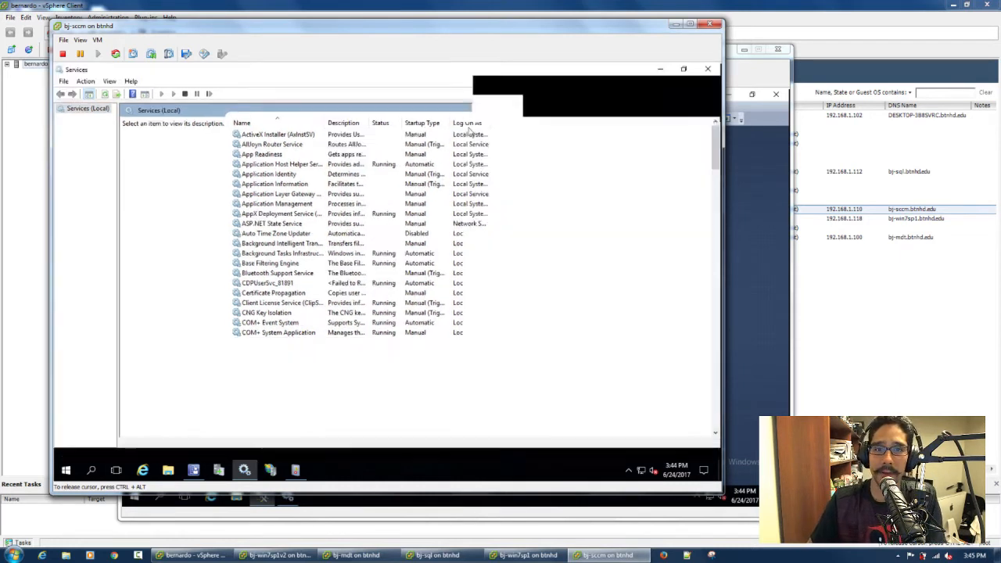
drag(324, 123, 399, 122)
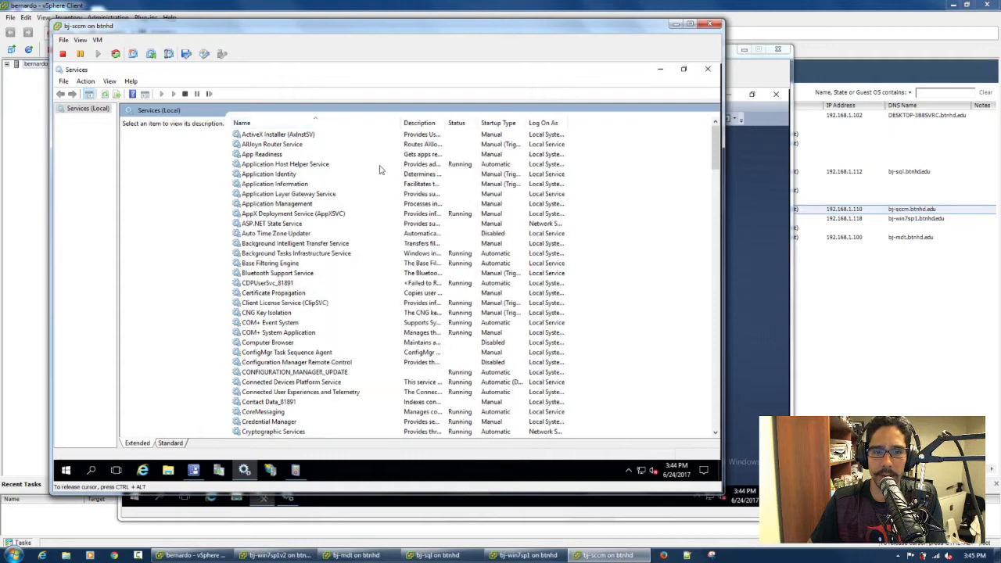
click(280, 283)
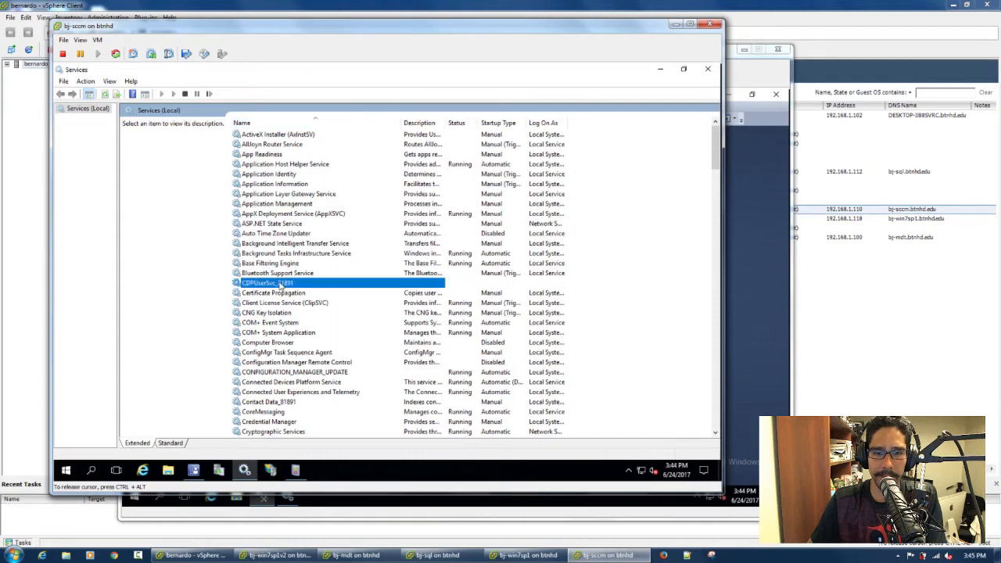
click(293, 375)
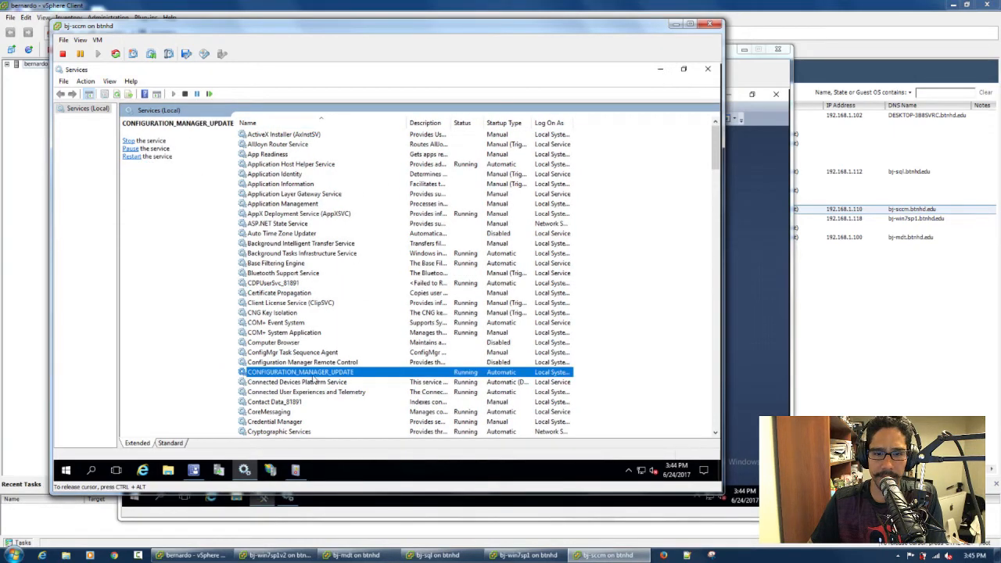
click(279, 365)
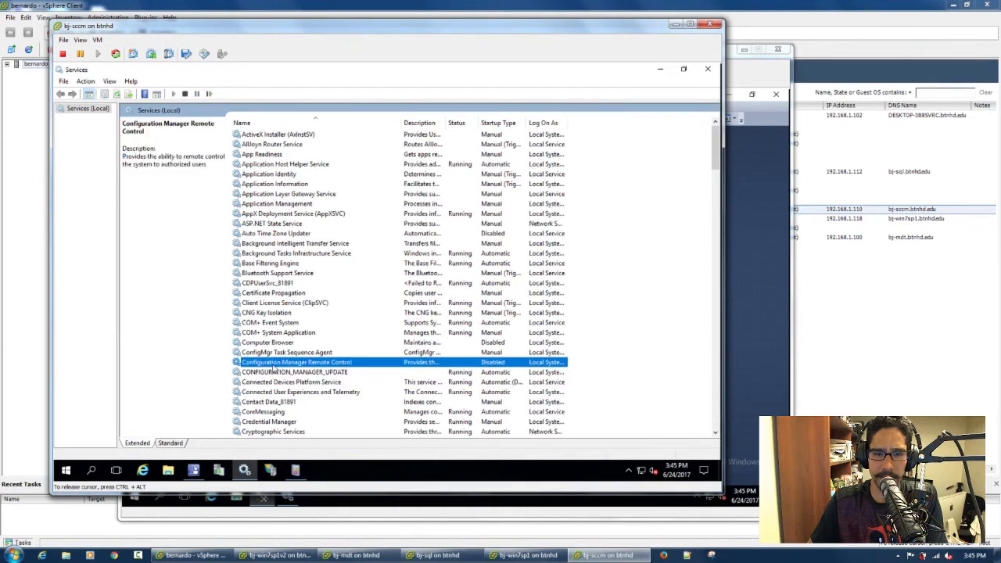
click(271, 356)
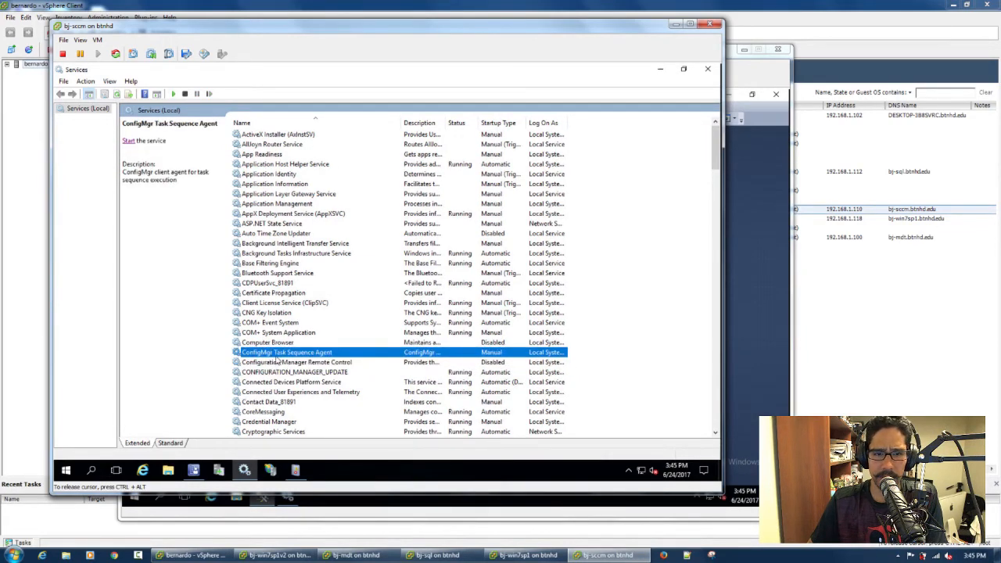
scroll(280, 361, down, 1)
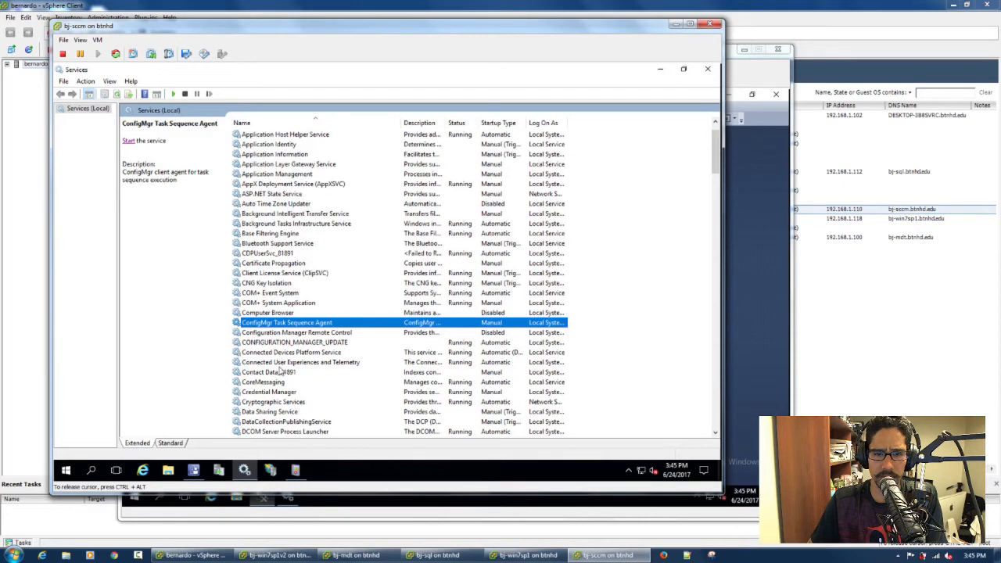
scroll(280, 374, down, 6)
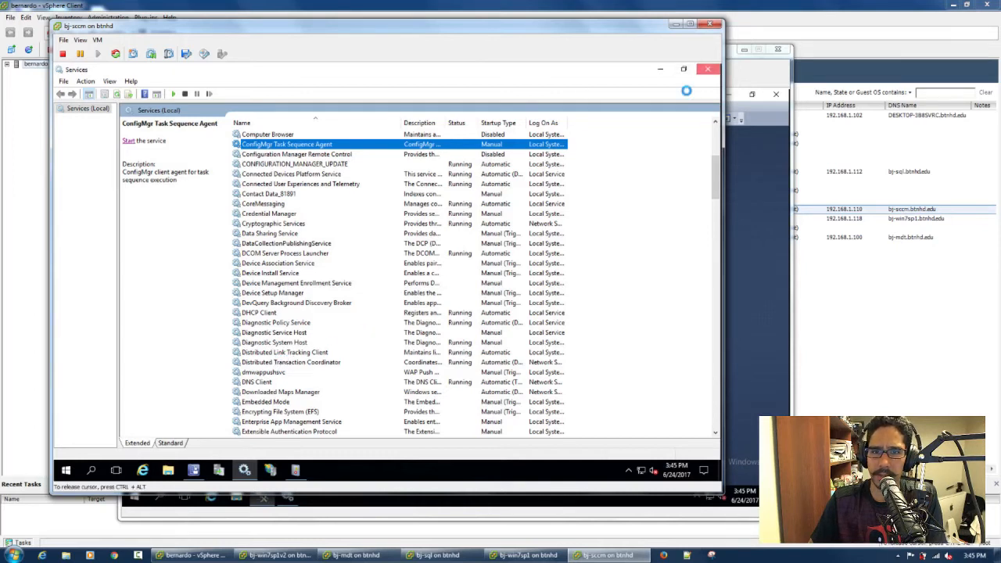
click(706, 69)
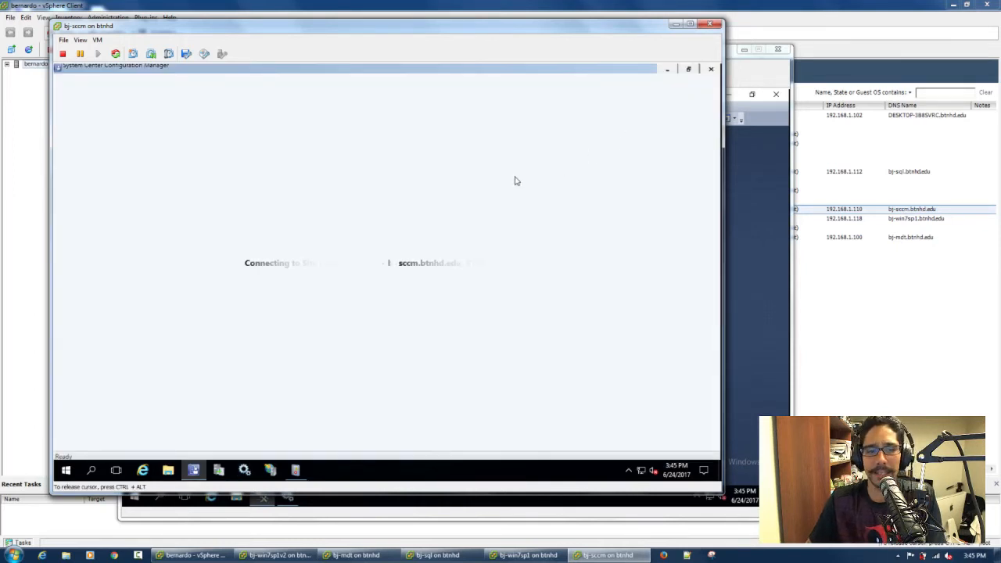
Review the 06-20-2017 and 06-21-2017 snapshots of bj-sccm in the Snapshot Manager and close it.
click(97, 39)
mouse_move(122, 73)
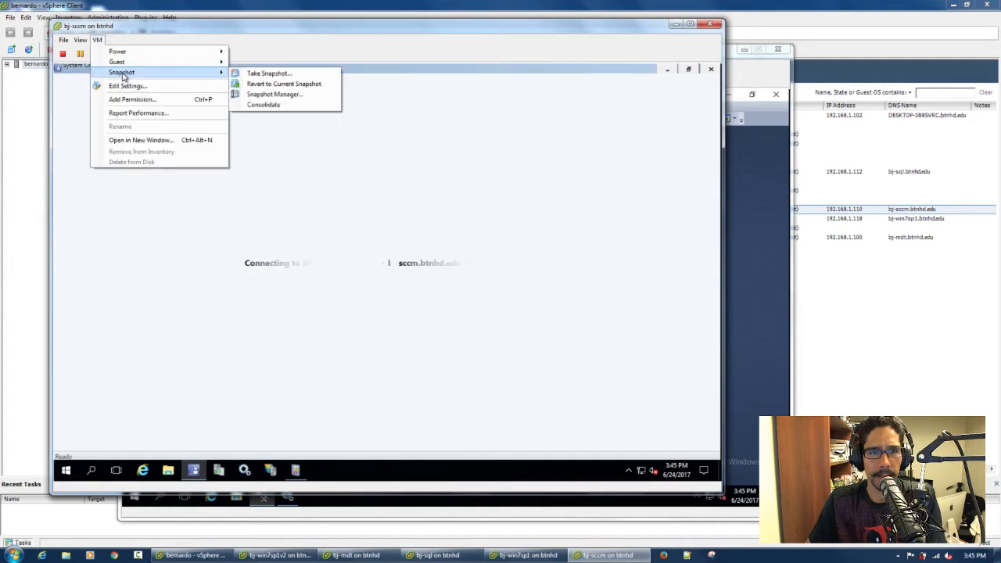
click(273, 94)
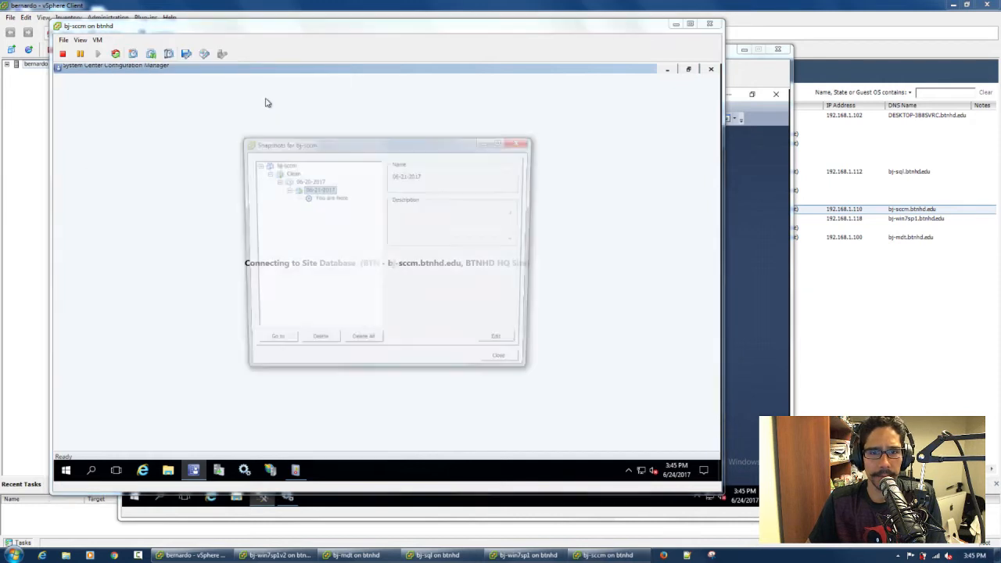
click(308, 181)
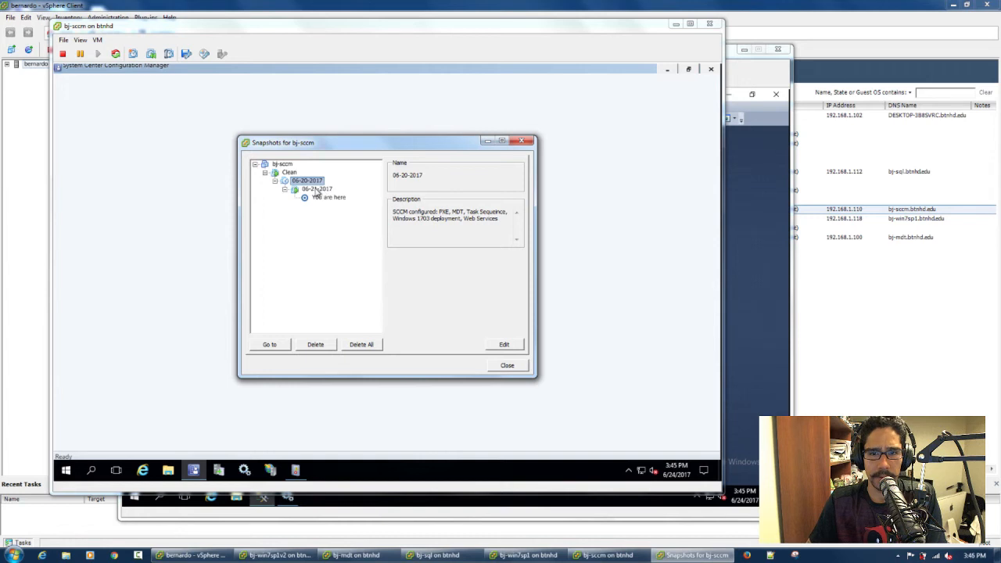
click(316, 190)
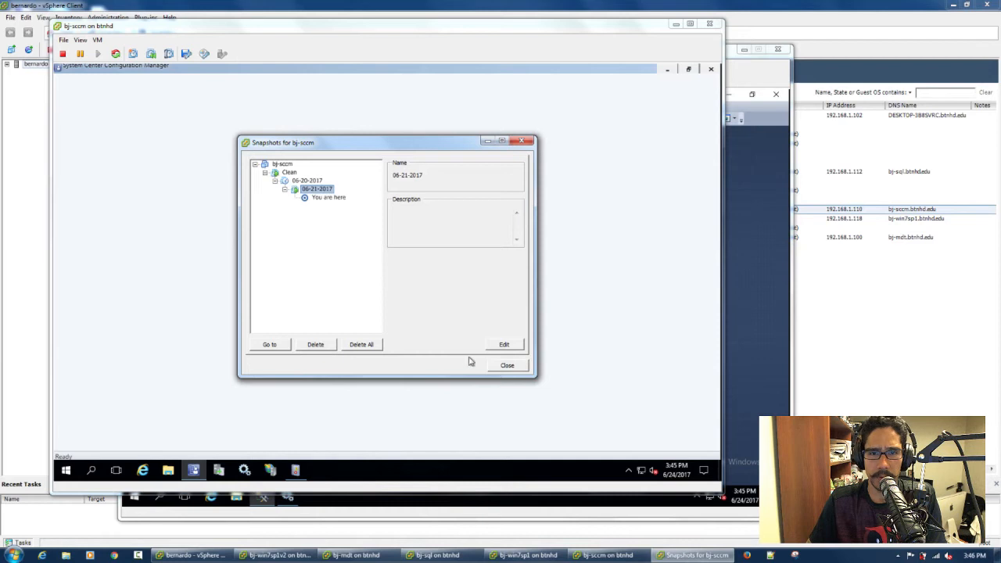
click(504, 366)
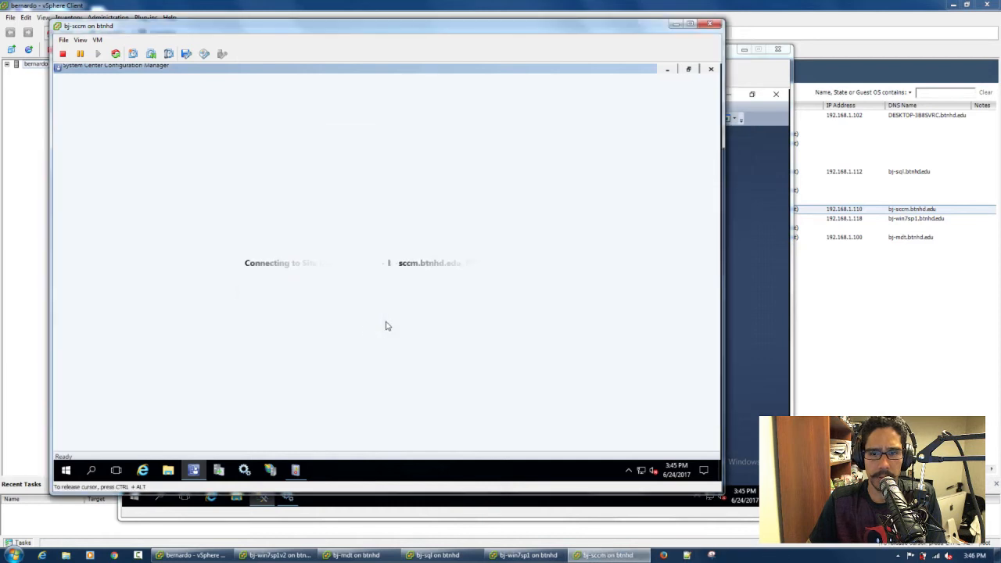
Recheck the Setup log in Event Viewer, minimize the viewer, and close the Configuration Manager console.
click(301, 473)
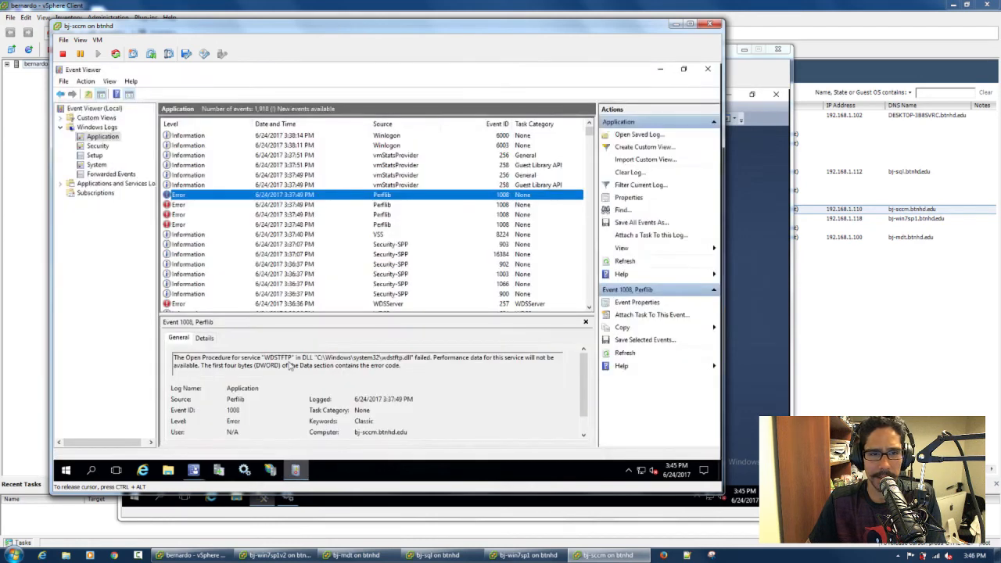
click(97, 155)
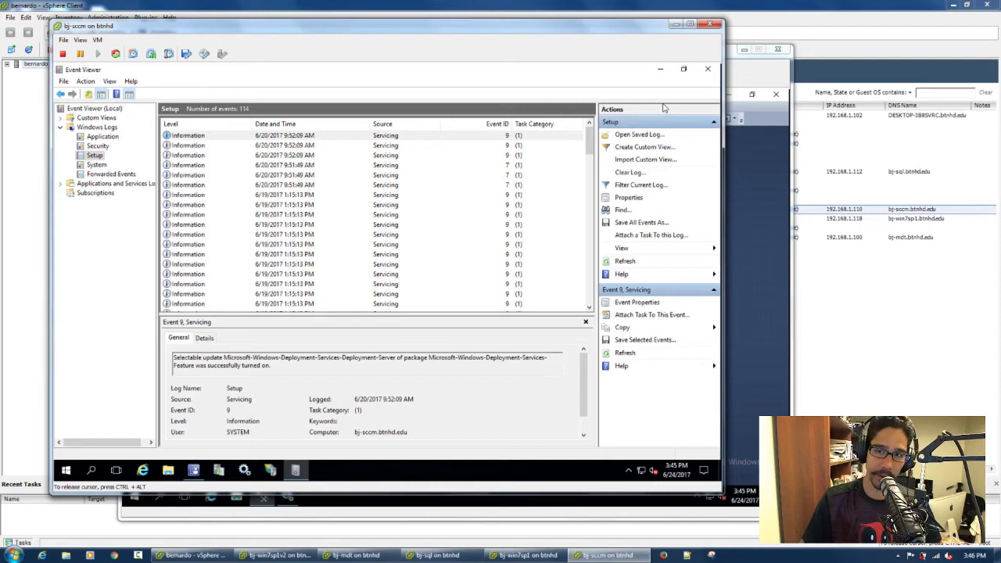
click(660, 69)
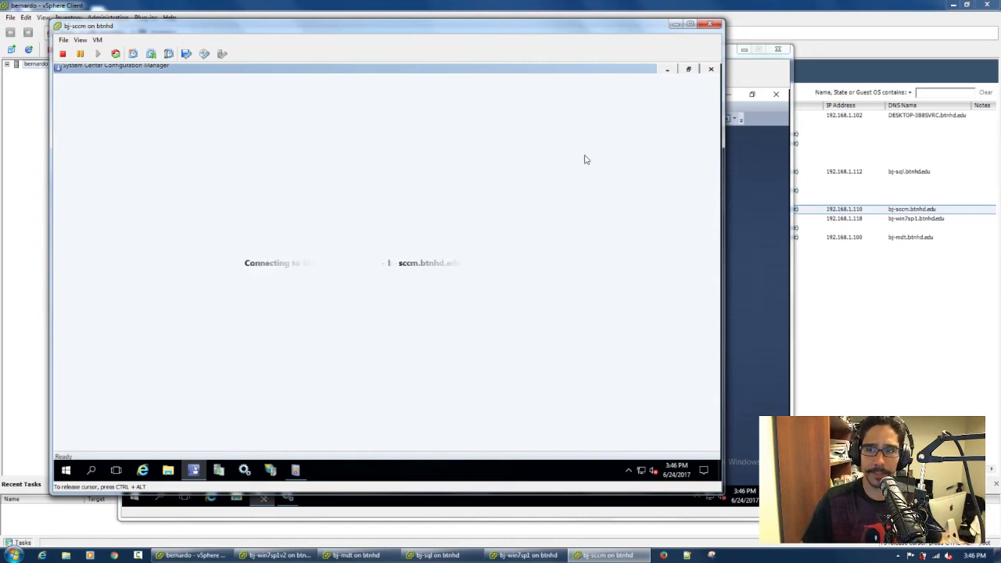
click(710, 69)
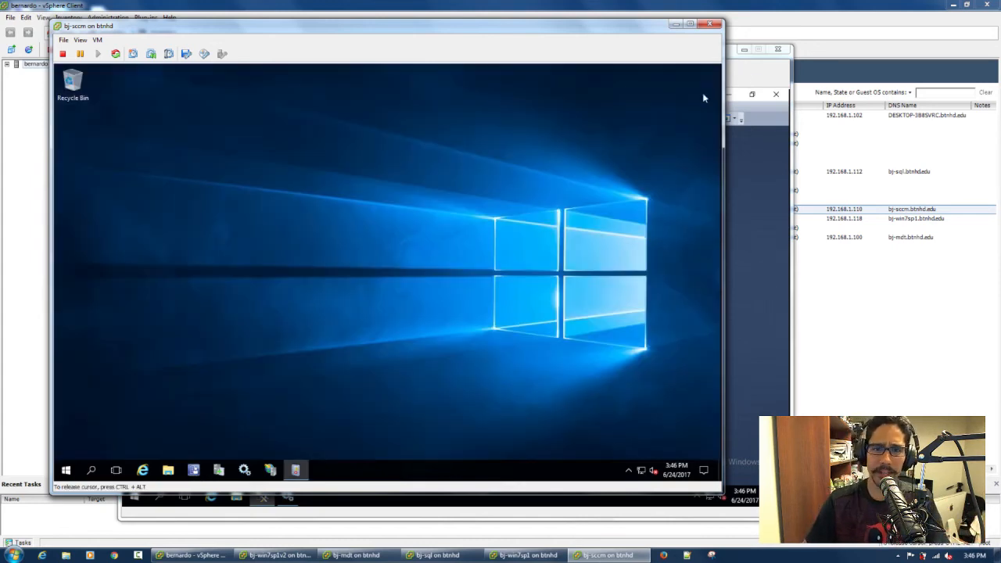
Check the SQL Server services in the Services window on bj-sql, and close the window.
click(758, 186)
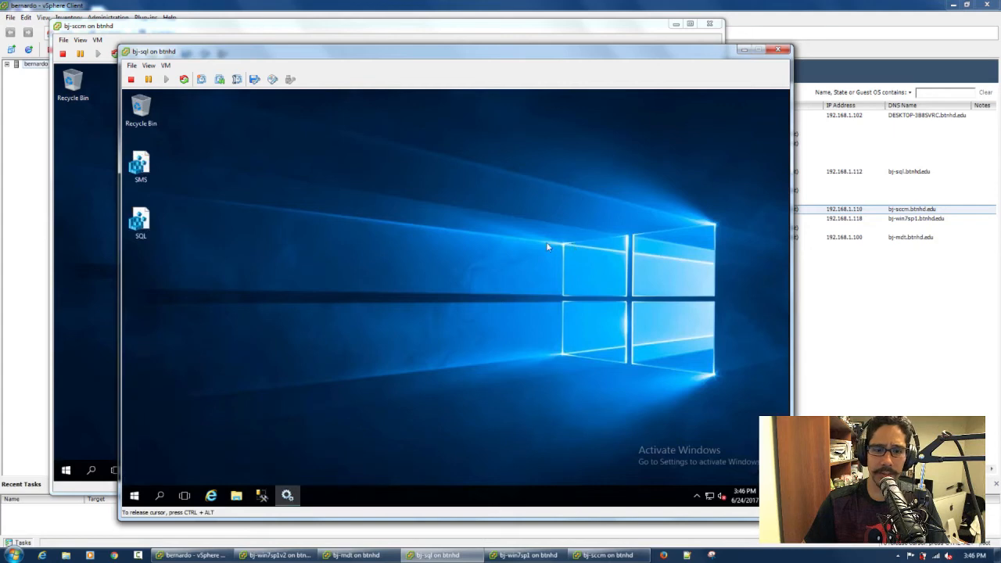
click(287, 495)
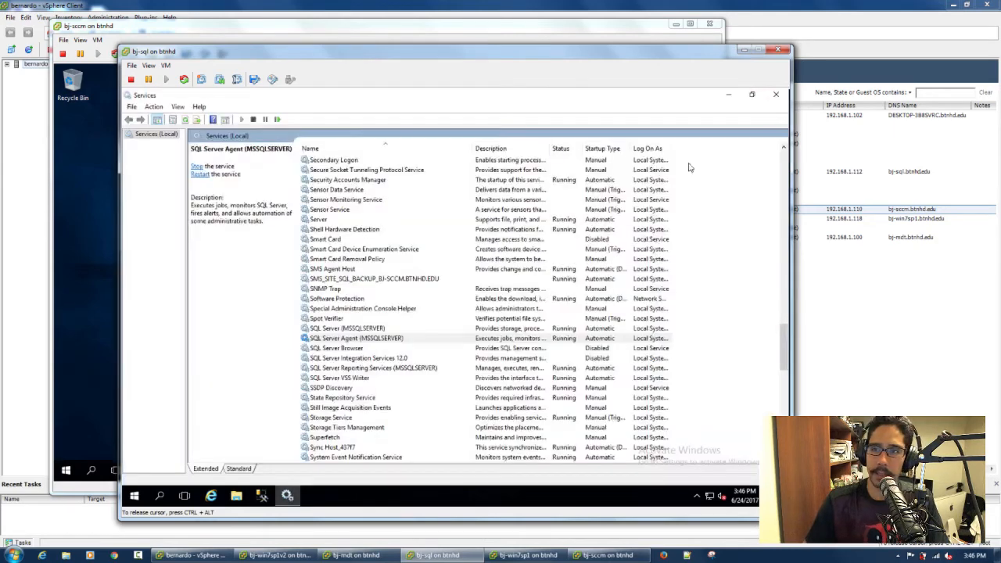
click(776, 94)
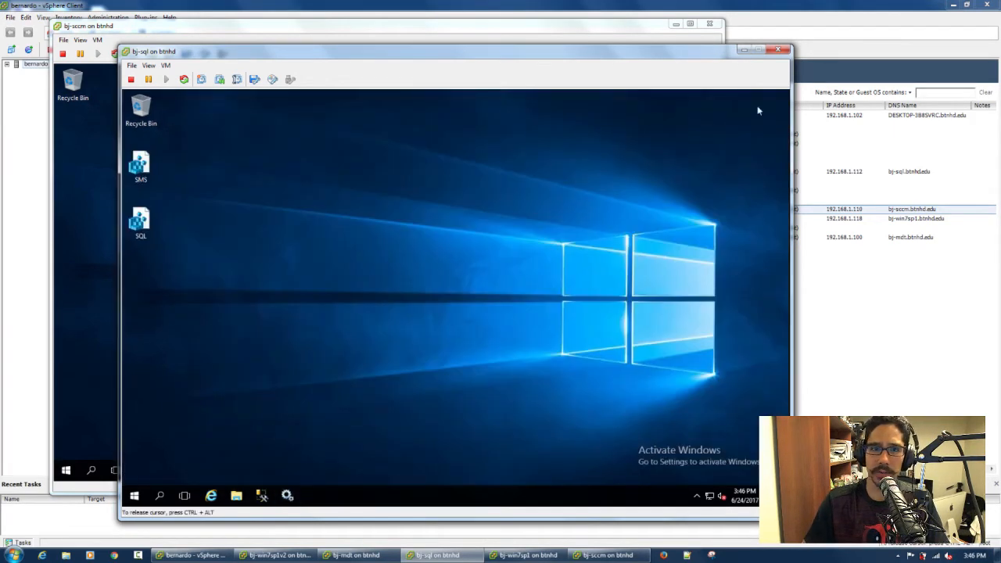
click(259, 167)
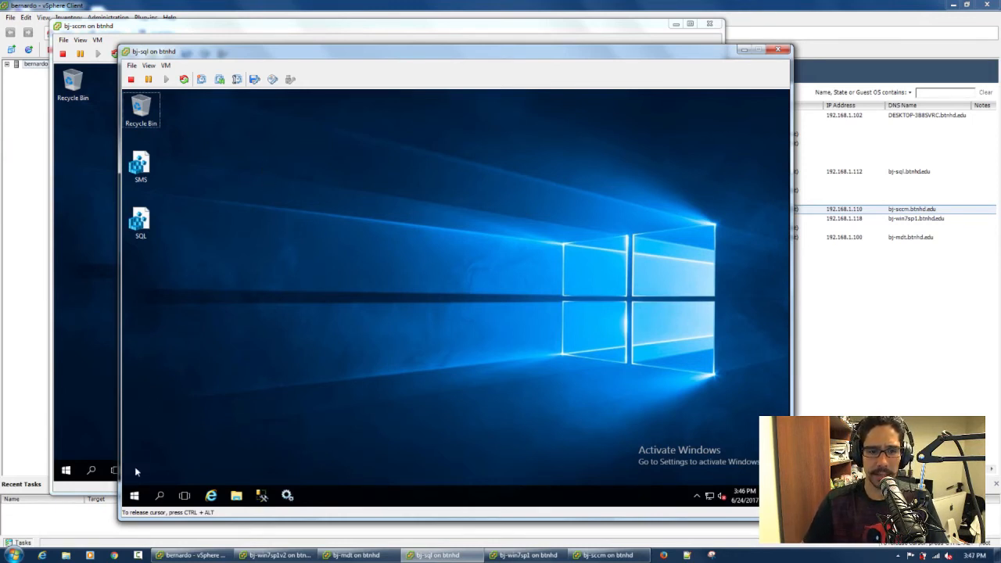
key(ctrl+alt+Insert)
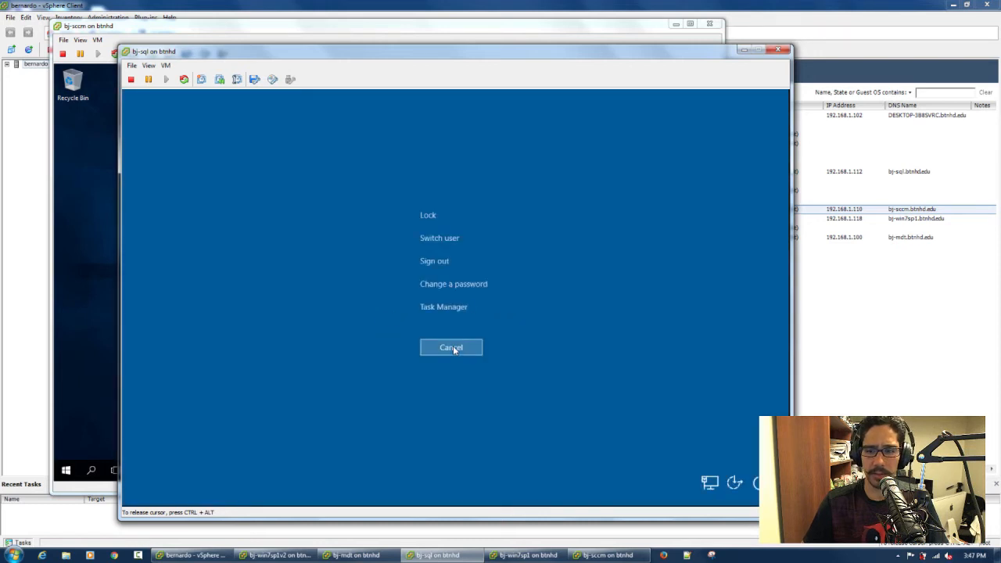
click(455, 346)
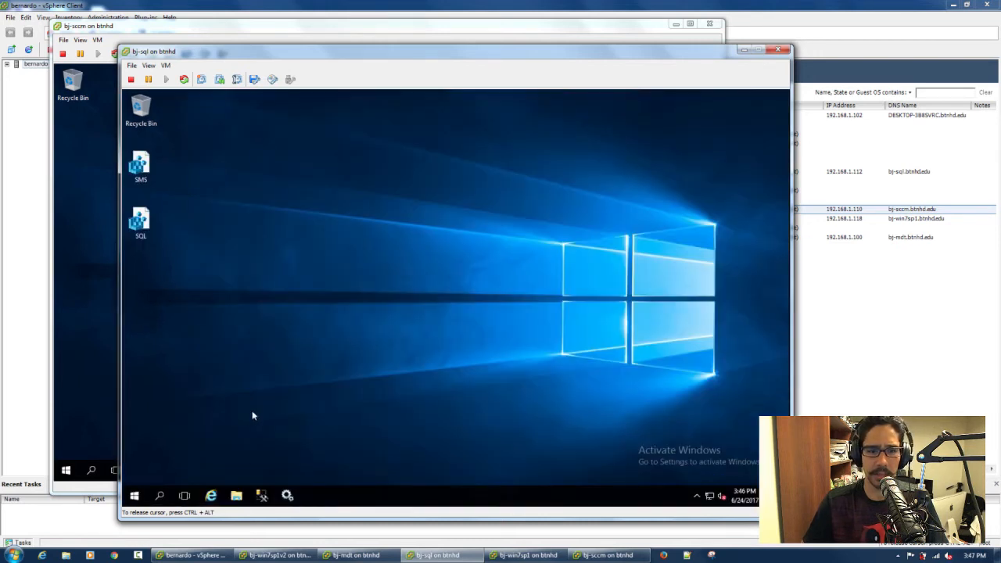
Open Windows Firewall from Control Panel on bj-sql and close the window.
right_click(133, 495)
click(200, 397)
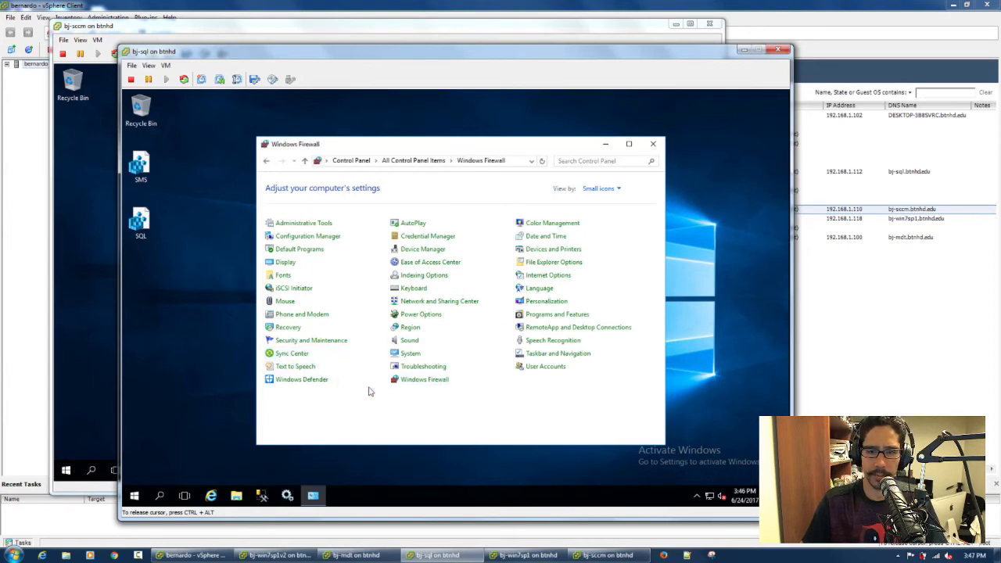
click(652, 144)
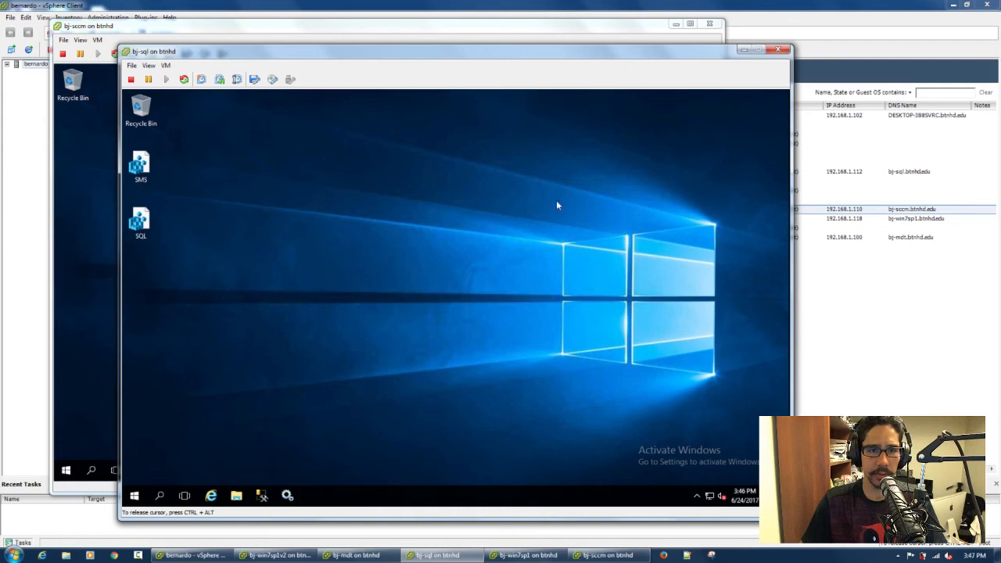
Restart the bj-sql virtual machine from its security screen with the reason Other (Unplanned).
click(165, 65)
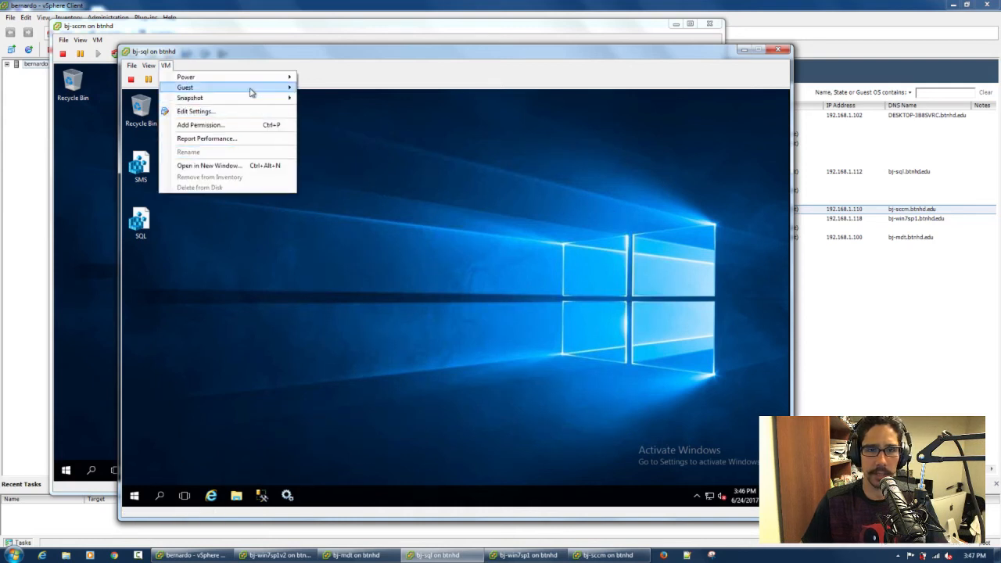
mouse_move(250, 88)
click(323, 98)
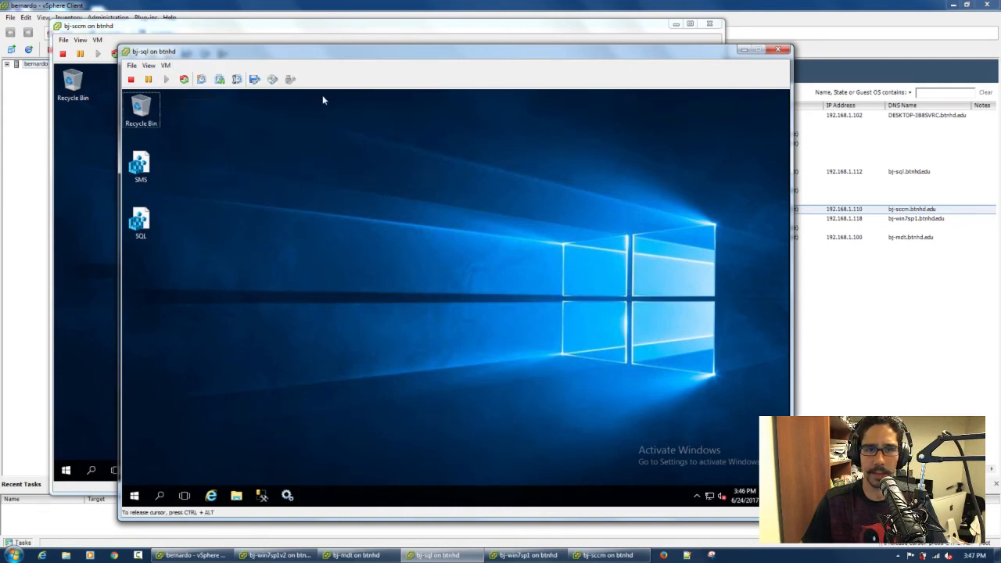
click(754, 482)
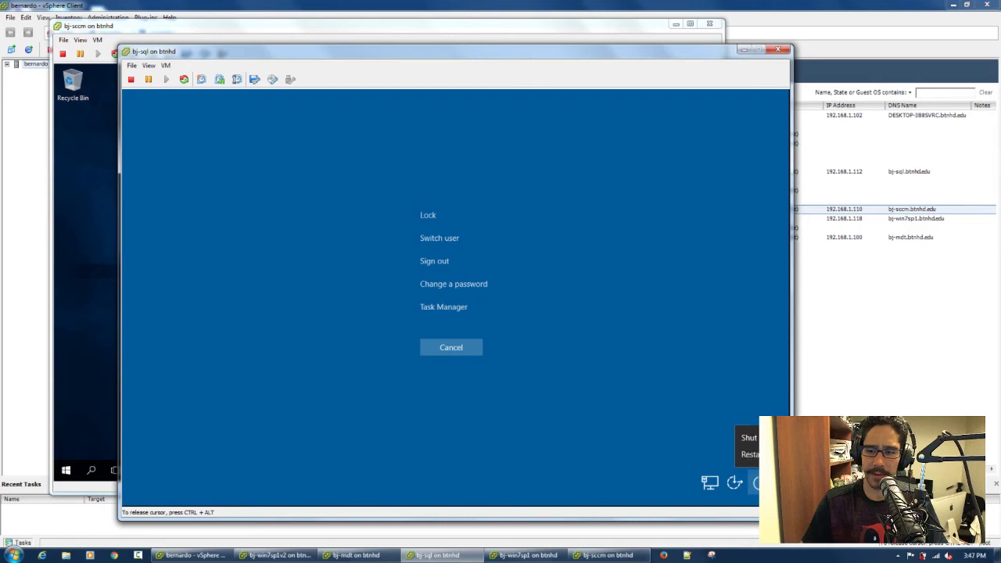
click(747, 454)
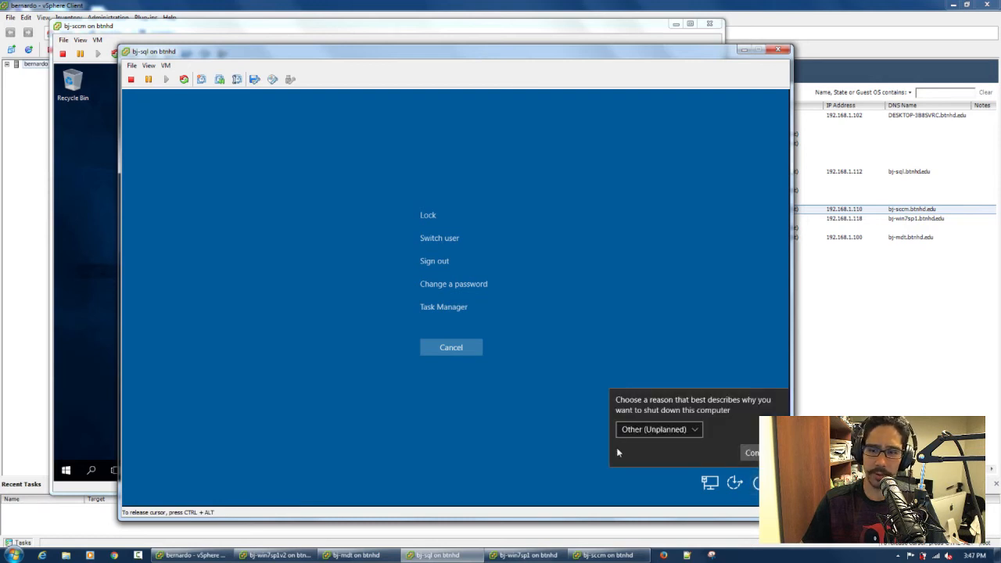
click(748, 453)
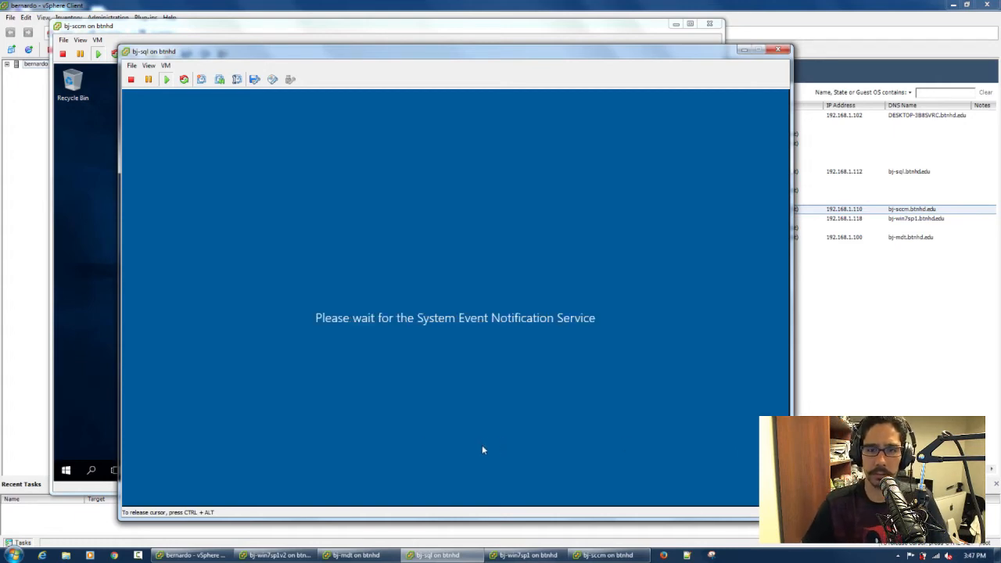
Switch to the bj-sccm virtual machine, restore Event Viewer and close it.
click(105, 302)
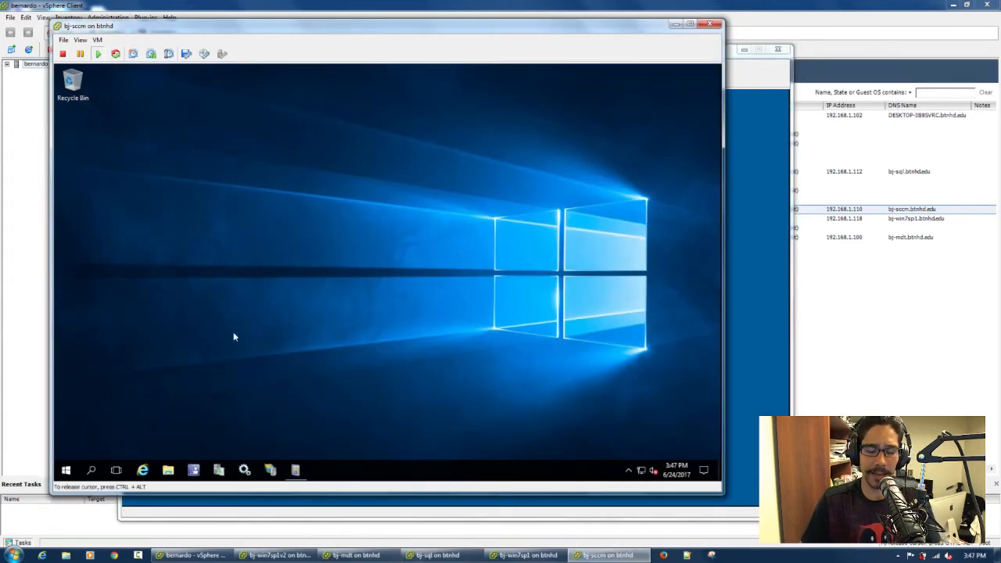
click(295, 469)
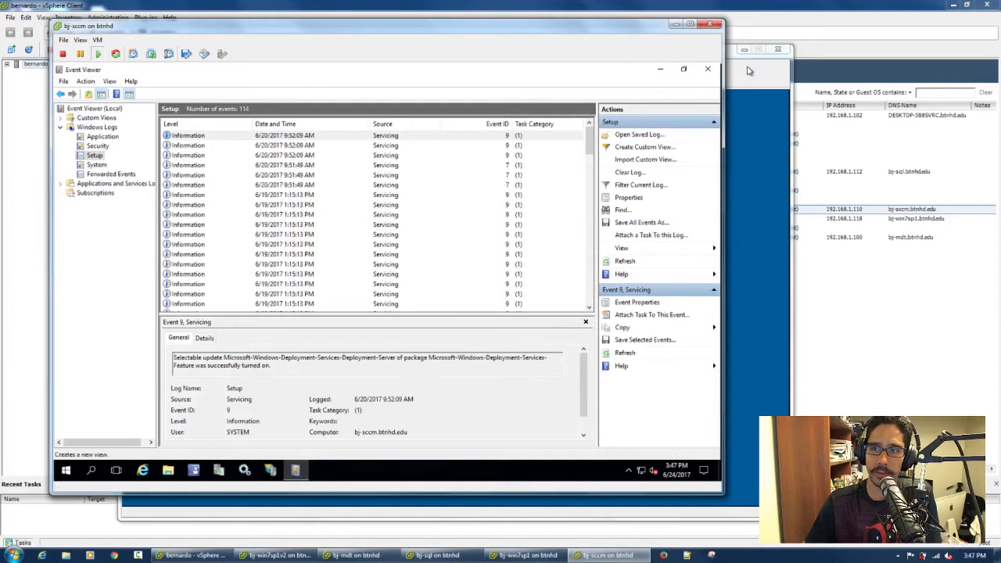
click(707, 69)
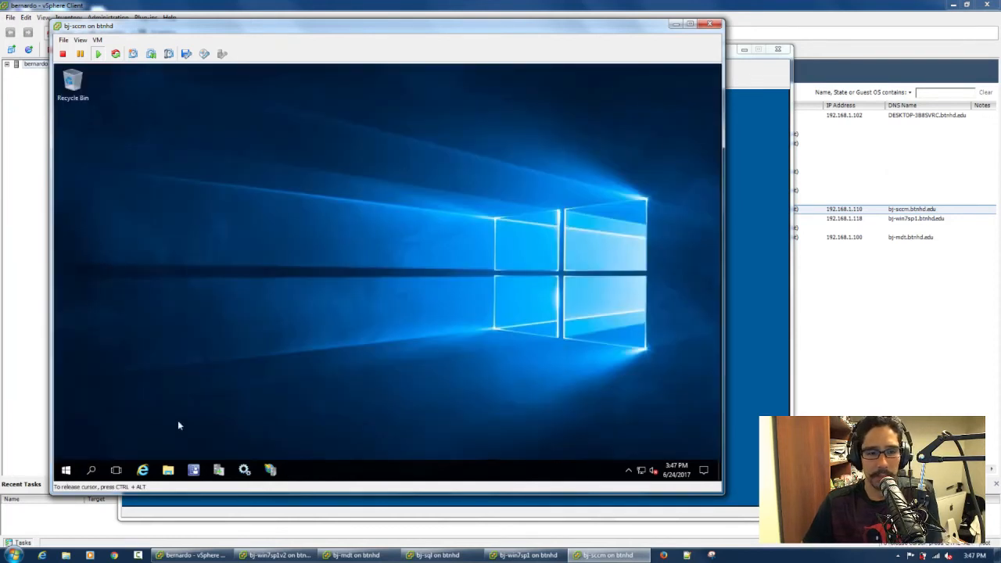
Open Windows Firewall from Control Panel on bj-sccm, close the window, and return to the bj-sql console.
right_click(65, 469)
click(121, 365)
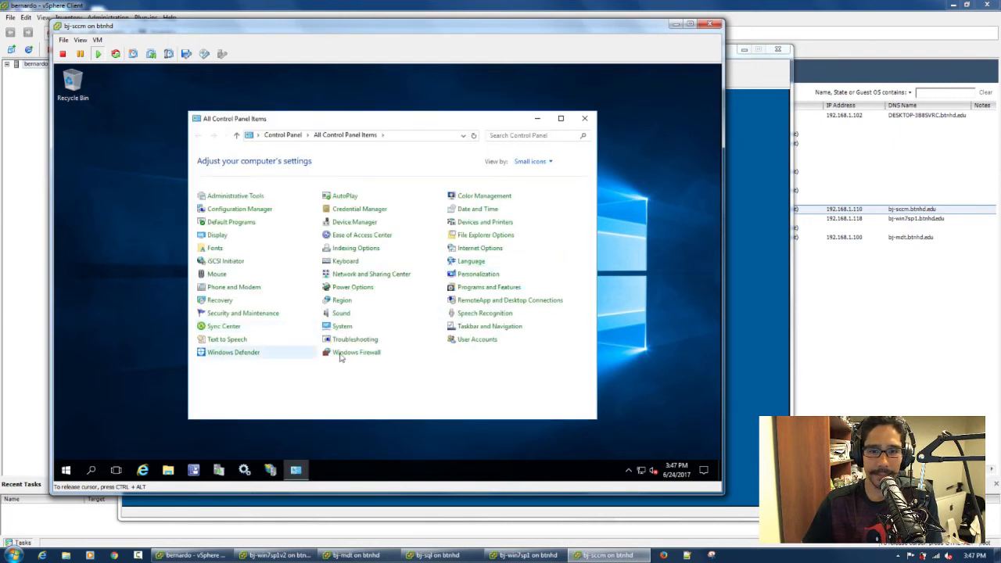
click(342, 357)
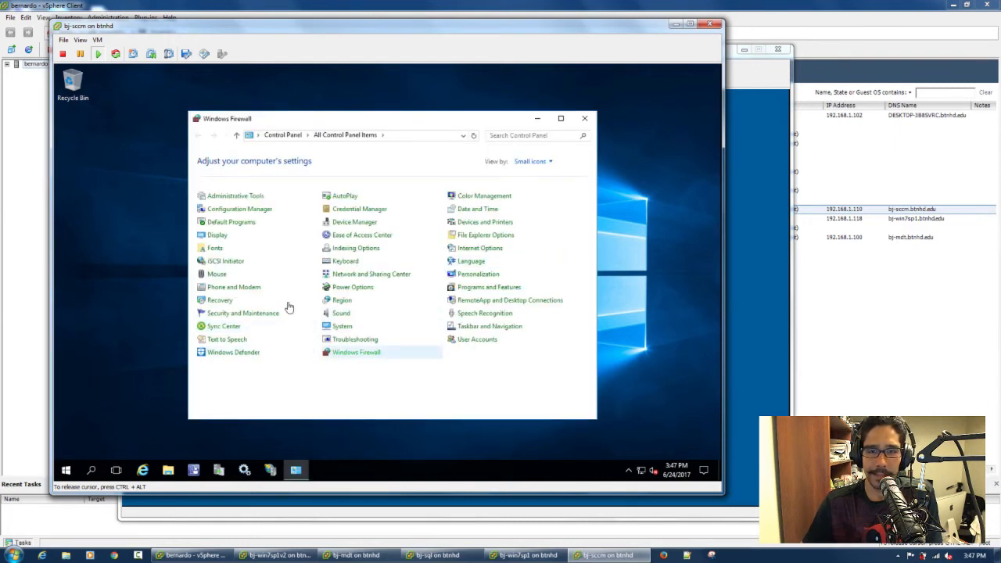
click(584, 118)
click(745, 83)
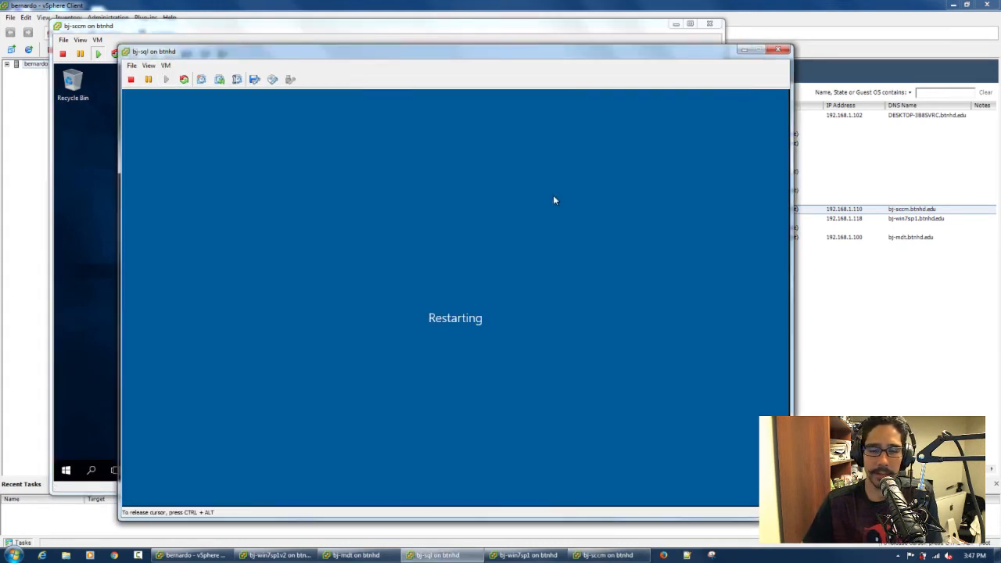
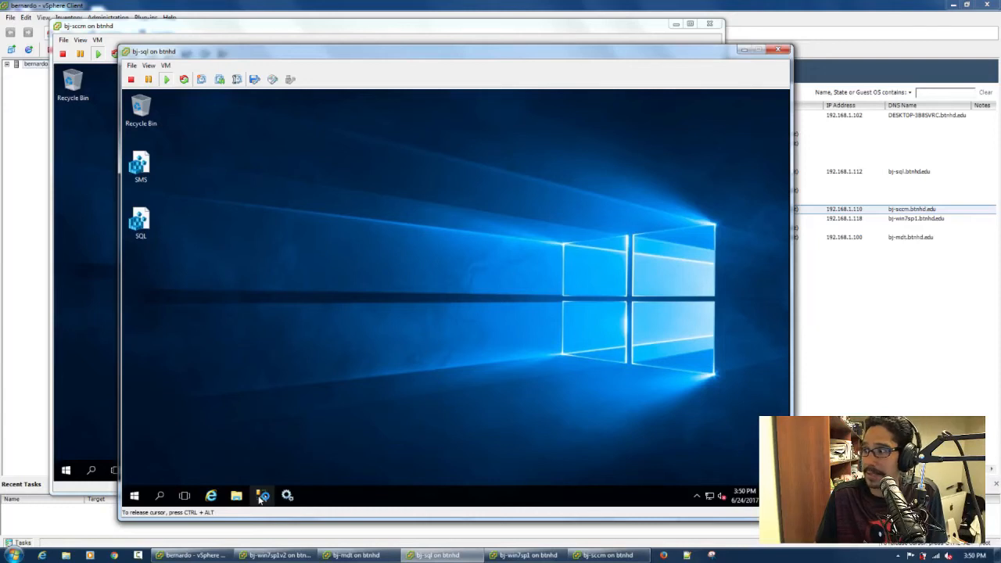
Launch SQL Server Management Studio on bj-sql, refresh the vSphere virtual machine list and select bj-sql to check its resource usage.
click(262, 496)
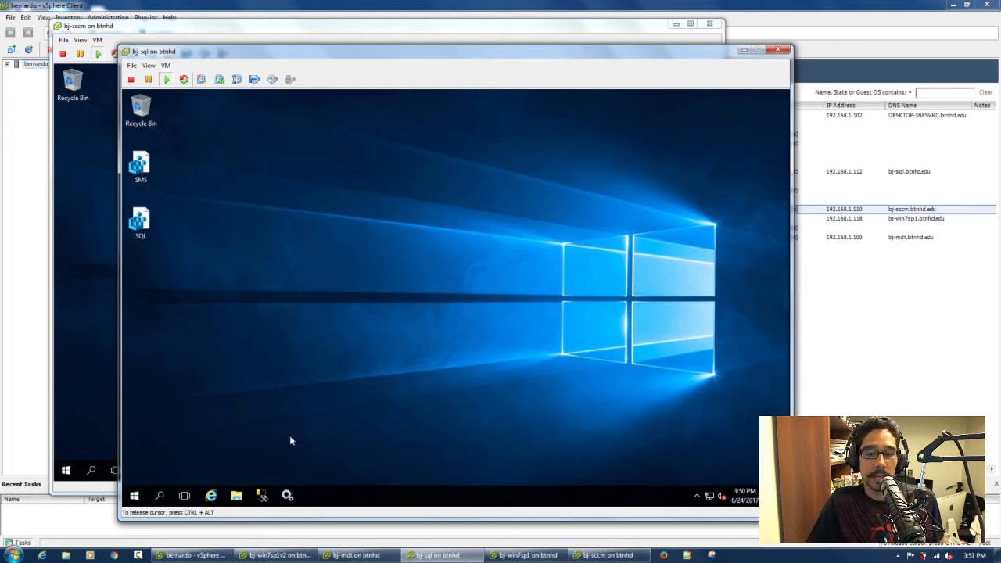
click(839, 369)
right_click(383, 328)
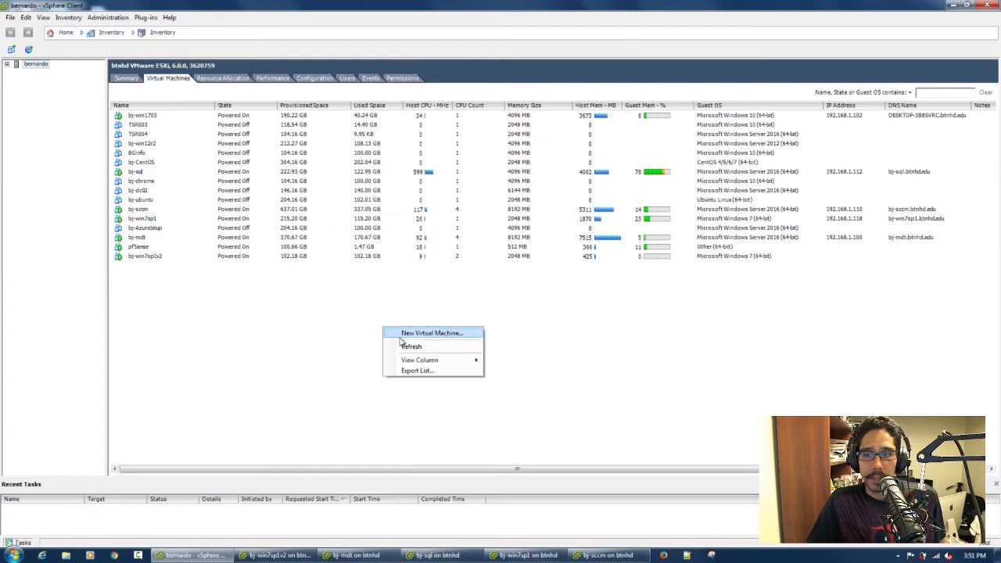
click(436, 348)
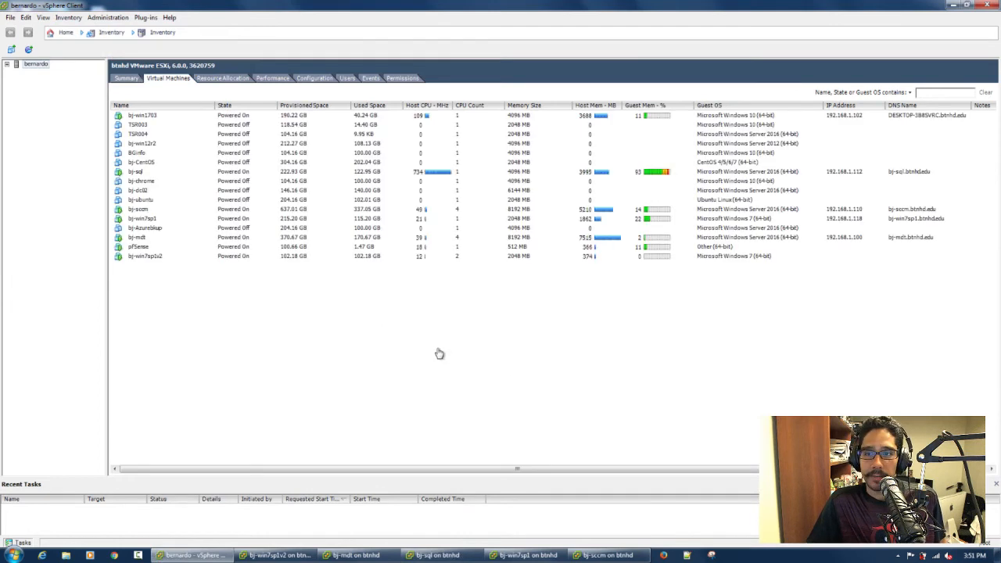
click(165, 172)
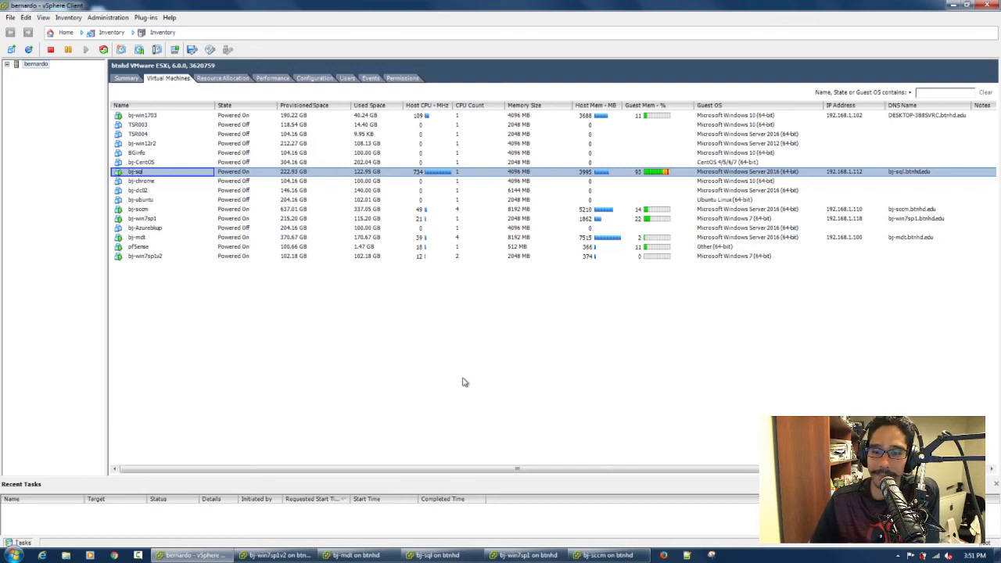
Connect SQL Server Management Studio on bj-sql to the BJ-SQL Database Engine using Windows Authentication.
click(605, 555)
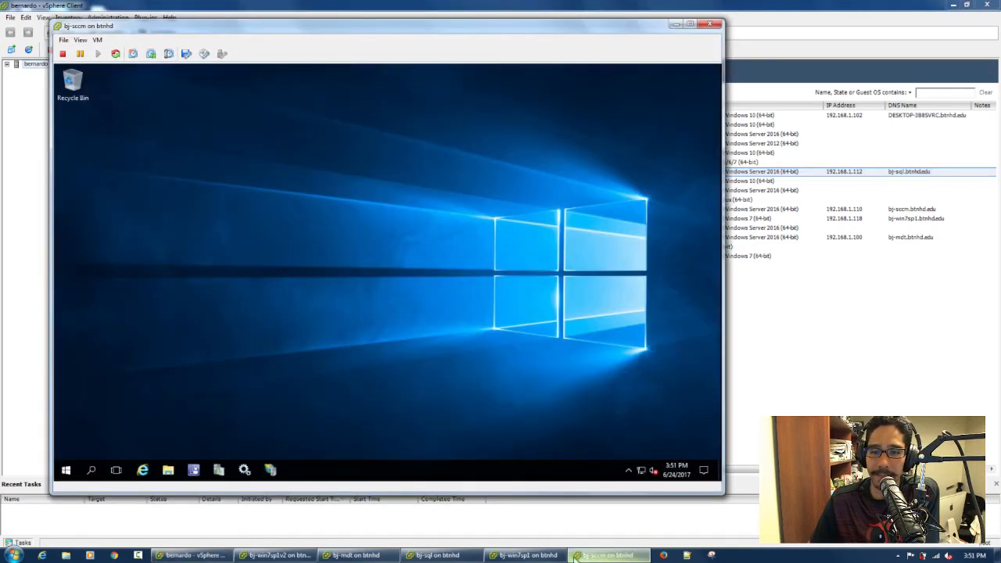
click(434, 554)
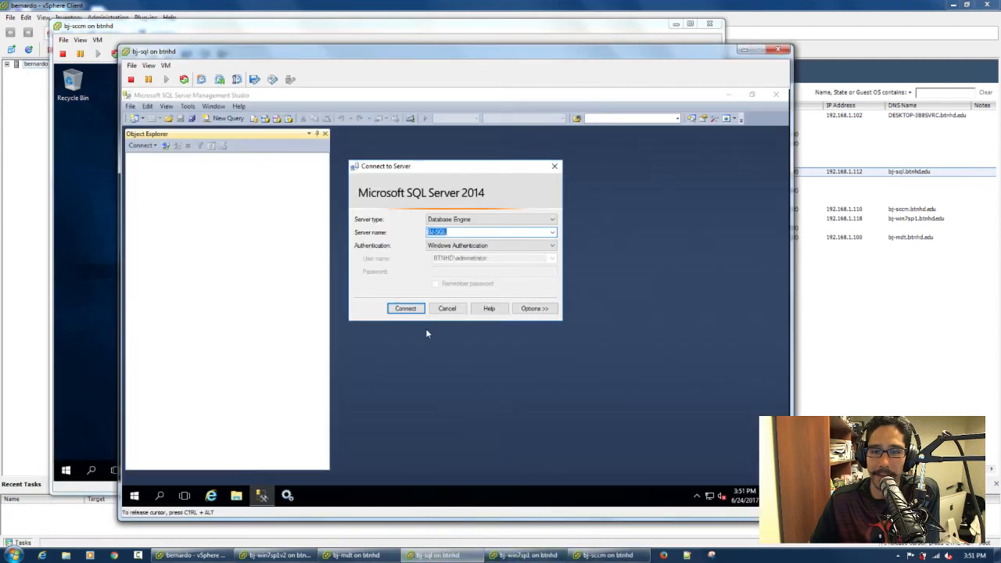
click(409, 308)
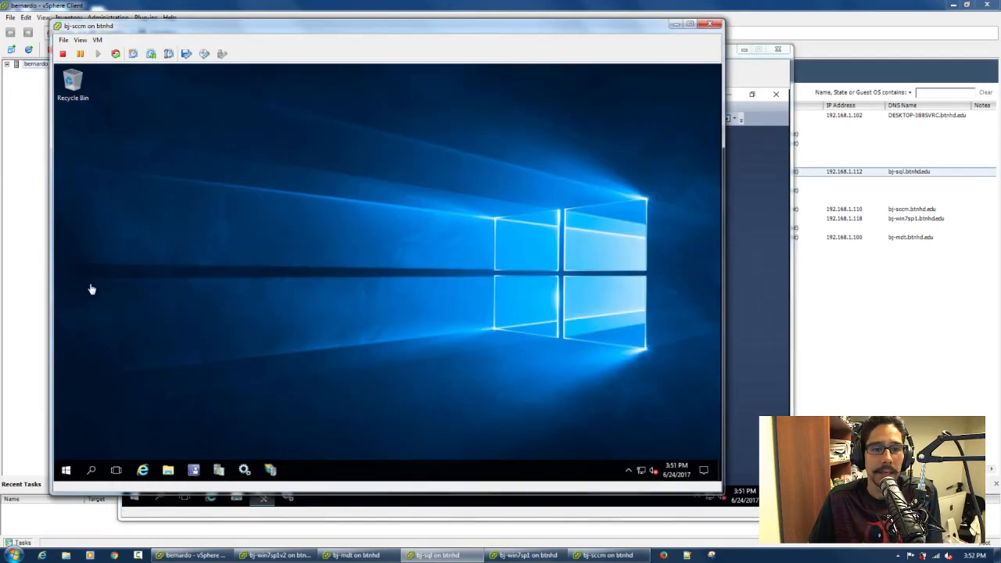
Return to the vSphere inventory and refresh the virtual machine list to recheck resource usage.
click(89, 287)
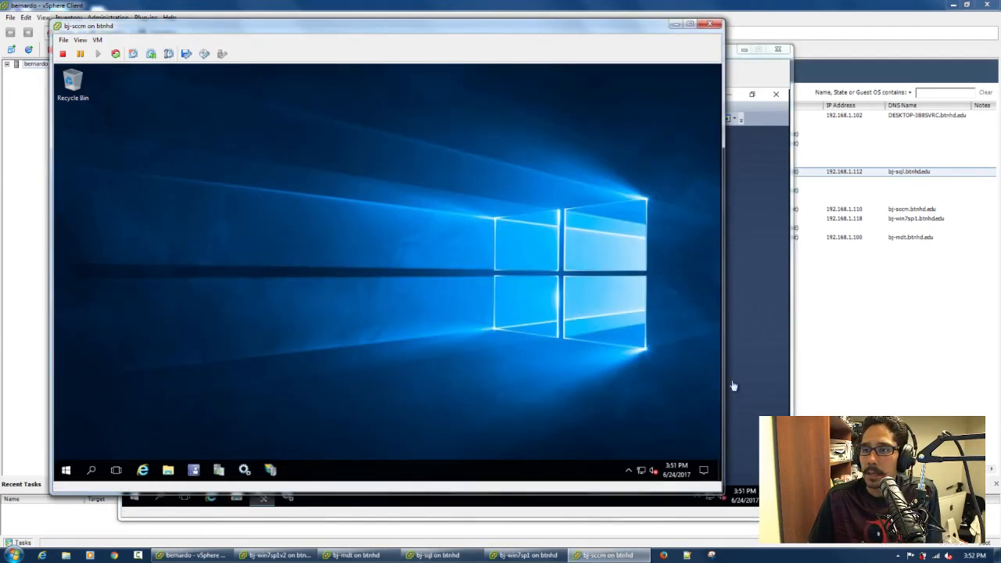
click(821, 342)
right_click(311, 329)
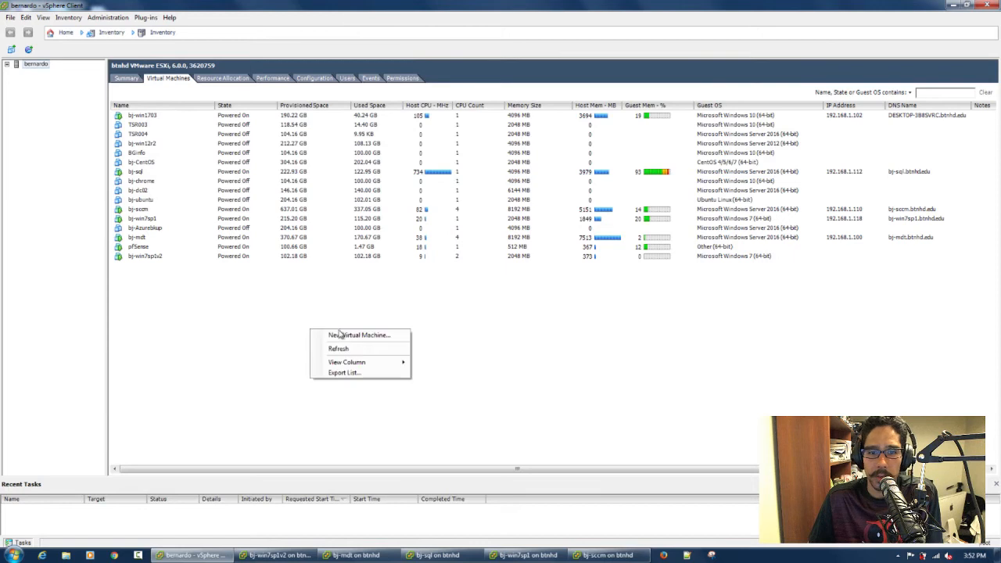
click(341, 348)
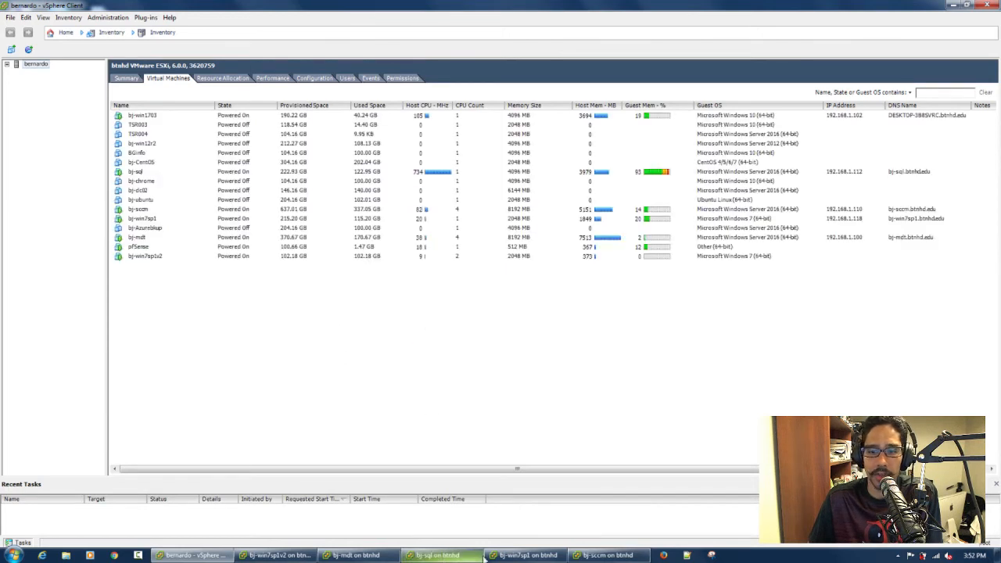
Reposition the bj-sccm console window, check the Configuration Manager console's connection to the site database, and close the Configuration Manager console.
mouse_move(599, 557)
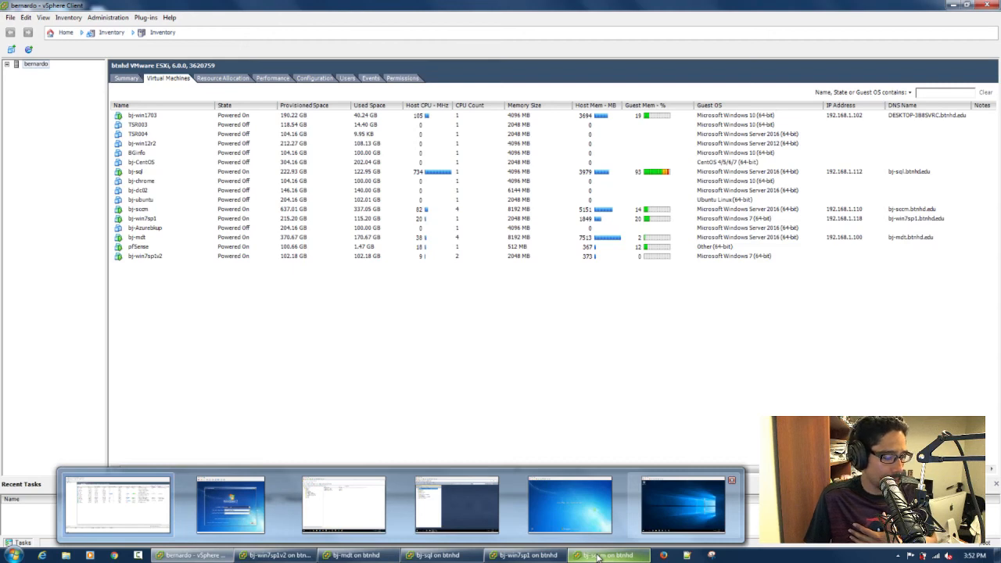
click(599, 556)
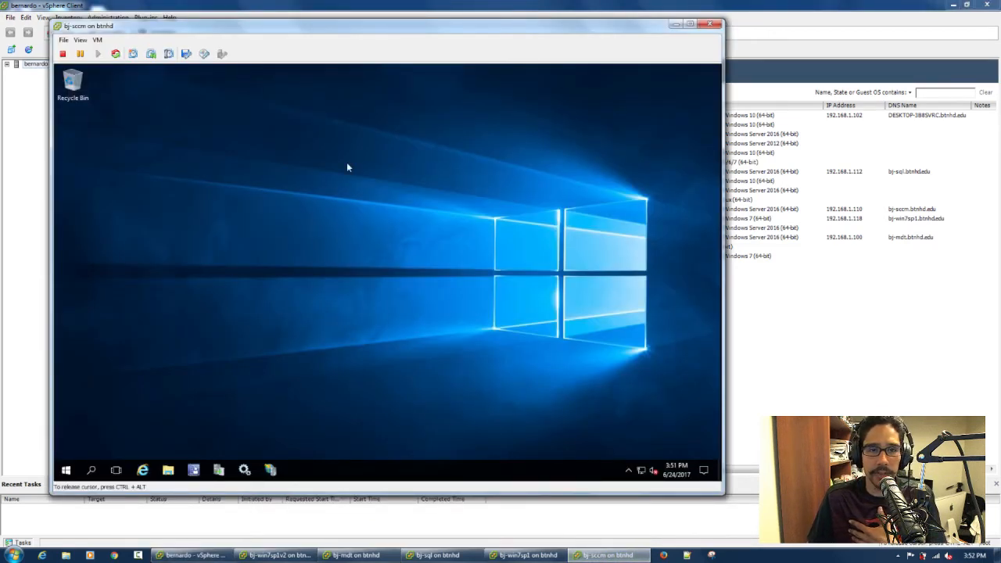
drag(302, 29, 321, 72)
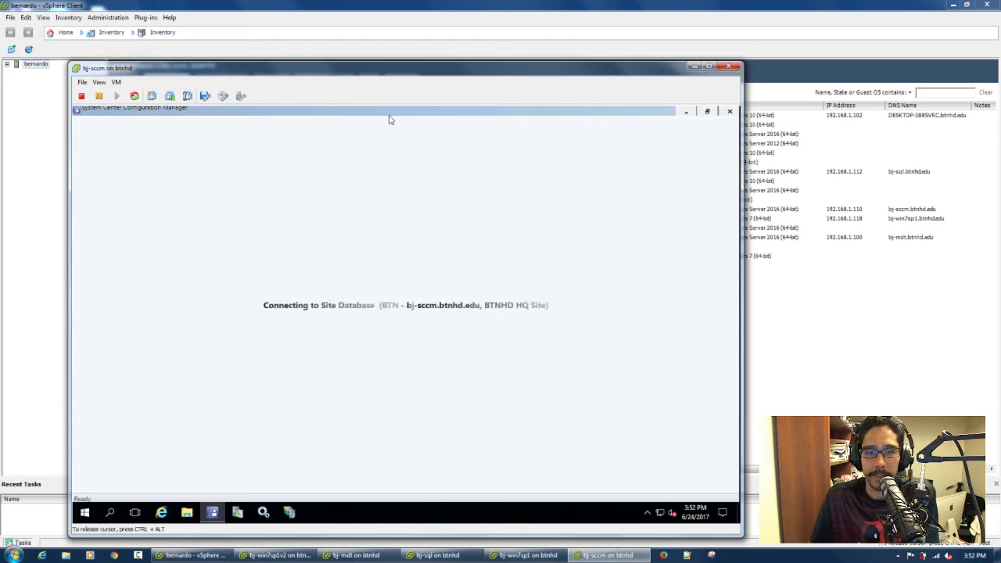
click(730, 114)
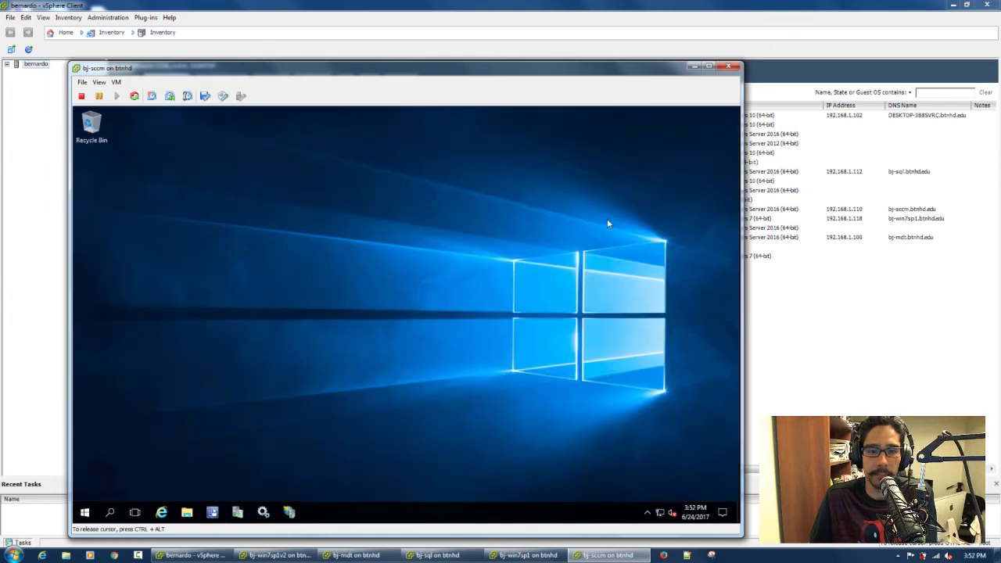
Take a snapshot of the bj-sccm virtual machine named "bad", including its memory, and move the console window to reveal the task progress.
click(116, 83)
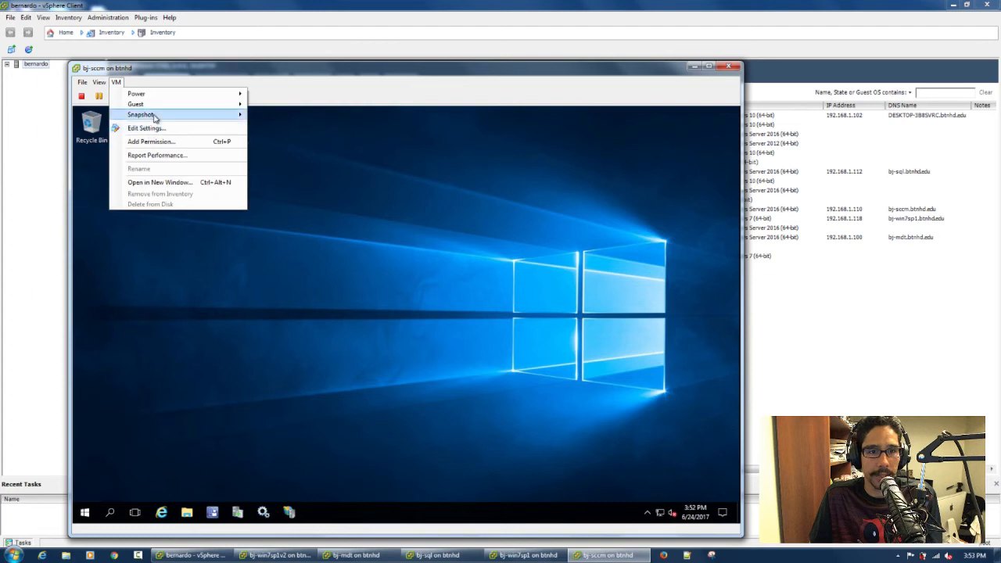
mouse_move(153, 117)
click(306, 119)
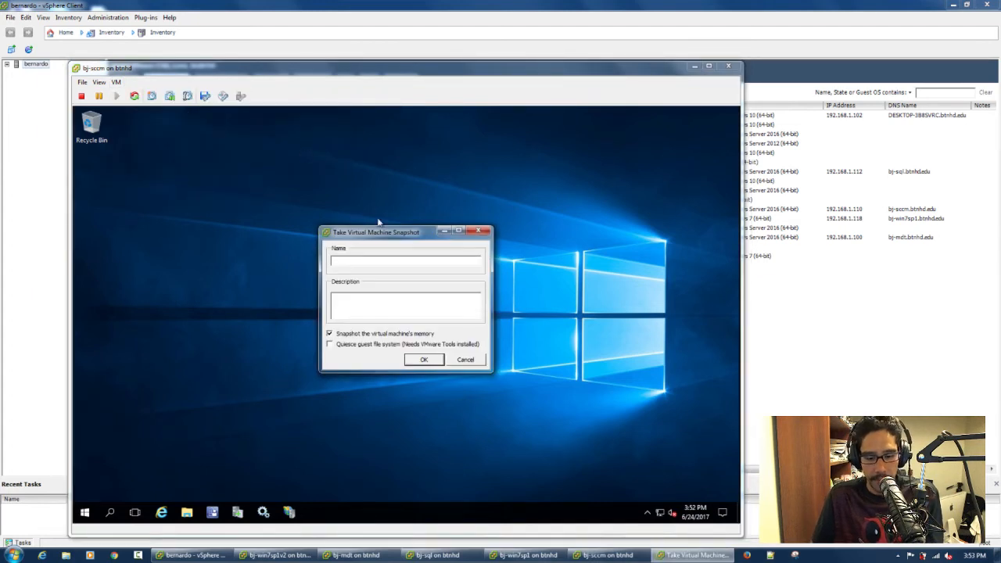
text(ba)
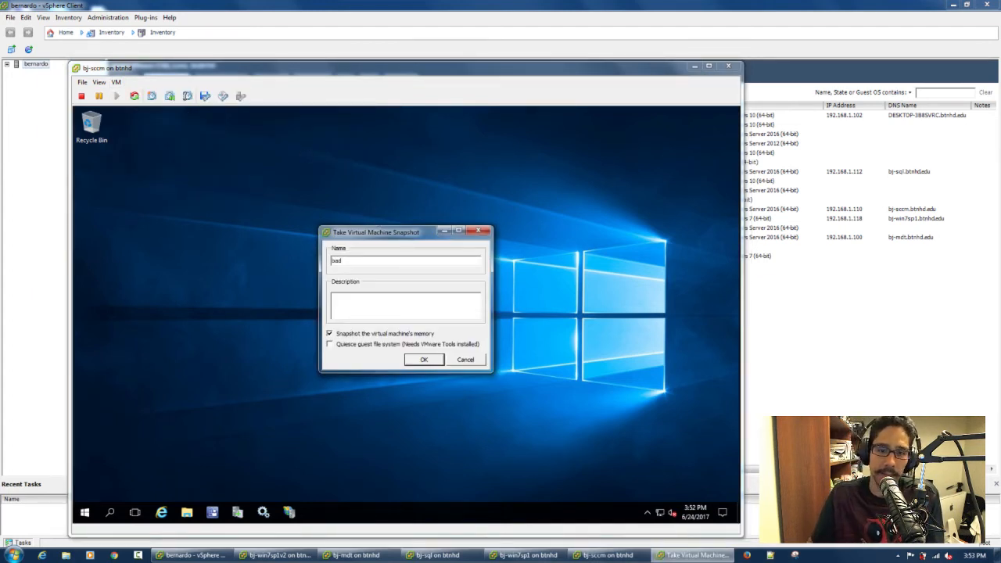
text(d)
click(423, 359)
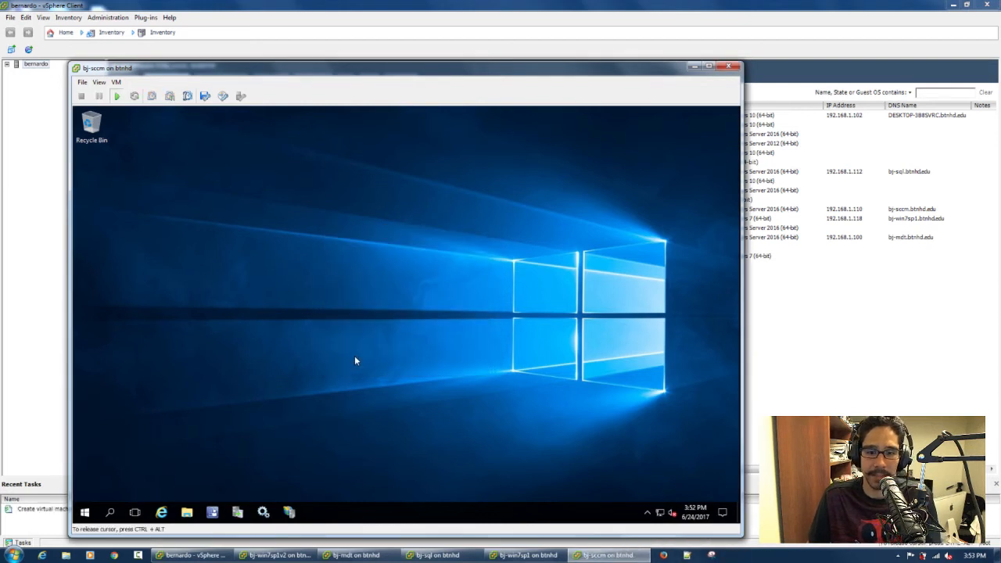
drag(387, 68, 404, 11)
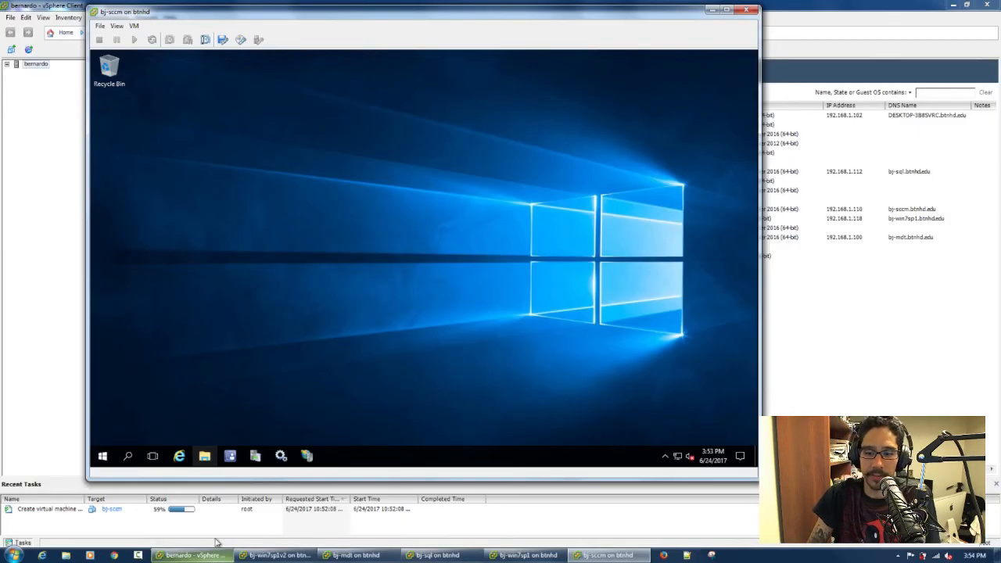
Switch to bj-sql, expand its databases in Object Explorer to check the CM_BTN site database, and reposition the console window.
click(436, 555)
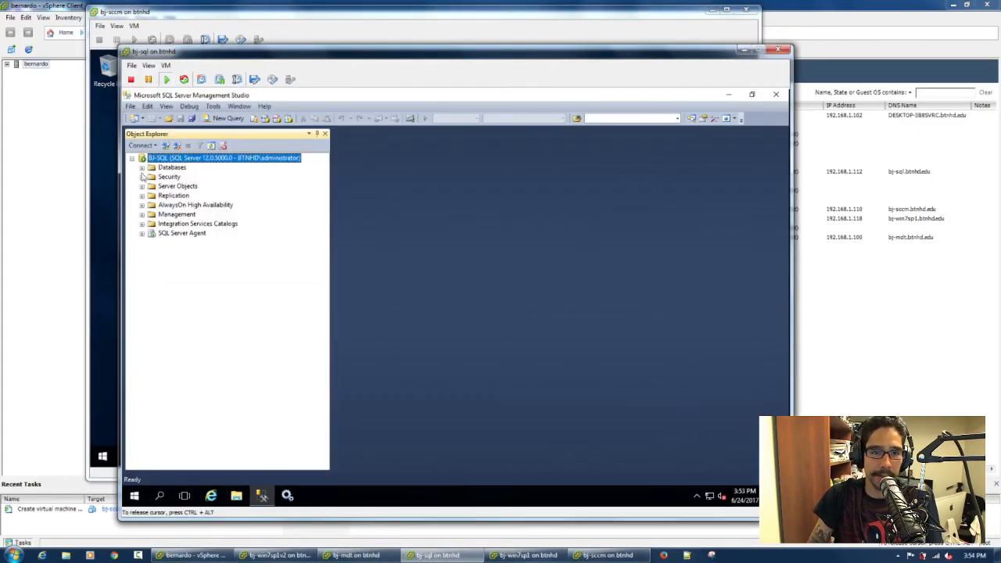
click(141, 168)
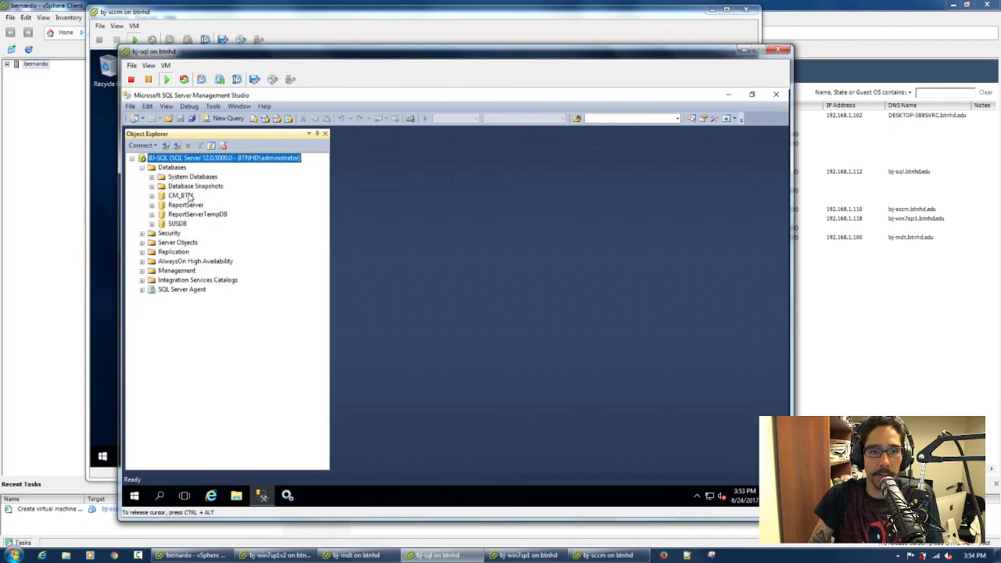
click(181, 195)
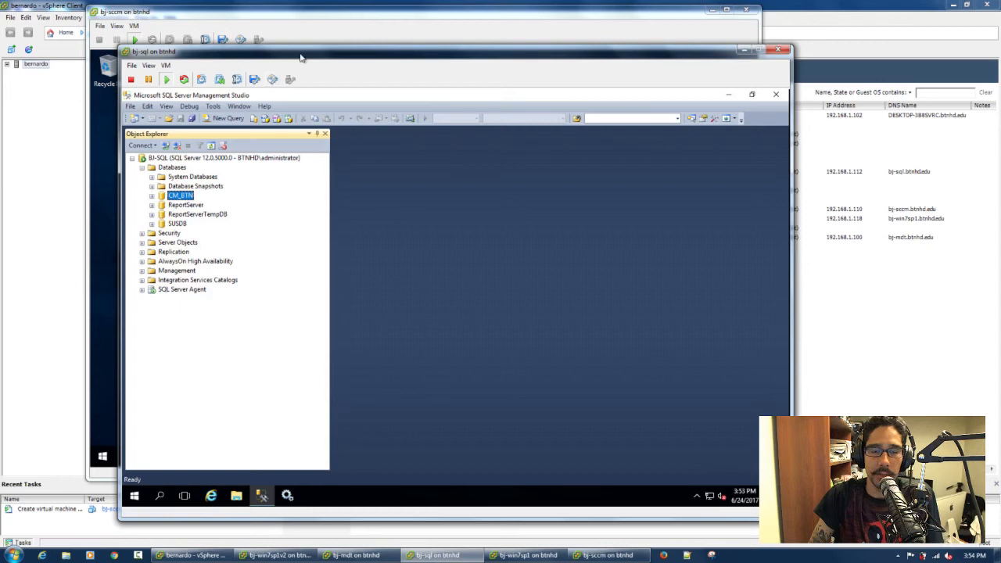
drag(303, 52, 403, 49)
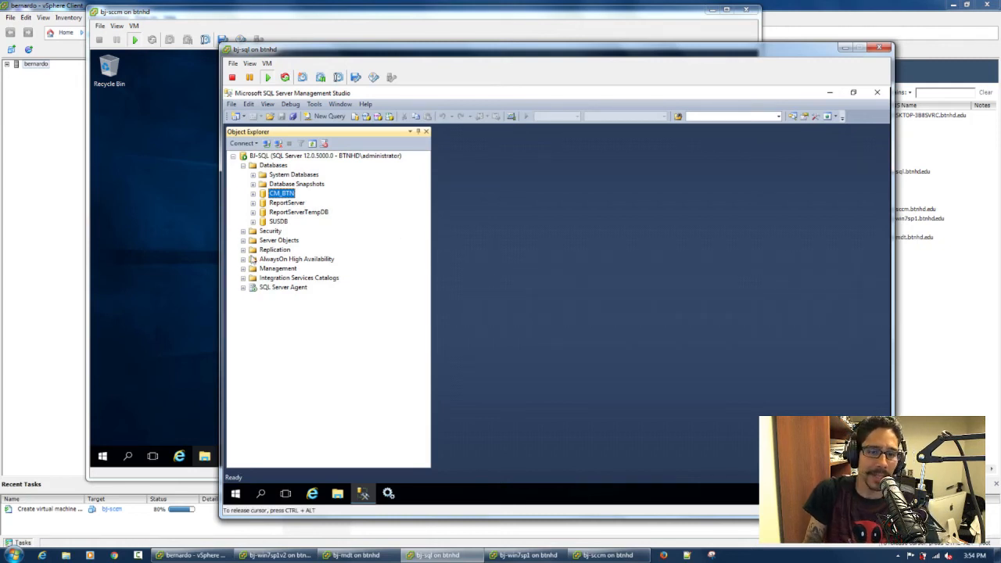
Revert the bj-sccm virtual machine to its 06-21-2017 snapshot and close the snapshot manager.
click(183, 270)
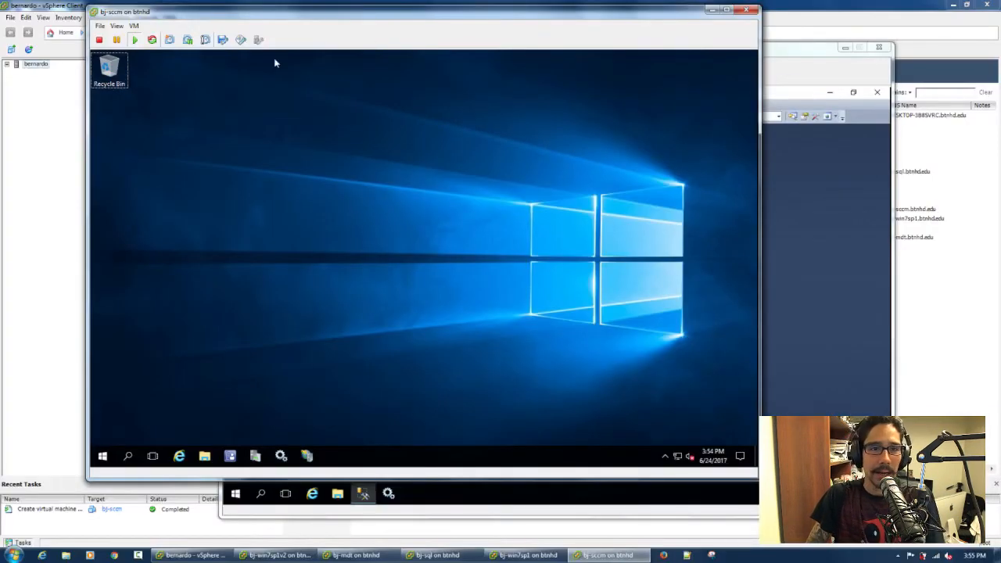
click(133, 25)
mouse_move(179, 53)
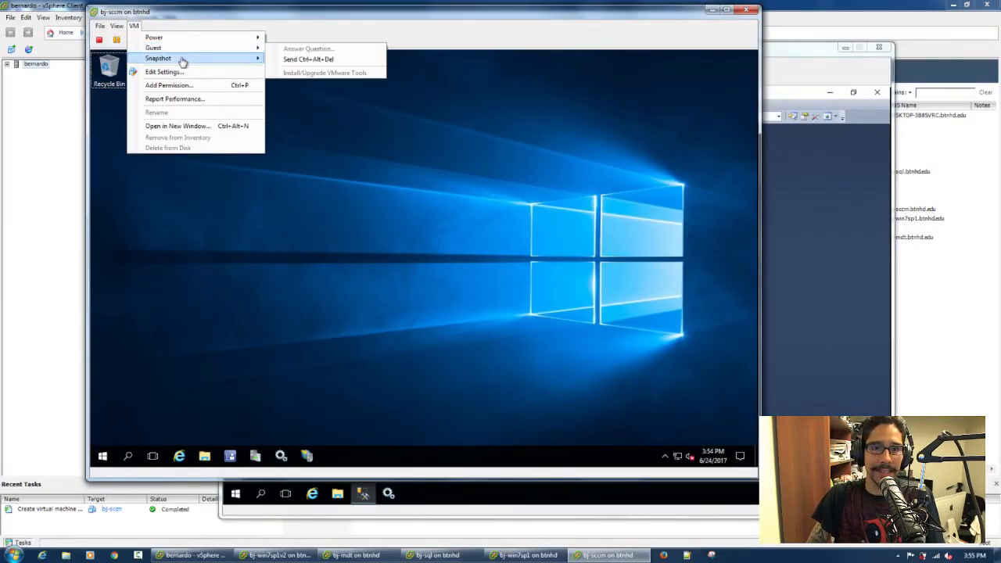
click(299, 87)
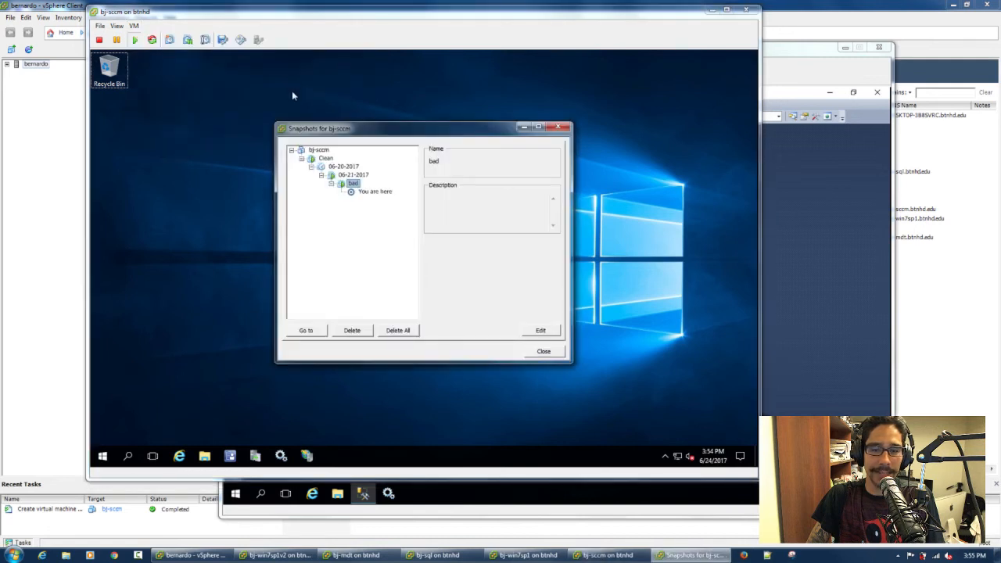
click(363, 175)
click(313, 331)
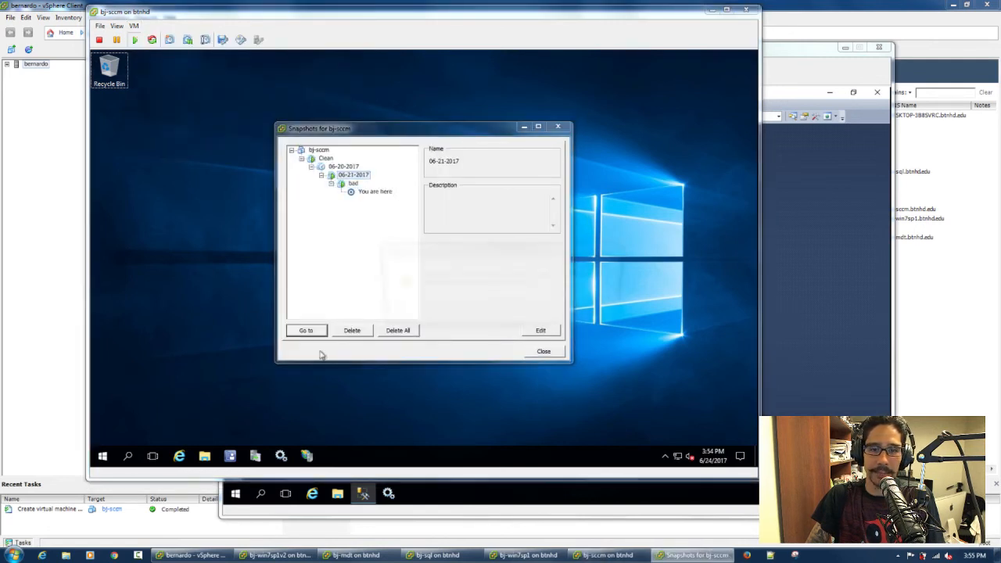
click(555, 313)
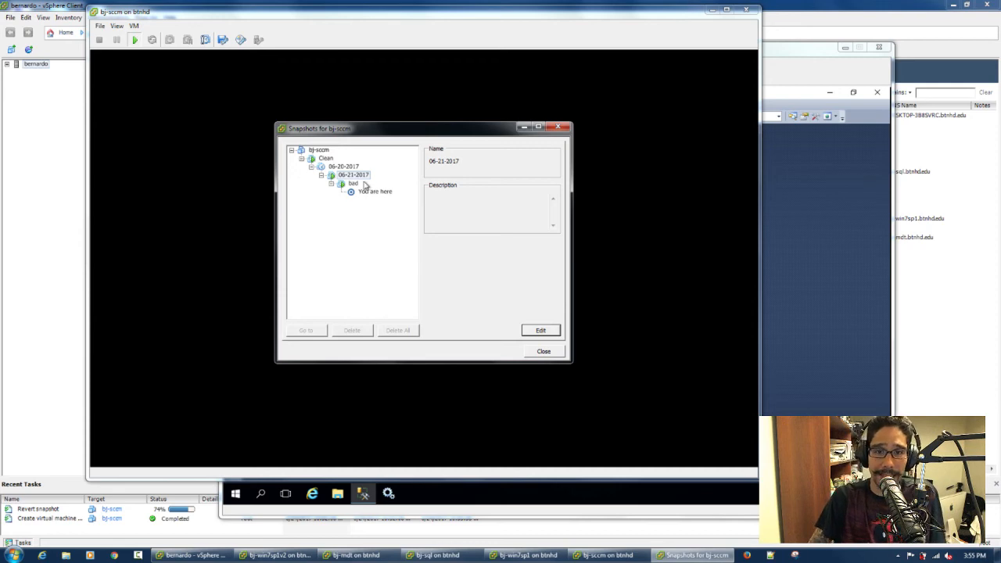
click(289, 19)
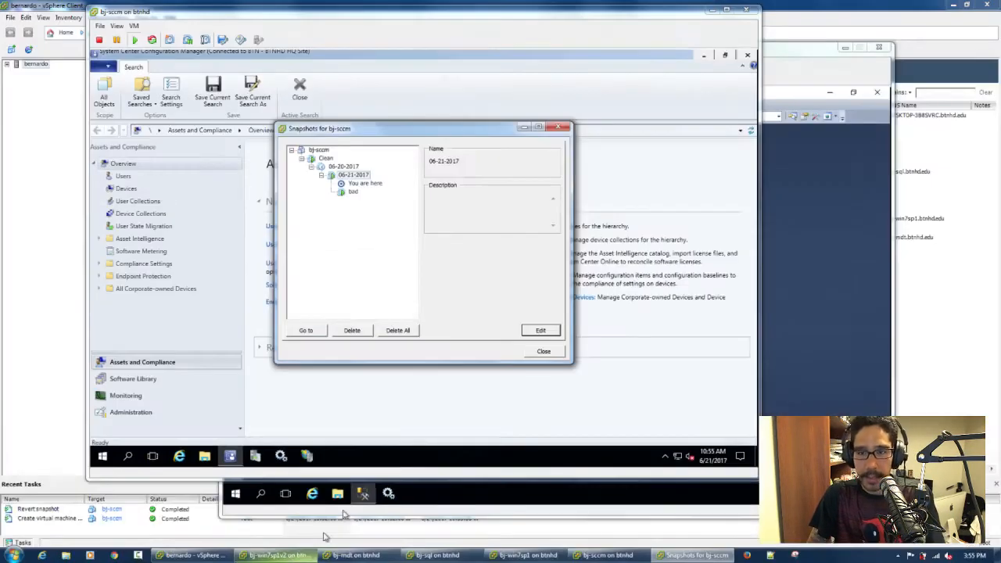
click(545, 351)
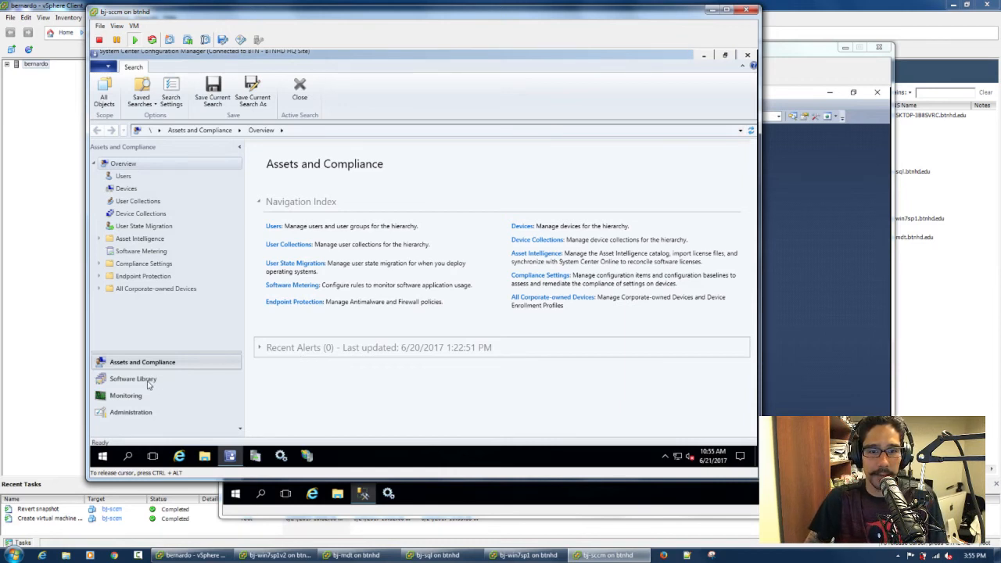
Return to the vSphere inventory, refresh the virtual machine list and select bj-sccm to check its resource usage.
key(ctrl+alt)
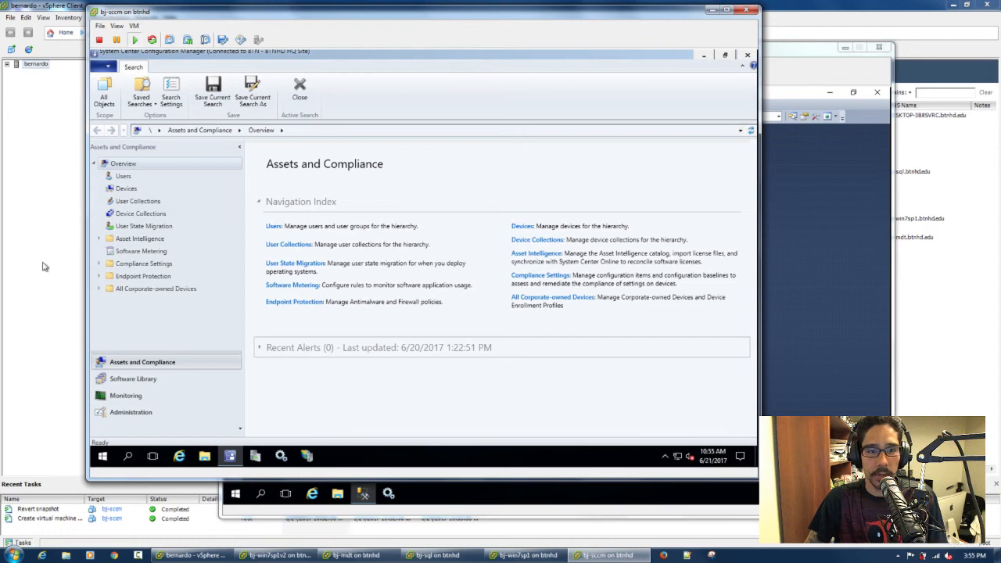
click(44, 267)
right_click(289, 304)
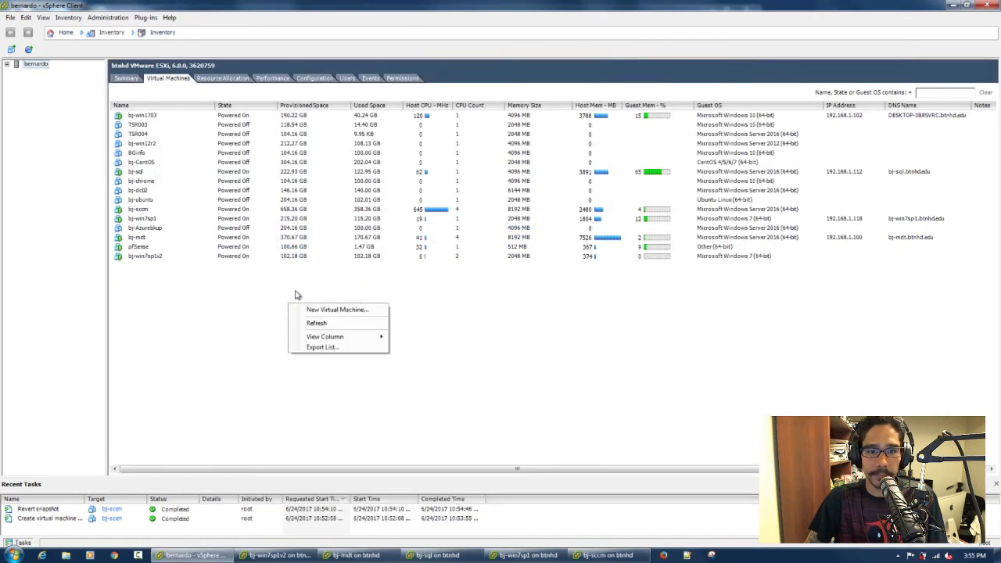
click(344, 323)
click(160, 211)
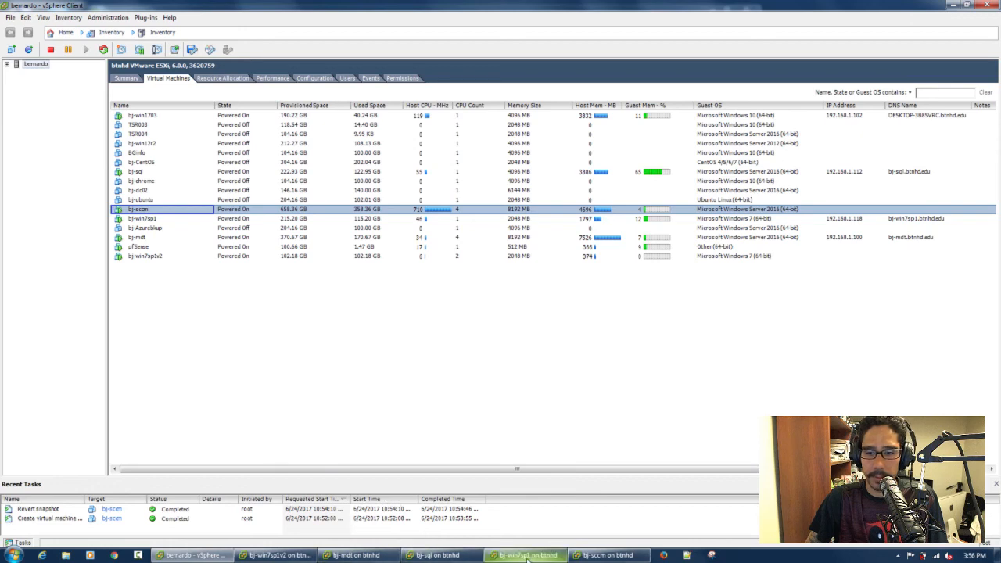
Restart the bj-sccm guest from its Windows security screen by sending Ctrl+Alt+Del to the virtual machine.
click(607, 555)
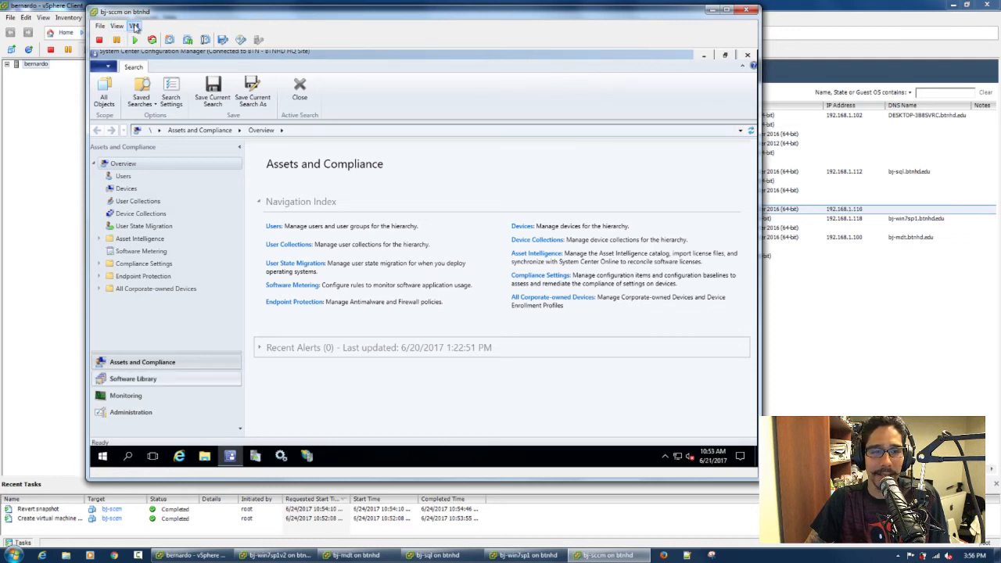
click(142, 26)
mouse_move(168, 55)
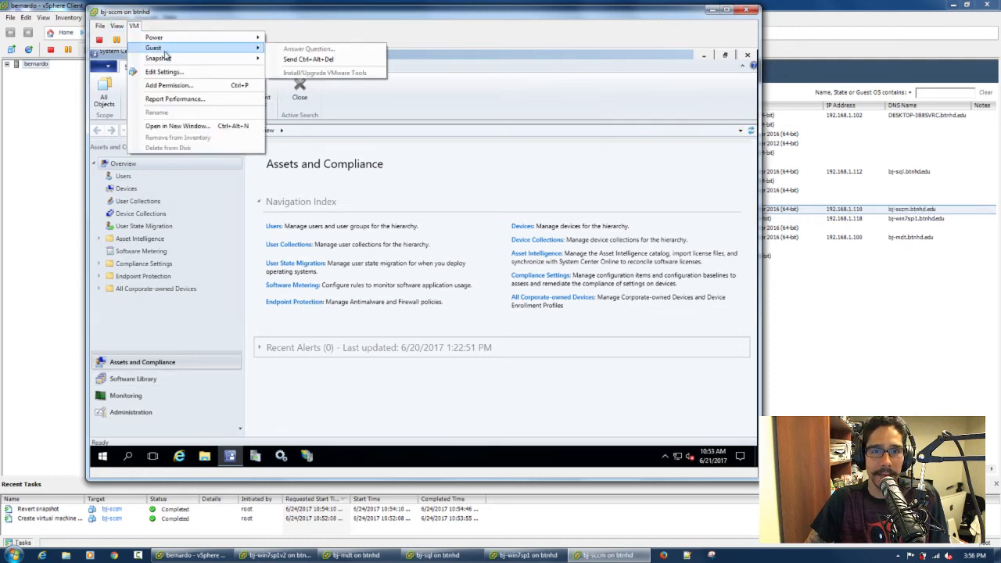
click(301, 60)
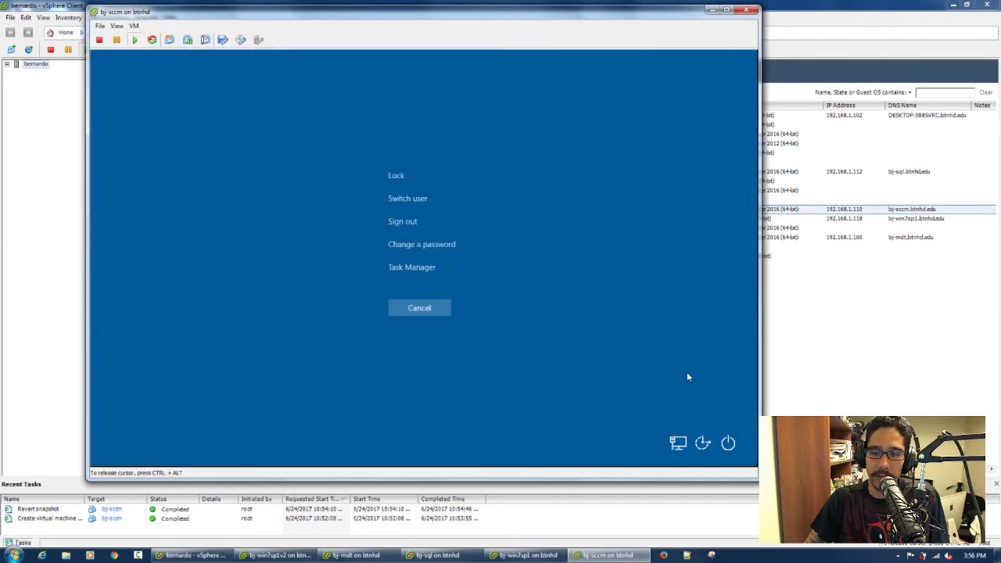
click(725, 441)
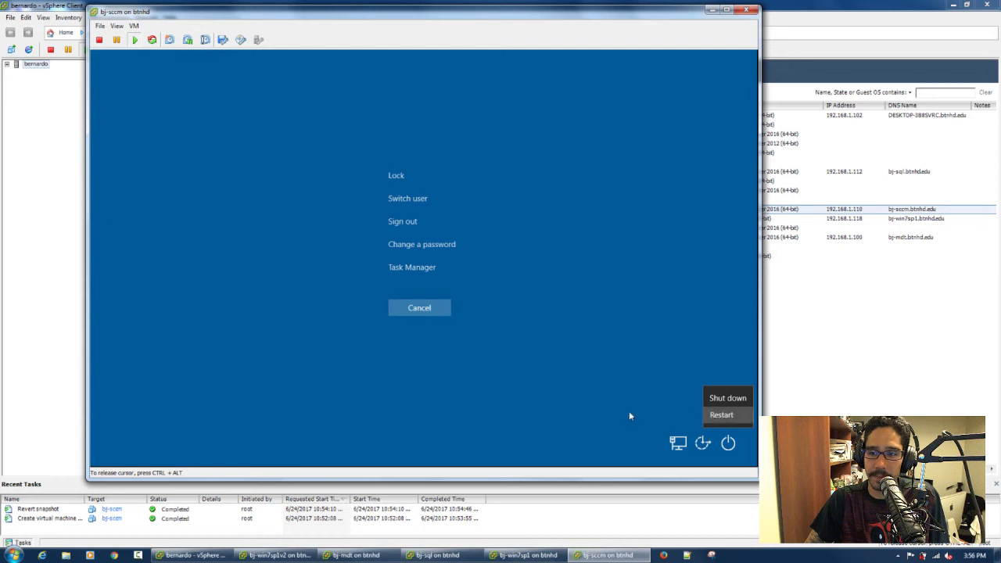
click(726, 397)
click(726, 412)
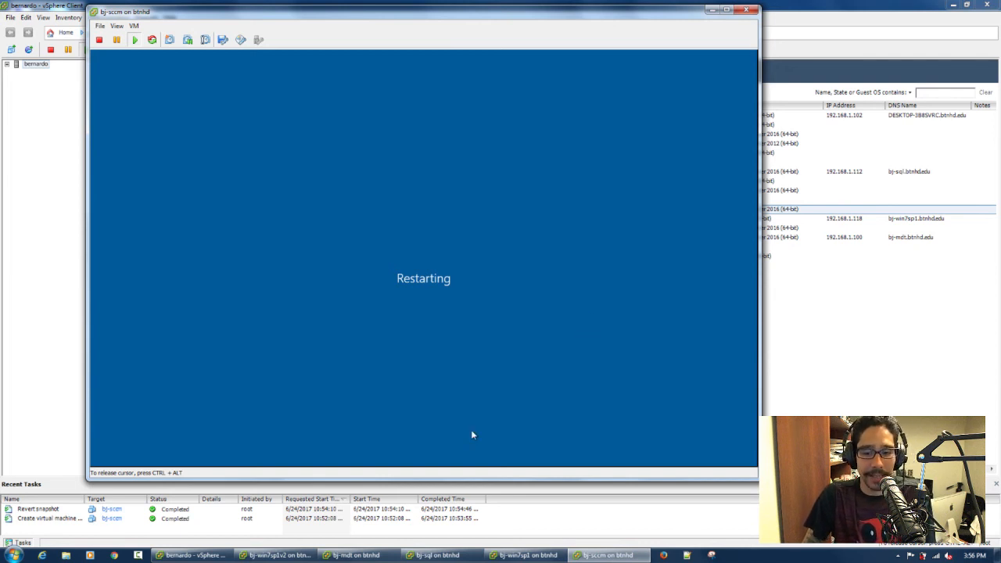
Check the existing snapshots of the bj-sql virtual machine, close the snapshot manager and minimize the bj-sql console.
click(436, 555)
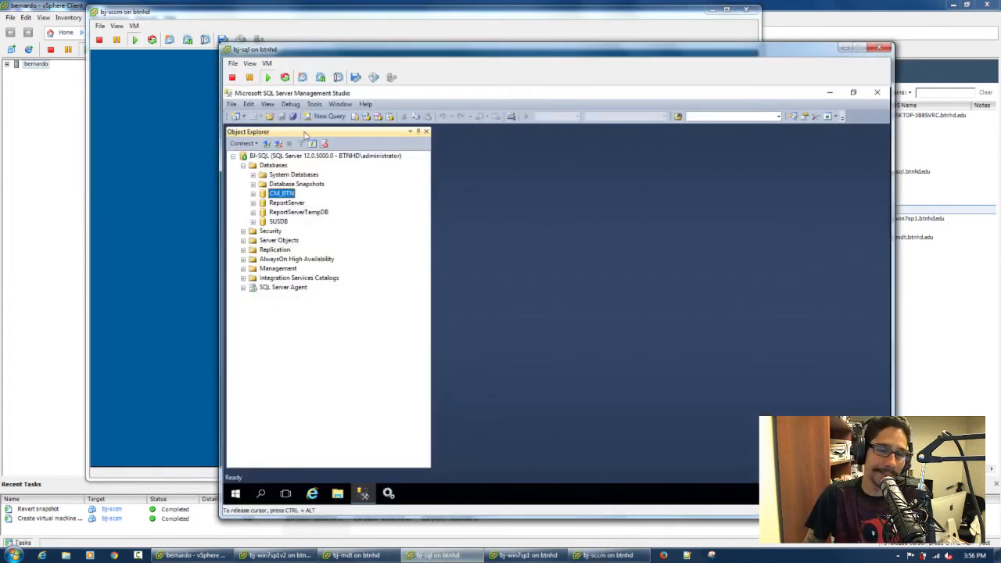
click(267, 63)
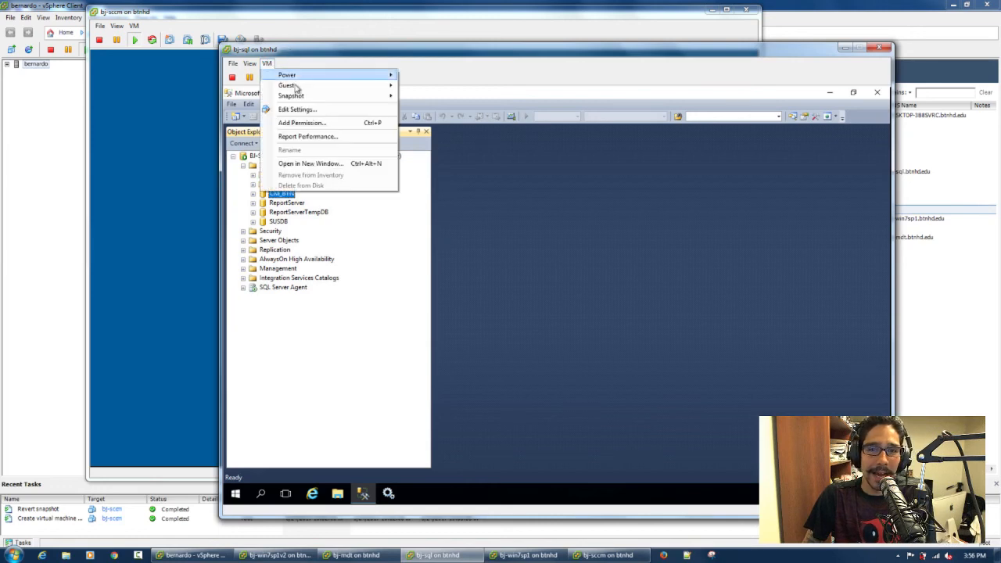
mouse_move(313, 95)
click(448, 115)
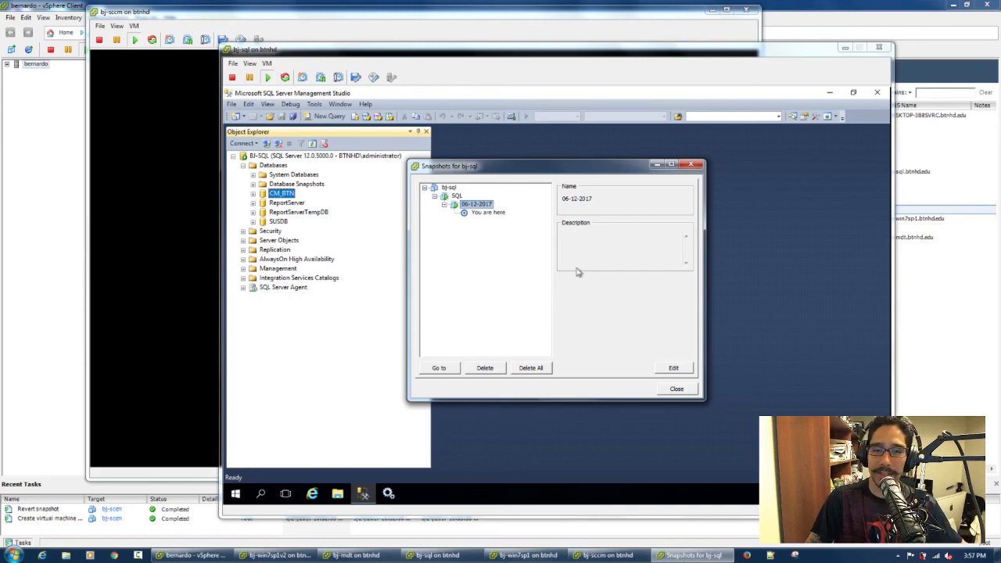
click(676, 388)
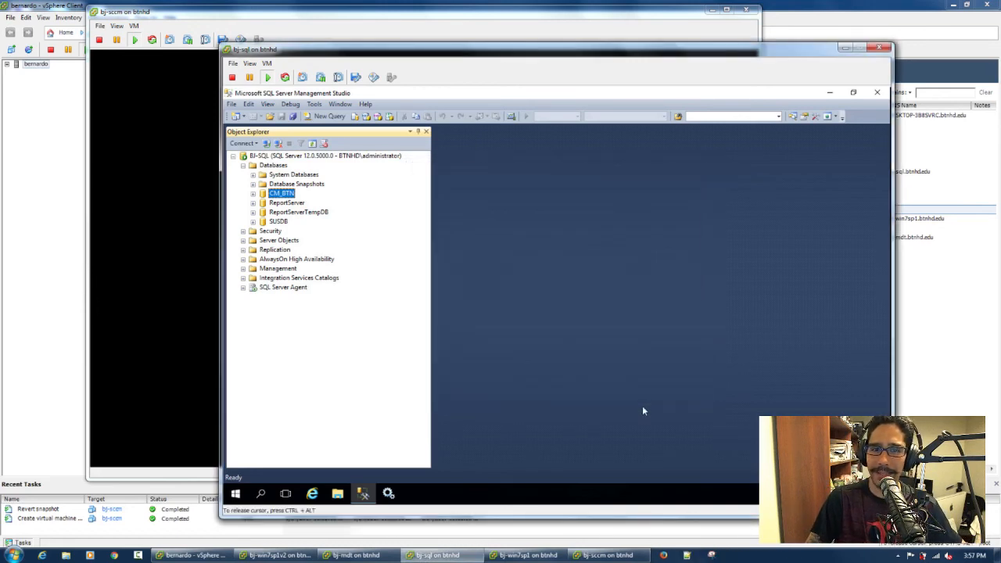
click(845, 47)
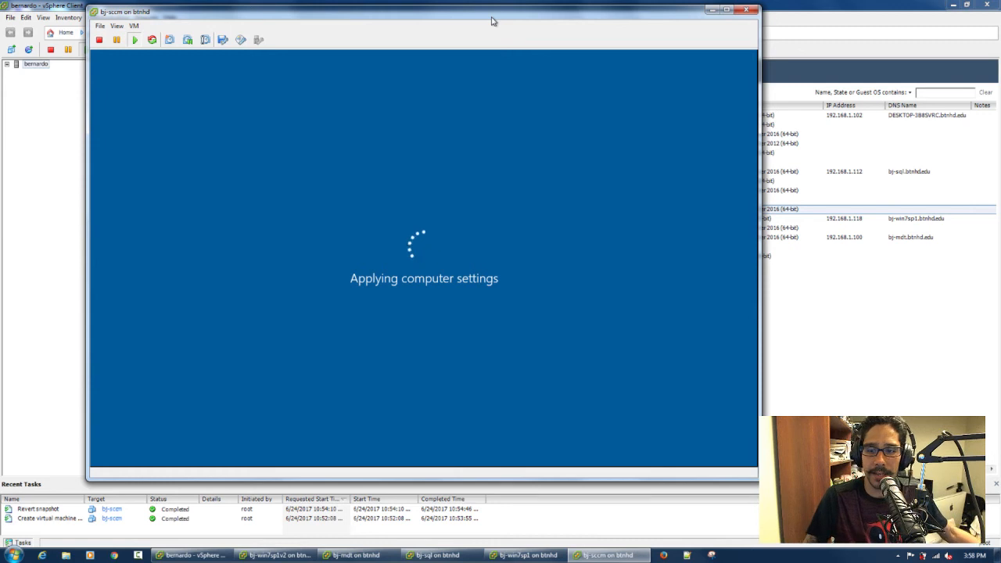
Reposition the bj-sccm console window, unlock the guest and sign in as the domain administrator with the account password.
drag(491, 16, 491, 36)
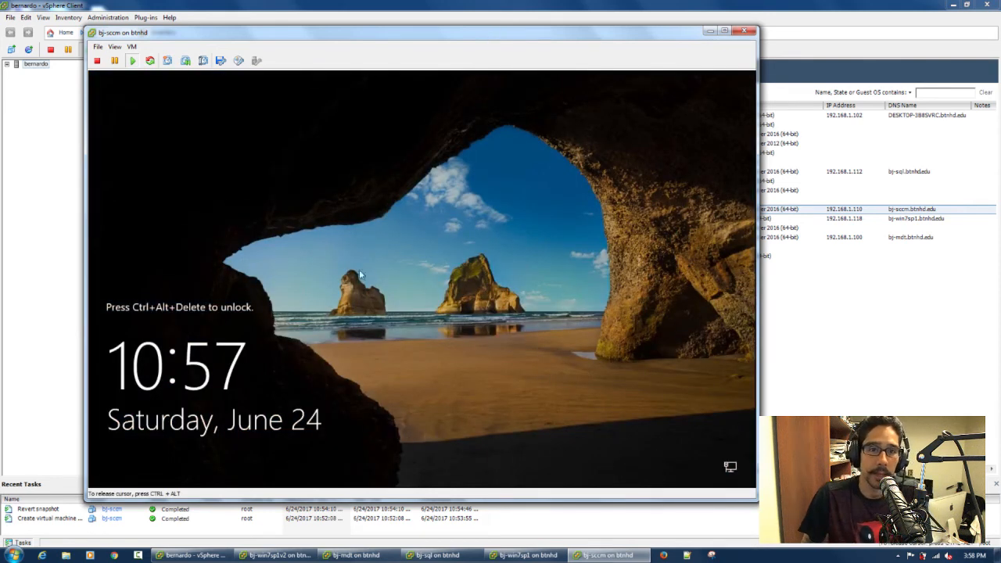
click(132, 47)
mouse_move(165, 72)
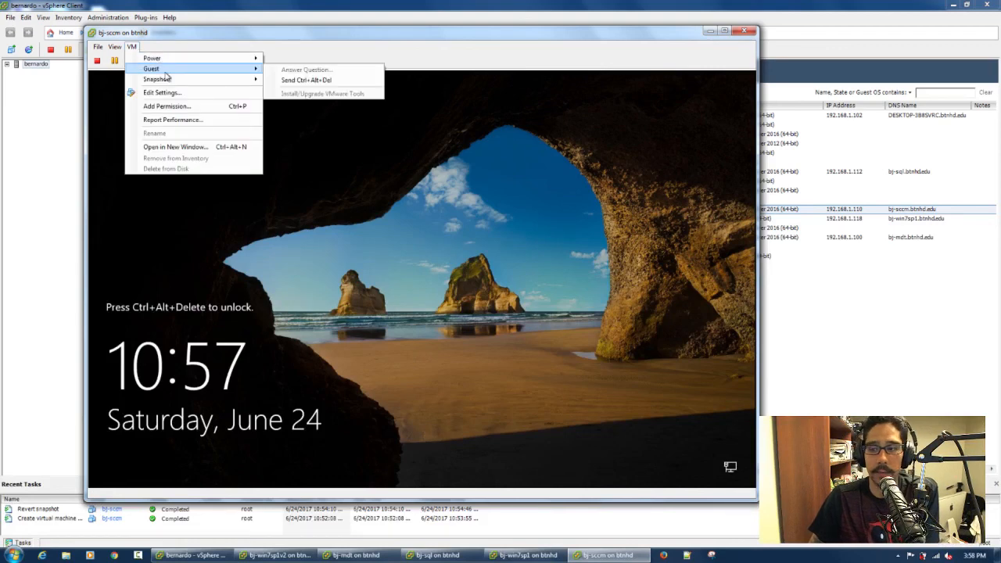
click(340, 82)
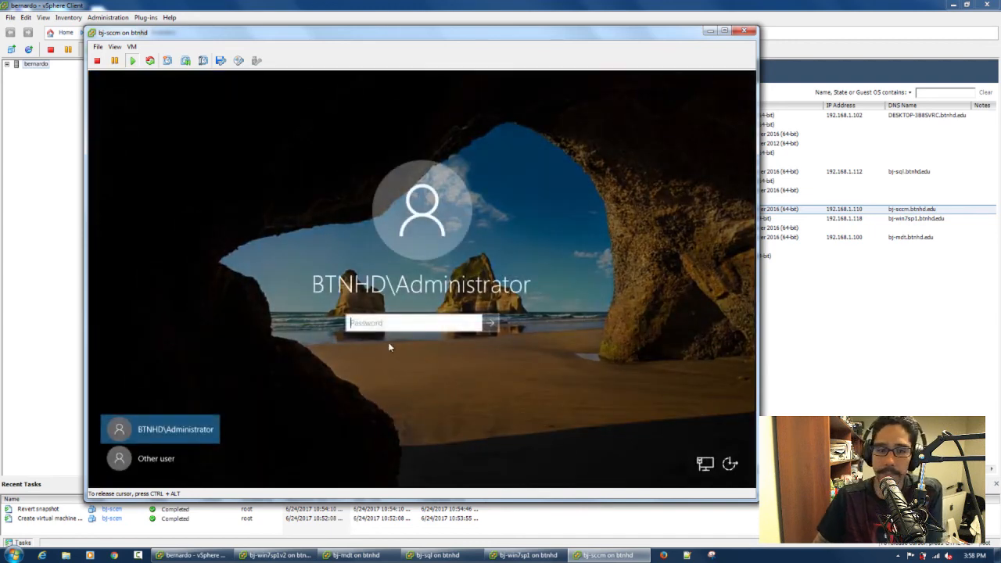
text(•)
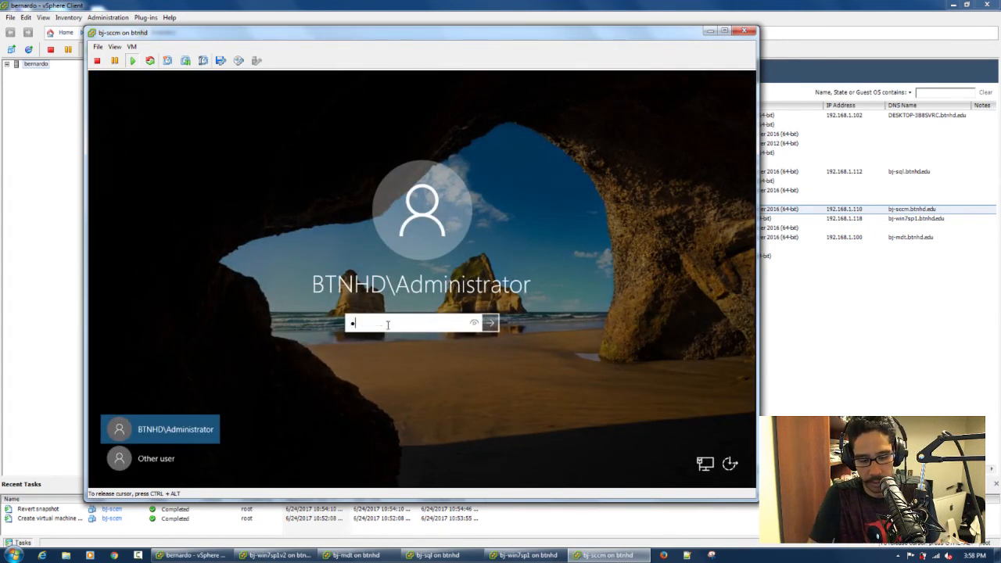
text(•••••••)
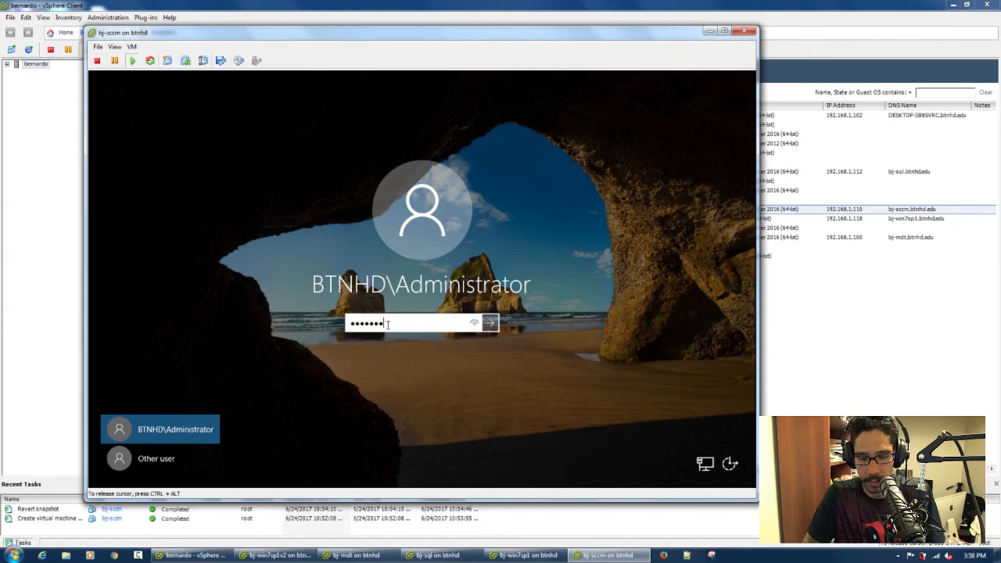
key(Return)
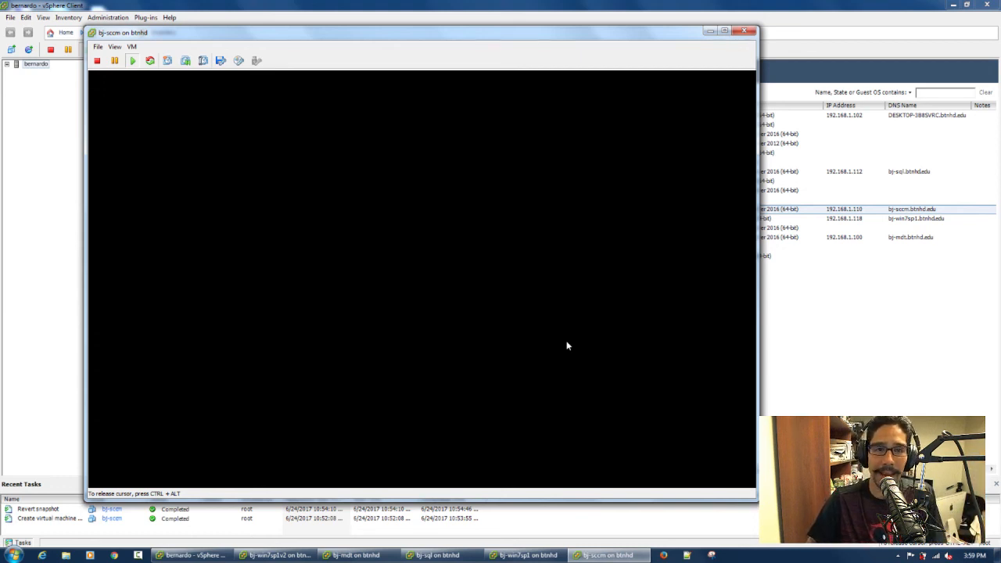
Return to the vSphere inventory and power off the bj-win7sp1v2 virtual machine, confirming the action.
click(806, 362)
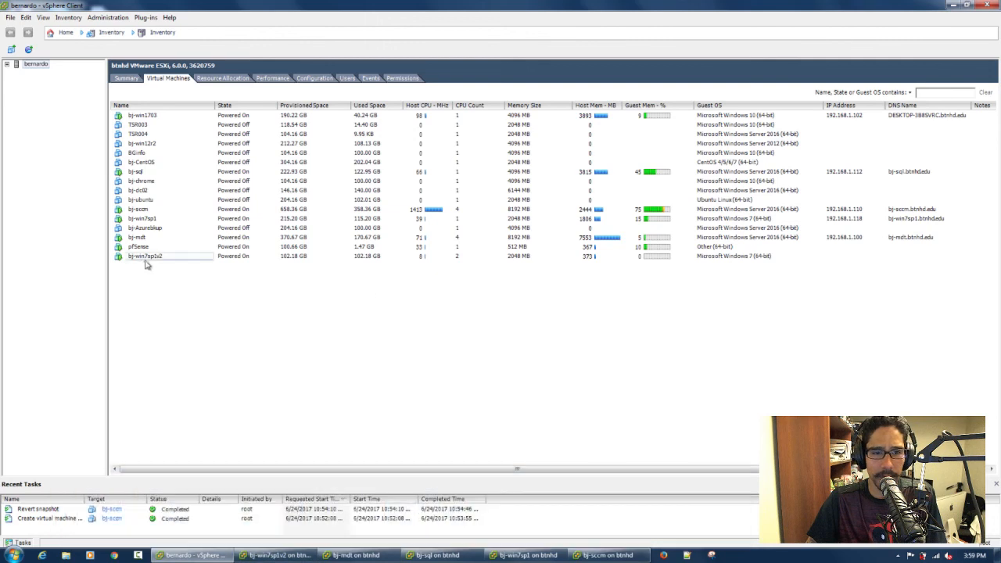
right_click(148, 258)
mouse_move(219, 264)
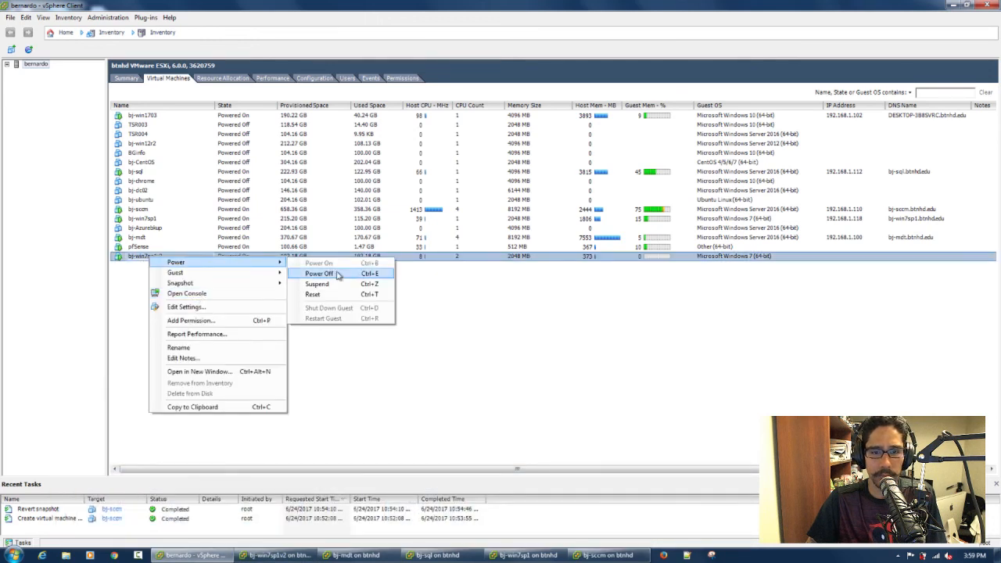
click(335, 271)
click(544, 318)
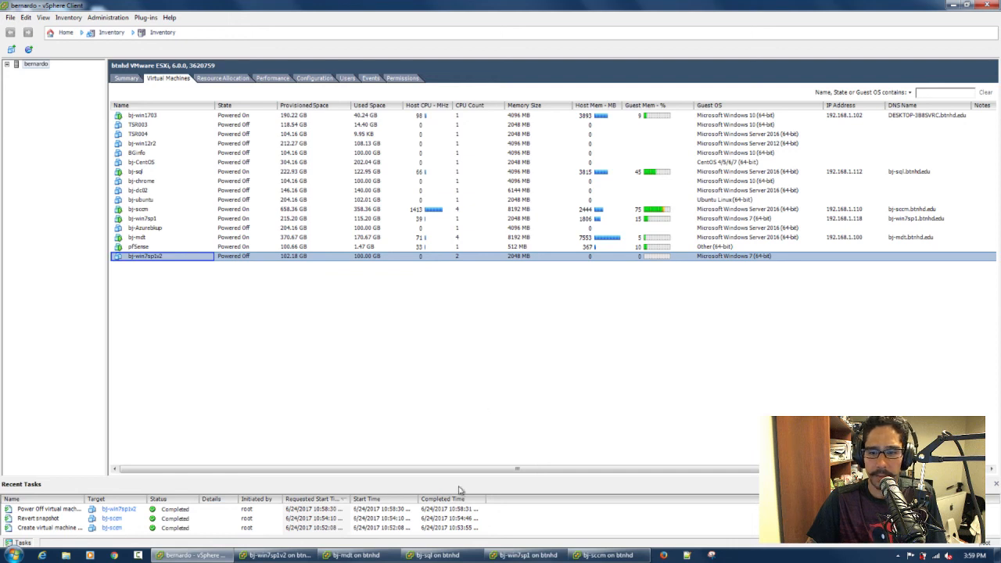
Bring up the bj-win7sp1 virtual machine's console, reset the machine with confirmation, and close its console window.
click(514, 556)
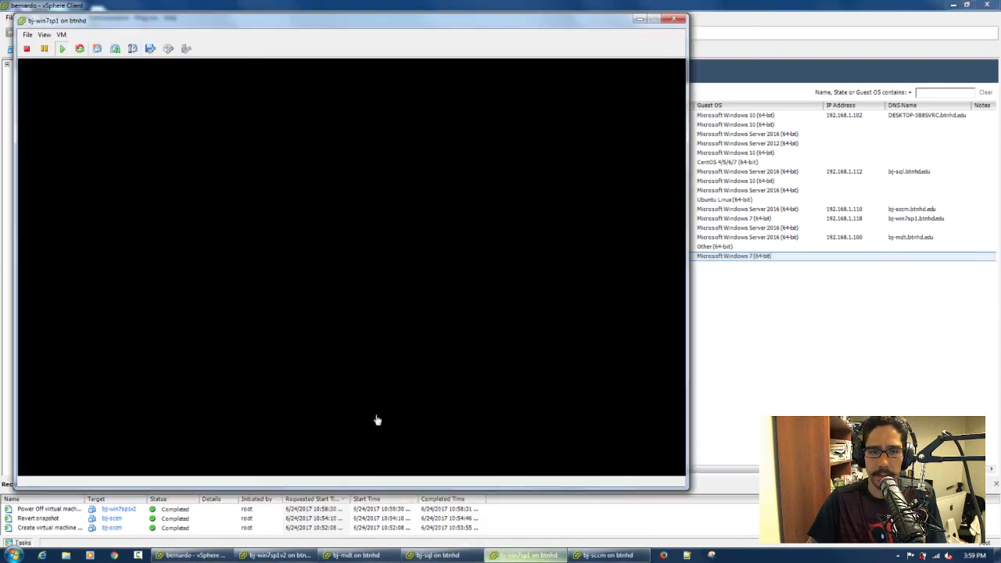
click(62, 34)
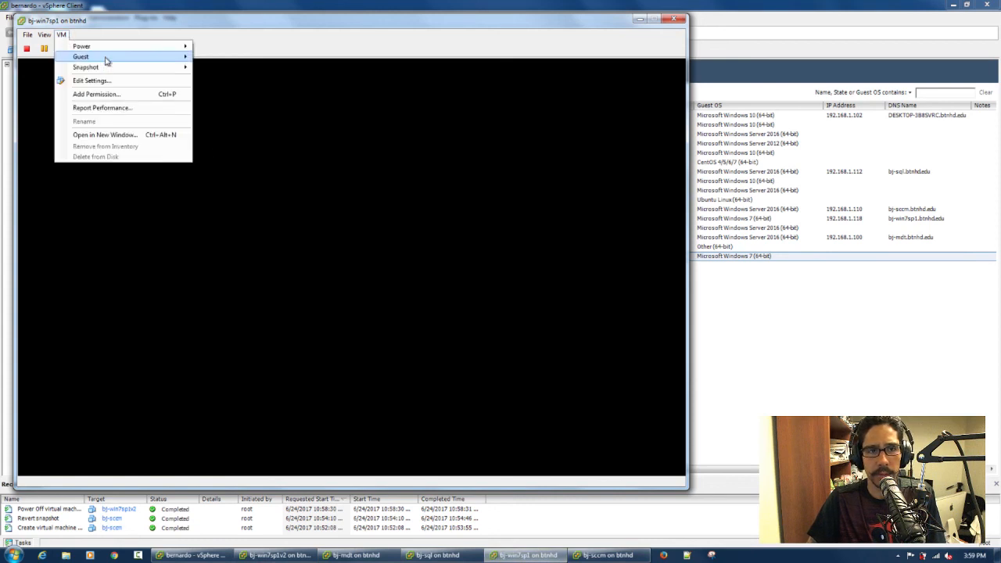
mouse_move(107, 61)
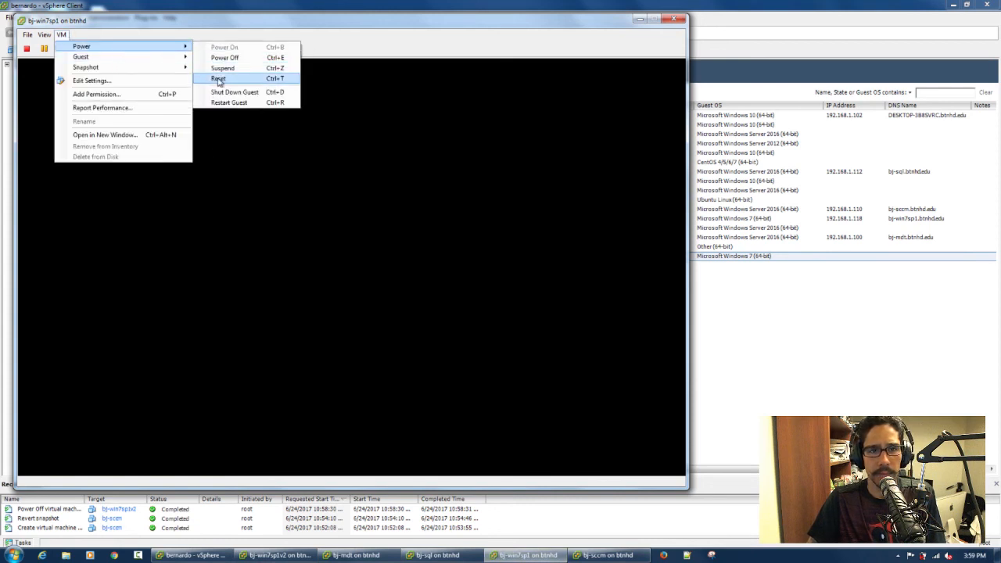
click(208, 81)
click(505, 313)
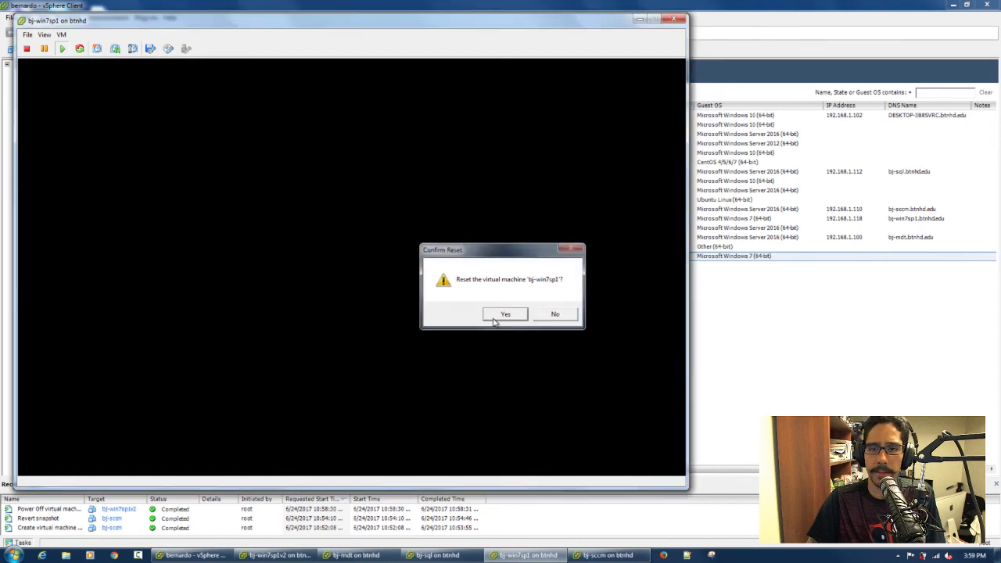
click(674, 18)
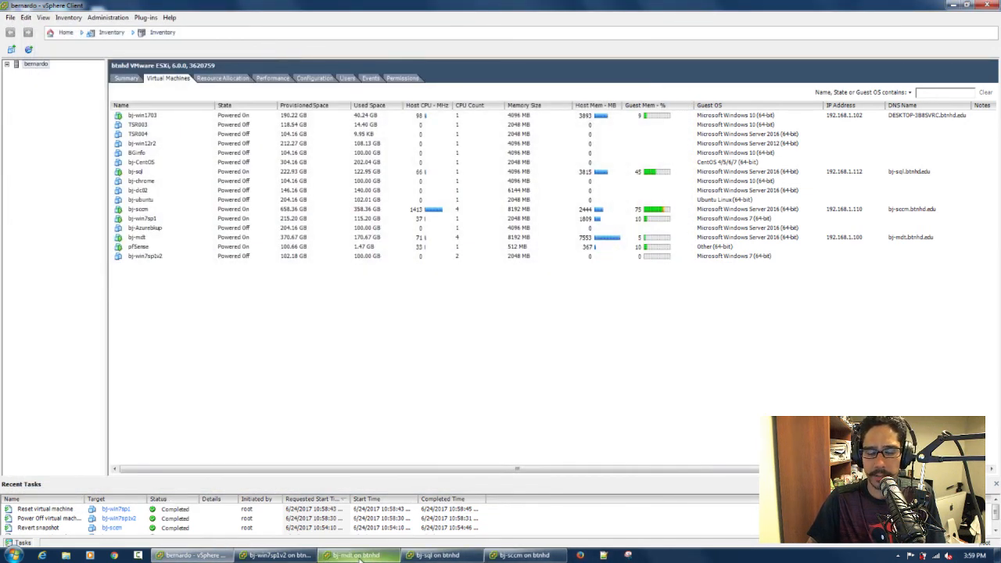
Bring up the console window of the powered-off bj-win7sp1v2 virtual machine and close it.
mouse_move(359, 557)
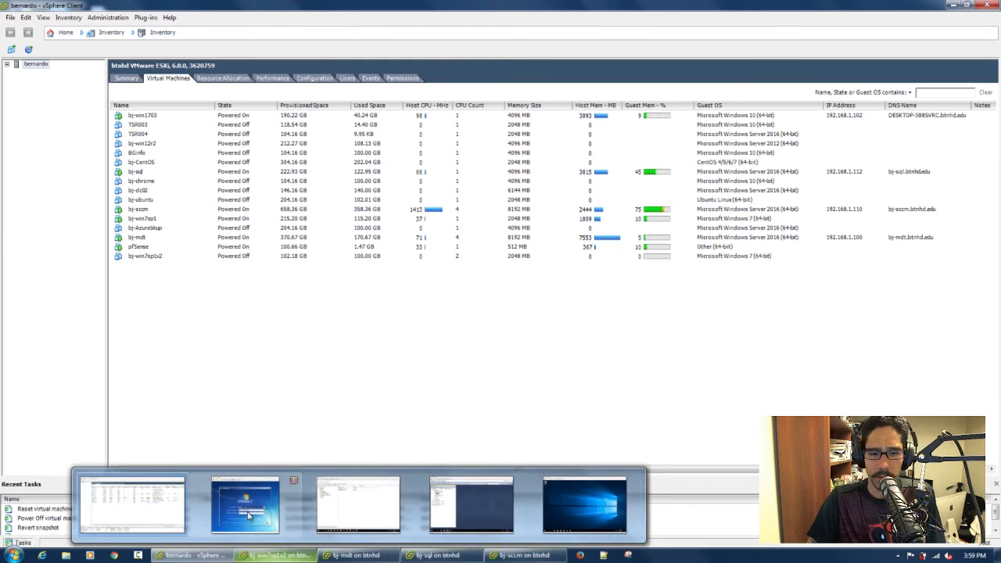
mouse_move(249, 513)
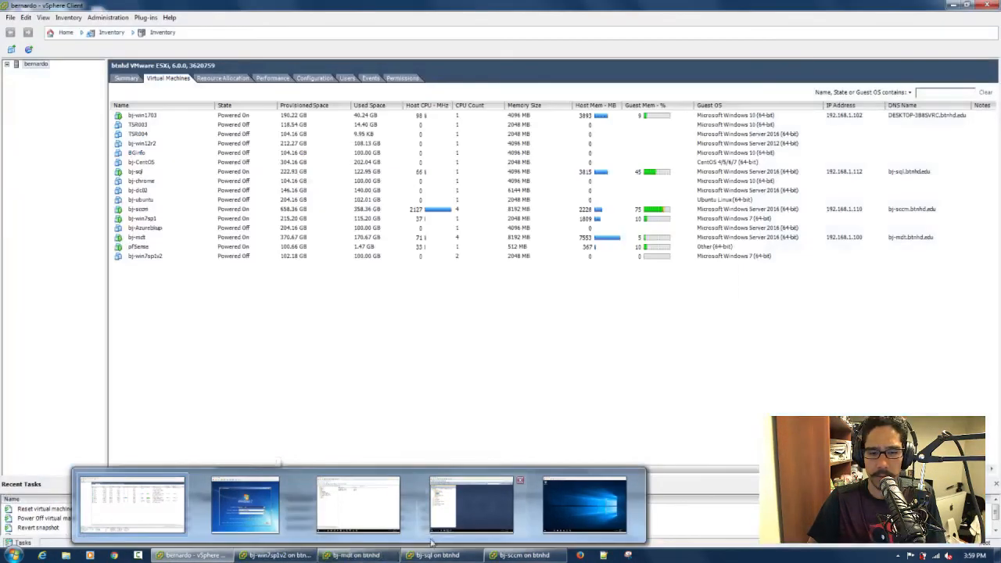
click(267, 555)
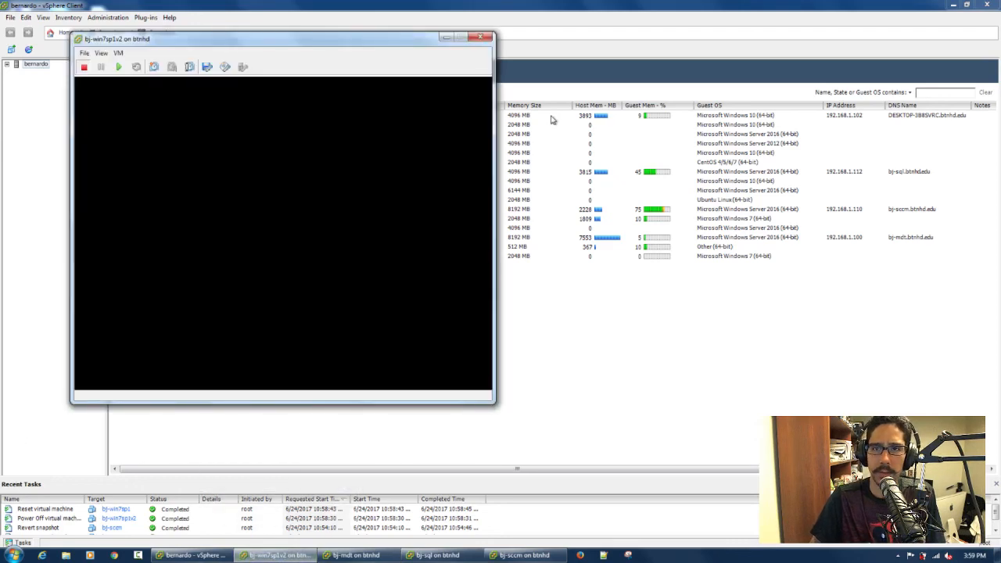
click(481, 37)
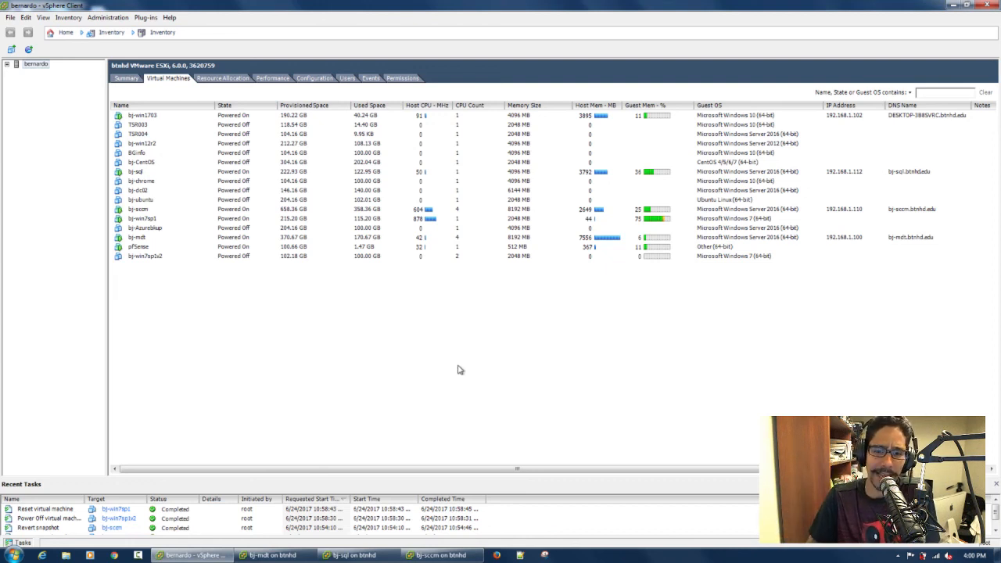
Switch to the bj-sccm virtual machine's console and launch the Configuration Manager console in the guest.
mouse_move(451, 560)
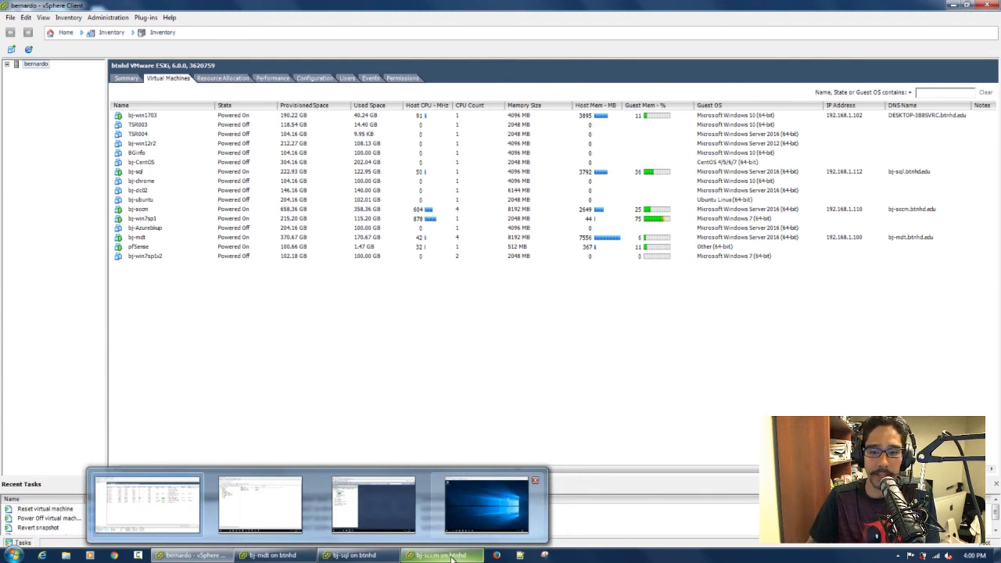
click(451, 559)
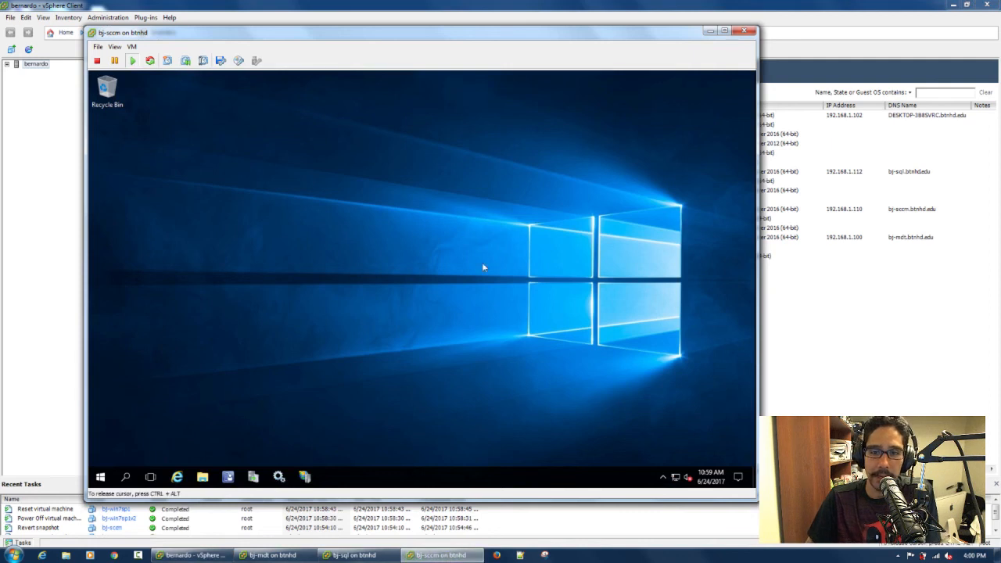
click(229, 478)
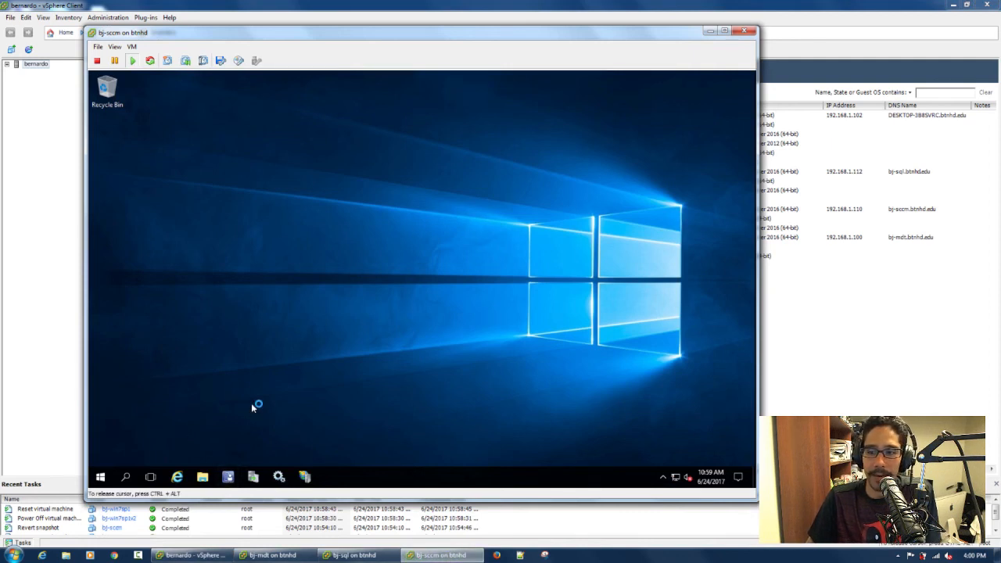